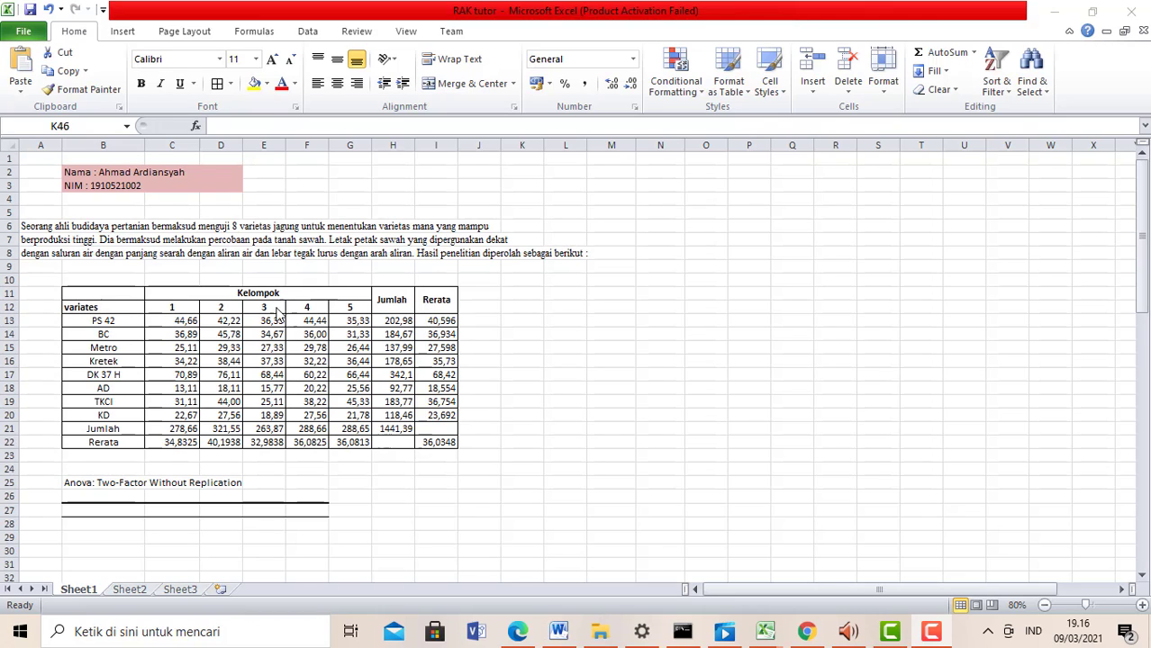
Step: Enter =SUM(C13:G13) in H13 to total the five group values of variety PS 42
left_click(393, 321)
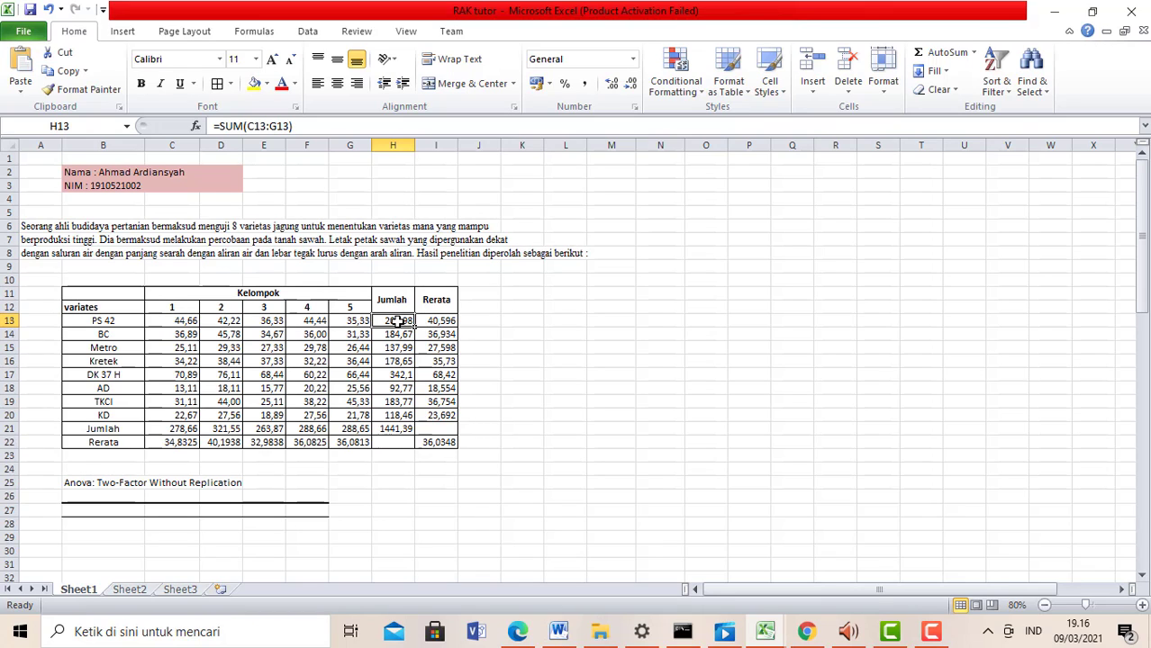
type("=")
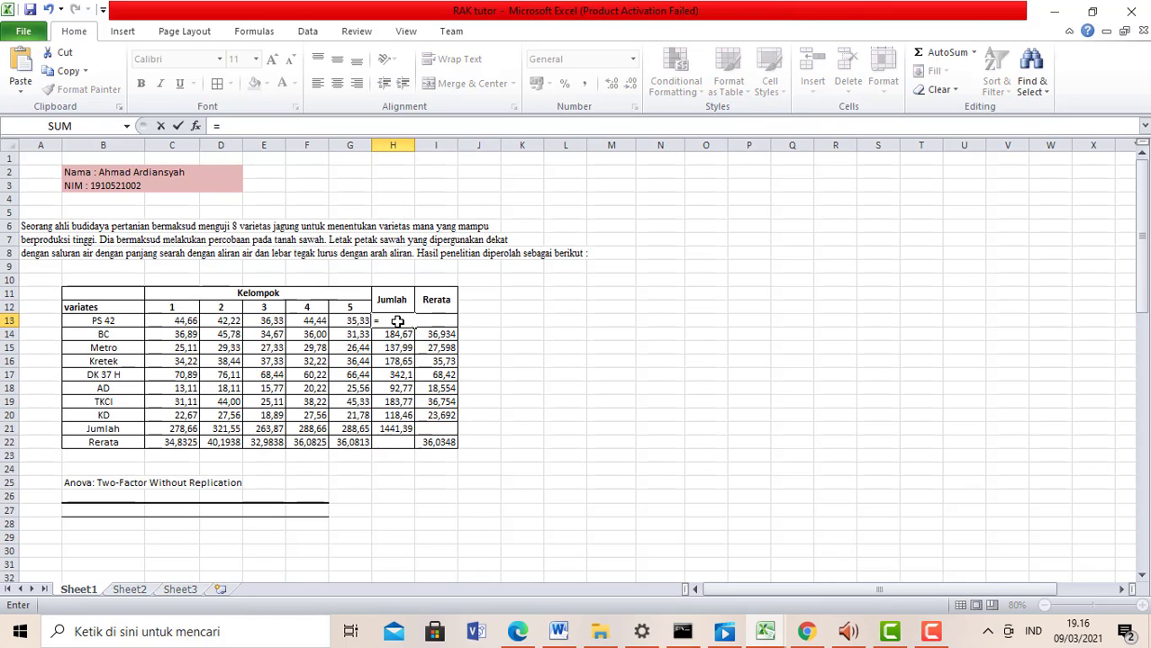
type("SUM")
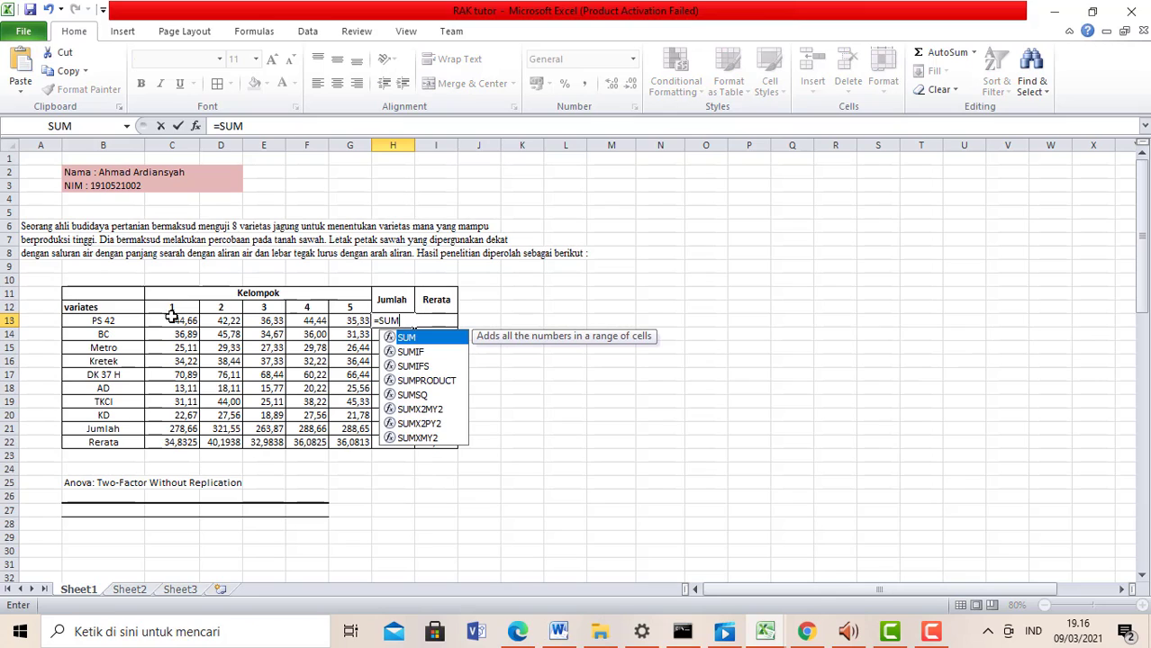
left_click_drag(171, 317, 348, 326)
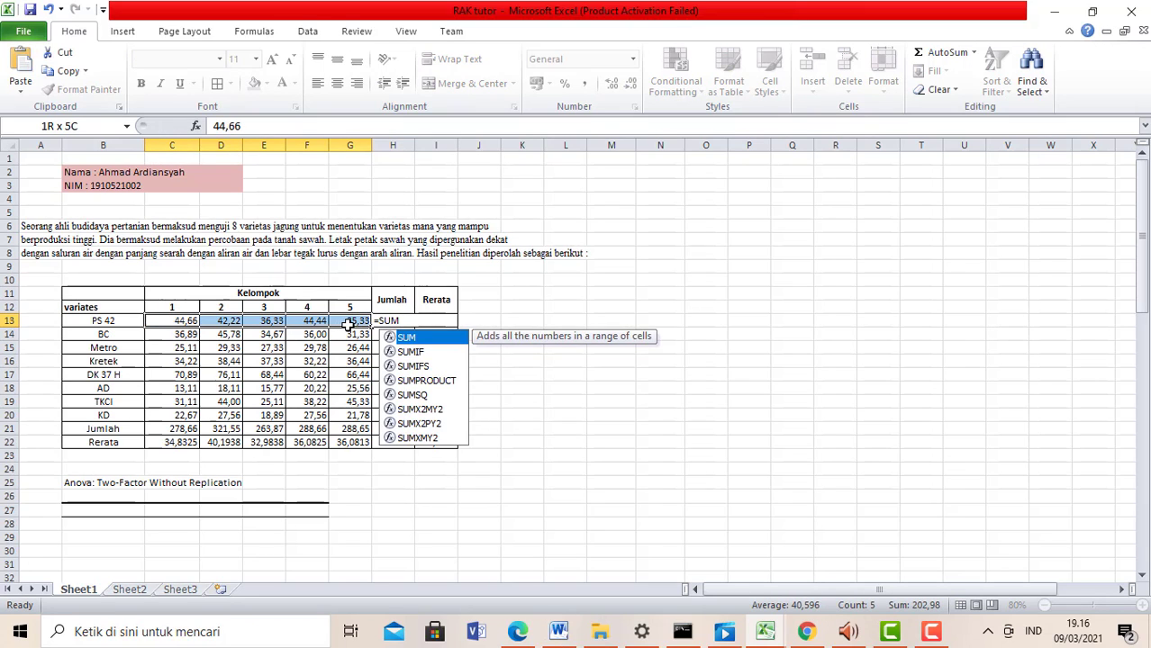
double_click(395, 322)
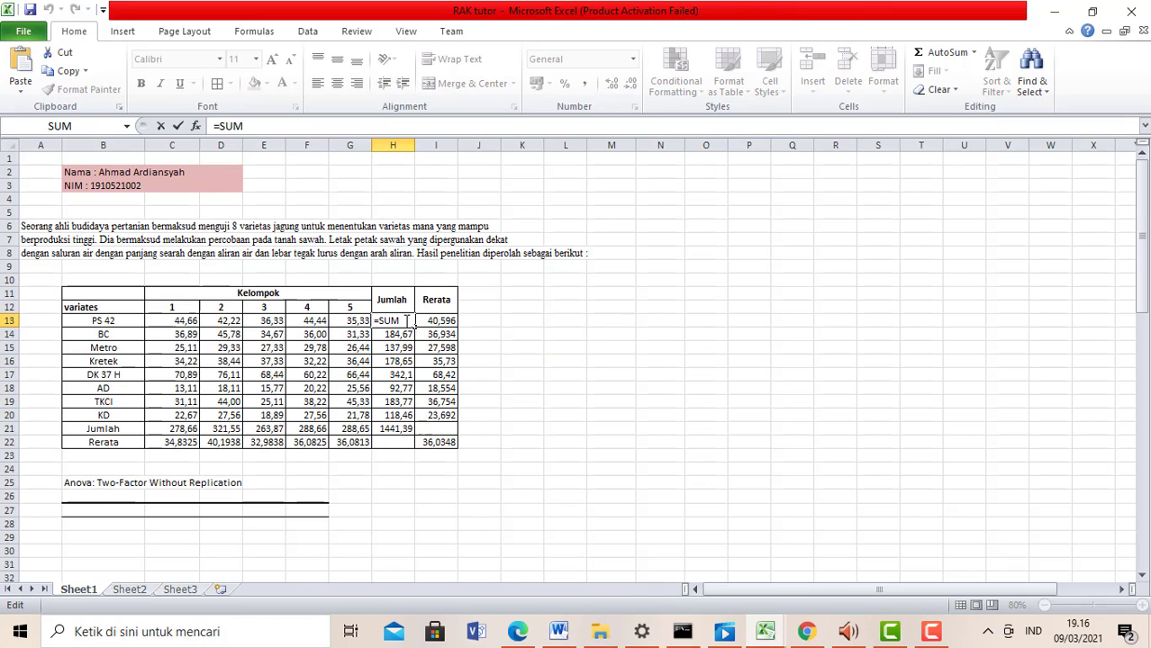
key("BackSpace")
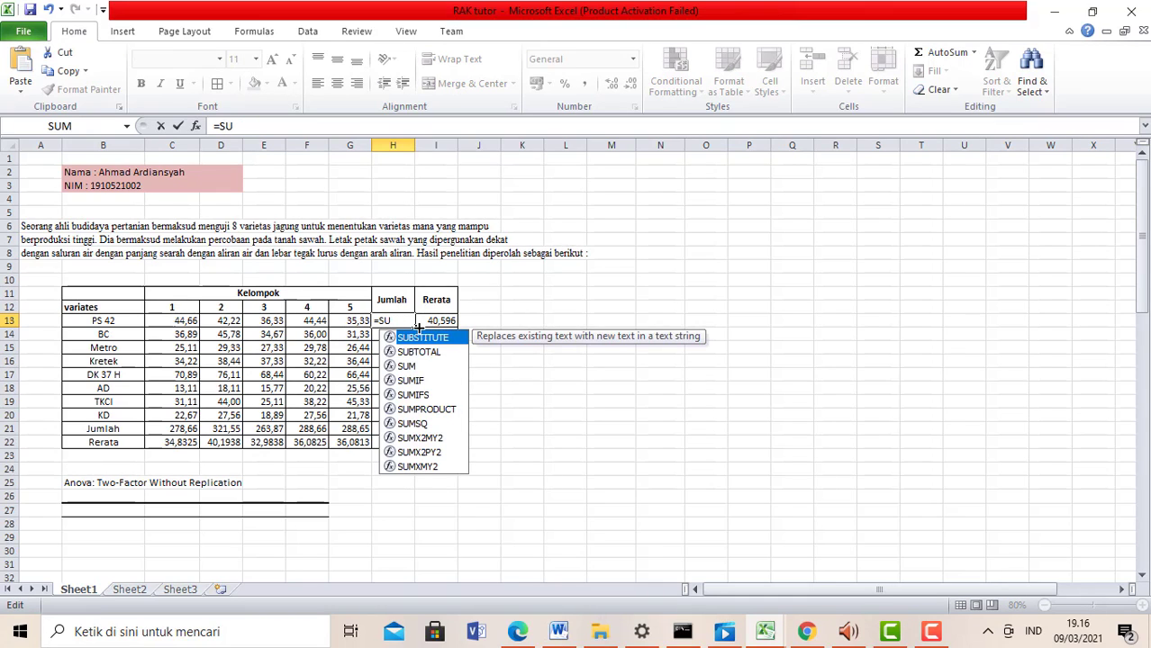
double_click(419, 366)
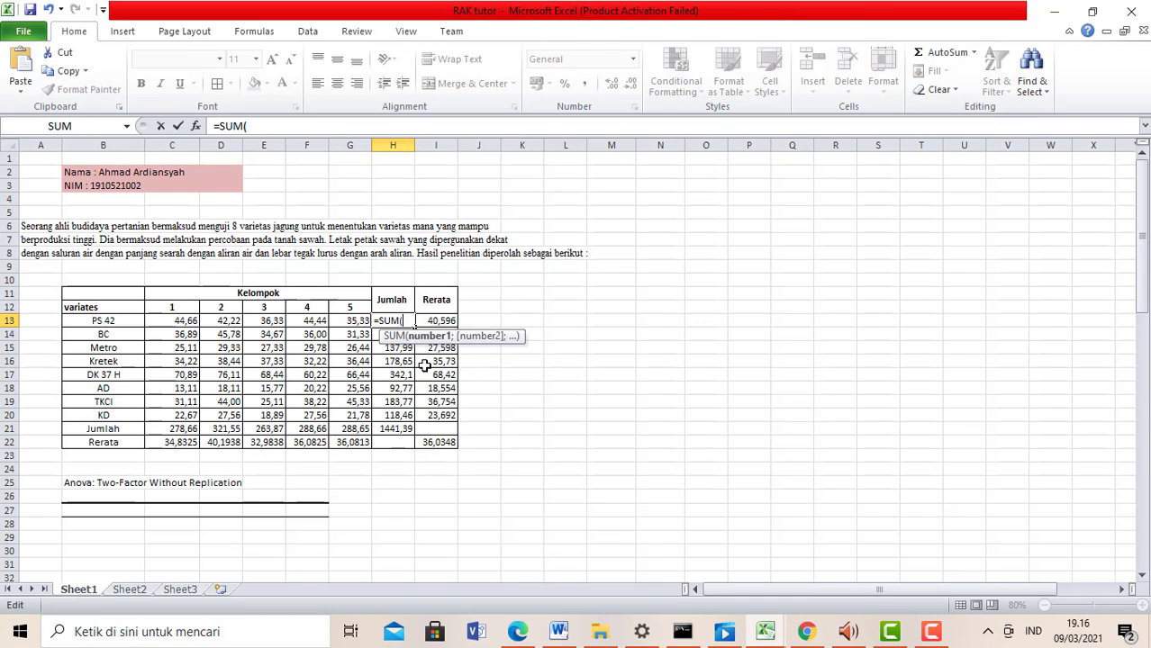
left_click_drag(178, 321, 342, 324)
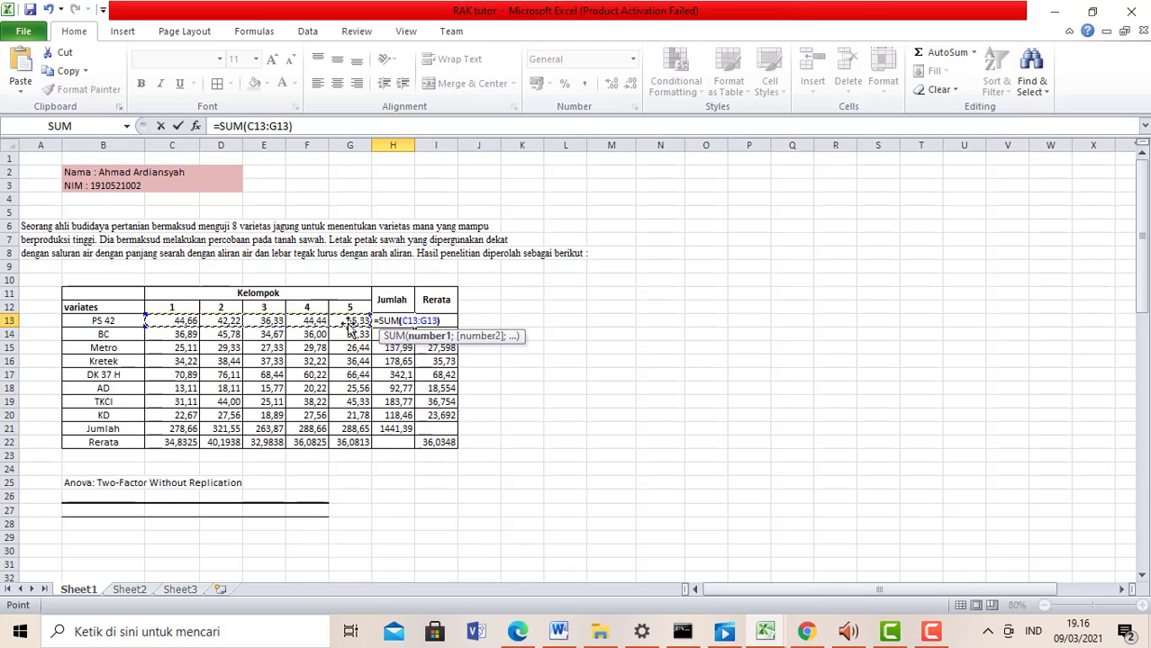
type(")")
key("Return")
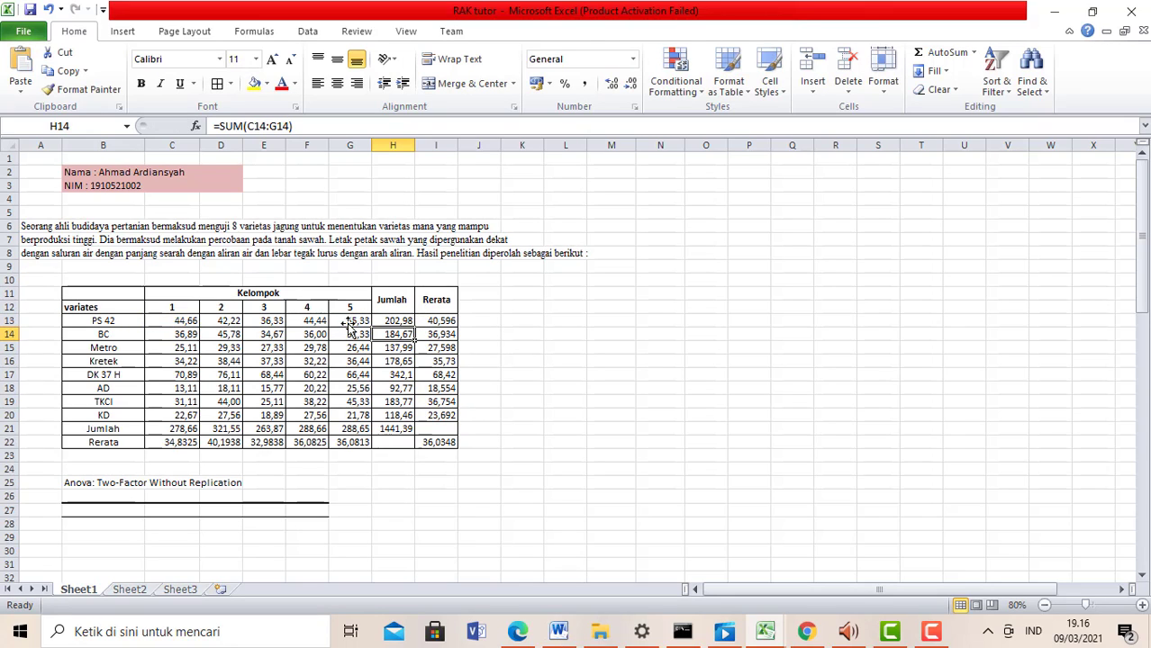
Step: Enter =AVERAGE(C13:G13) in I13 to average the five group values of variety PS 42
left_click(448, 319)
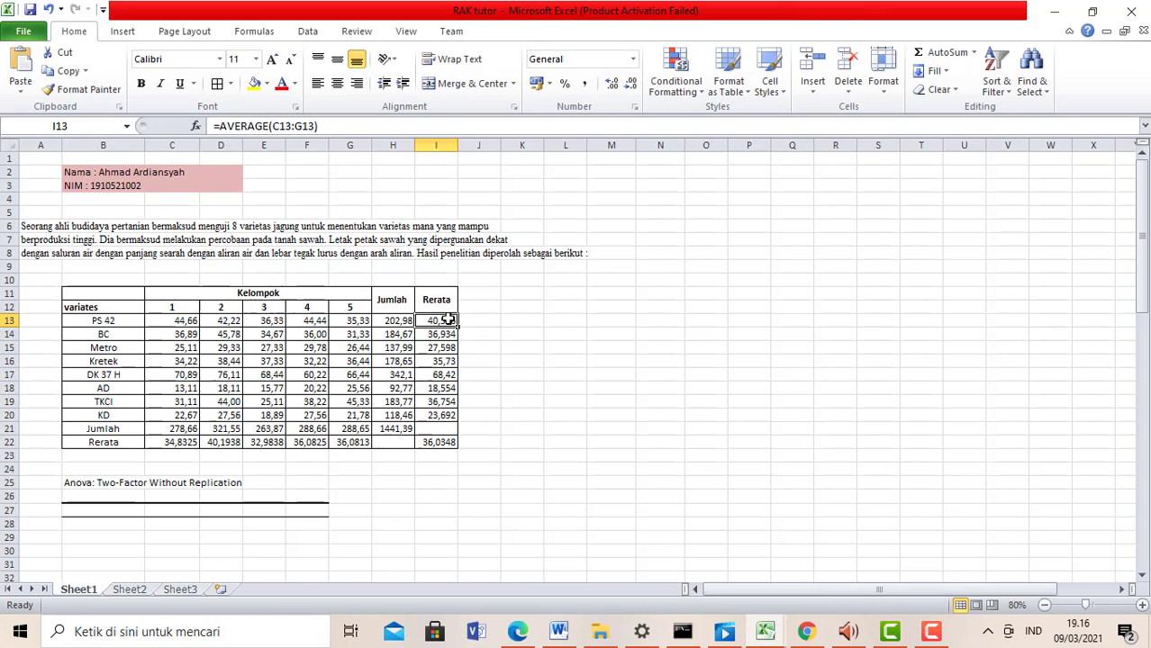
type("=")
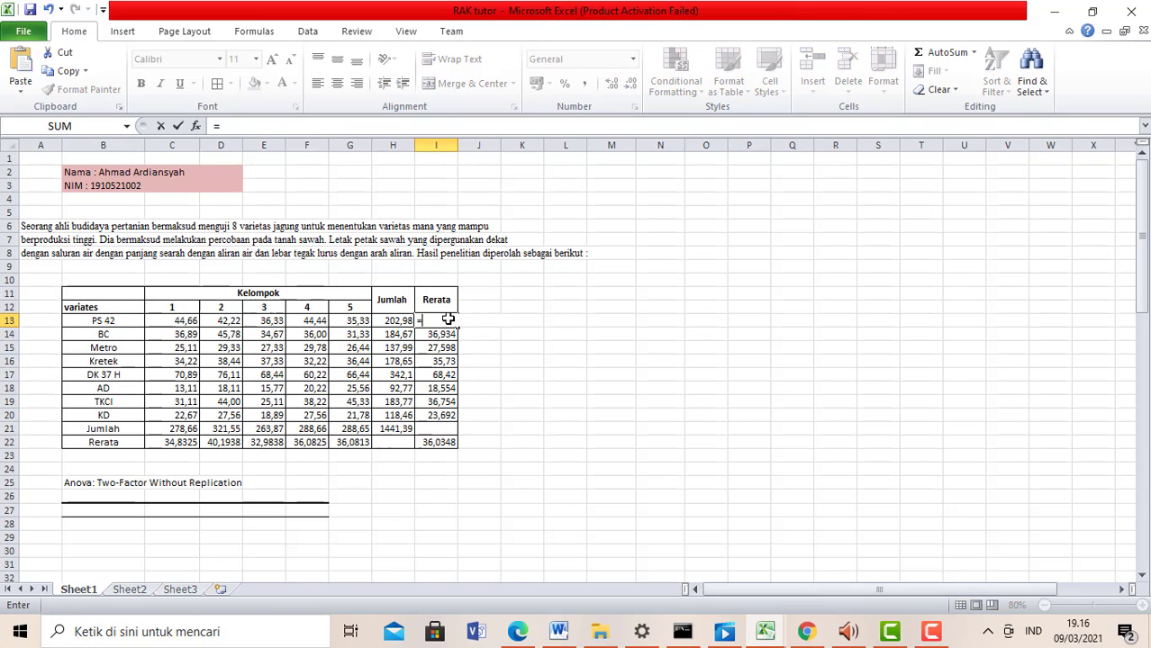
type("S")
key("BackSpace")
type("AVERAGE")
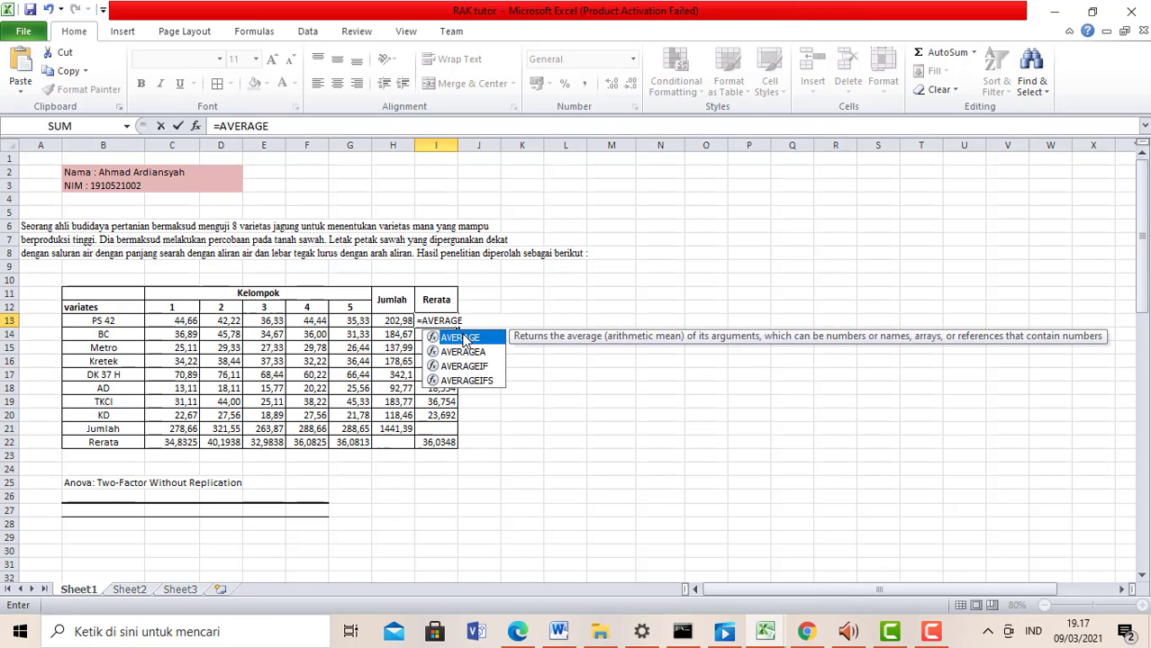
double_click(465, 339)
left_click_drag(184, 321, 357, 322)
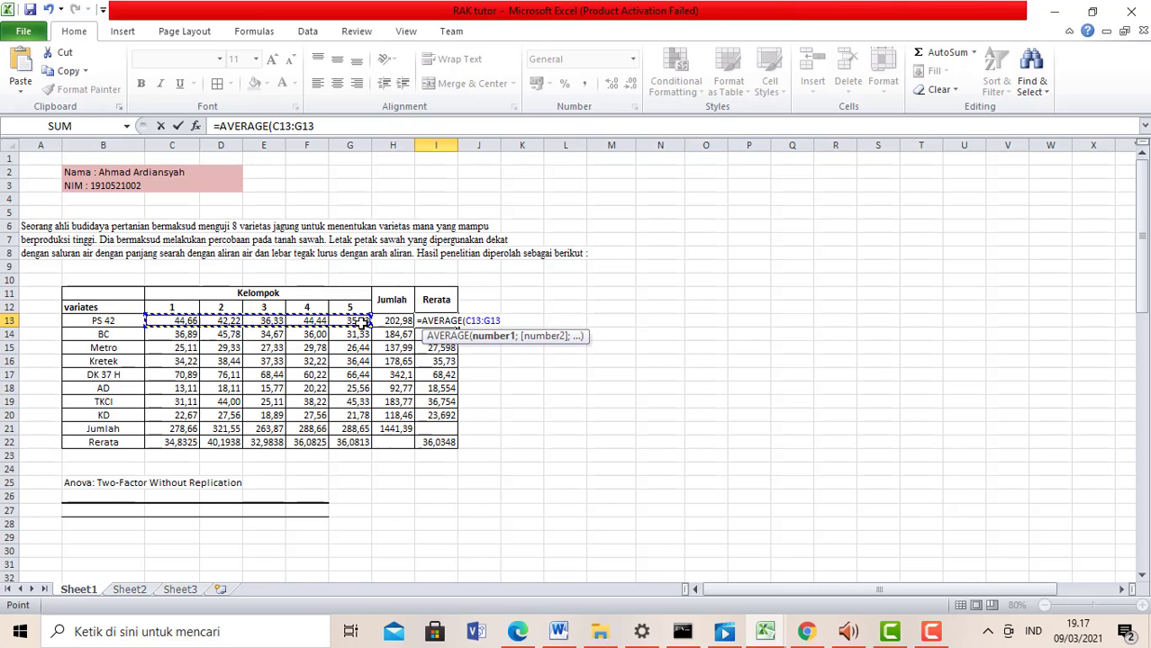
type(")")
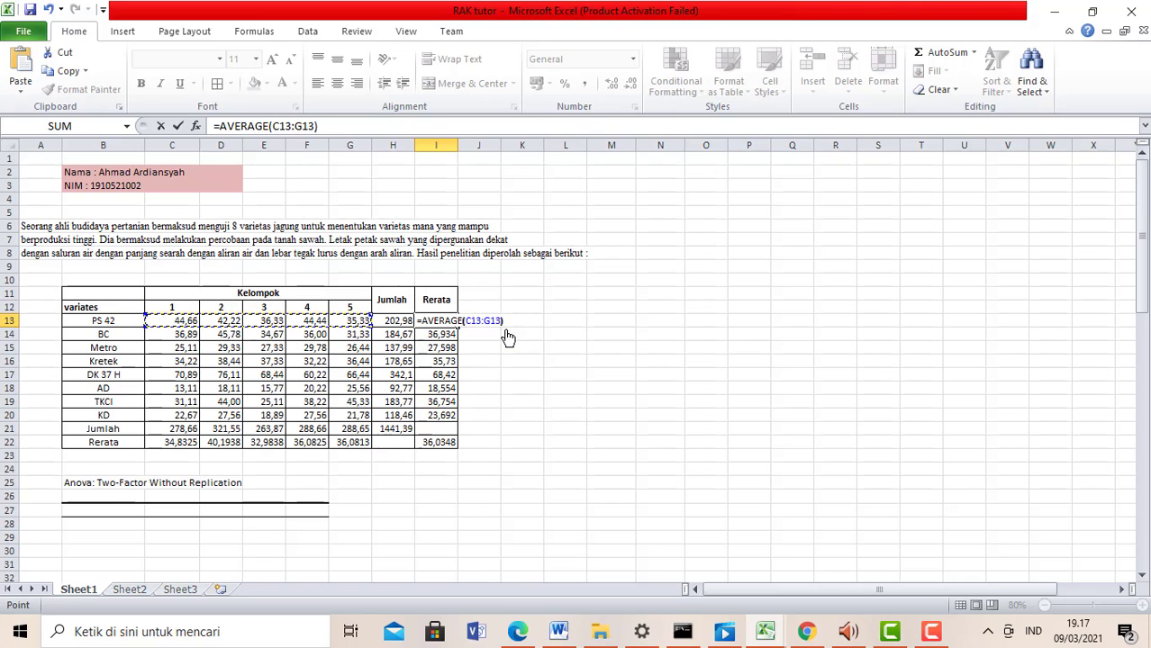
key("Return")
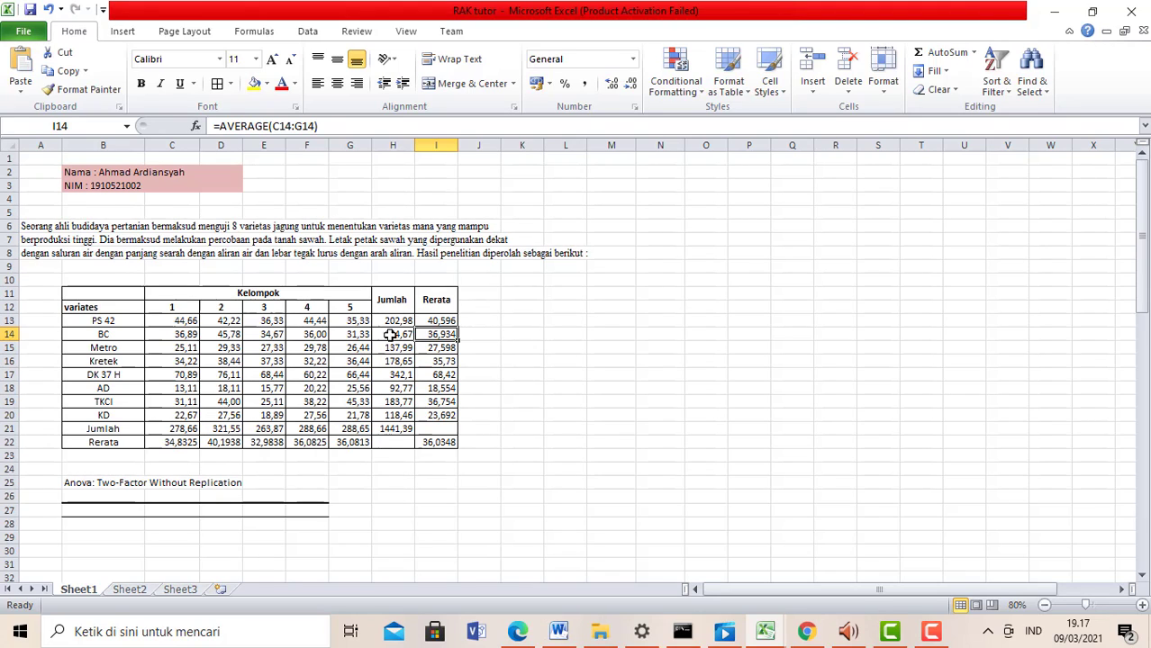
Step: Fill the formulas of H13:I13 down through row 21 and clear the average in I21
left_click_drag(396, 321, 437, 322)
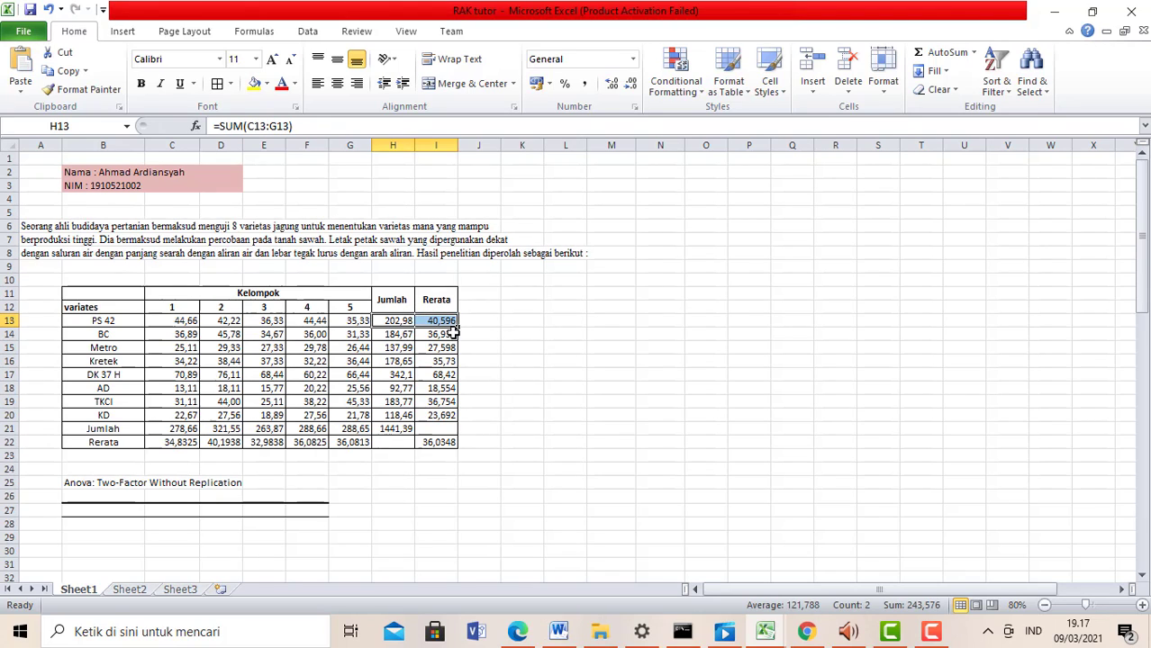
left_click_drag(457, 328, 449, 431)
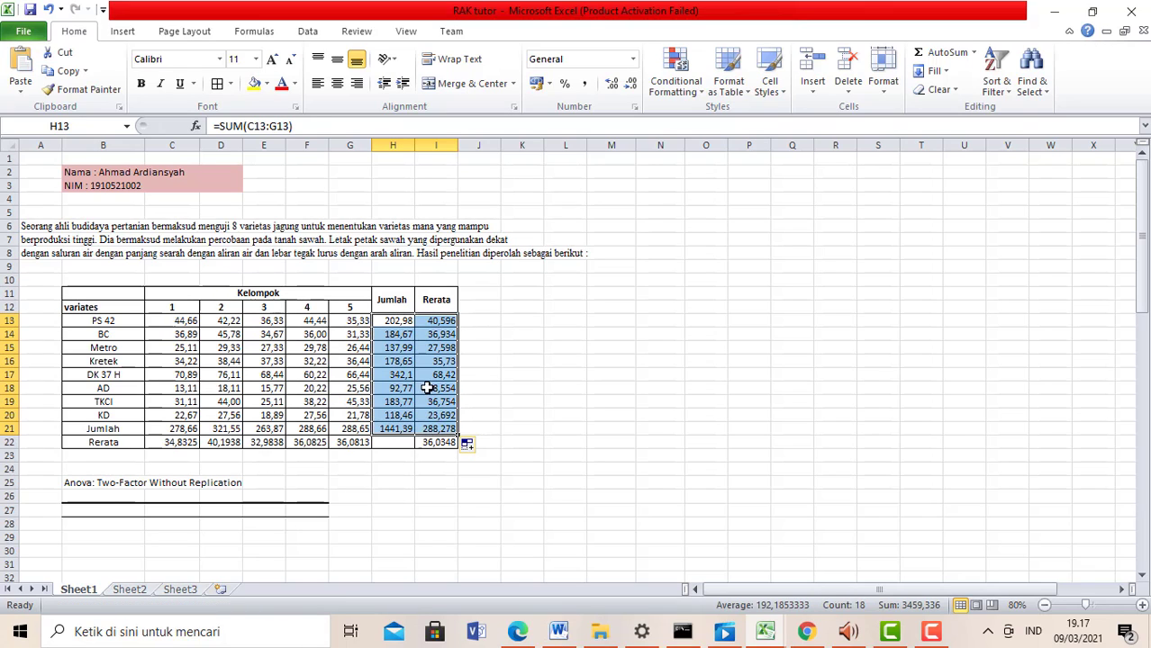
left_click(438, 442)
left_click(435, 430)
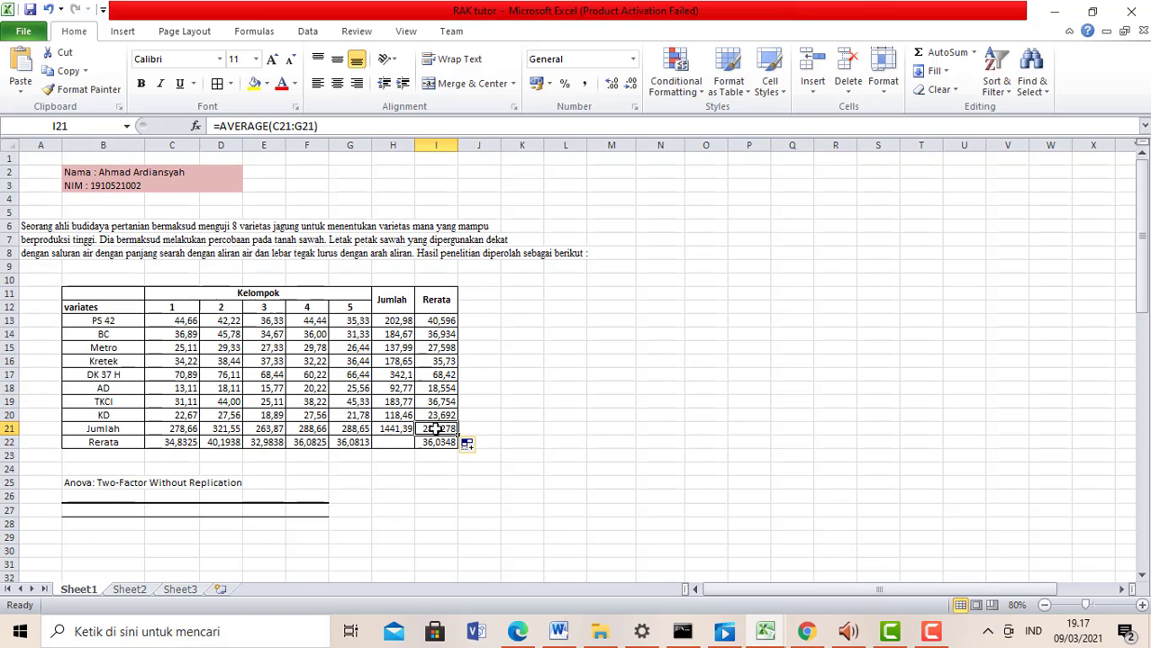
key("Delete")
left_click(529, 402)
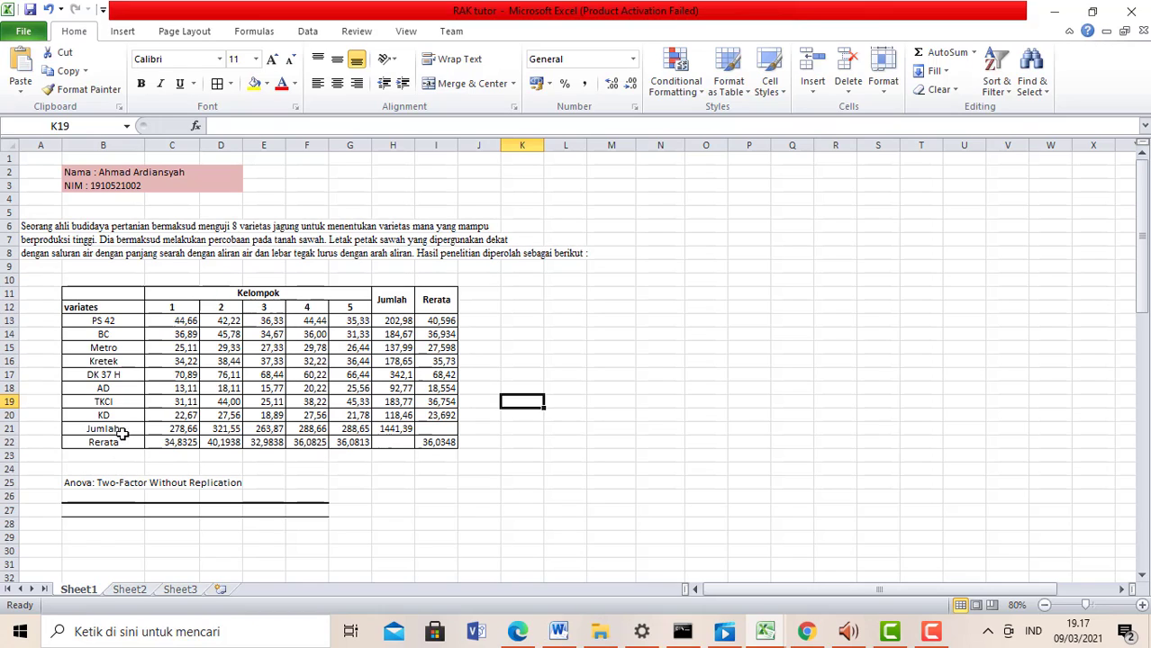
Step: Review the group 1 total and average formulas in C21 and C22 and the grand total formula in H21
left_click(163, 429)
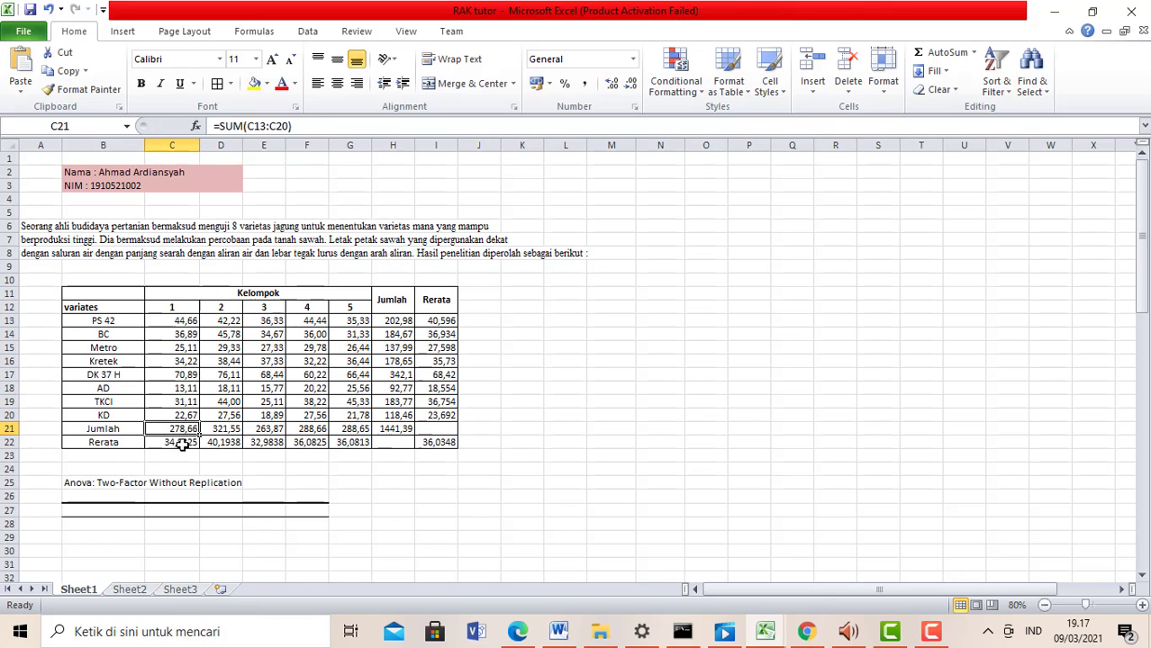
left_click(180, 442)
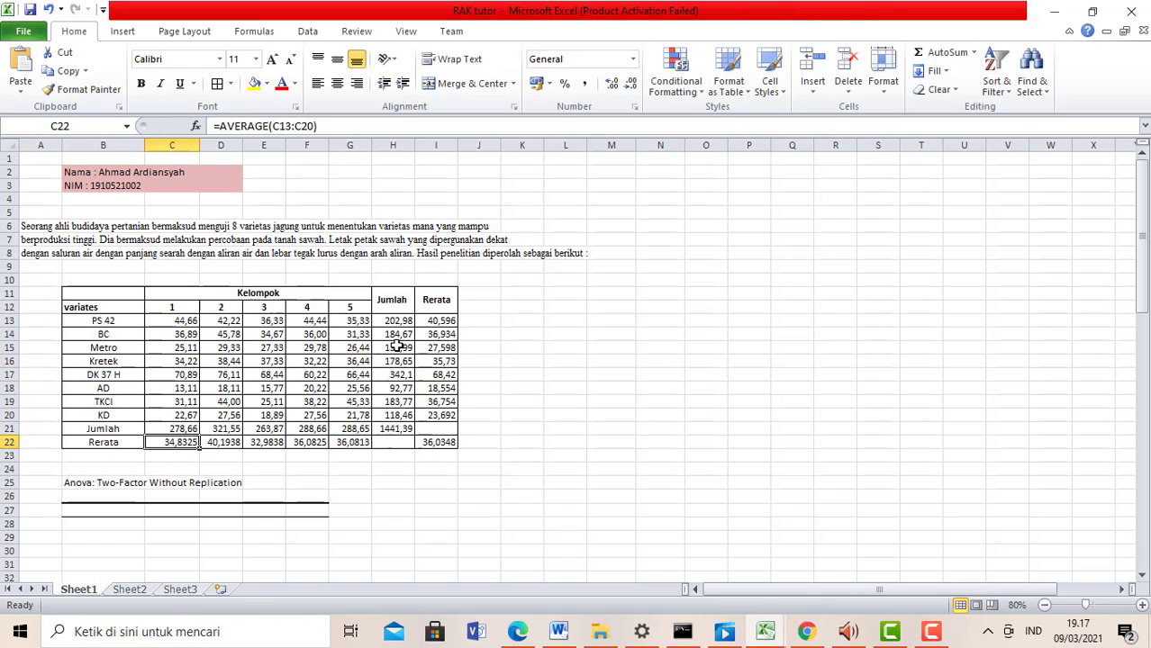
left_click(185, 429)
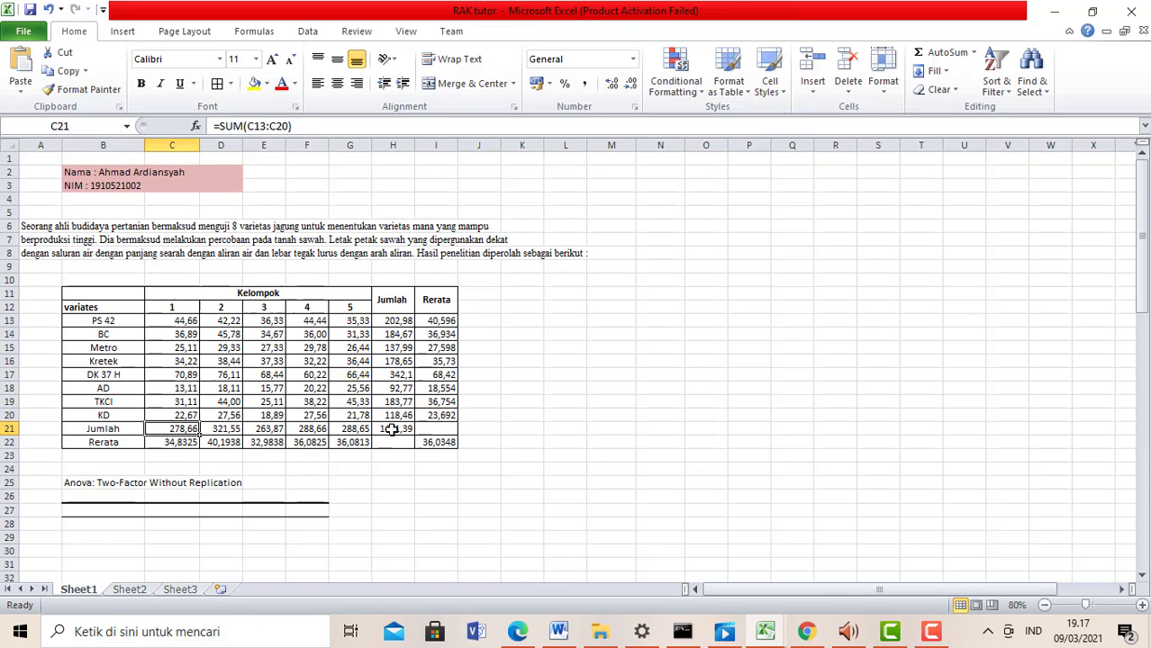
left_click(390, 430)
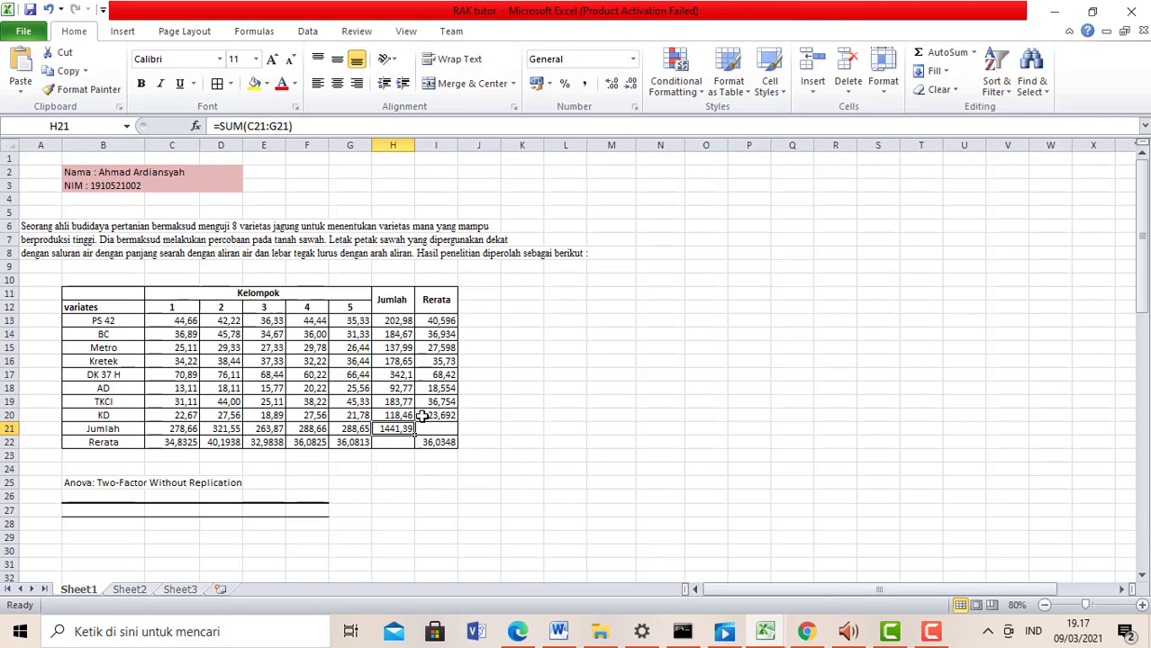
left_click_drag(398, 318, 402, 417)
left_click(401, 430)
left_click(434, 429)
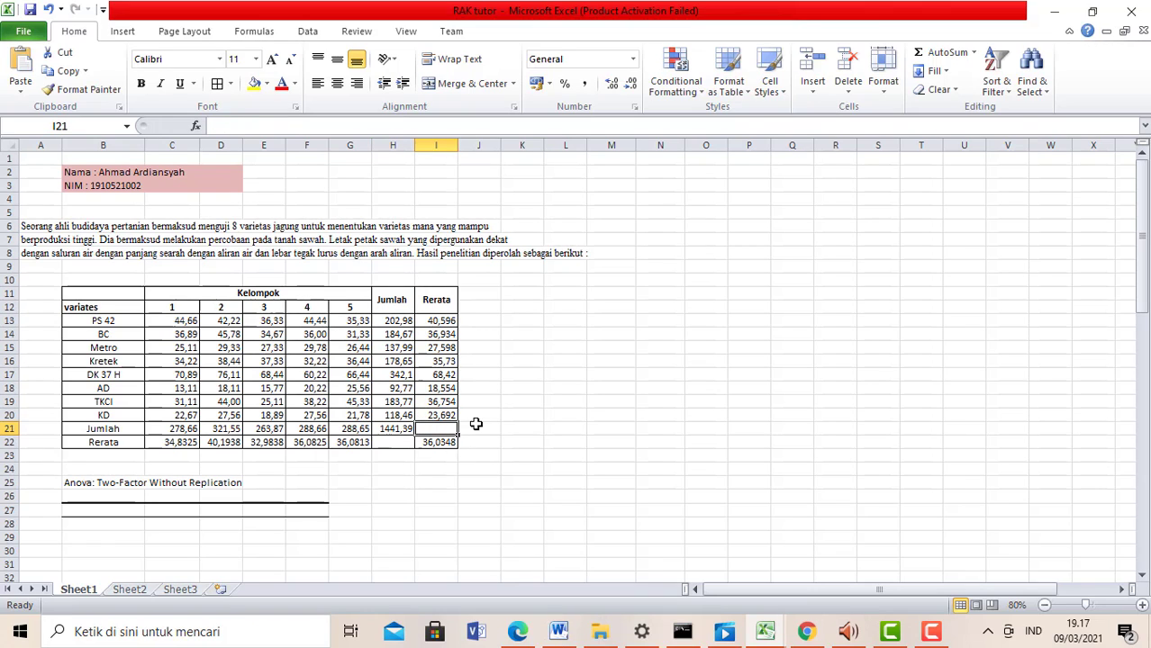
Step: Enter =AVERAGE(I13:I20) in I22 to get the overall average of the variety means
left_click(452, 442)
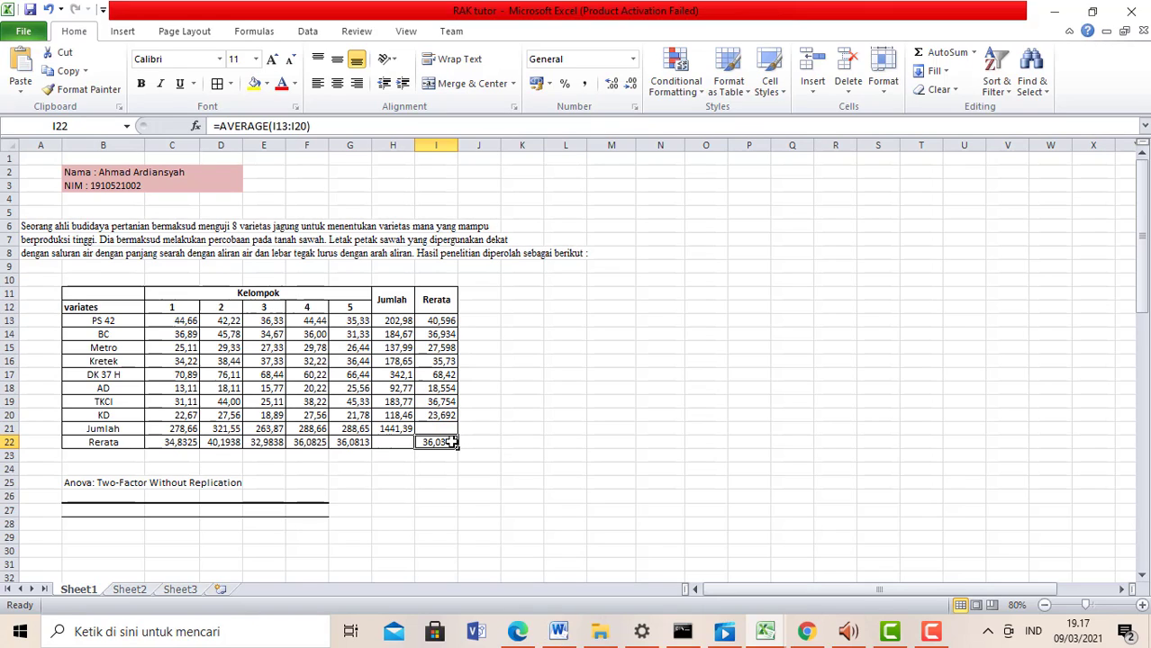
type("=AV")
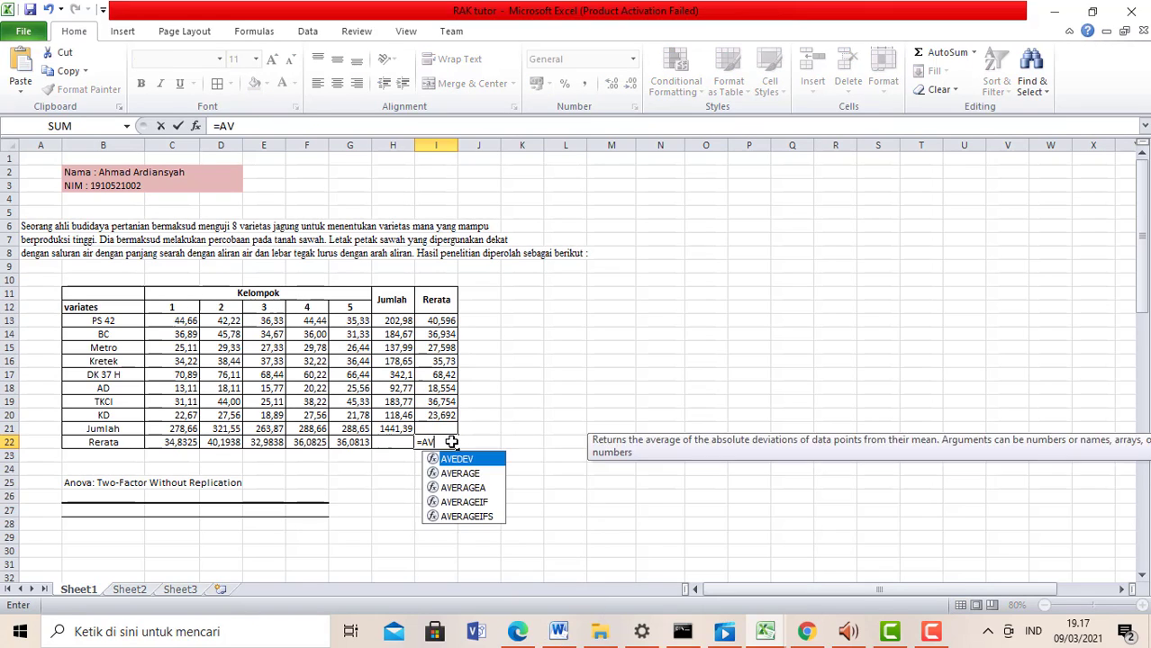
type("ERAGE(")
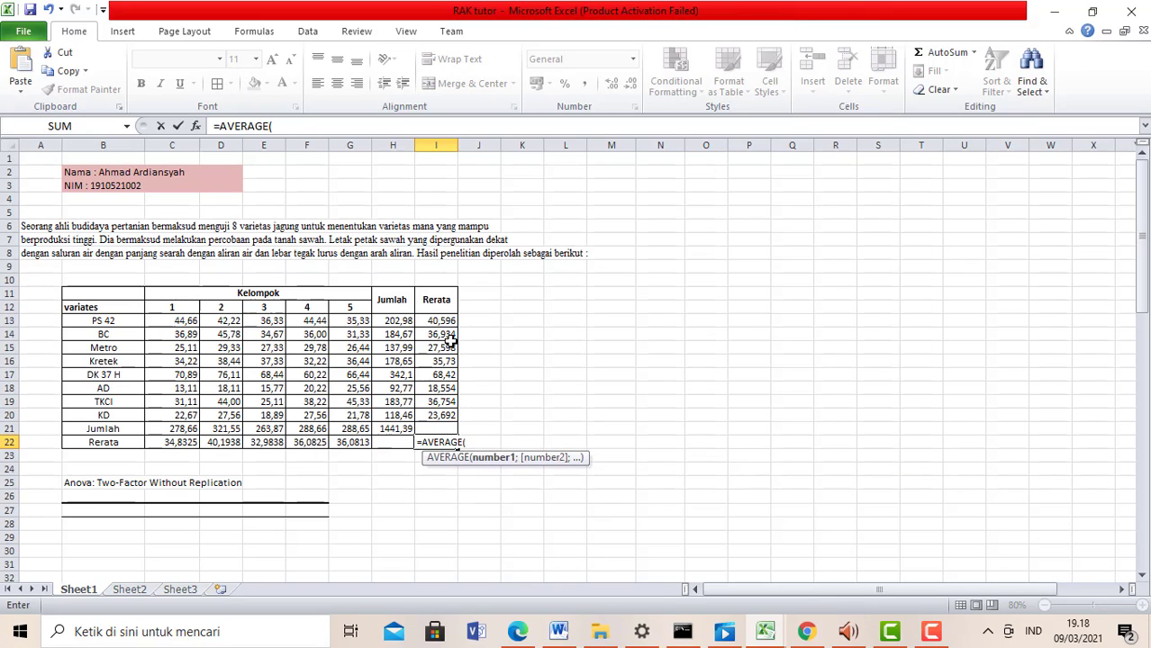
left_click_drag(442, 322, 445, 413)
type(")")
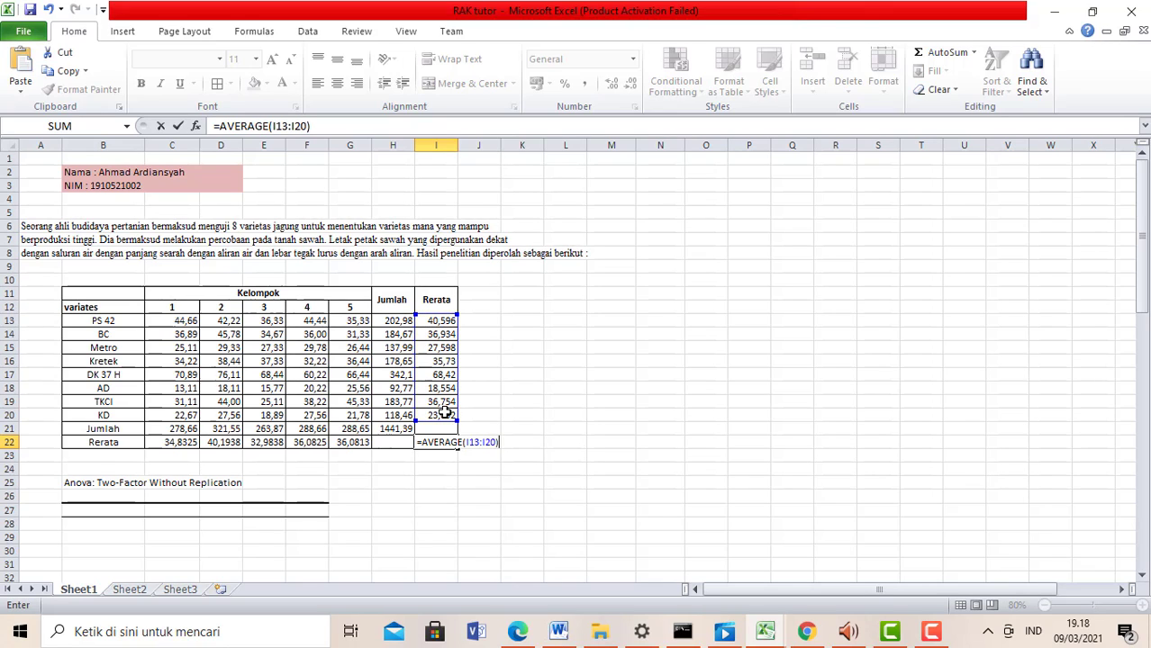
key("Return")
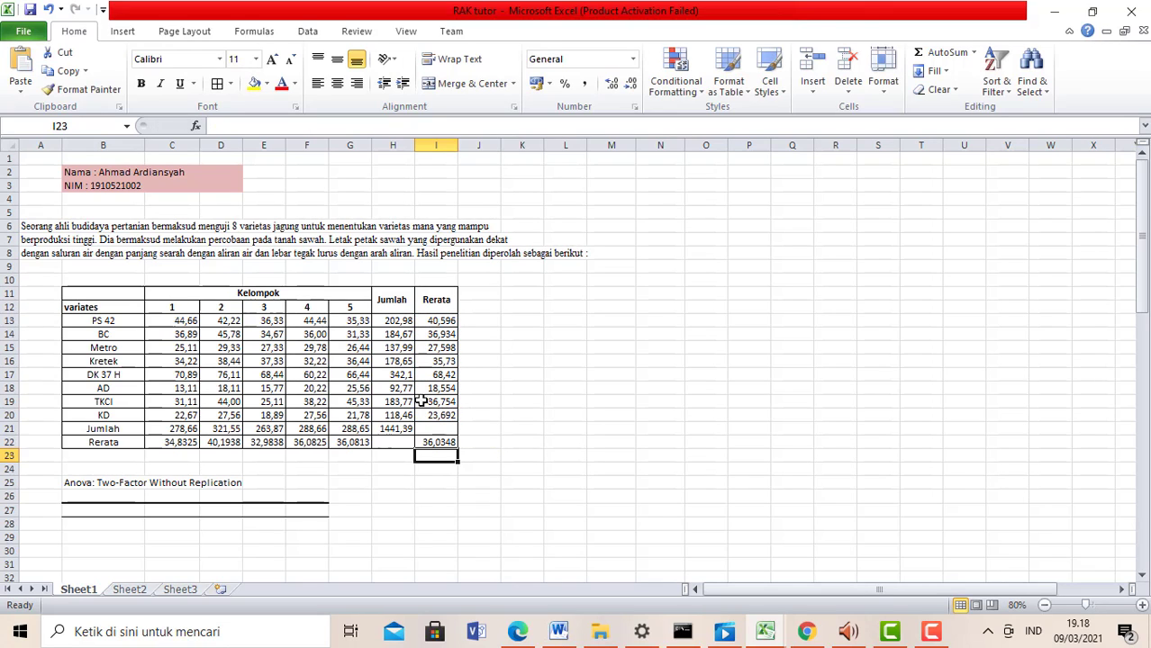
left_click(506, 413)
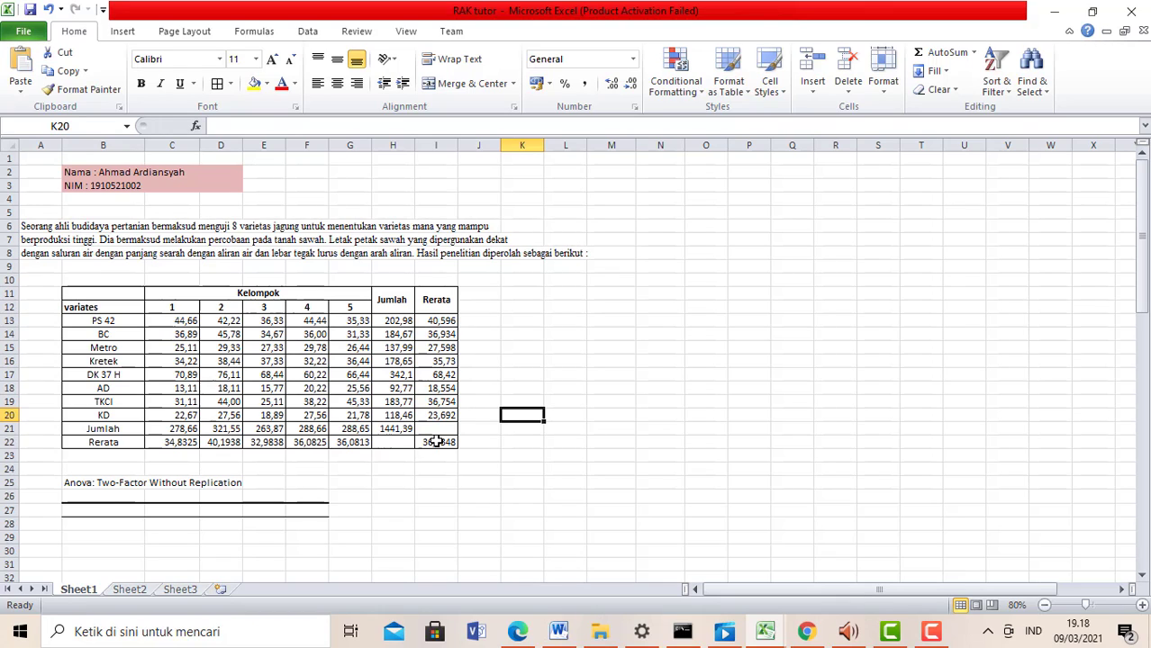
left_click_drag(593, 426, 576, 430)
left_click(211, 513)
left_click(603, 417)
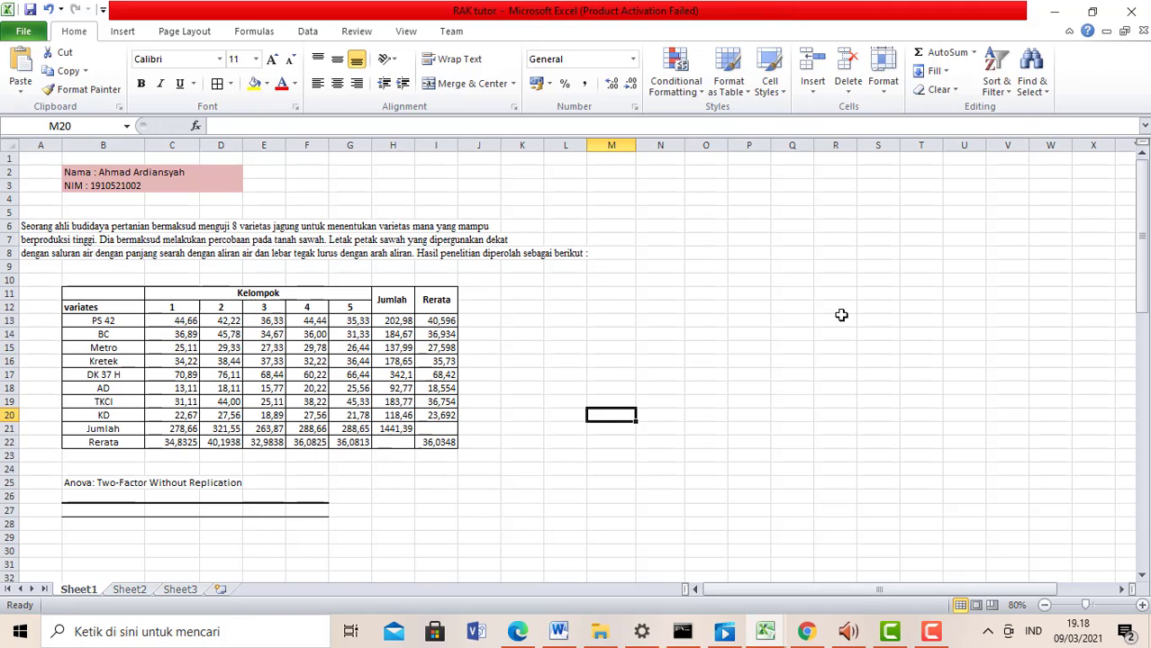
left_click_drag(841, 317, 841, 308)
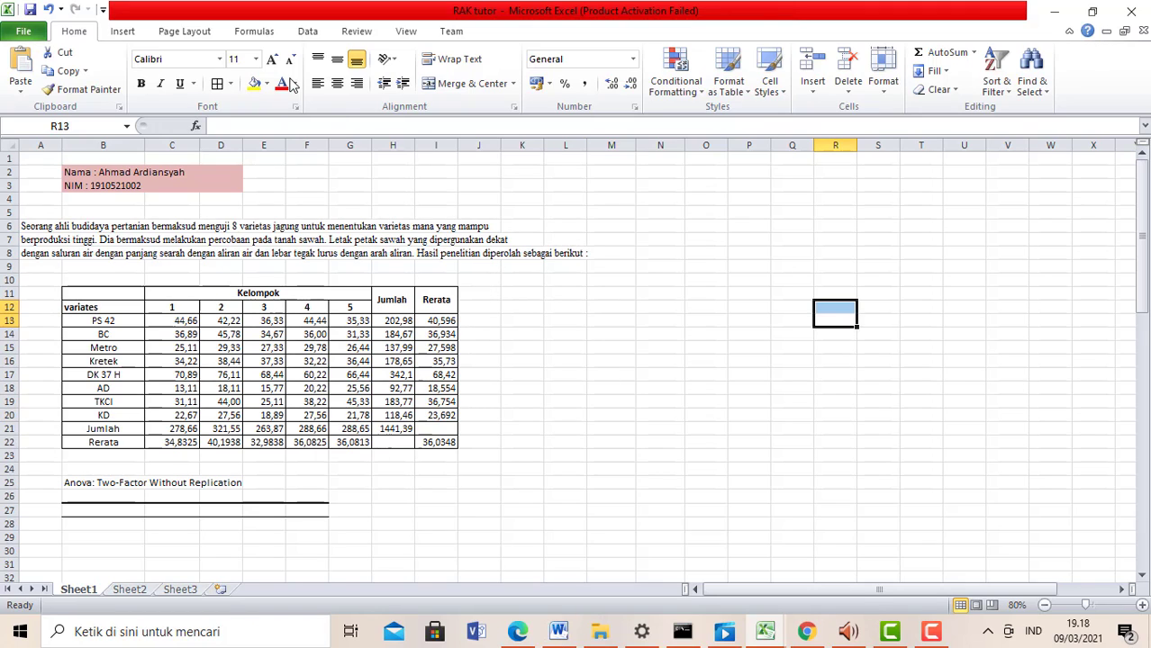
Step: Start a Data Analysis with the Anova: Two-Factor Without Replication tool
left_click(311, 34)
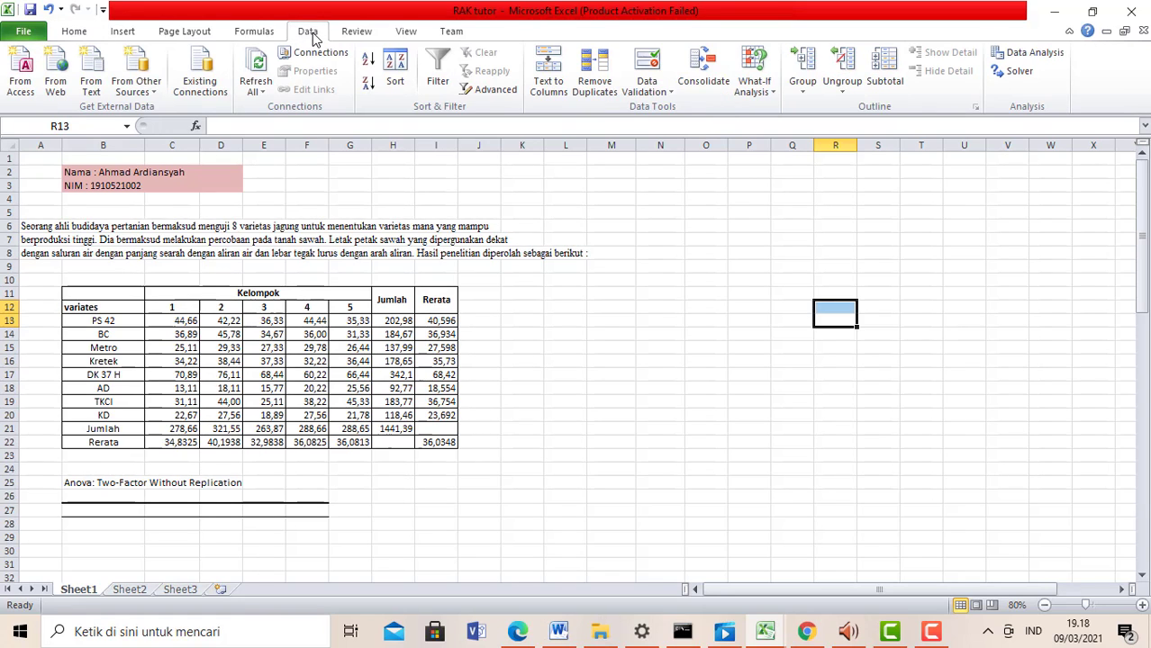
left_click(1035, 58)
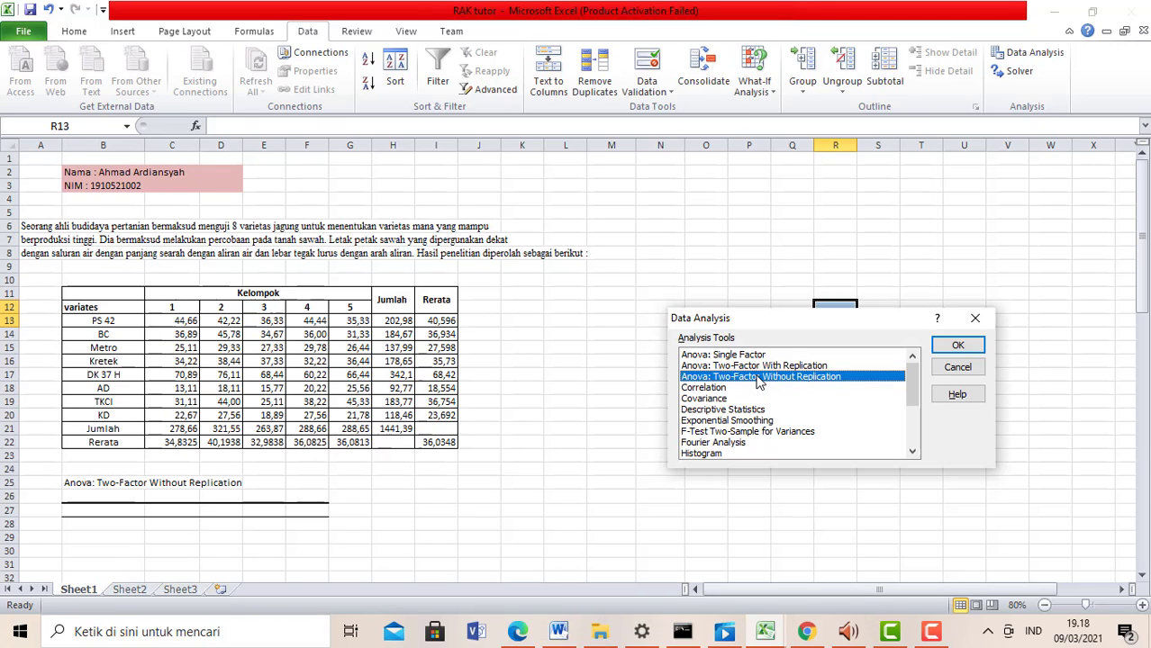
left_click(952, 347)
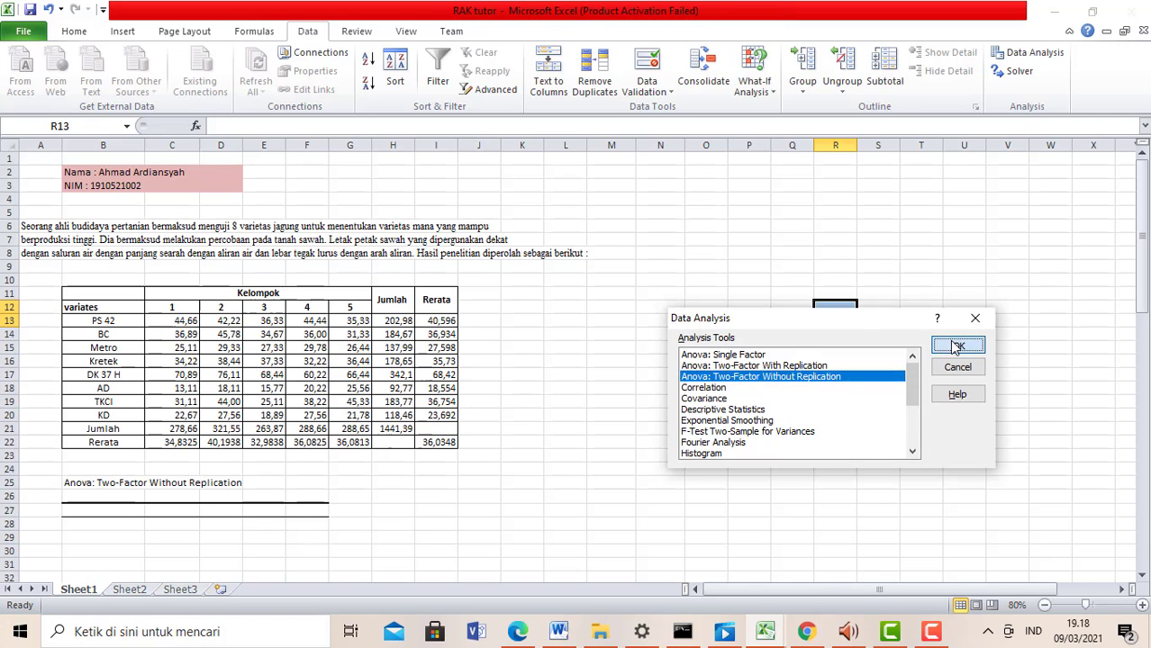
Step: Re-enter the ANOVA input range as $B$12:$G$20, covering the variety names and the five groups, with Labels enabled
scroll(464, 376, "down", 2)
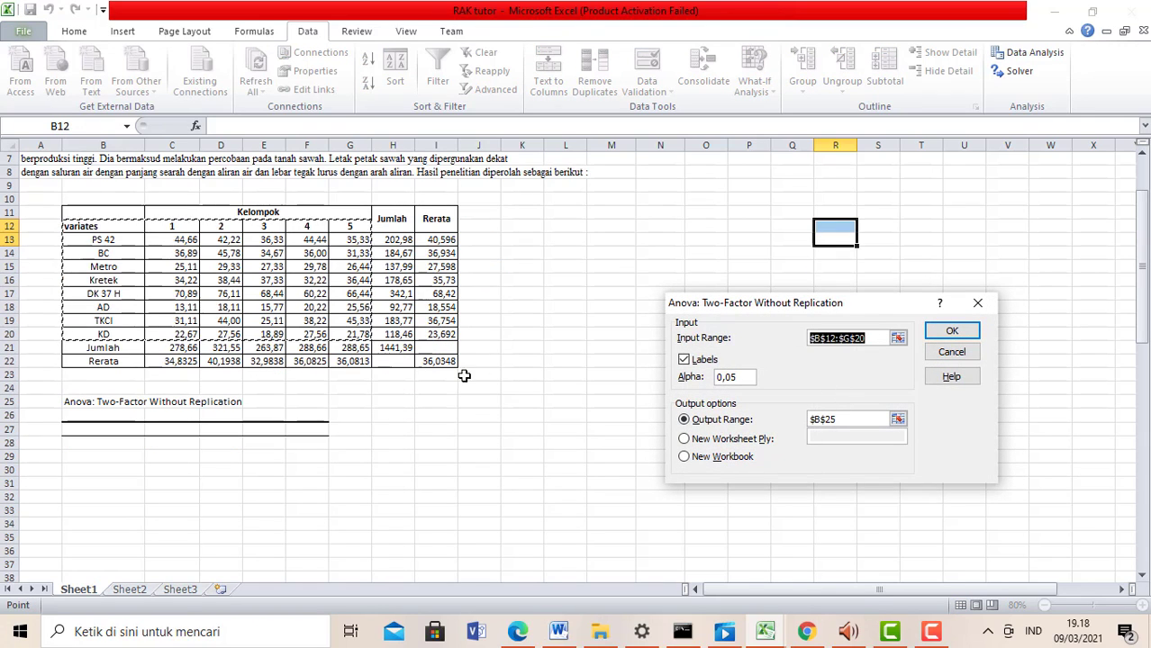
left_click(870, 337)
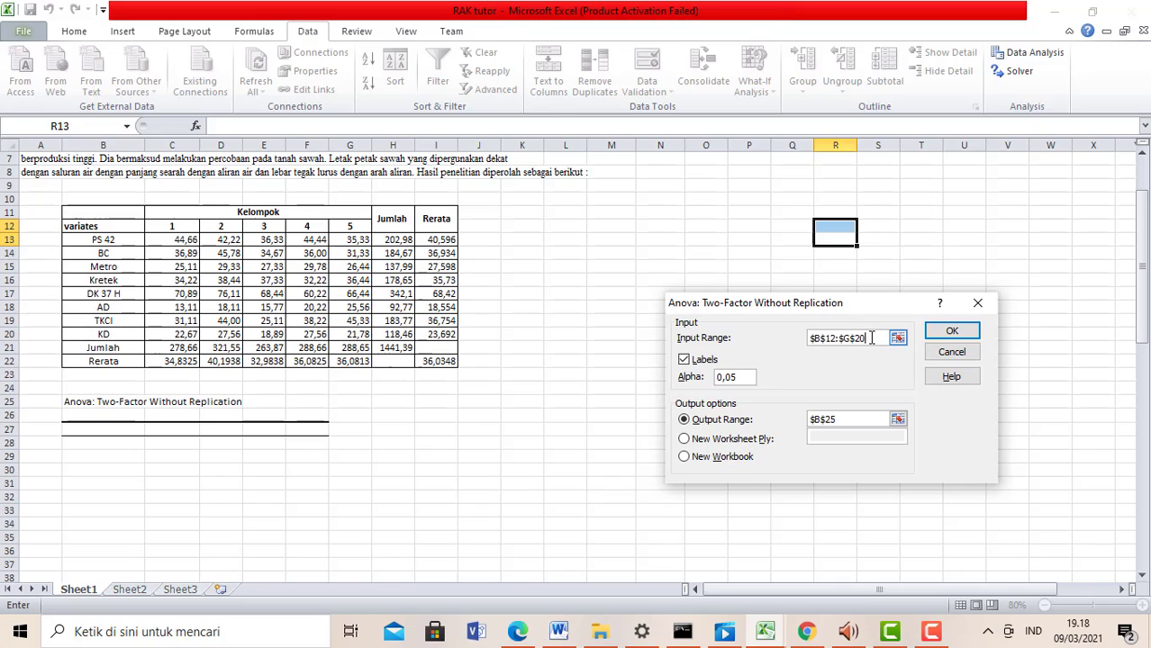
key("BackSpace")
key("BackSpace")
key("BackSpace")
key("BackSpace")
key("BackSpace")
key("BackSpace")
key("BackSpace")
key("BackSpace")
key("BackSpace")
key("BackSpace")
left_click(686, 361)
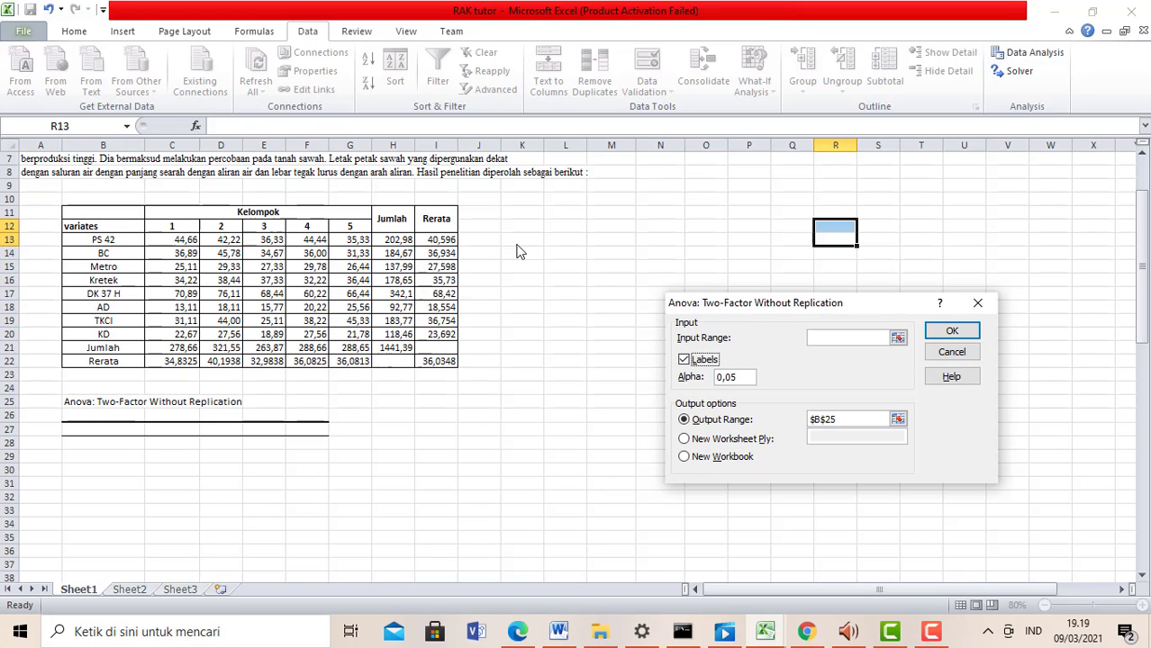
left_click(855, 338)
left_click_drag(90, 228, 358, 336)
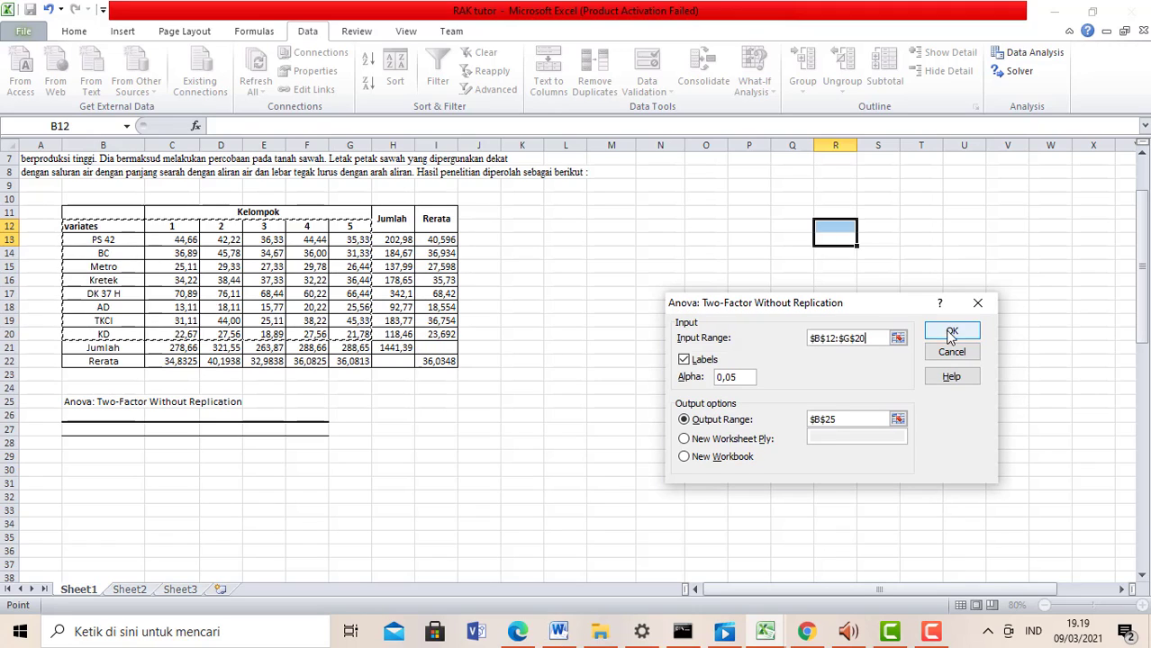
Step: Set the ANOVA output range to $B$25 and run the analysis, overwriting the existing data there
left_click(739, 379)
left_click(855, 420)
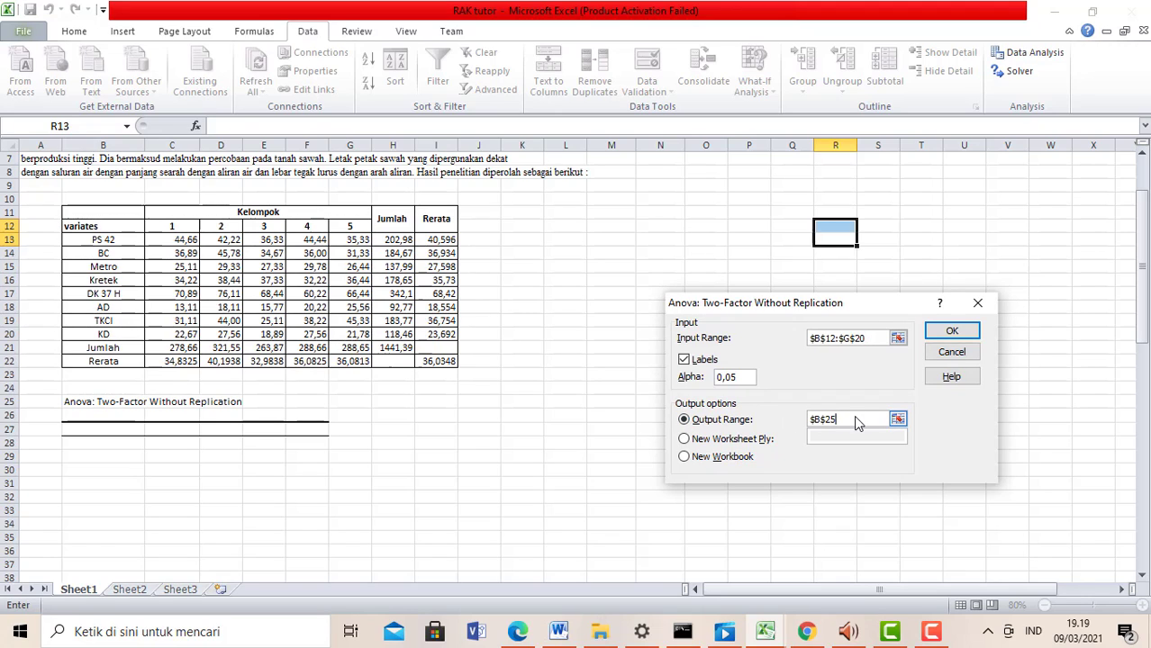
key("BackSpace")
key("BackSpace")
key("BackSpace")
key("BackSpace")
left_click(75, 402)
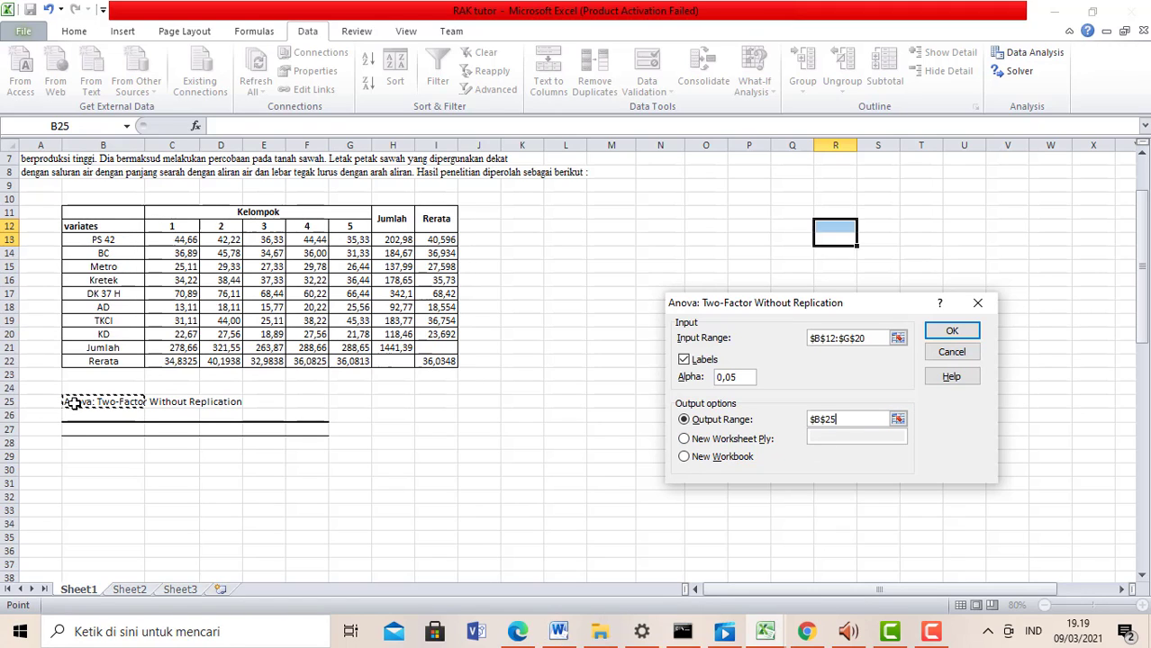
left_click(951, 333)
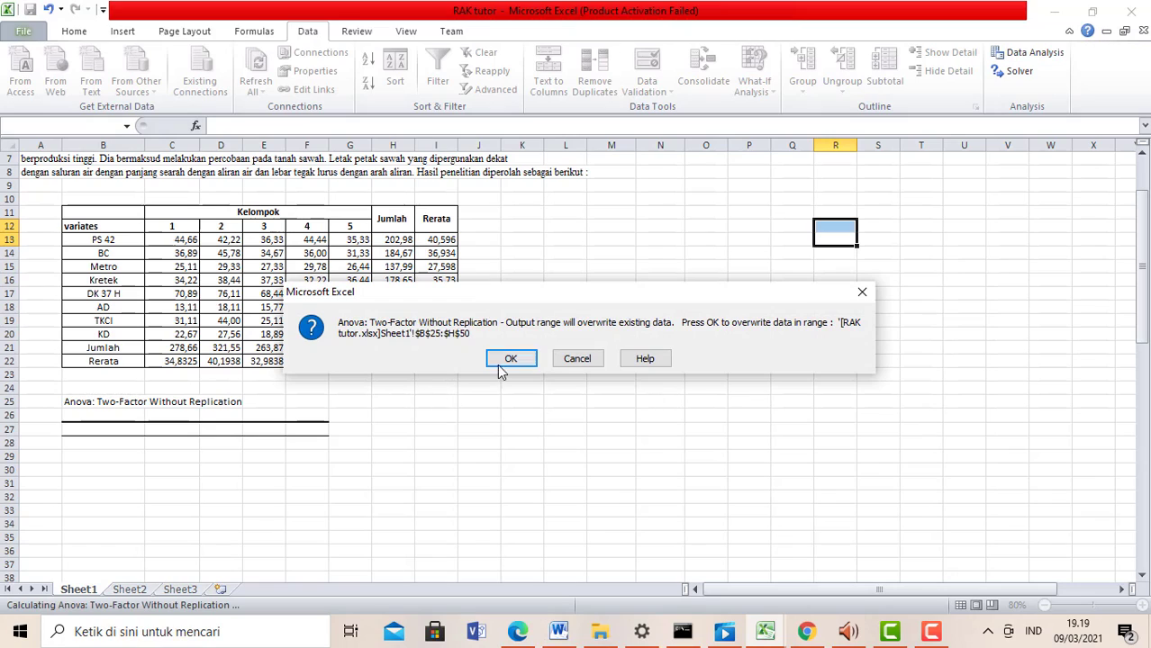
left_click(511, 359)
left_click_drag(1142, 226, 1122, 278)
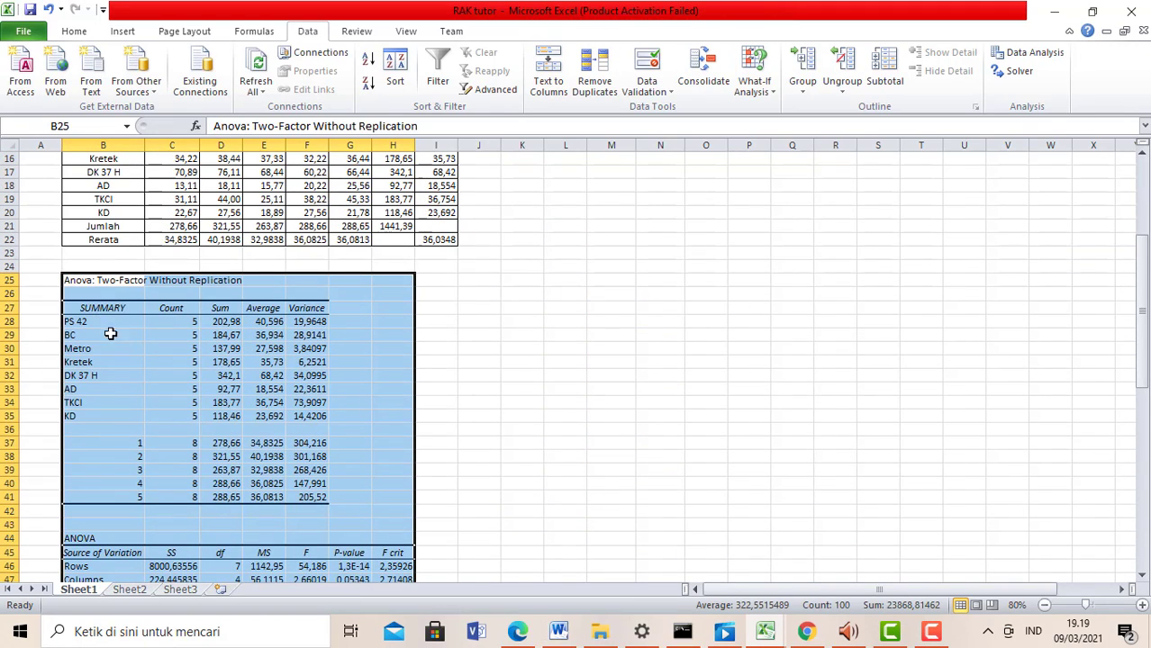
left_click(501, 417)
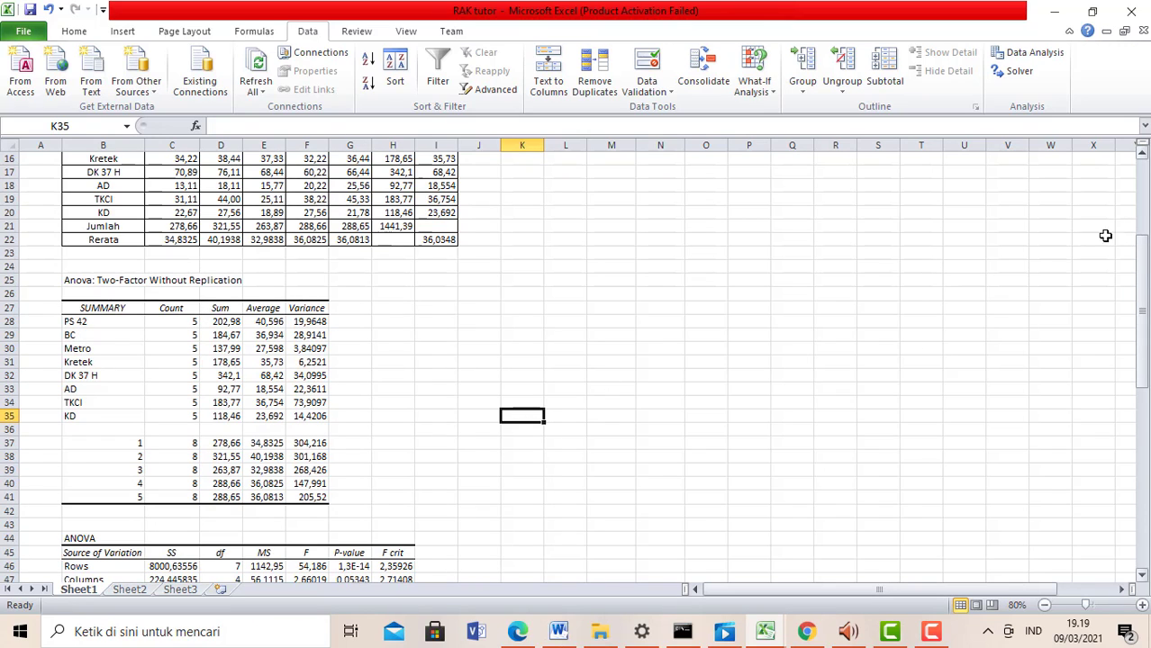
Step: Relabel the first source of variation in B46 of the ANOVA table as perlakuan
left_click_drag(1142, 270, 1142, 297)
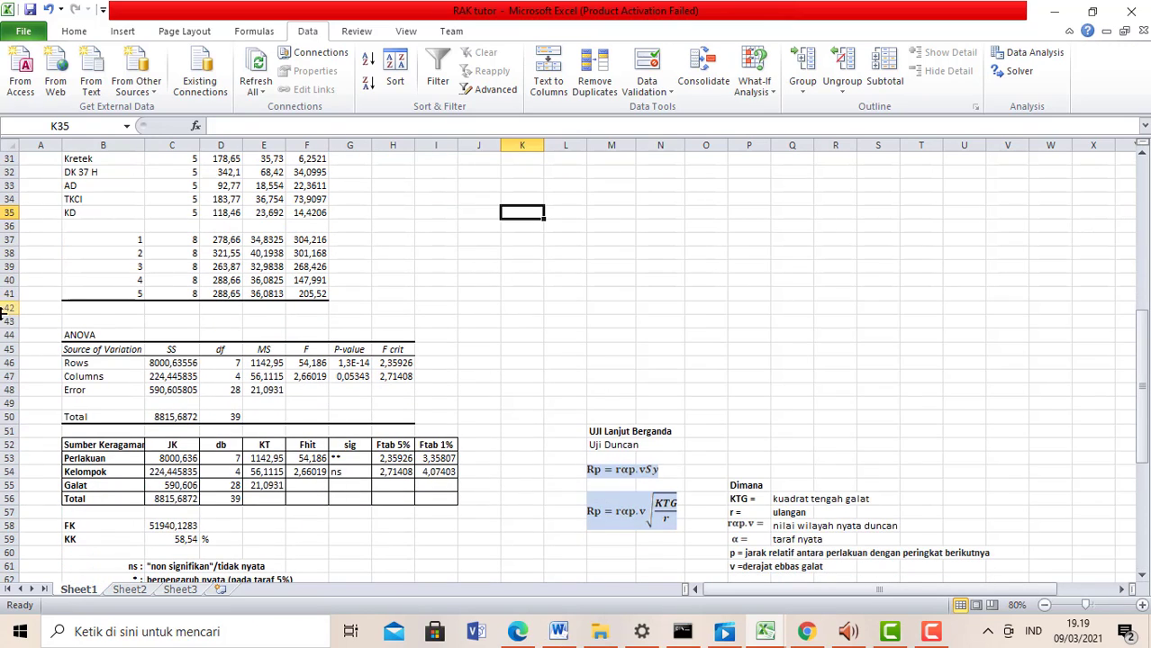
left_click(97, 363)
key("Down")
key("Down")
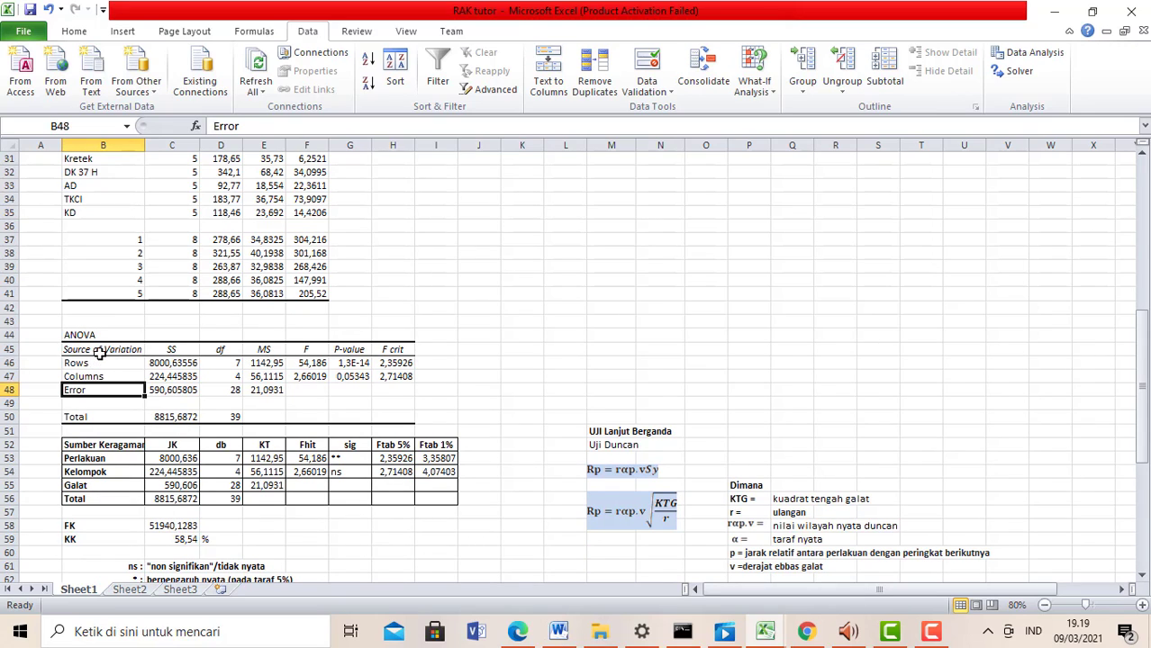
double_click(104, 362)
key("BackSpace")
key("BackSpace")
key("BackSpace")
key("BackSpace")
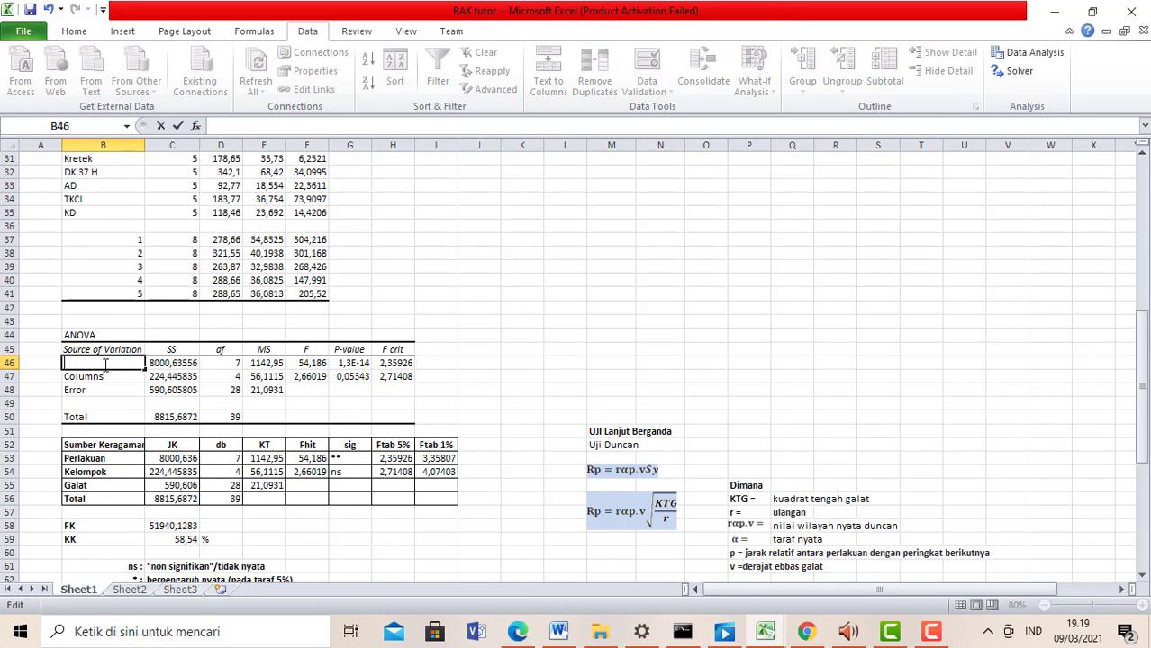
type("PER;AKUA")
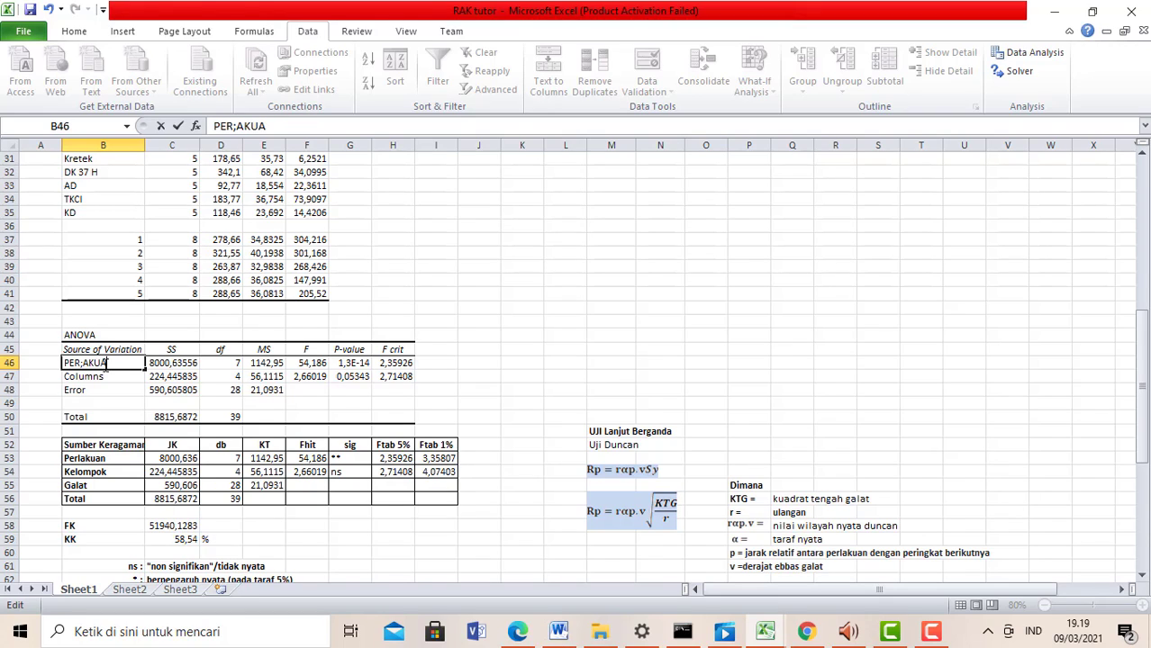
type("N")
key("BackSpace")
key("BackSpace")
key("BackSpace")
key("BackSpace")
key("BackSpace")
key("BackSpace")
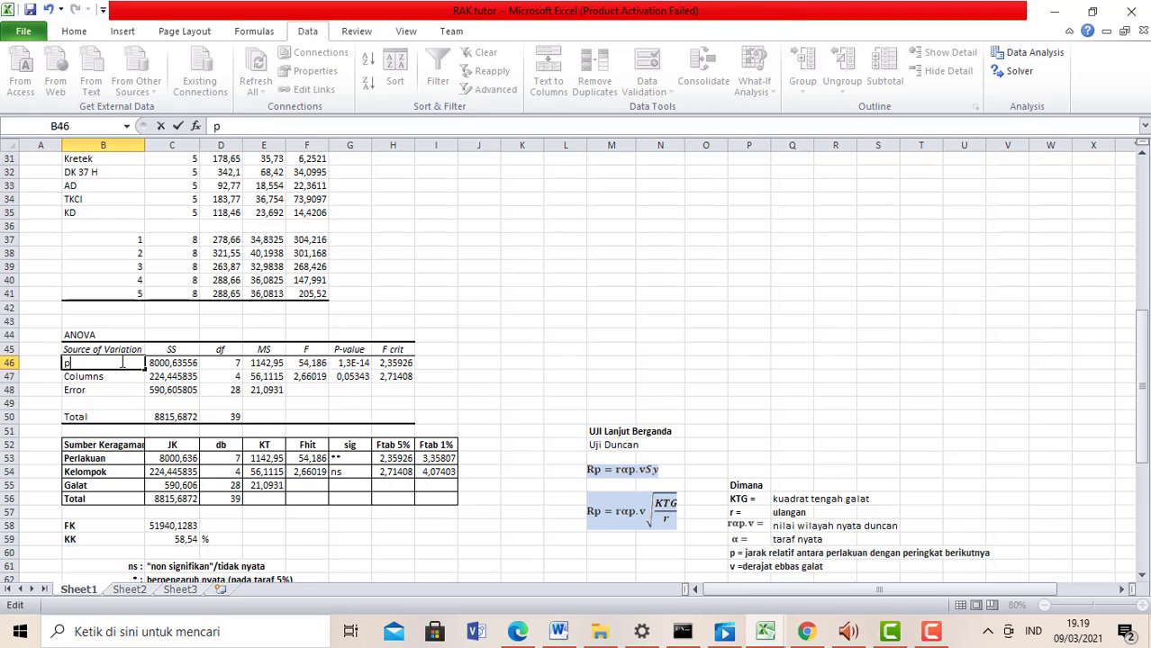
type("per")
key("BackSpace")
key("BackSpace")
type("an")
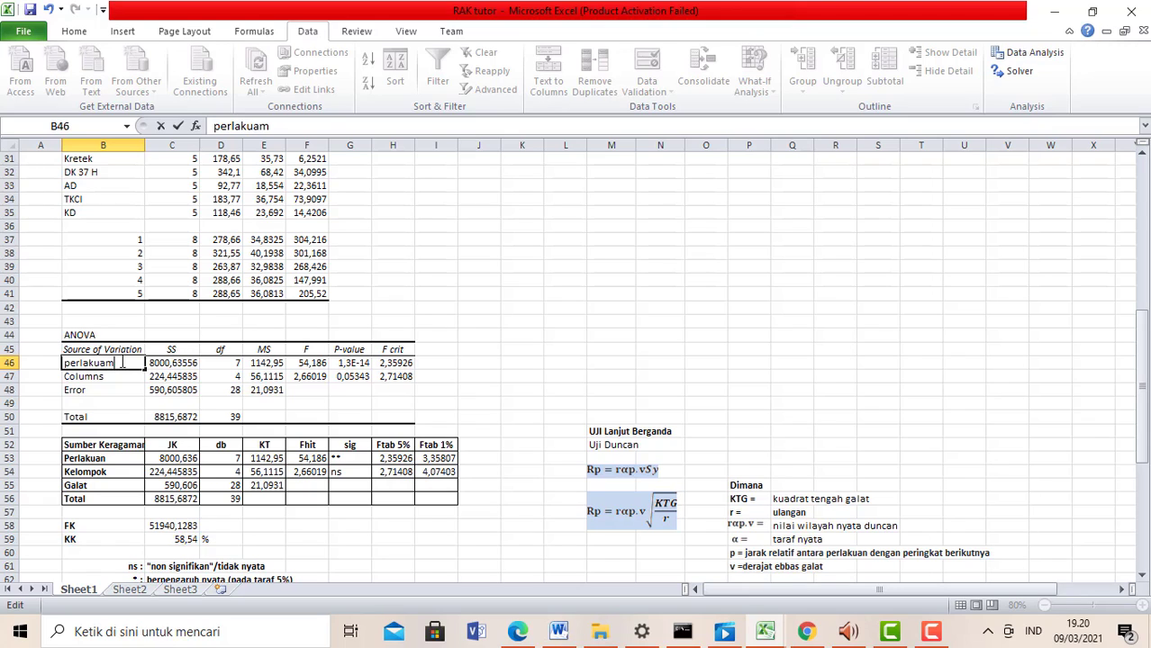
key("BackSpace")
type("n")
Step: Relabel the second source of variation in B47 of the ANOVA table as kelompok
double_click(120, 378)
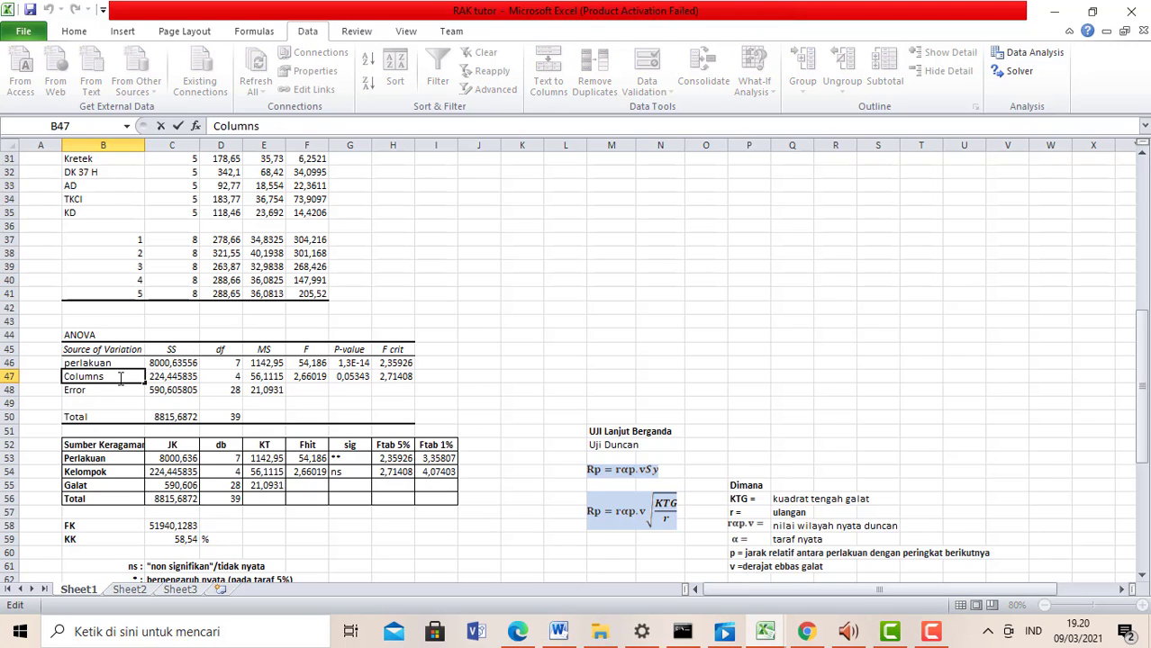
key("BackSpace")
key("BackSpace")
key("BackSpace")
key("BackSpace")
key("BackSpace")
key("BackSpace")
key("BackSpace")
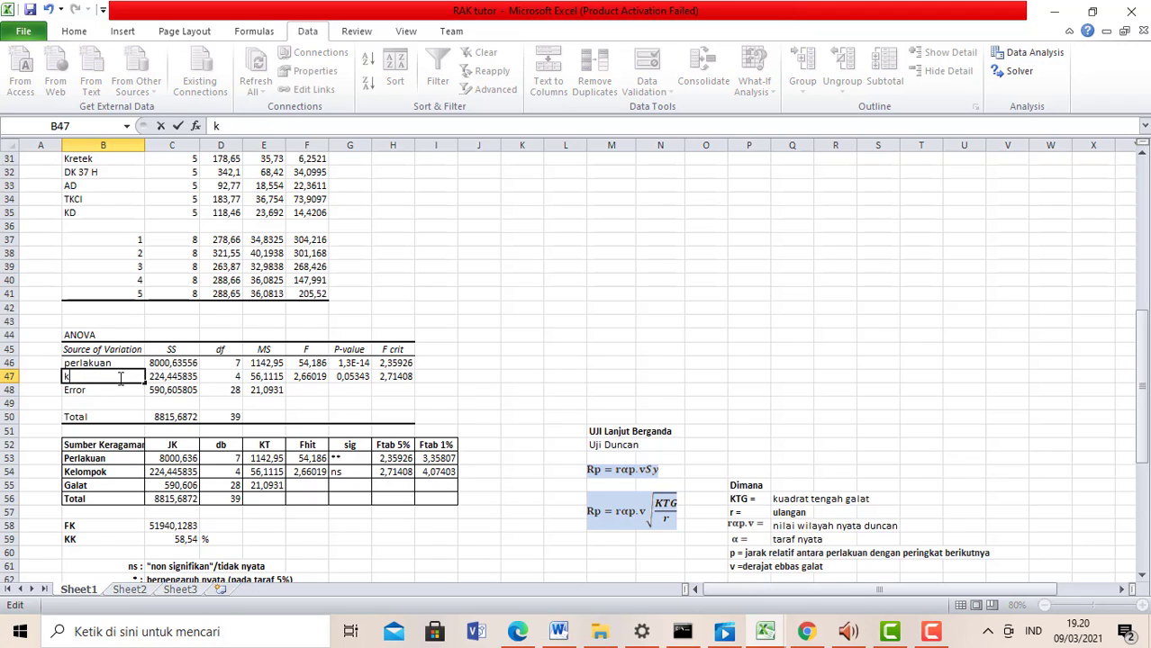
type("kelomp")
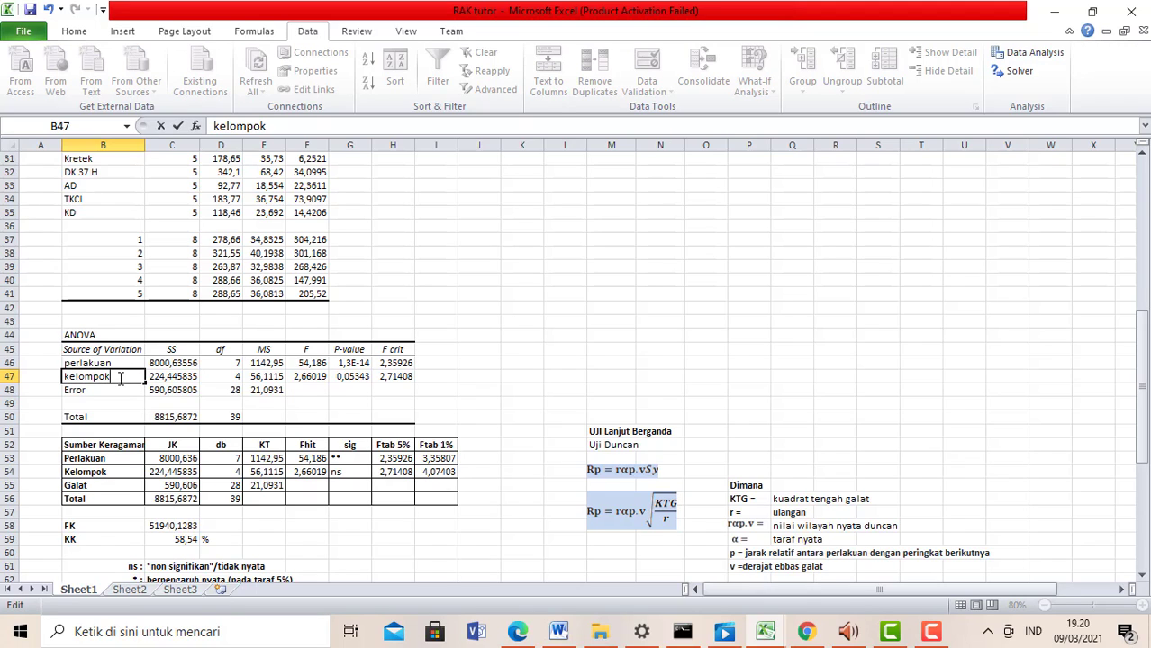
type("ok")
Step: Relabel the error row in B48 of the ANOVA table as galat
left_click(102, 388)
left_click(108, 401)
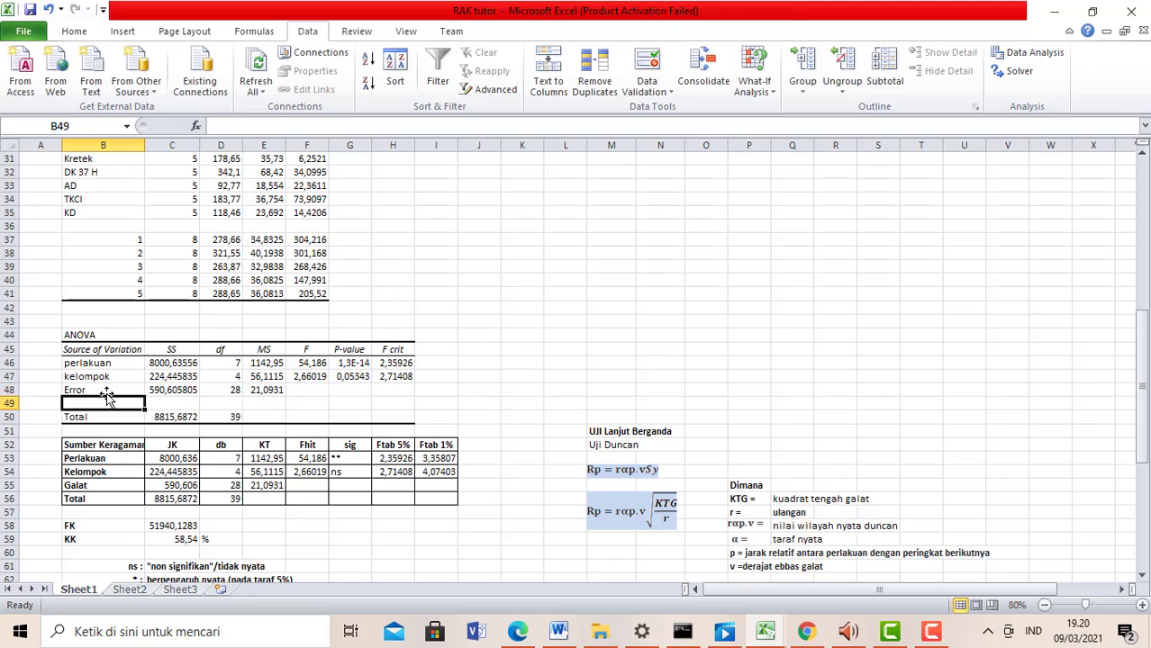
left_click(110, 390)
double_click(110, 389)
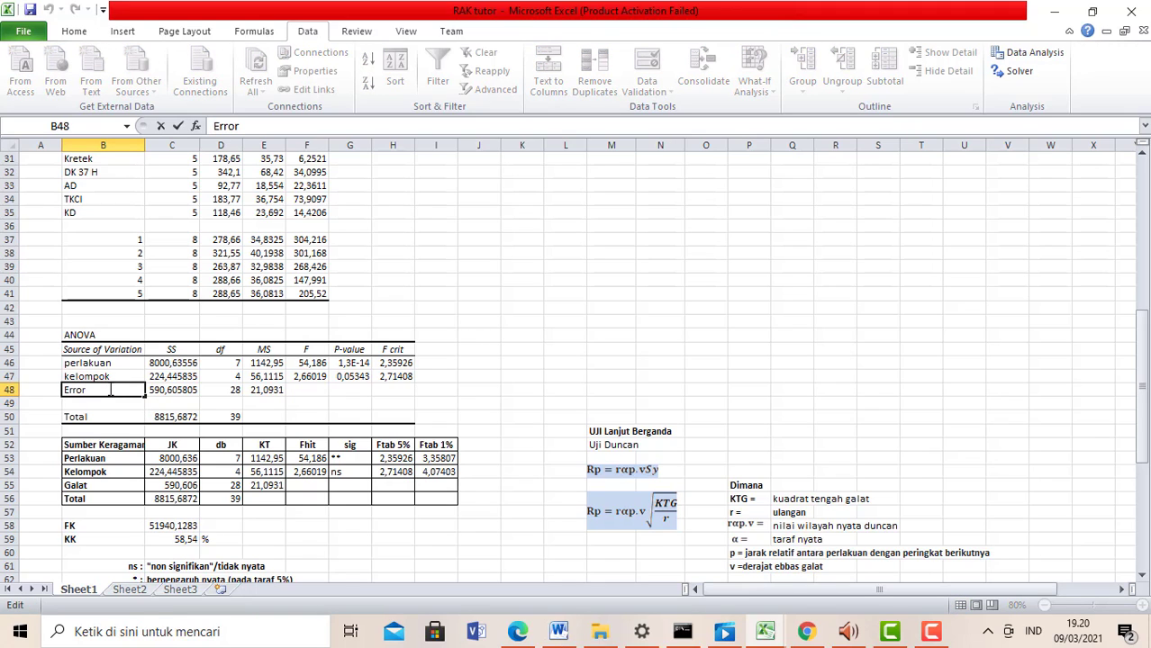
key("BackSpace")
key("BackSpace")
key("BackSpace")
key("BackSpace")
type("g")
Step: Rename the sum-of-squares column header in C45 as JK
double_click(183, 347)
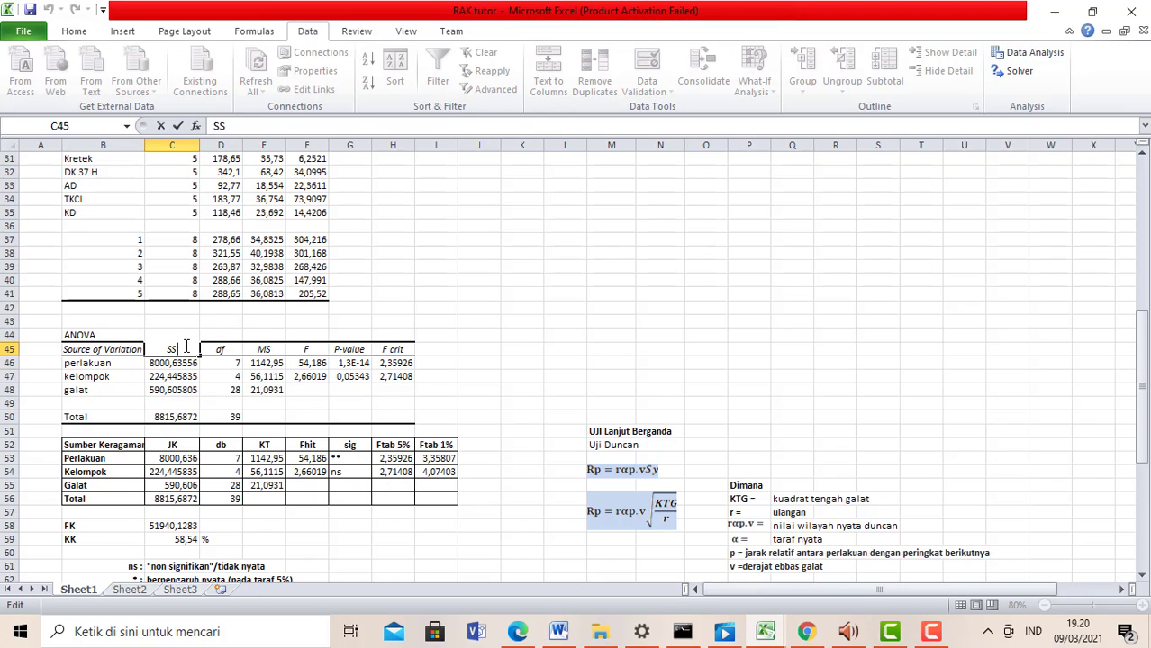
key("BackSpace")
key("BackSpace")
type("jk")
type("JK")
Step: Rename the degrees-of-freedom header in D45 as db and the mean-square header in E45 as KT
left_click(224, 350)
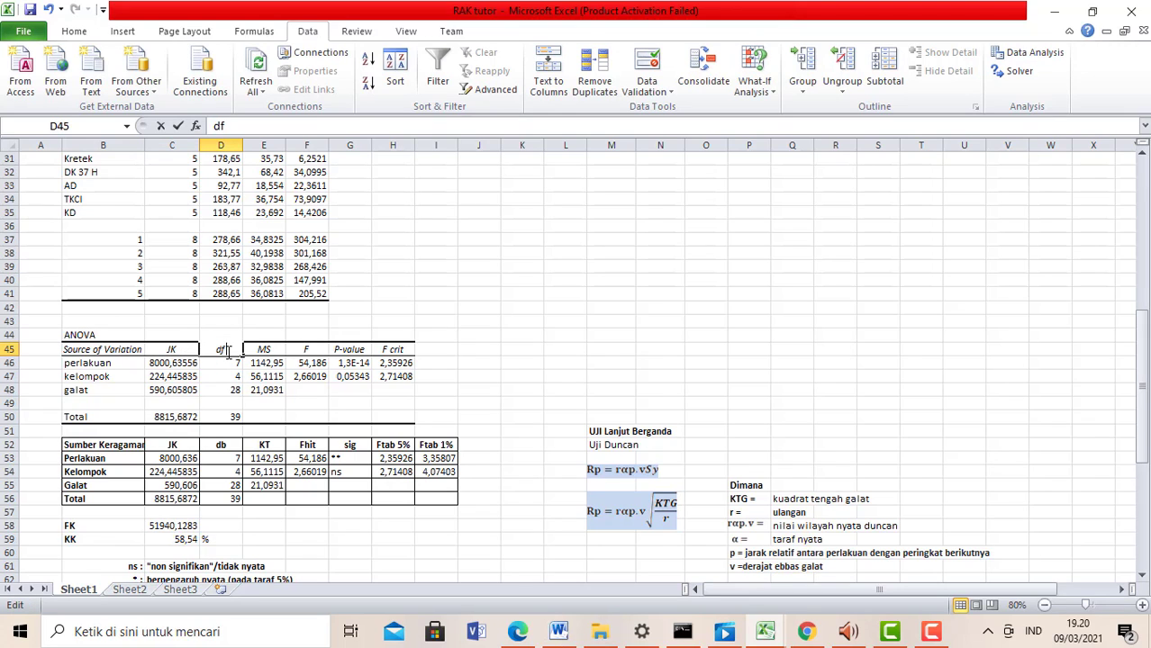
double_click(225, 350)
key("BackSpace")
type("b")
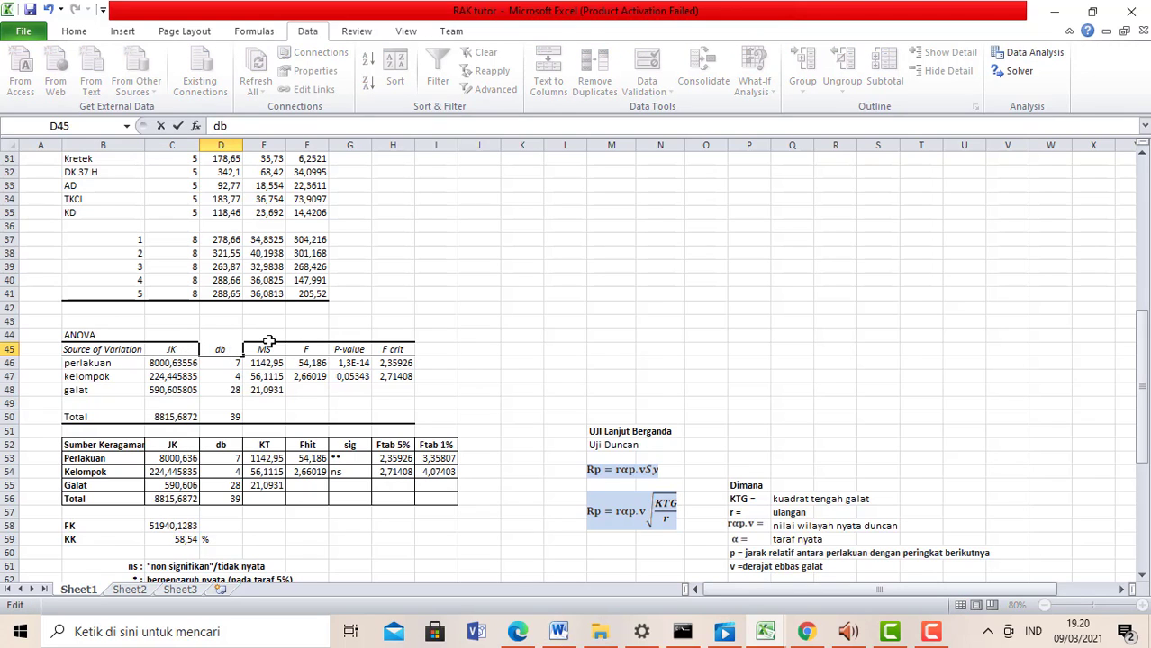
left_click(273, 350)
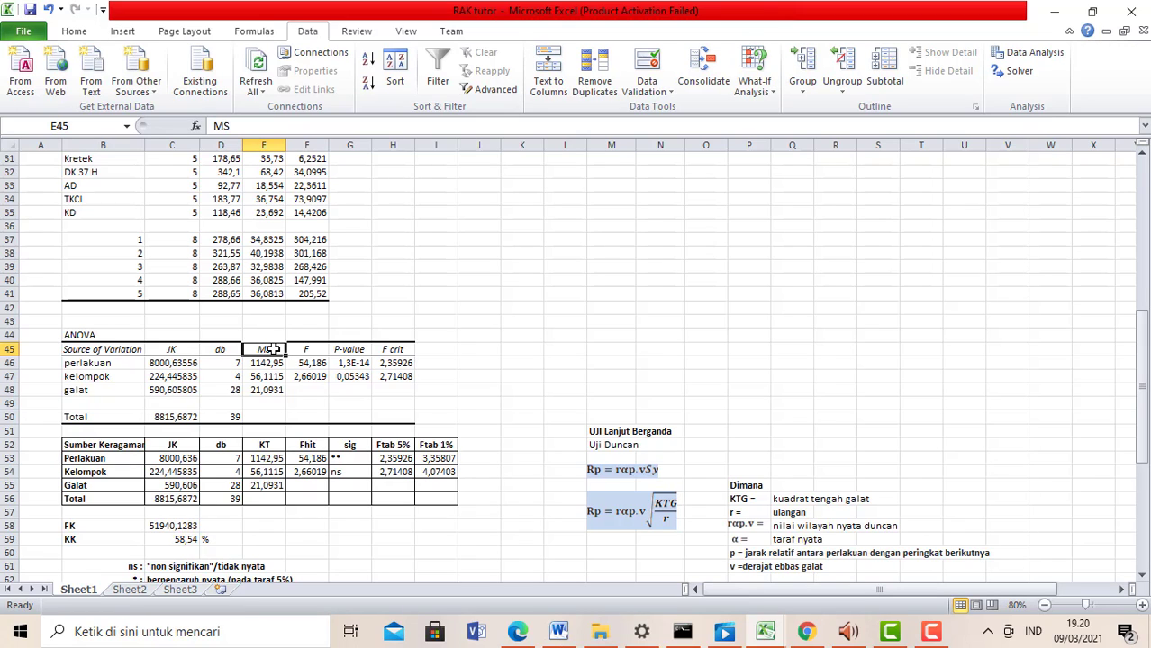
type("KT")
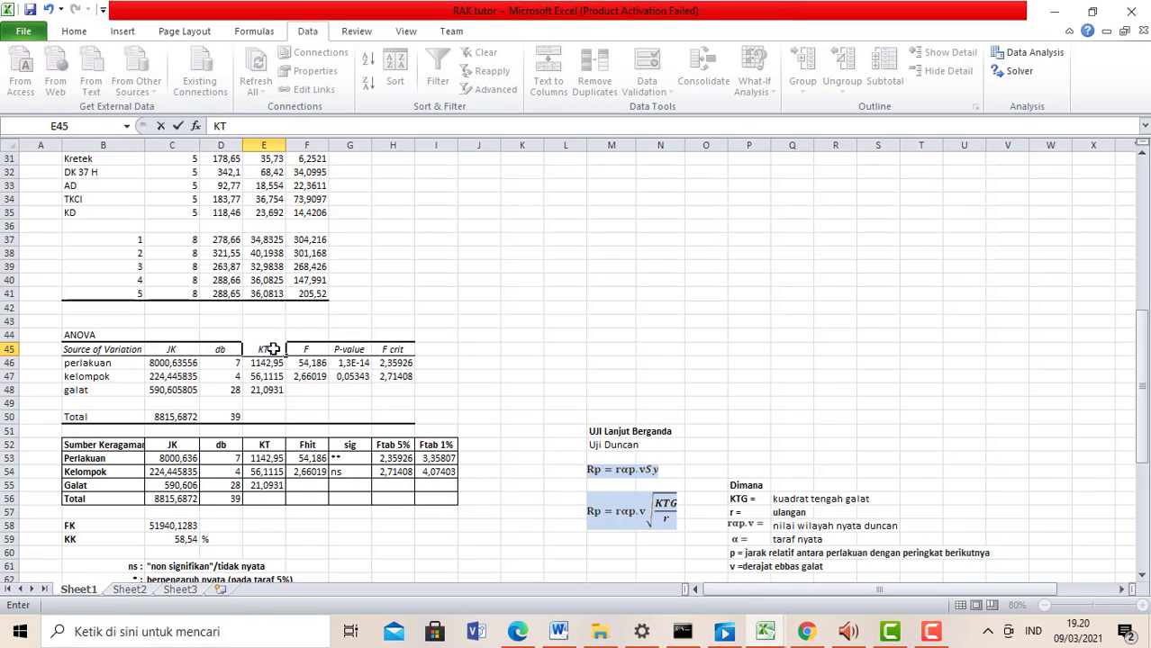
Step: Rename the F value column header in F45 as Fhit
left_click(317, 352)
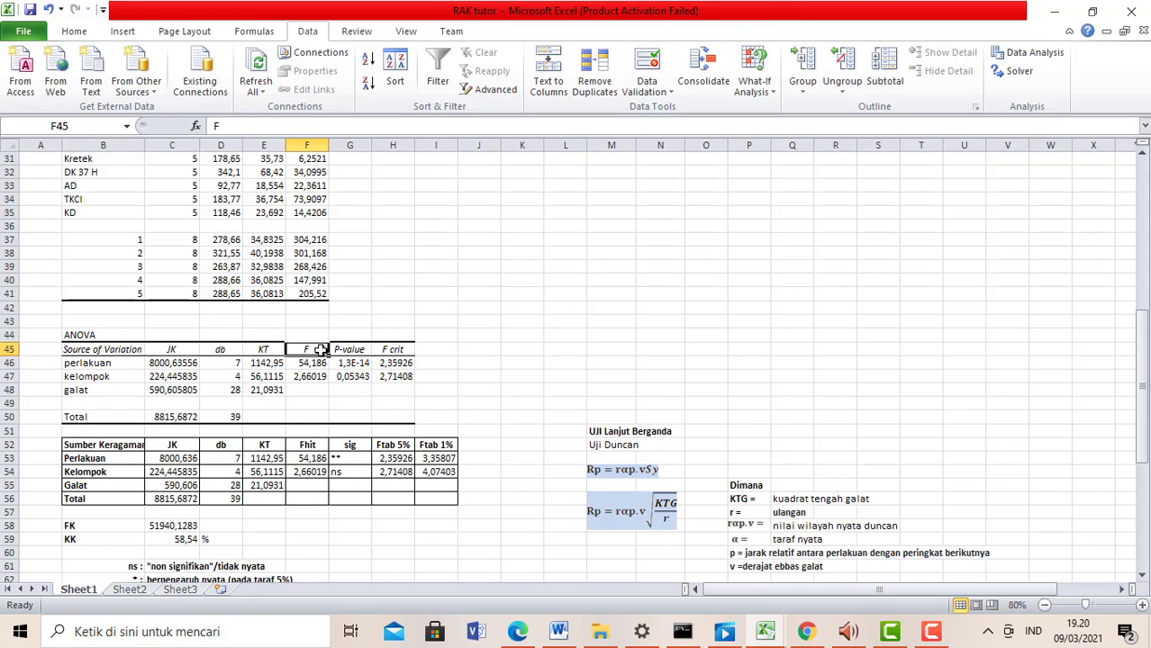
double_click(322, 352)
type("hi")
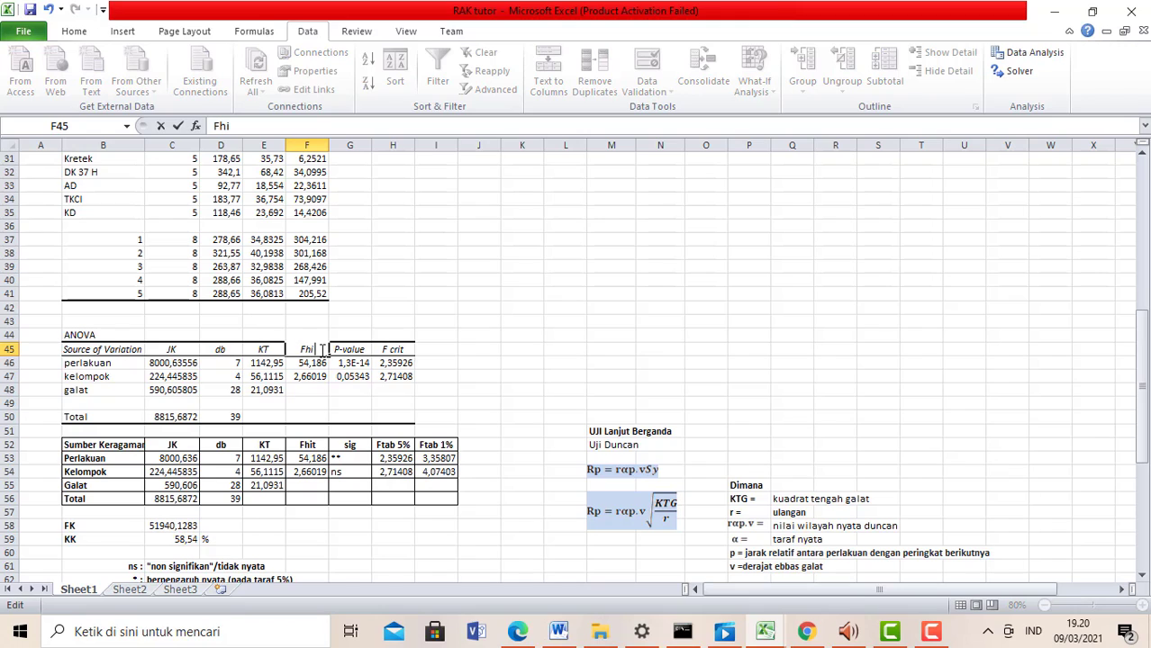
type("t")
Step: Extend the critical F column header in H45 to read F crit 5%
left_click(402, 351)
double_click(403, 351)
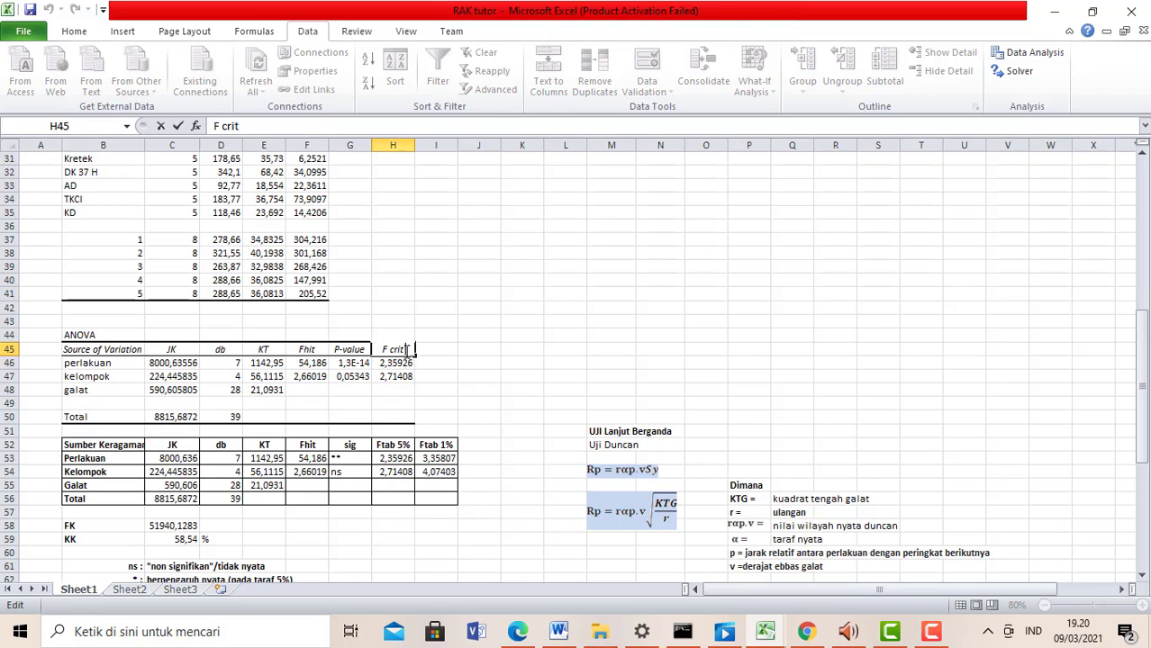
type("5")
key("BackSpace")
type("5%")
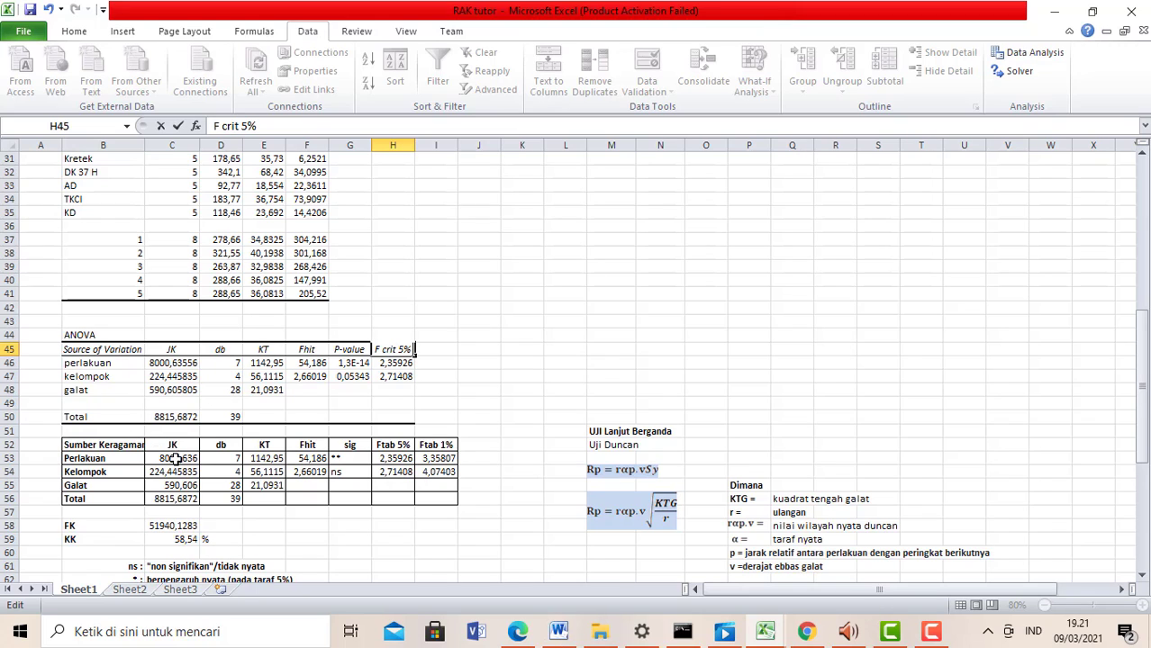
Step: Compare Fhit with F crit 5% for perlakuan and kelompok, and check them against the summary table below
scroll(227, 491, "down", 1)
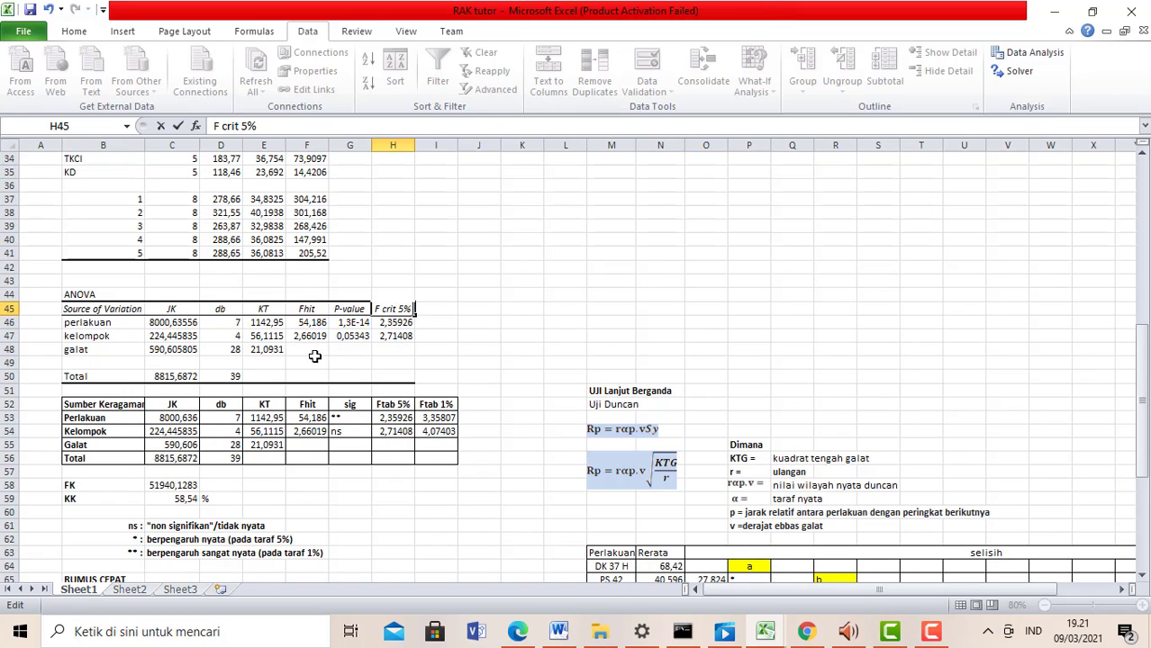
left_click(450, 322)
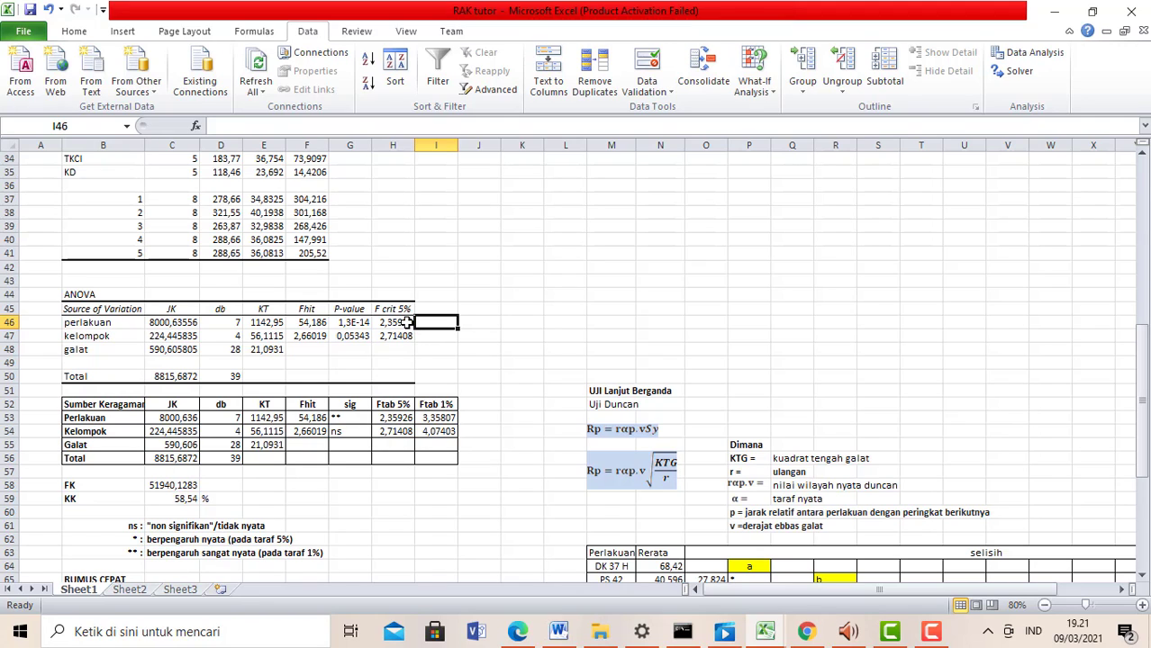
left_click(303, 323)
left_click(380, 334)
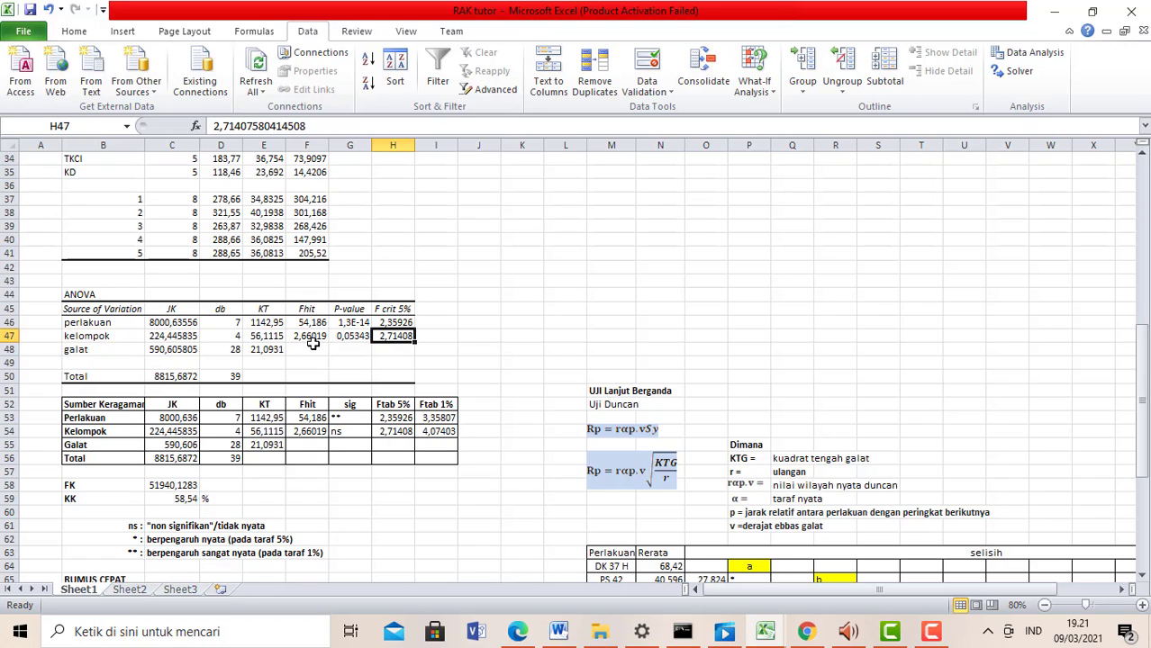
left_click(305, 336)
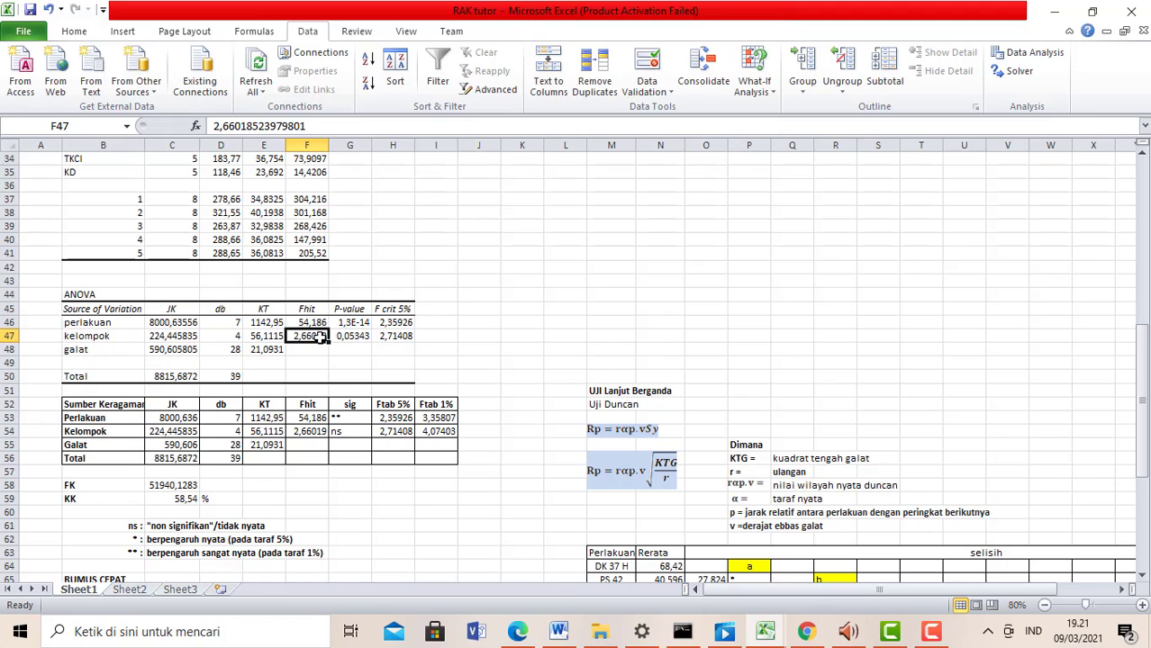
left_click(506, 342)
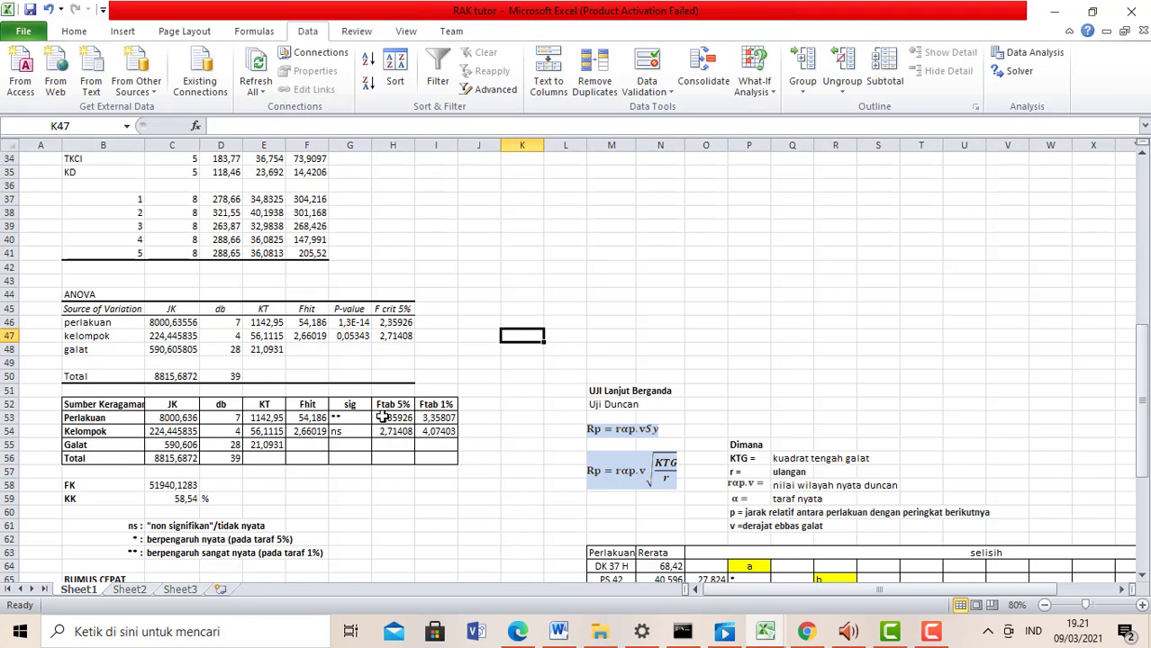
scroll(378, 419, "up", 1)
scroll(372, 422, "down", 2)
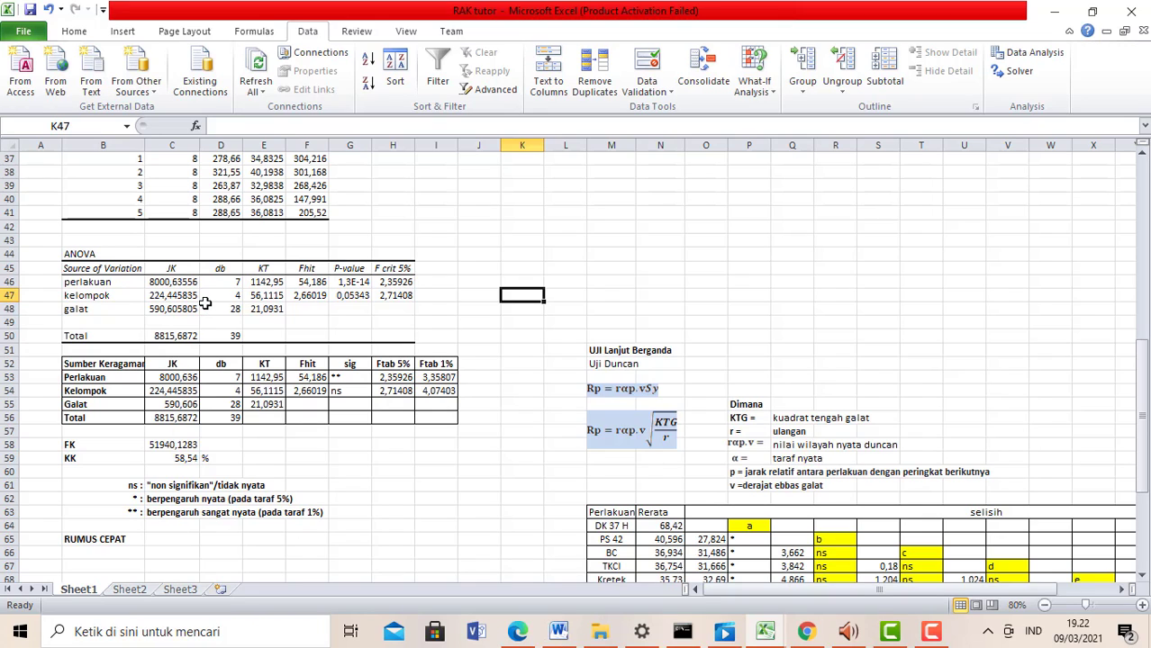
Step: Examine the manual Sumber Keragaman table in rows 52 to 56 and compare it with the generated ANOVA table
left_click(149, 375)
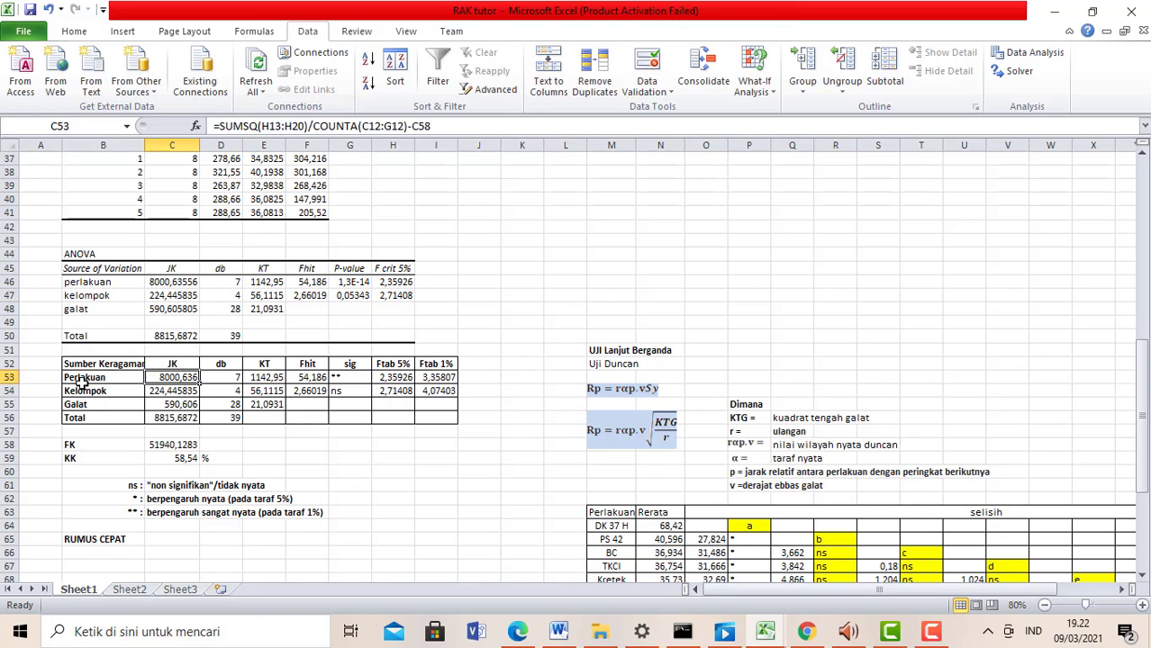
left_click(81, 380)
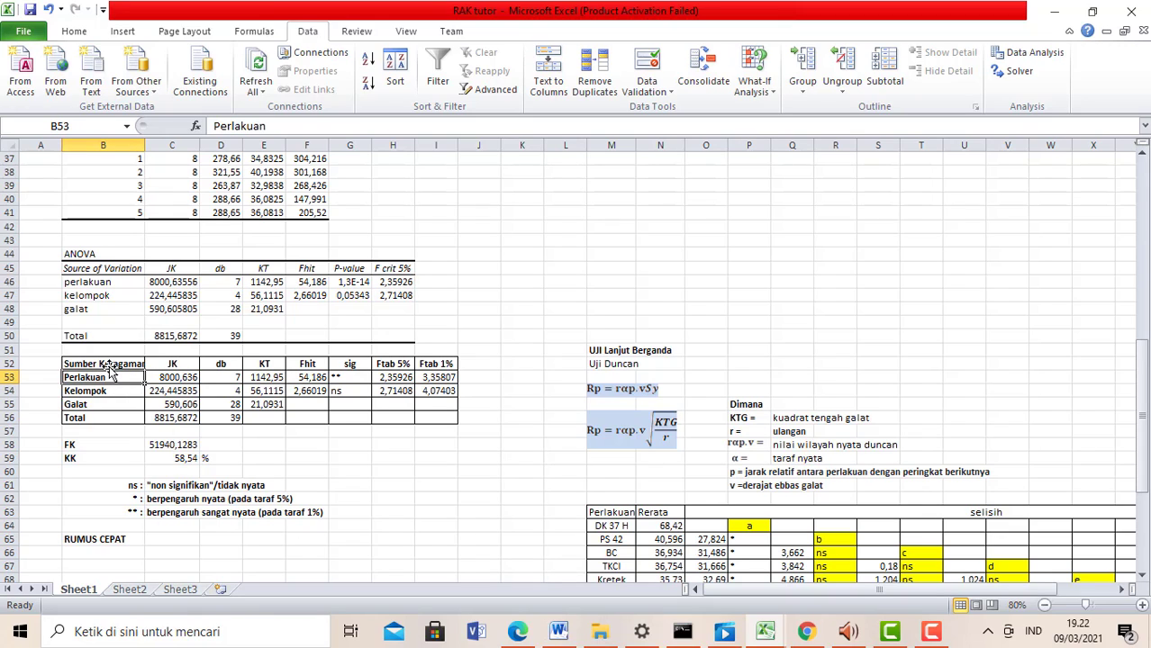
left_click(307, 432)
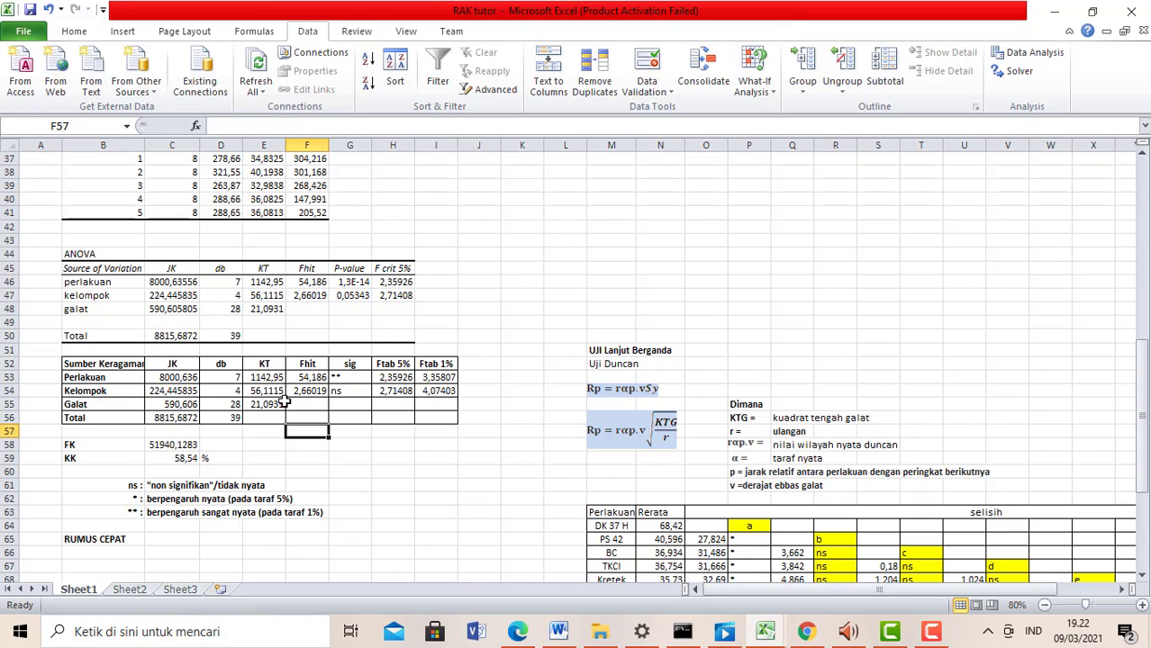
left_click(166, 377)
left_click_drag(166, 377, 425, 414)
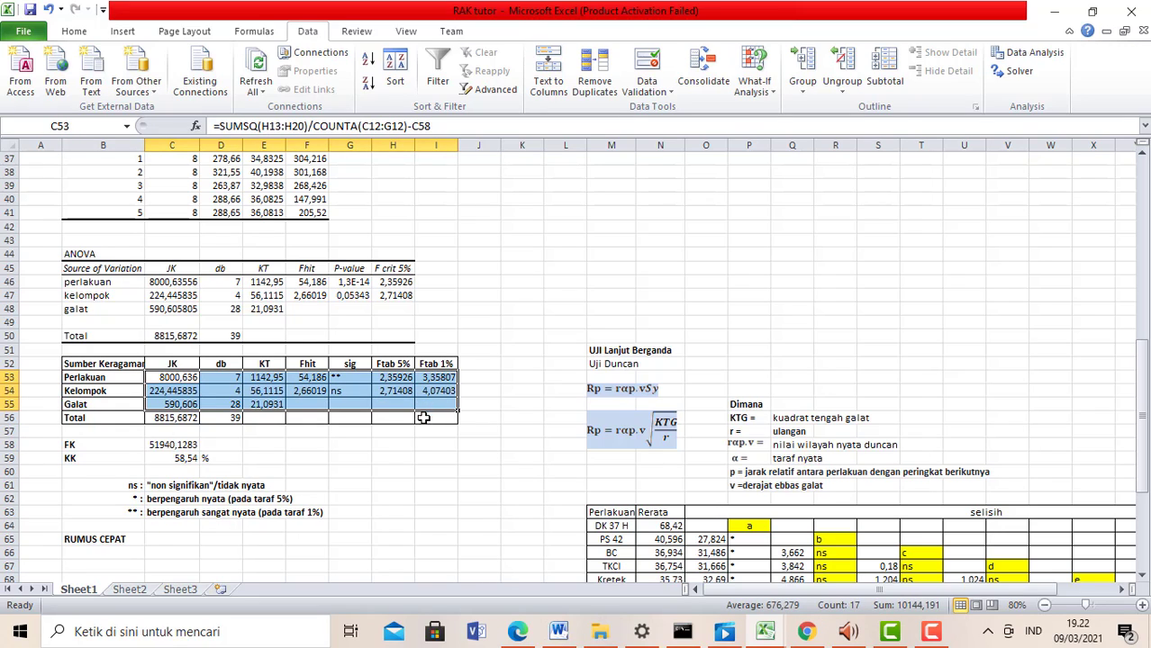
left_click(412, 443)
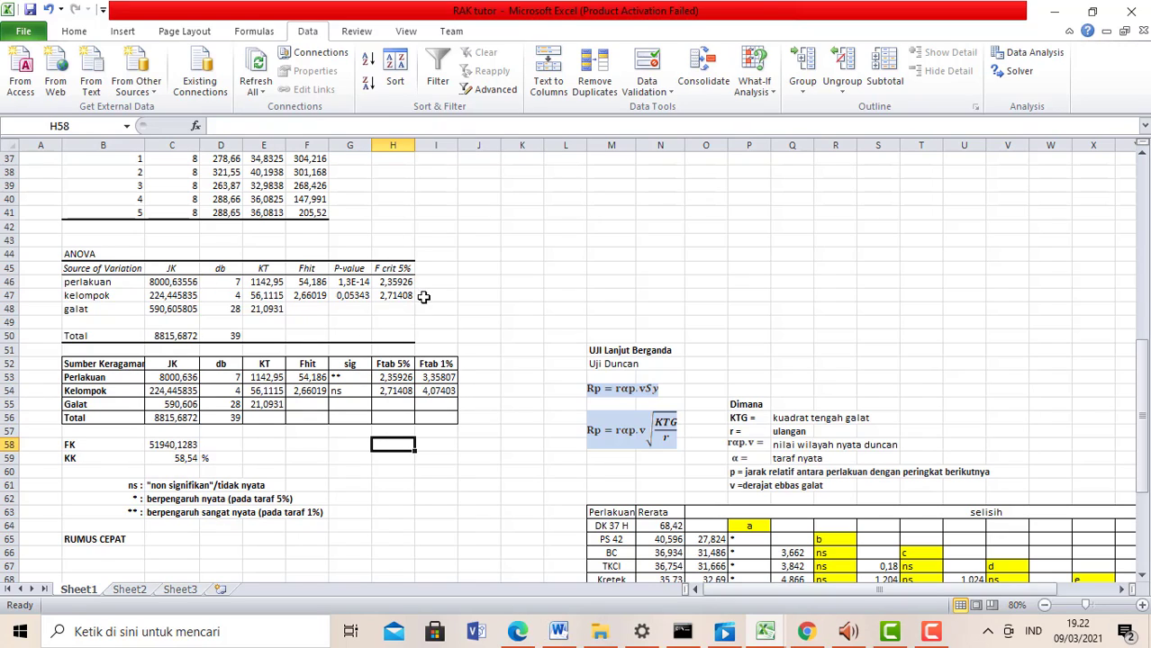
left_click(484, 382)
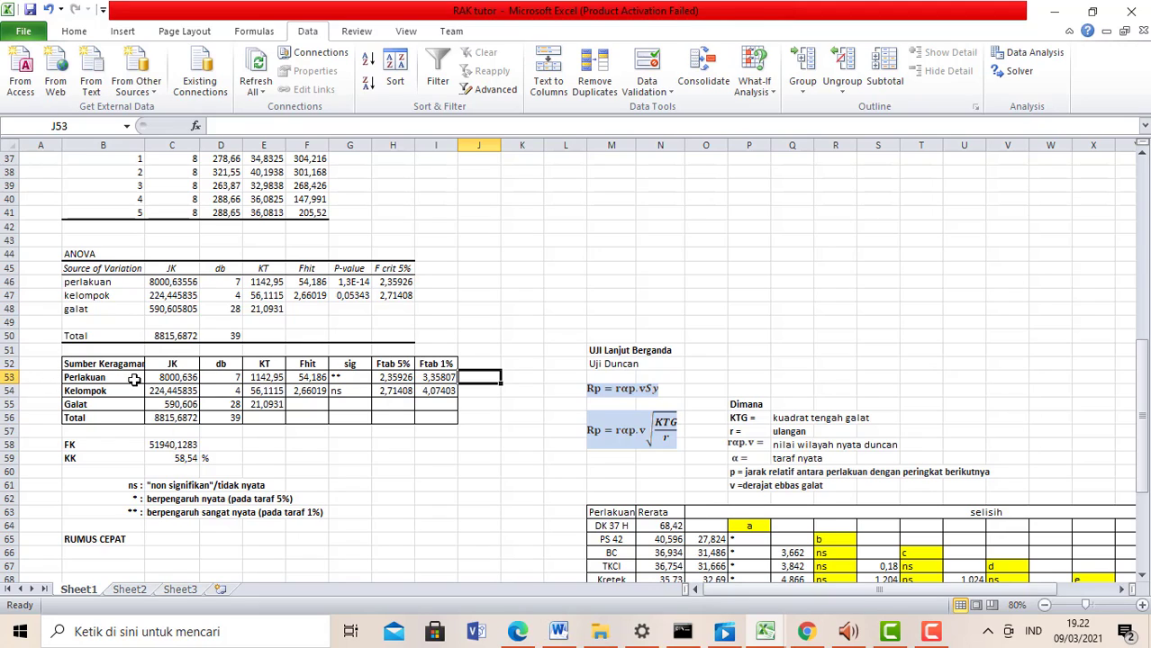
Step: Inspect the FK formula in C58 and trace the cells it references in the corn variety data table
left_click(93, 445)
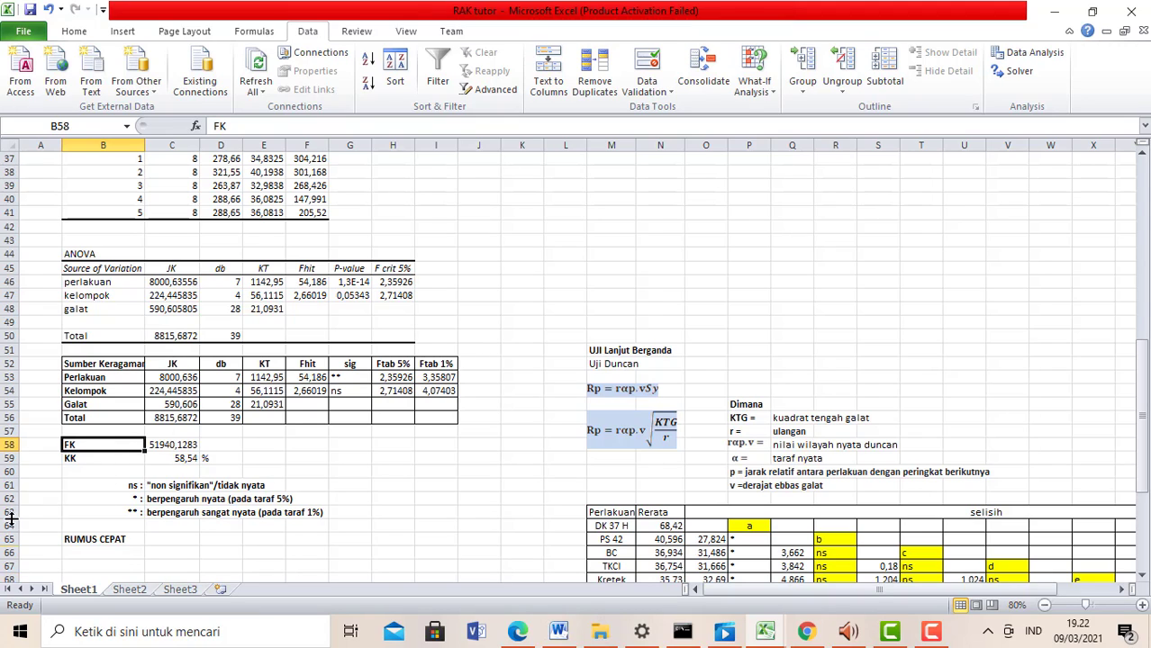
double_click(166, 445)
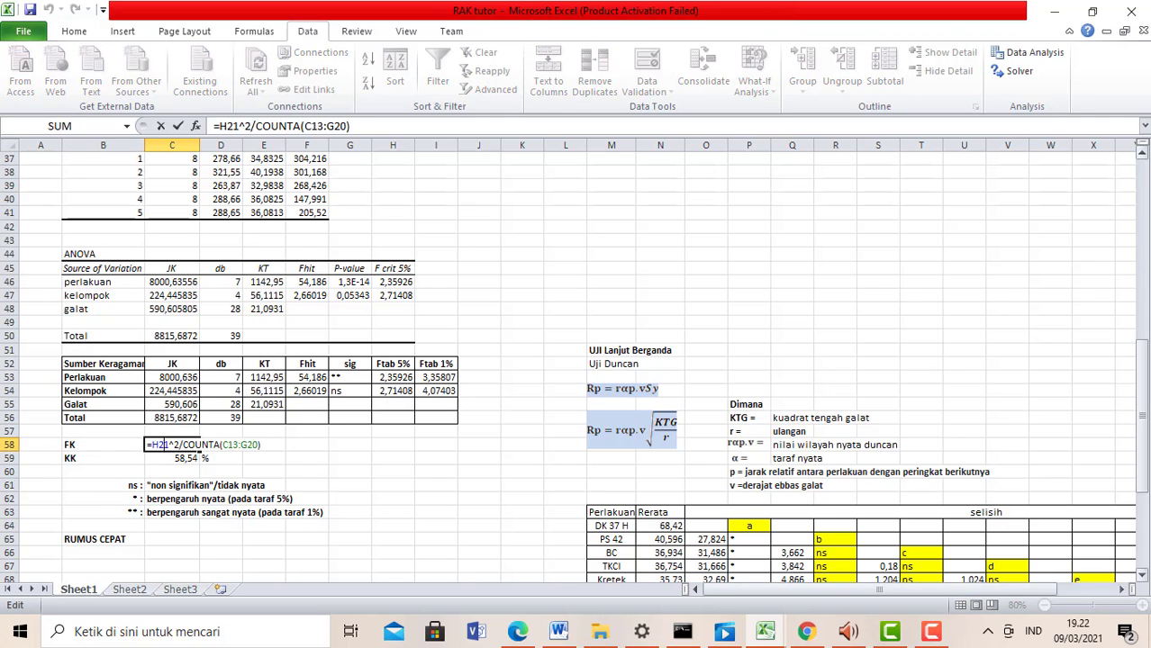
left_click_drag(1140, 359, 1136, 225)
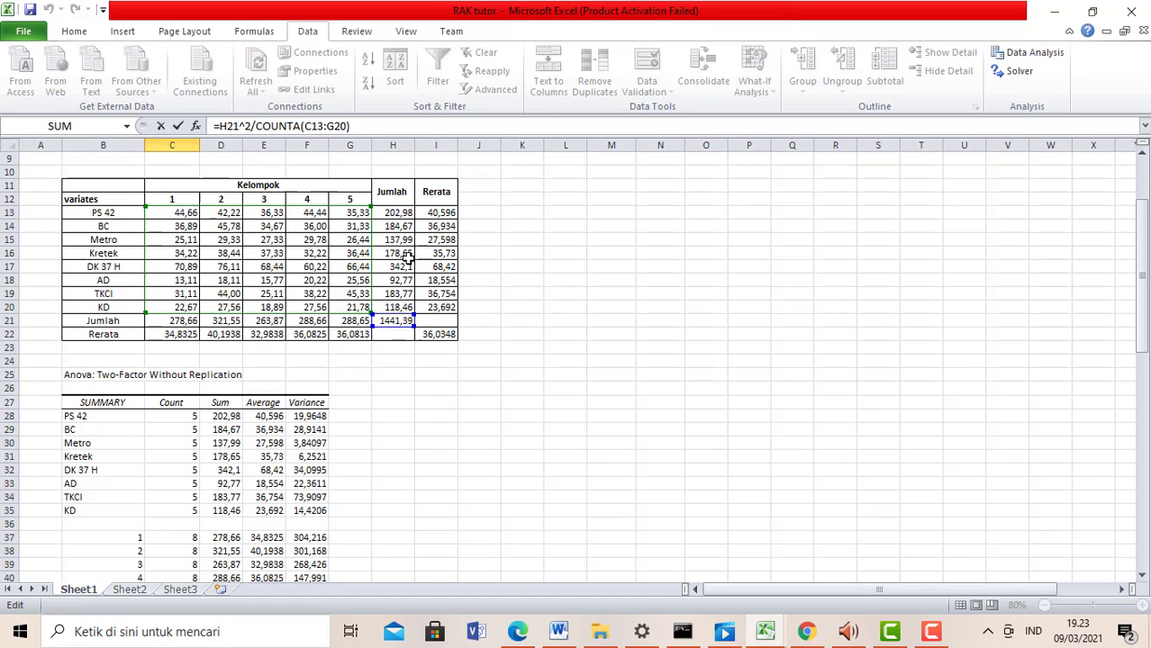
key("Return")
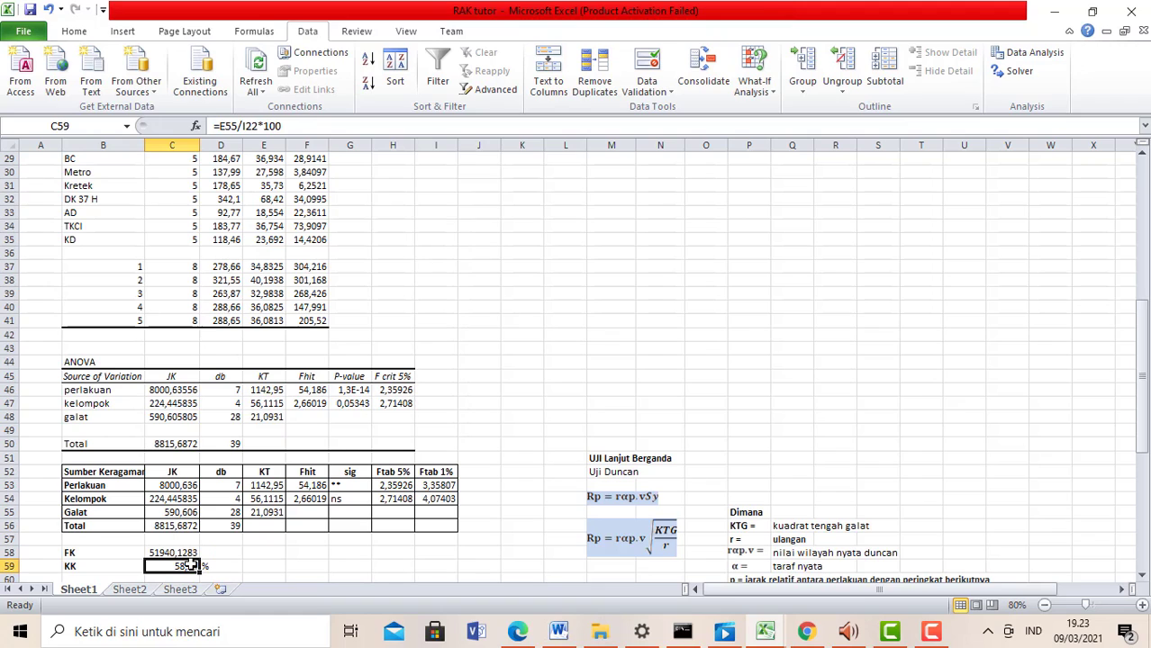
double_click(186, 484)
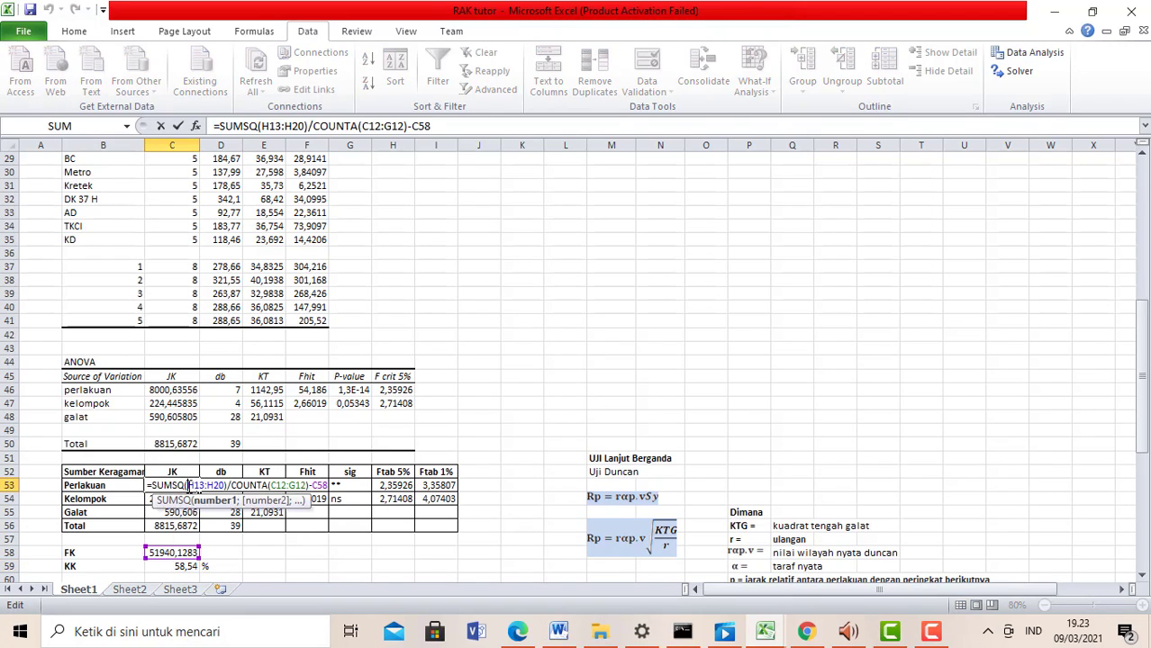
left_click(505, 509)
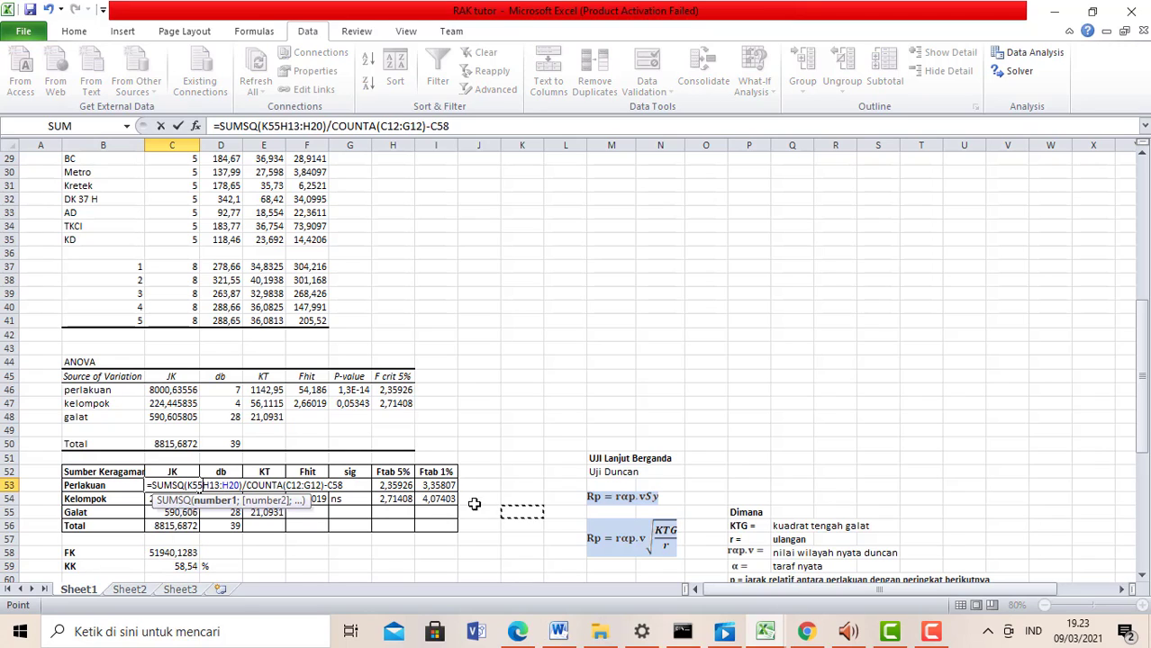
key("BackSpace")
key("BackSpace")
key("BackSpace")
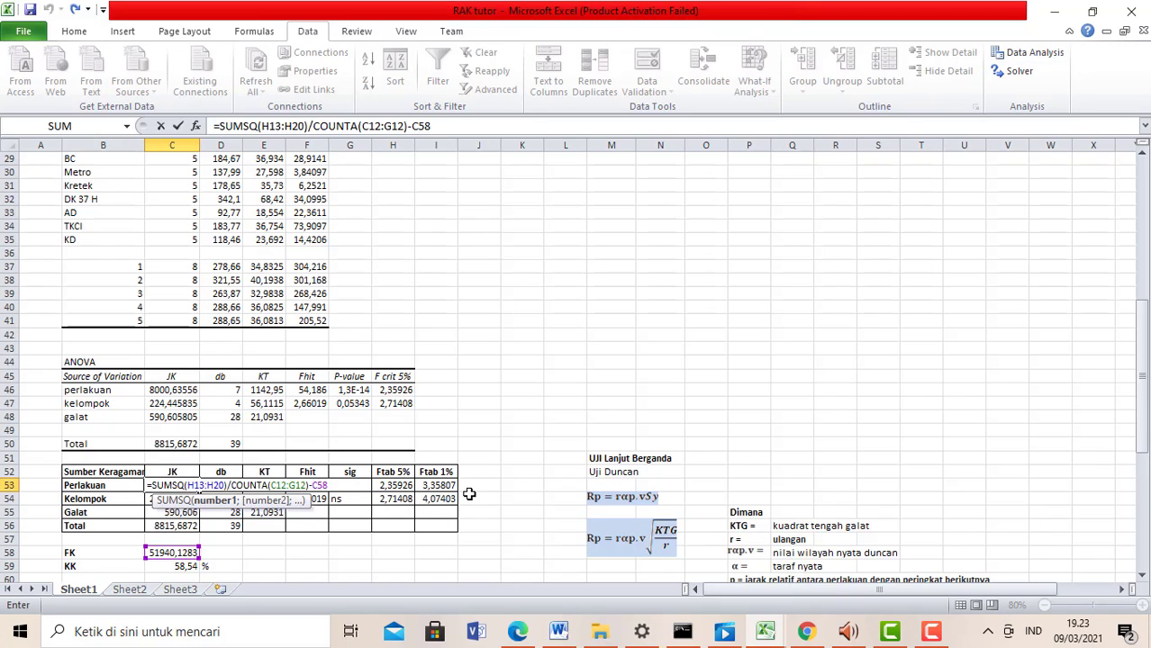
key("Return")
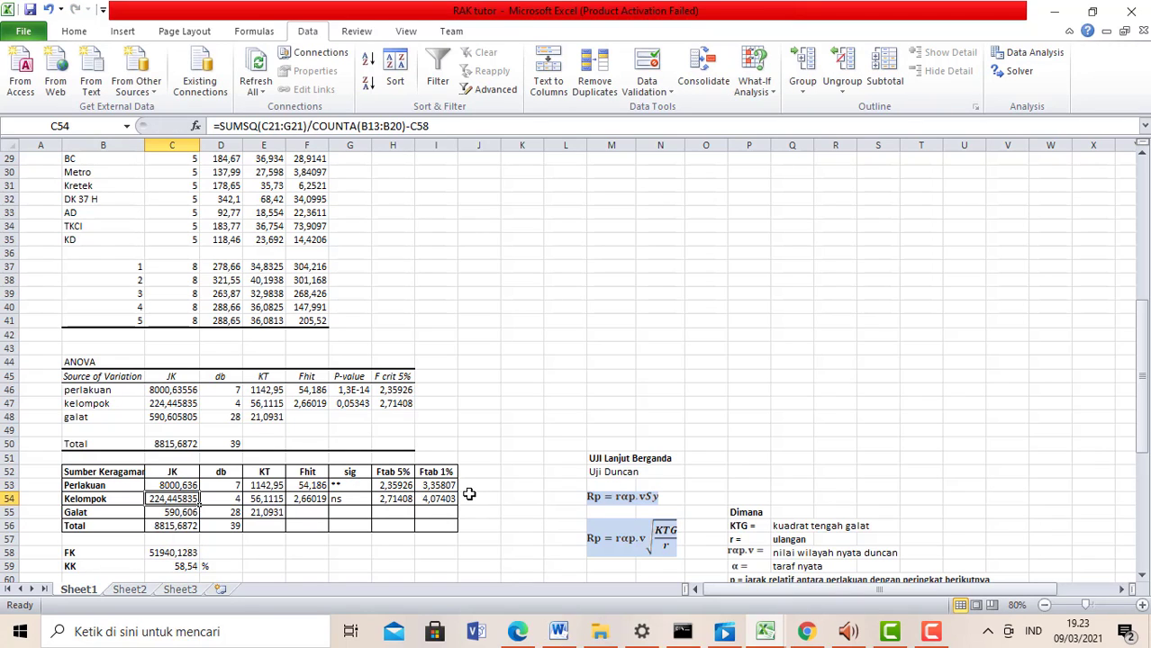
Step: Inspect the Perlakuan JK formula in C53 and trace its references to the variety totals, group headers and FK
left_click(177, 486)
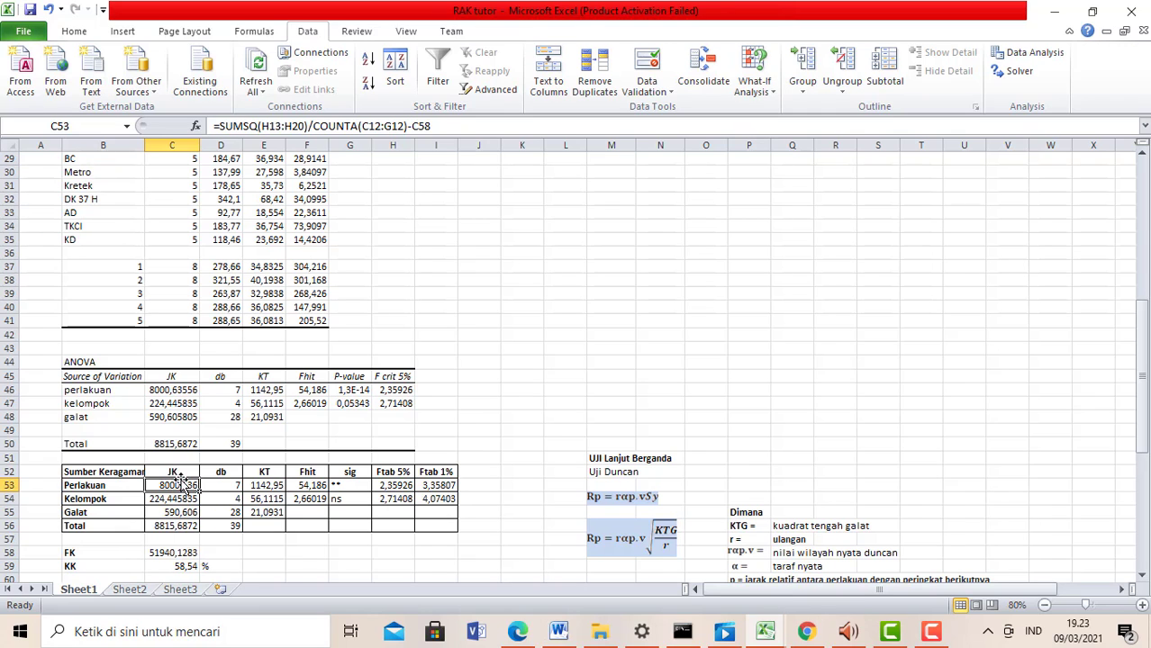
double_click(173, 485)
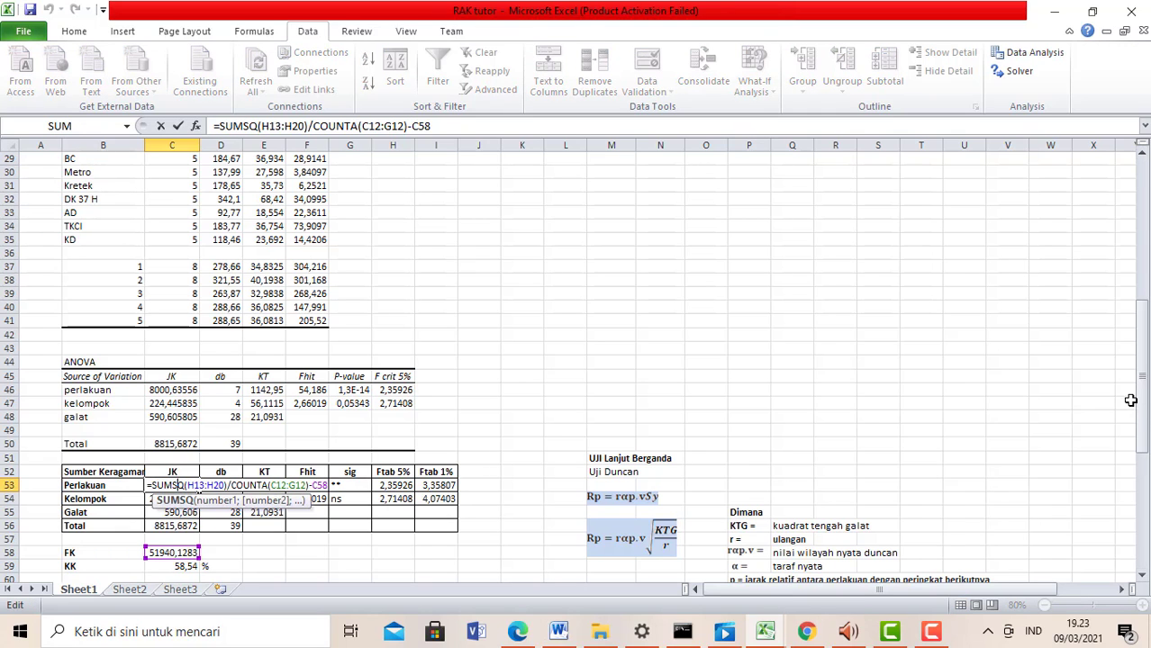
left_click_drag(1142, 387, 1142, 239)
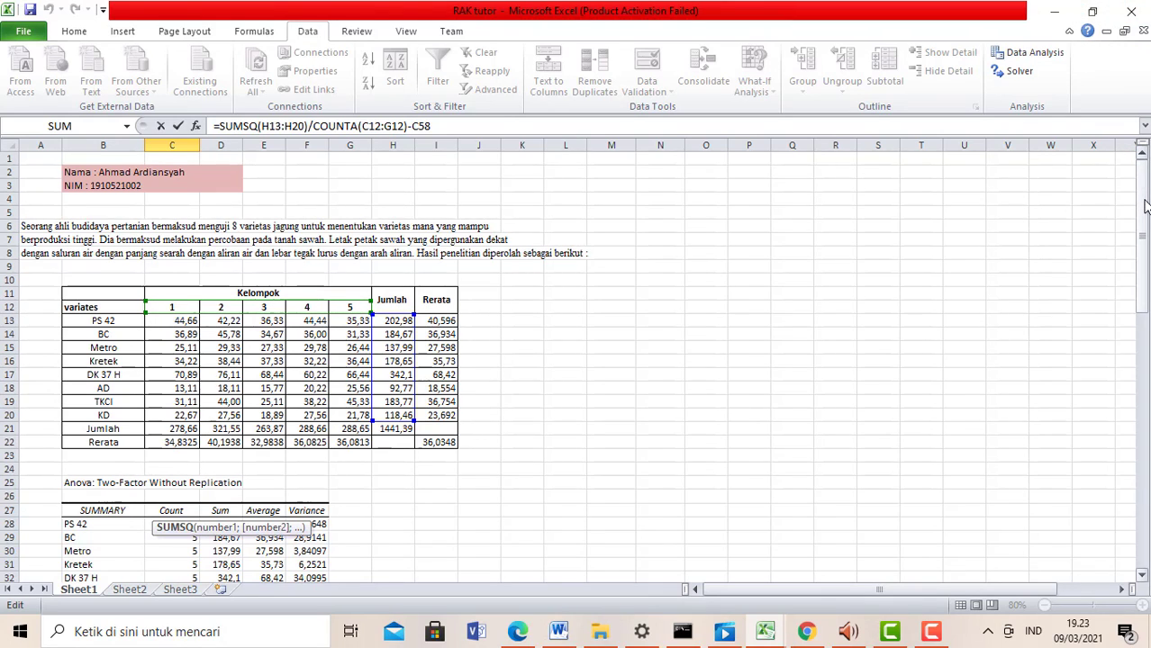
left_click_drag(1145, 206, 1145, 212)
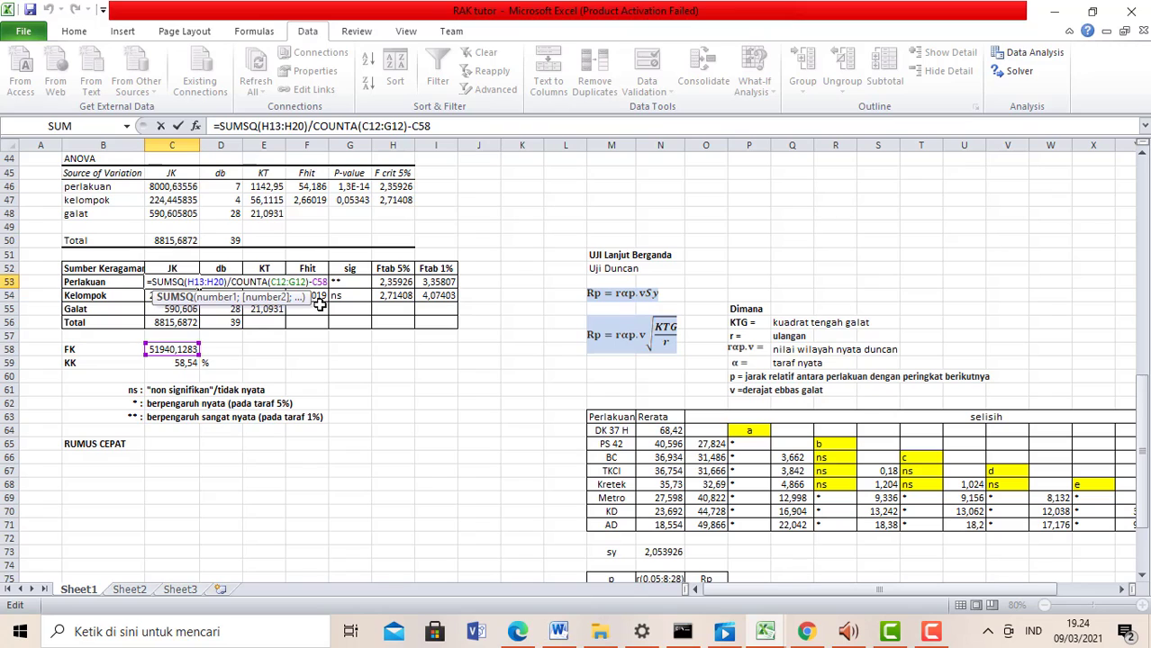
key("Return")
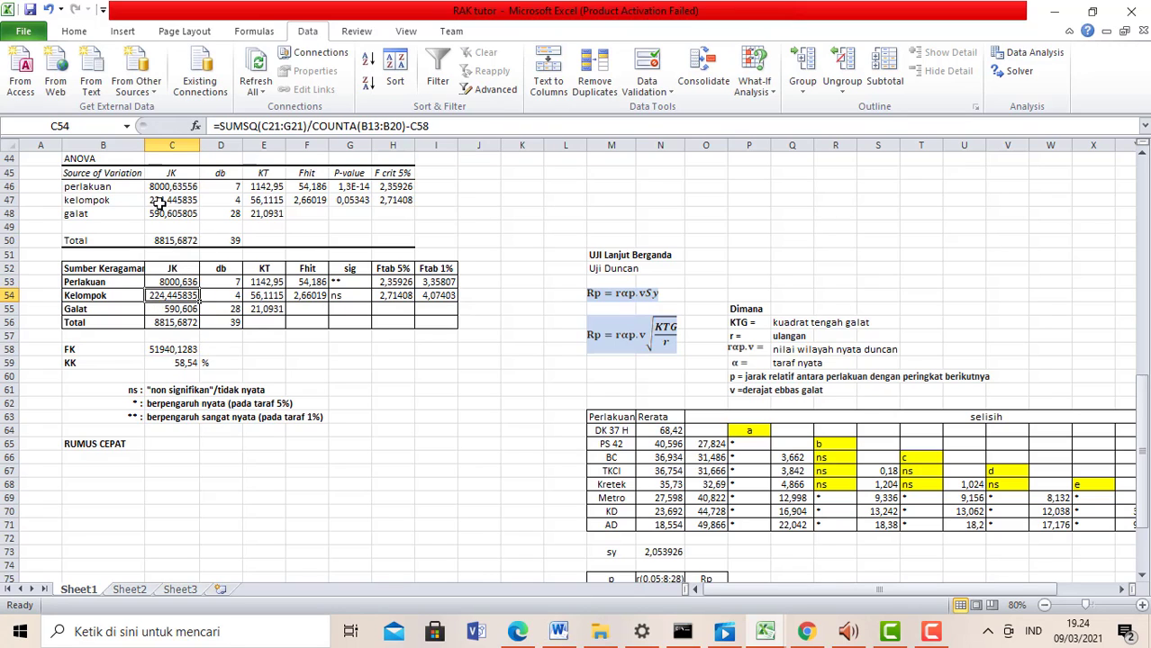
Step: Check the perlakuan JK in C46 of the ANOVA output against the manually calculated one in C53
scroll(161, 223, "up", 1)
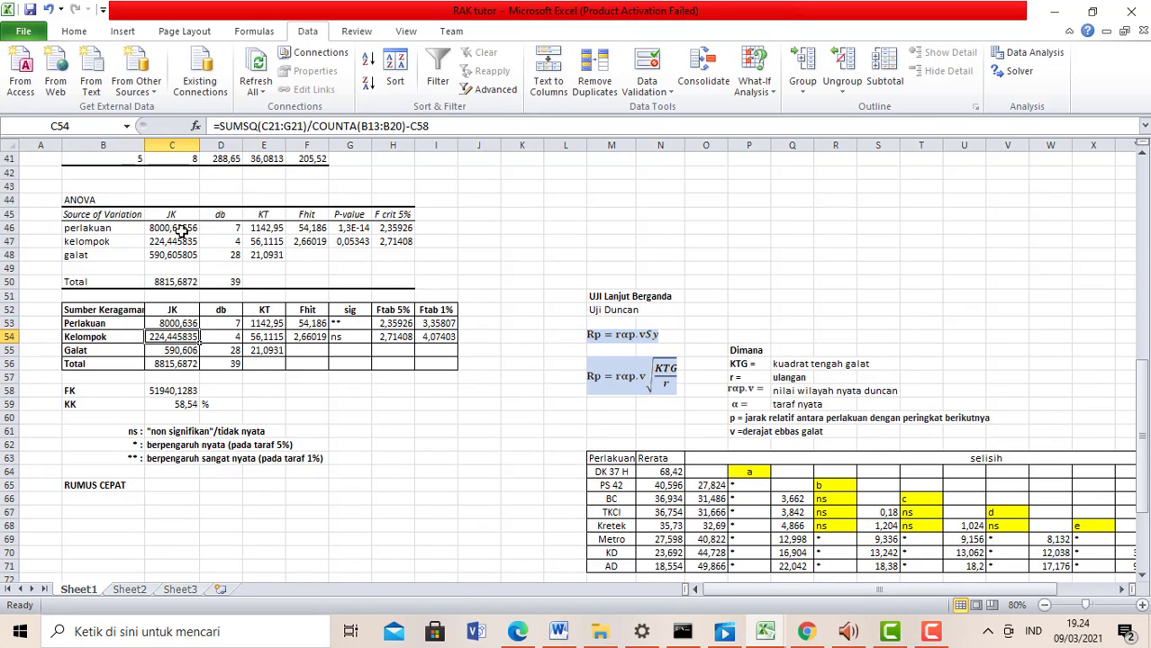
left_click(183, 228)
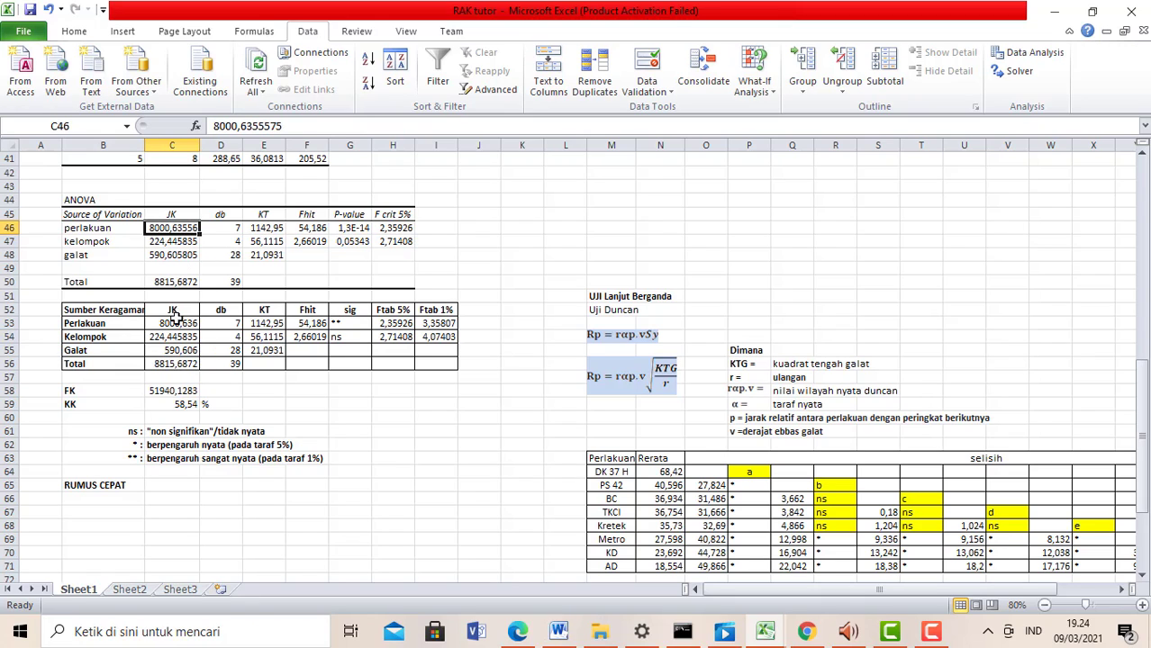
left_click(174, 322)
Step: Replace the Kelompok JK formula in C54 with the sum of squares of the group totals, =SUMSQ(C21:G21)
left_click(174, 337)
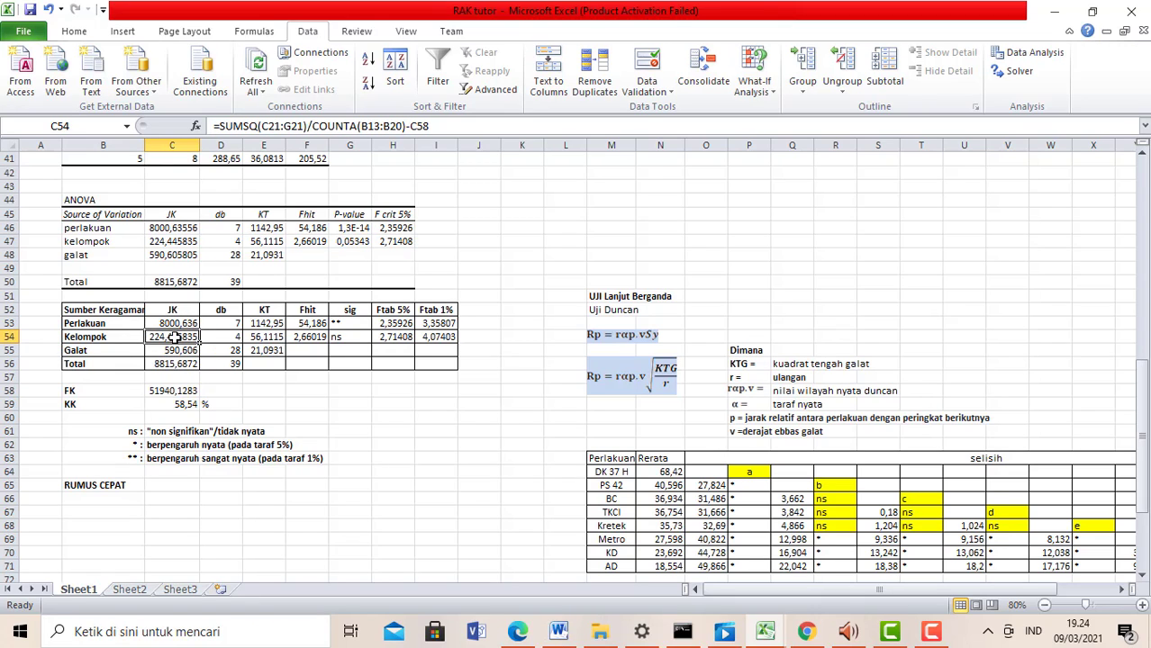
key("BackSpace")
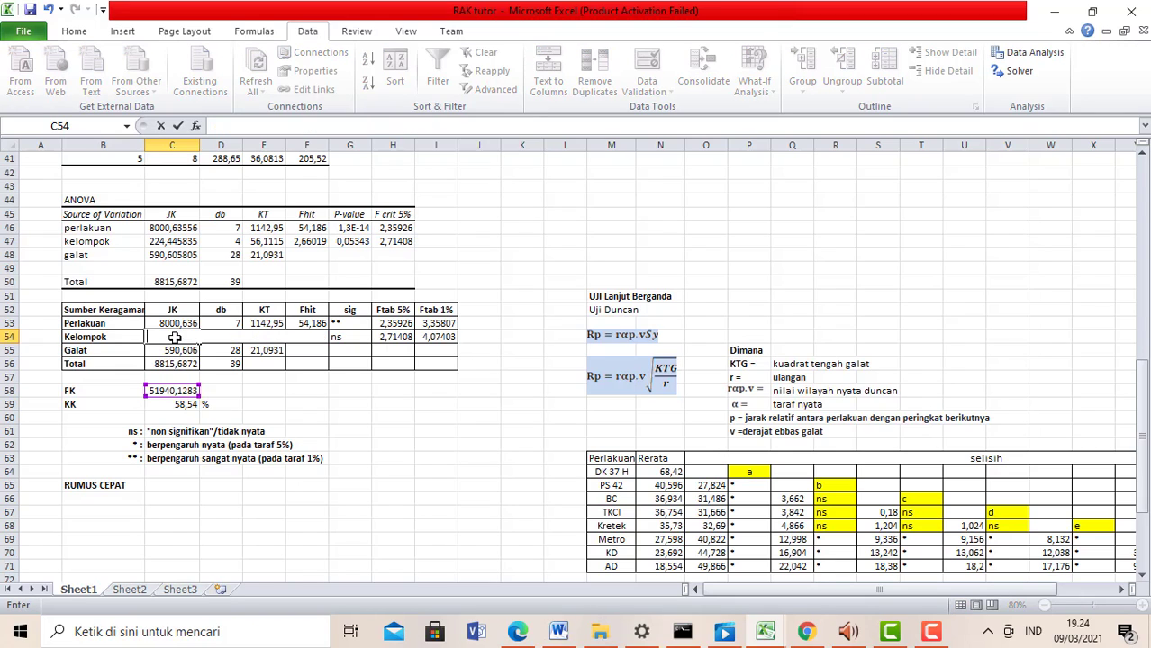
type("=")
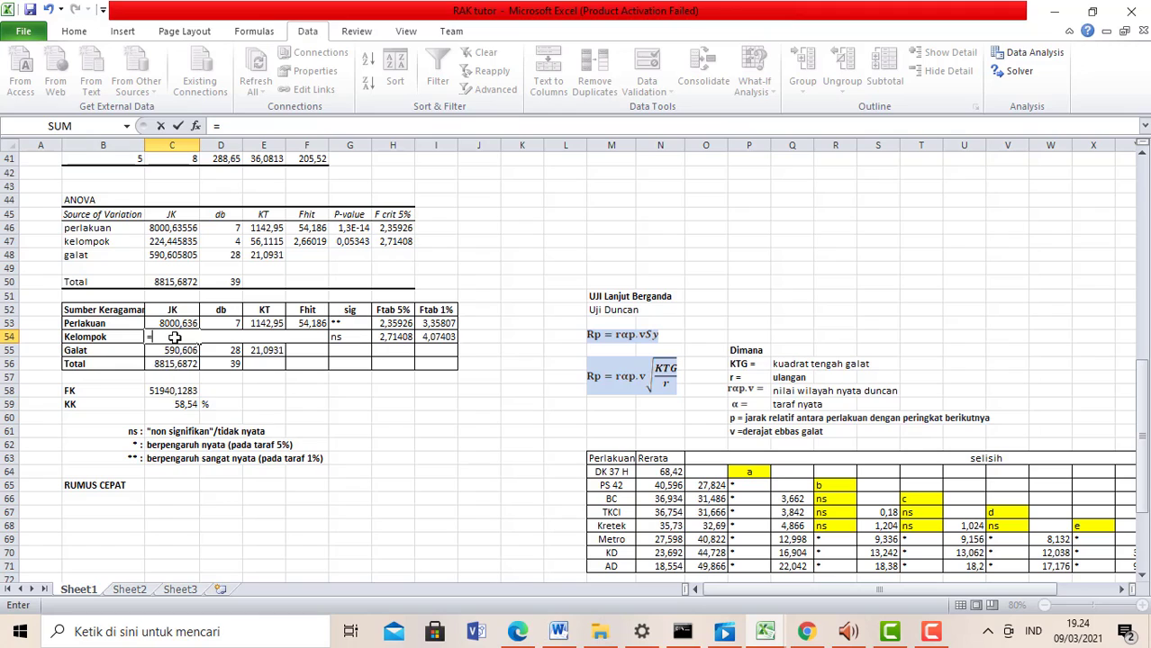
type("sumsq")
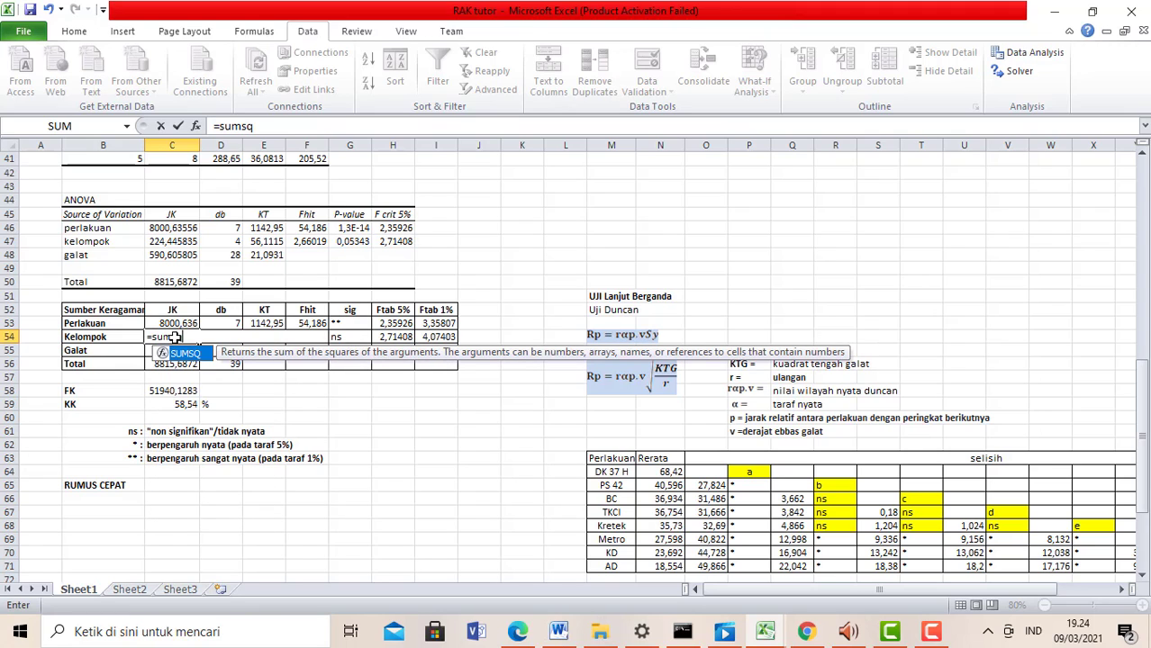
double_click(187, 353)
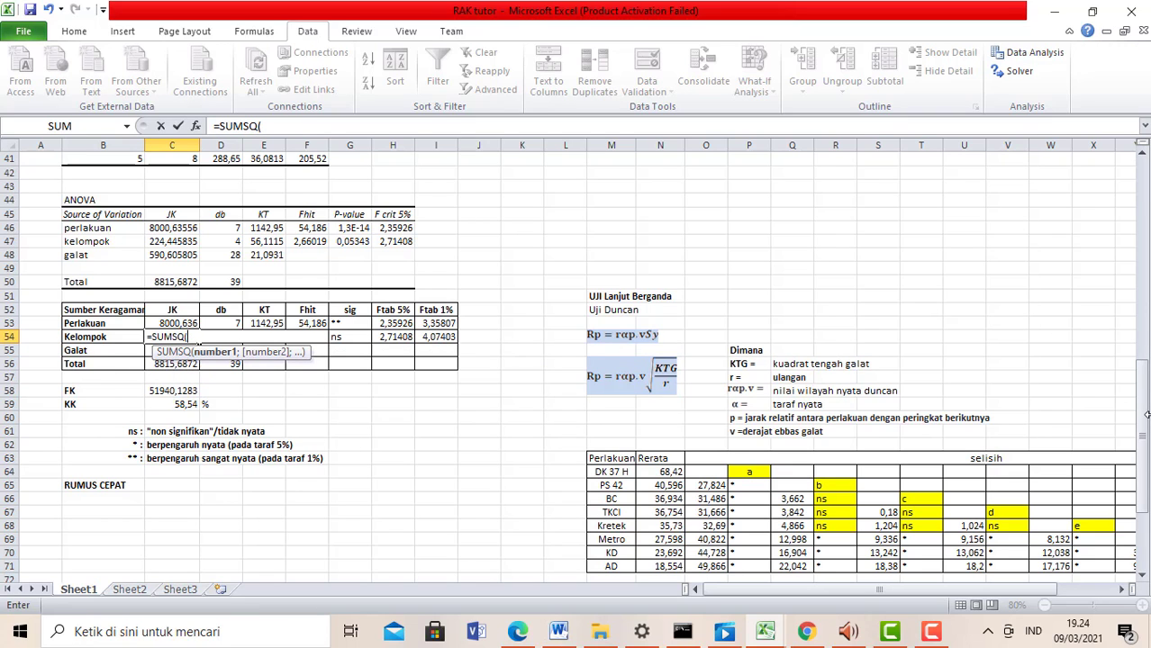
left_click_drag(1143, 416, 1102, 264)
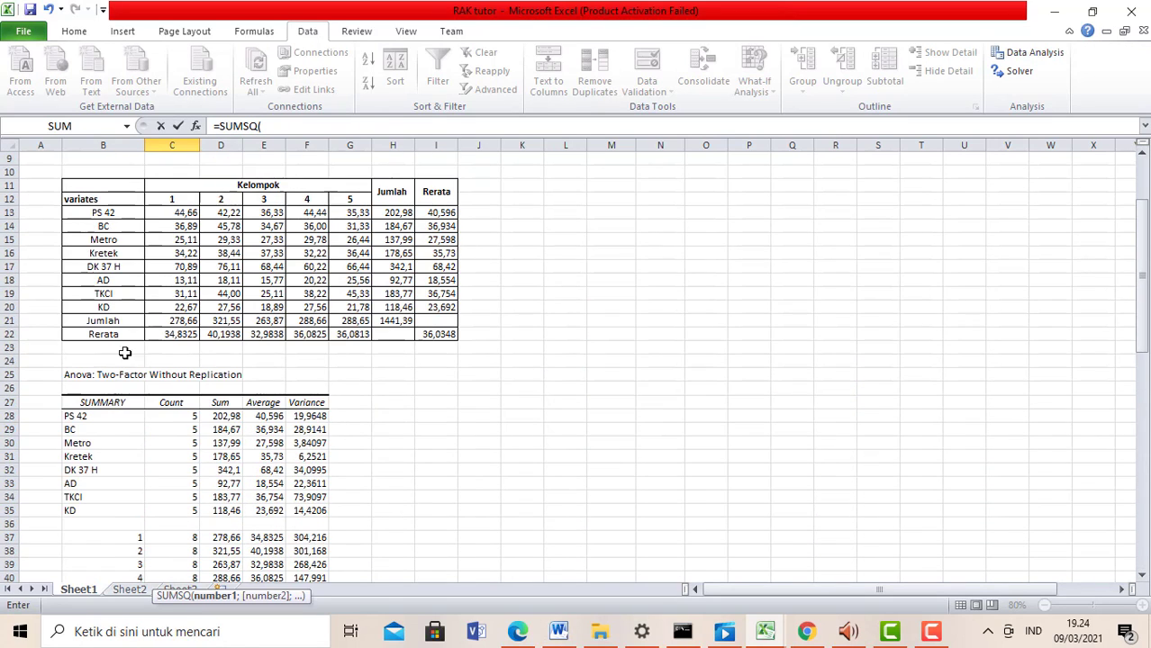
left_click_drag(152, 321, 356, 321)
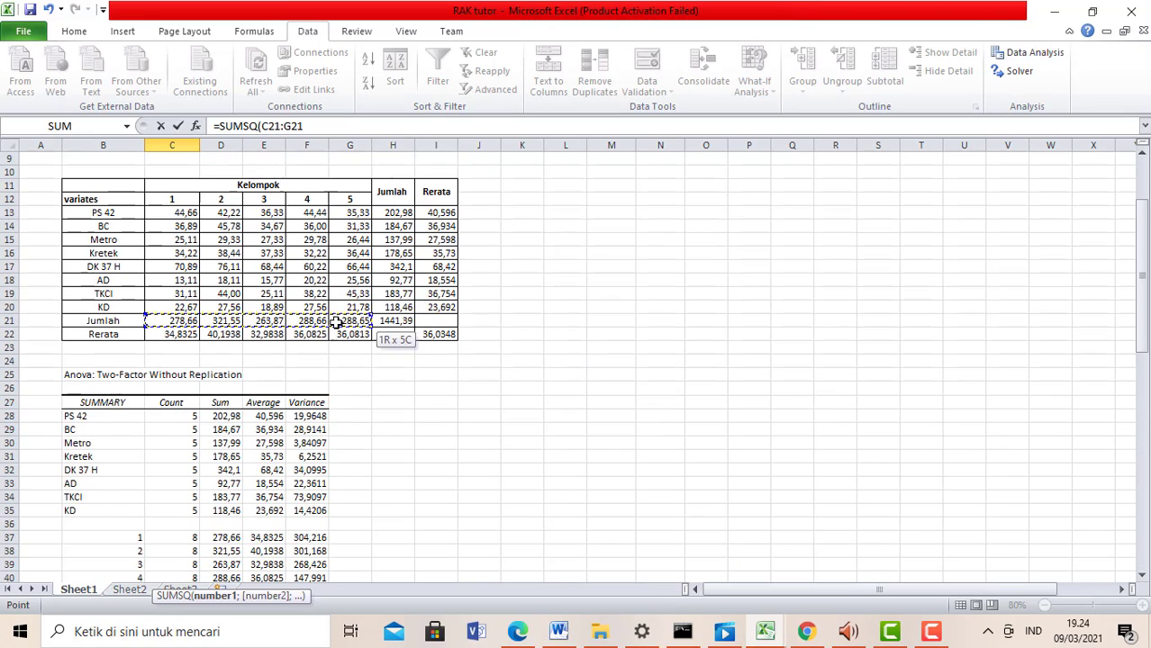
left_click(321, 128)
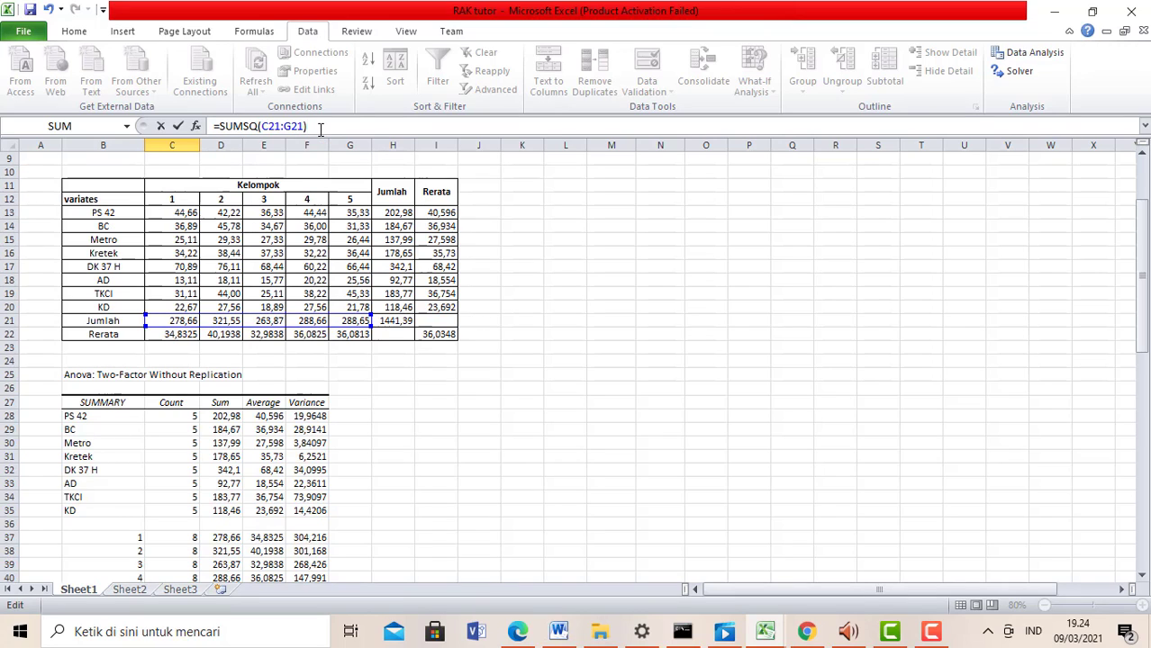
Step: Complete the Kelompok JK formula in C54 by dividing by COUNTA(B13:B20) and subtracting the FK in C58
type(")/c")
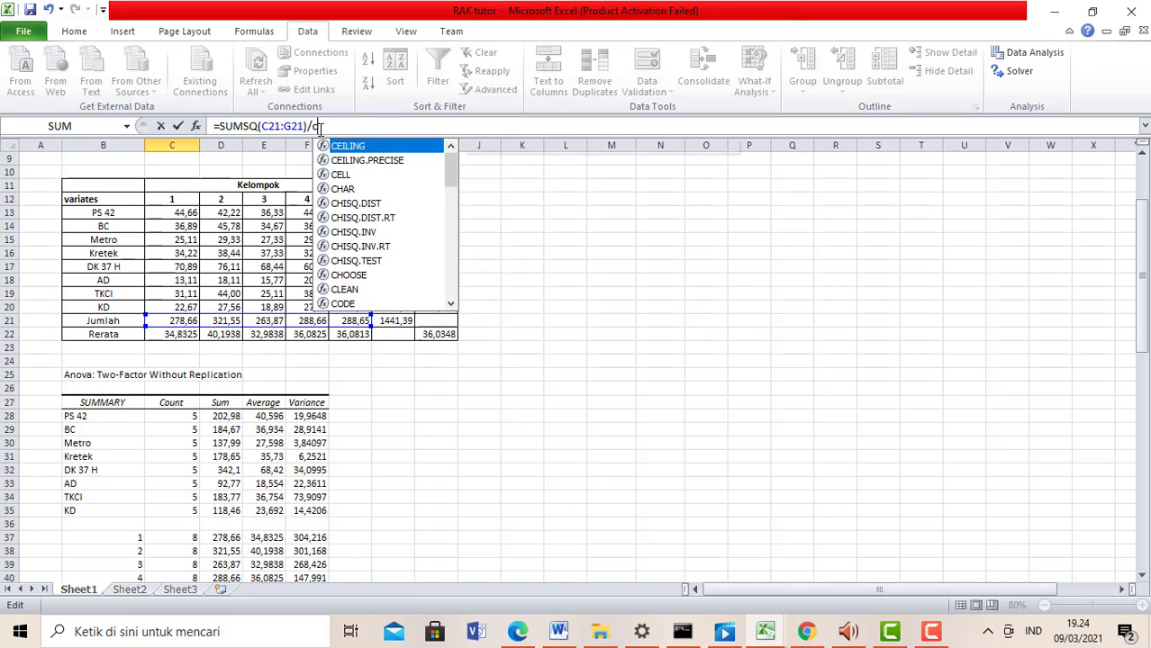
type("ounta")
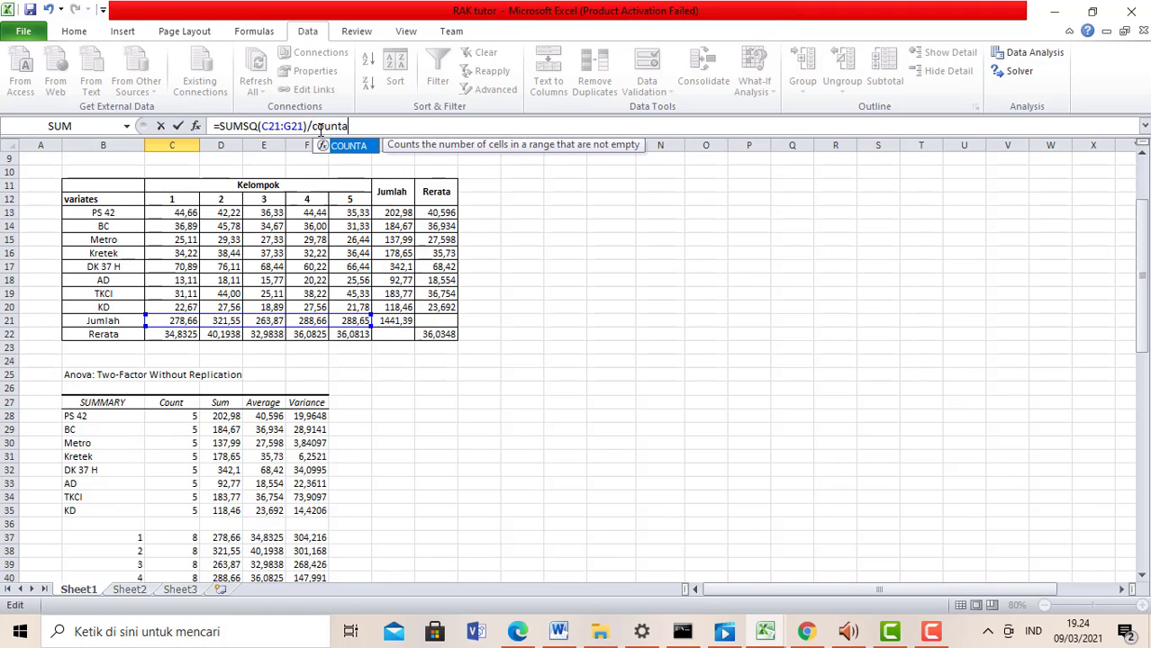
double_click(343, 148)
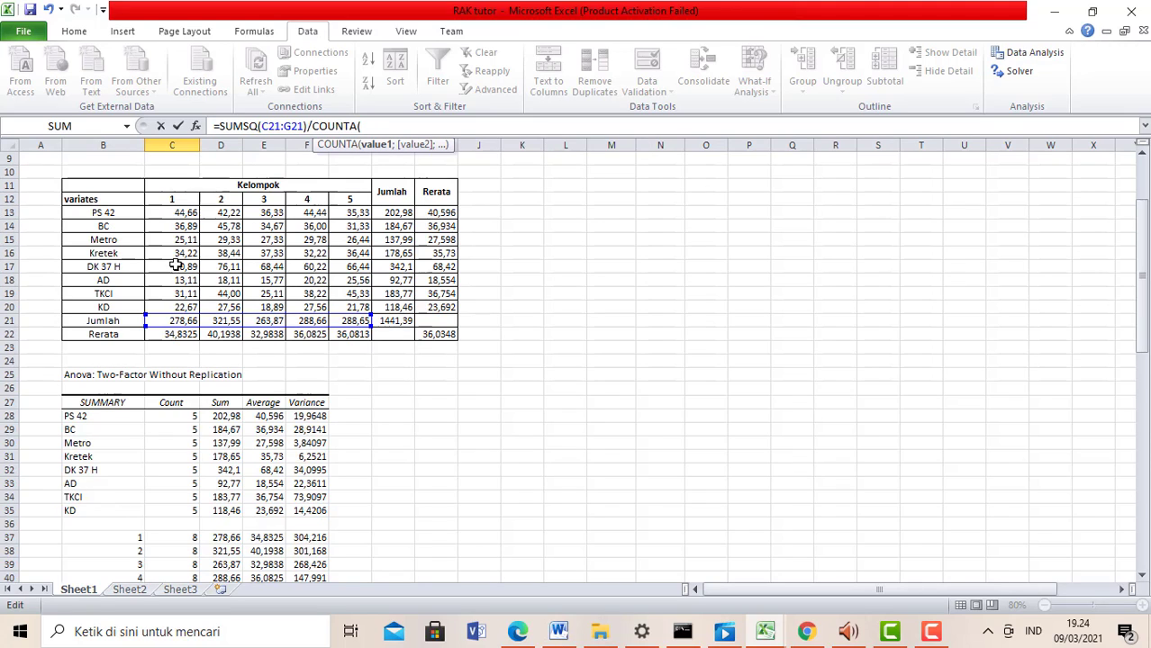
left_click_drag(87, 214, 121, 310)
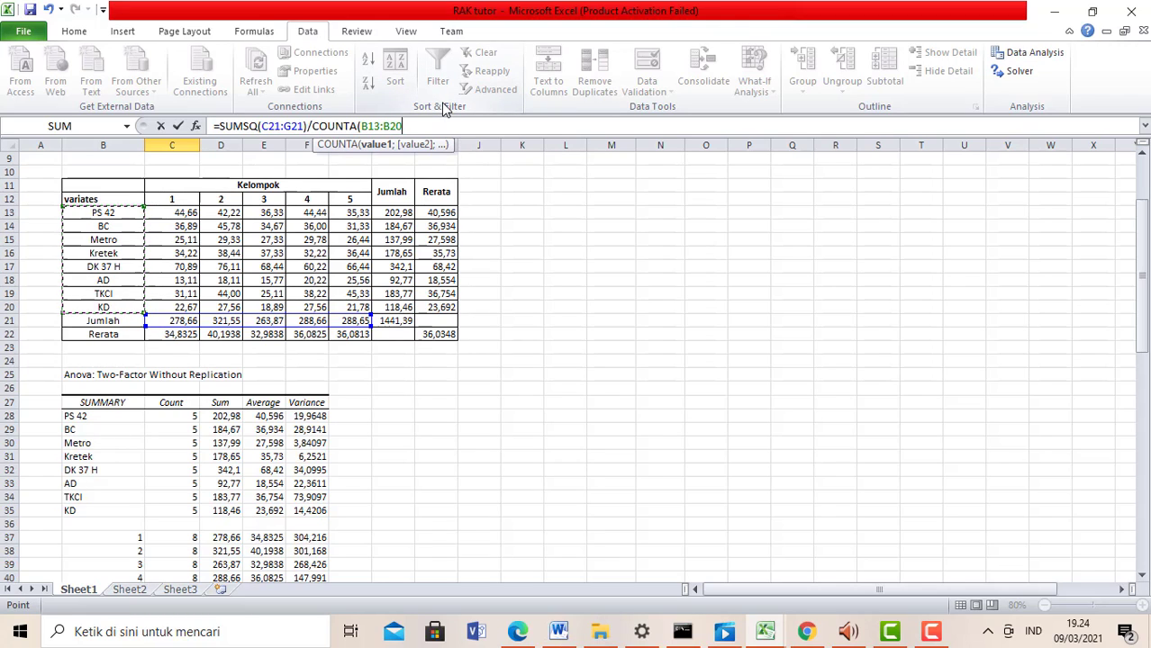
type(")-")
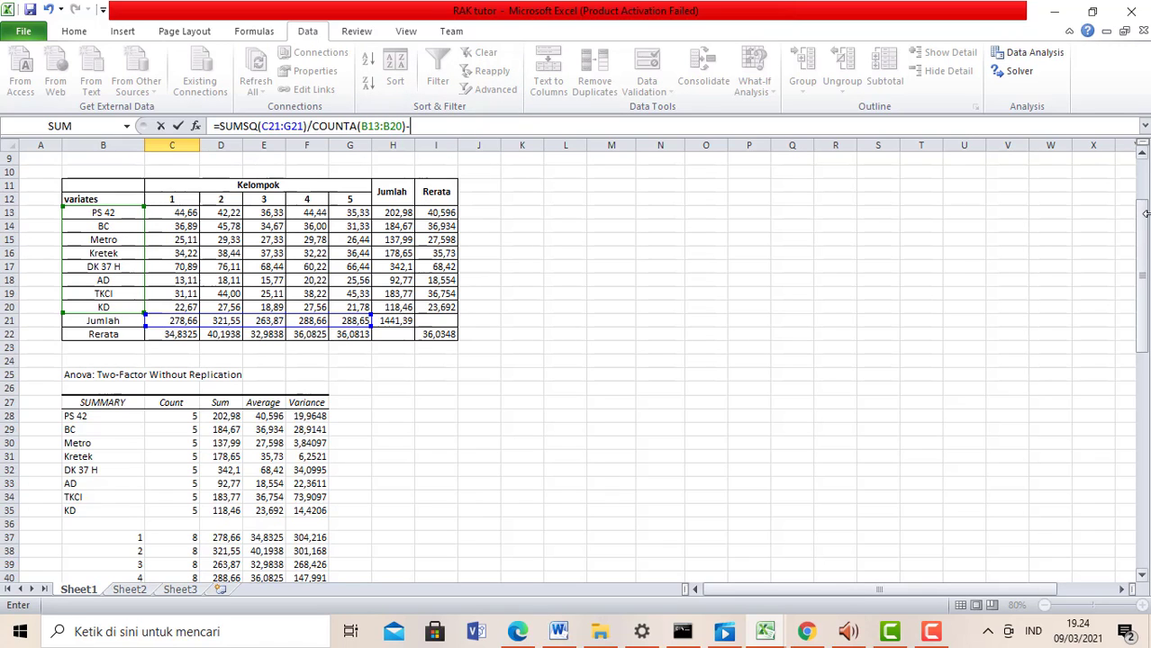
left_click_drag(1145, 242, 1146, 248)
type("-")
left_click(185, 268)
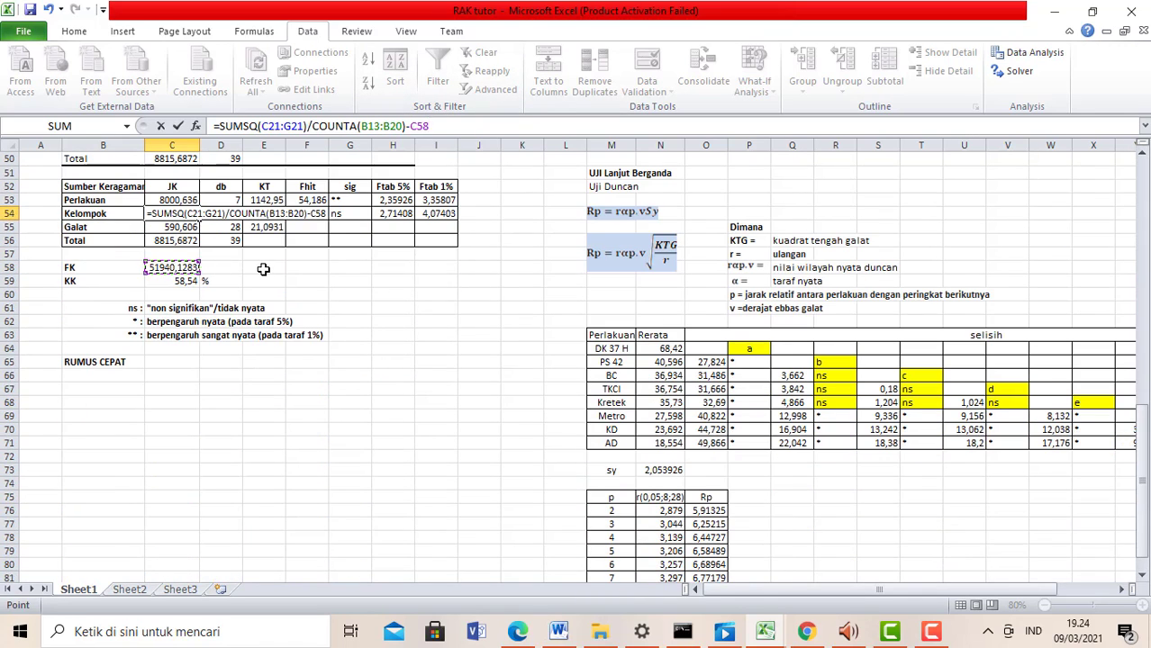
key("Return")
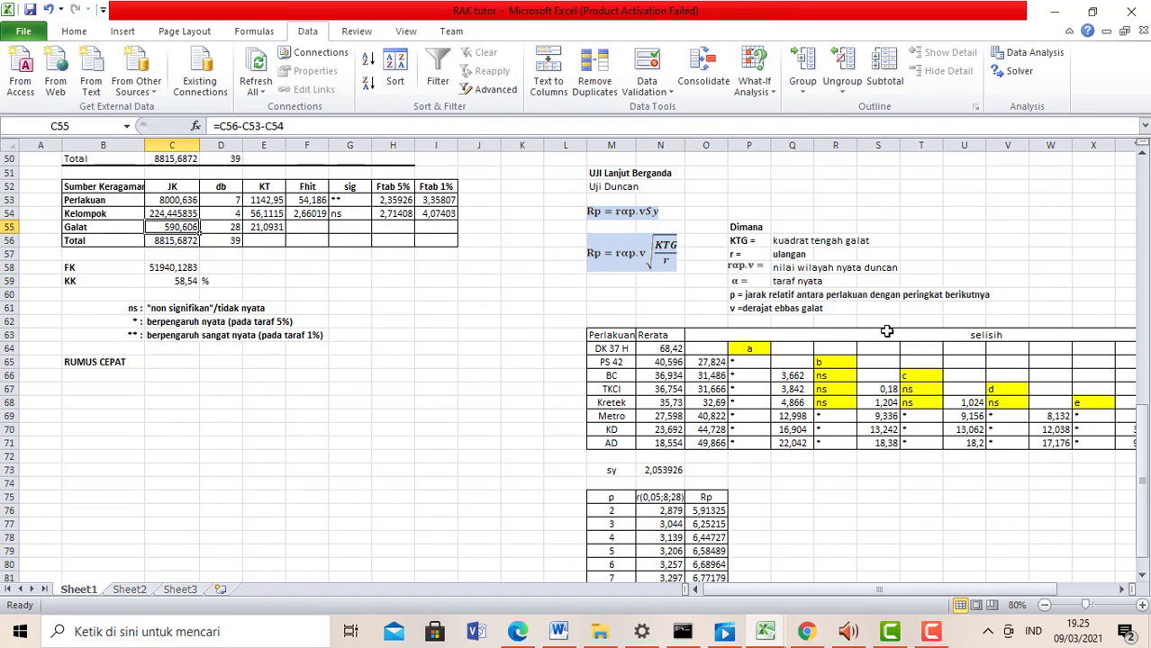
Step: Inspect the Total JK formula in C56 and the cells it references
left_click_drag(1144, 458, 1144, 408)
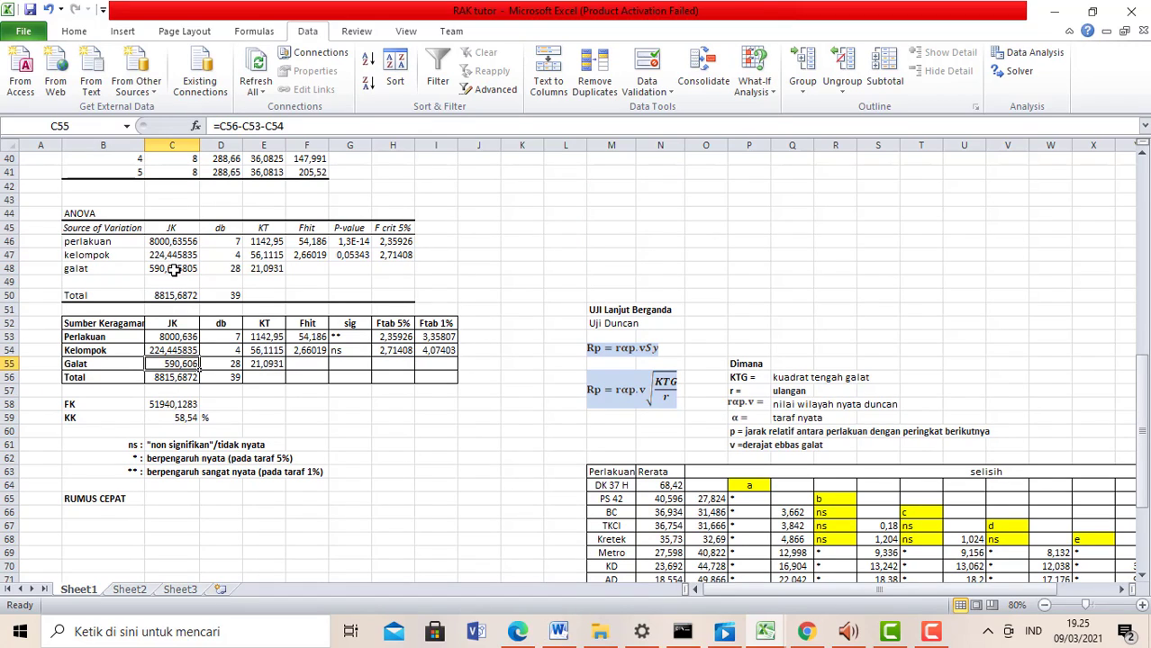
left_click(180, 377)
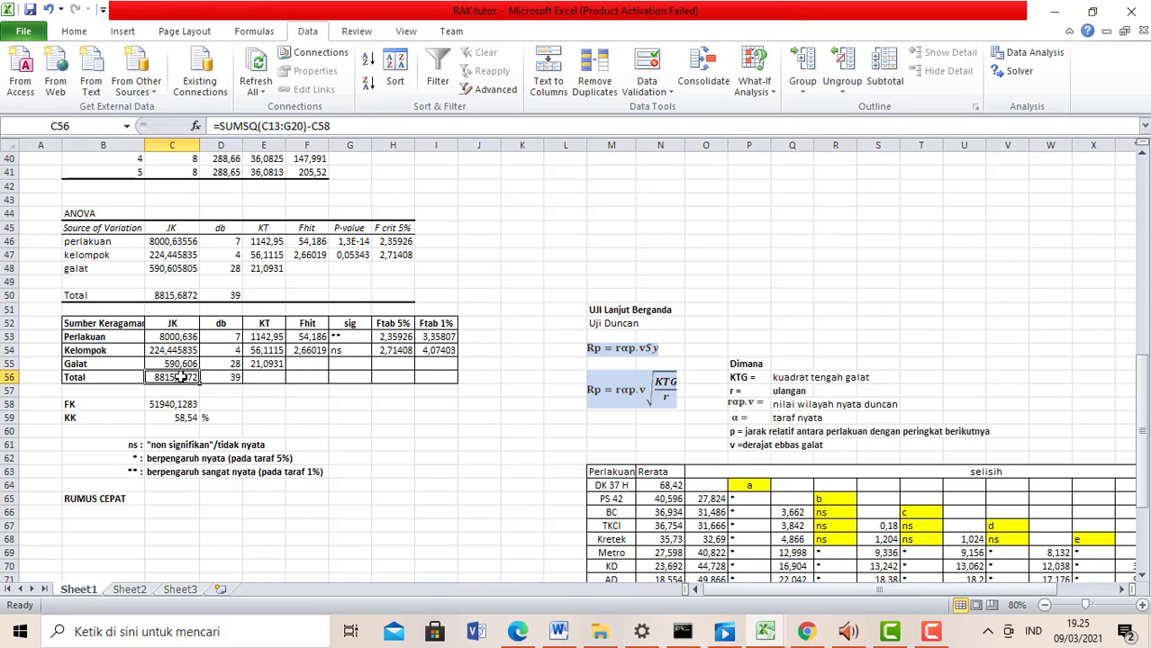
double_click(180, 377)
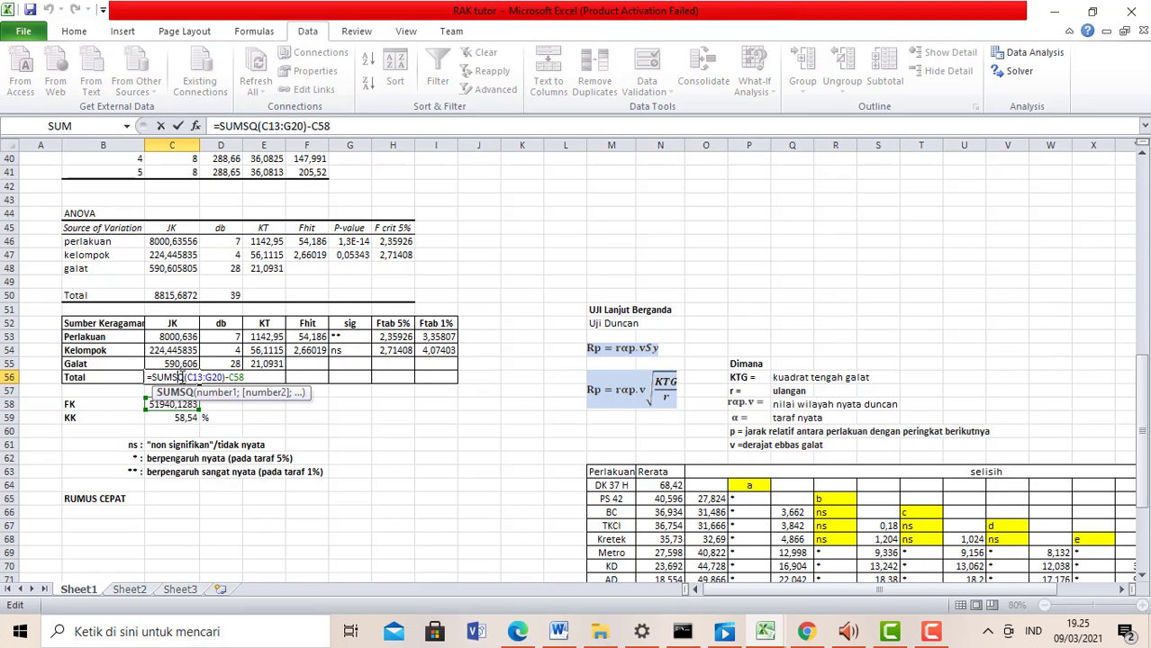
key("Return")
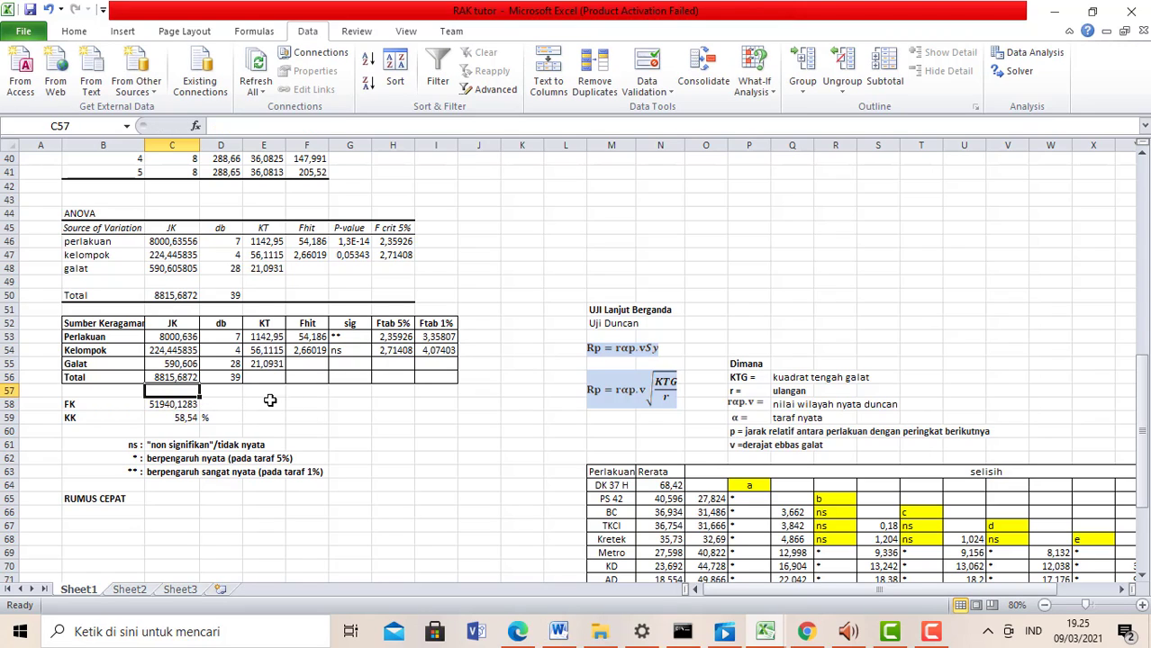
Step: Replace the Total JK formula in C56 with the sum of squares of all observations, =SUMSQ(C13:G20)
left_click(189, 378)
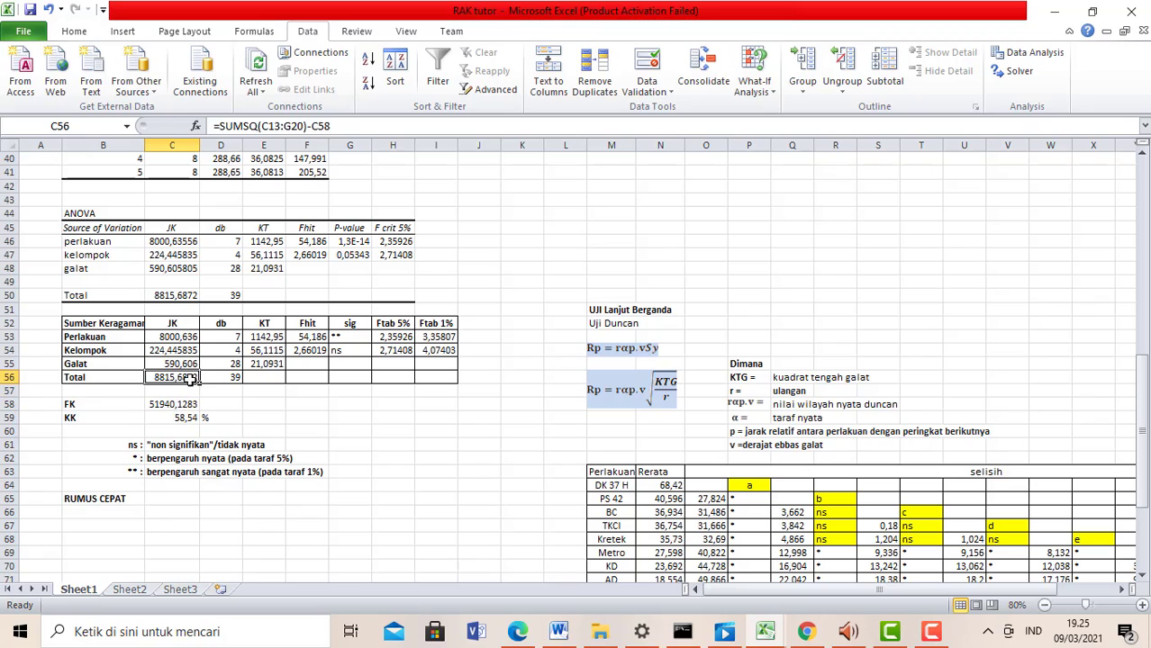
key("BackSpace")
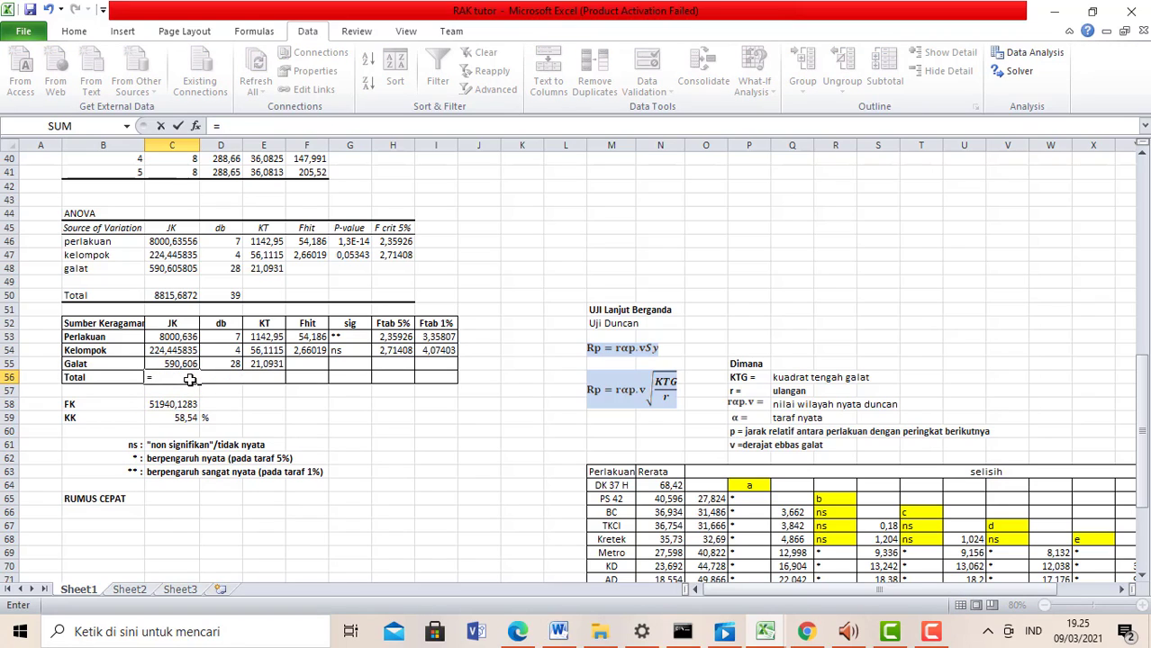
type("sumsq")
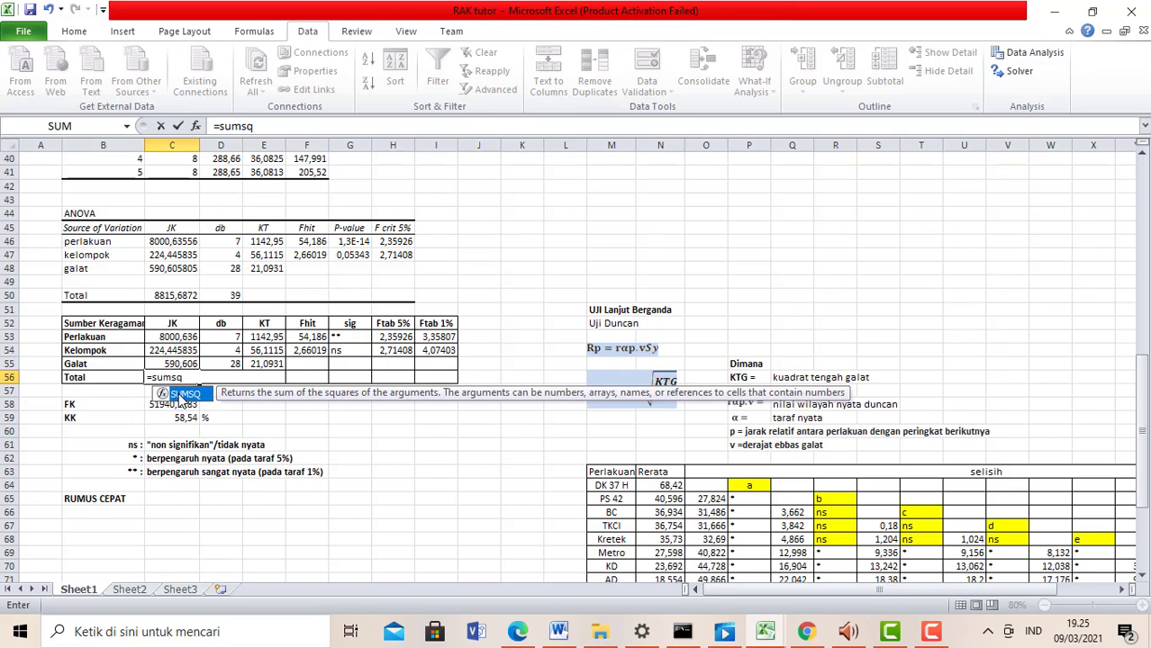
double_click(181, 396)
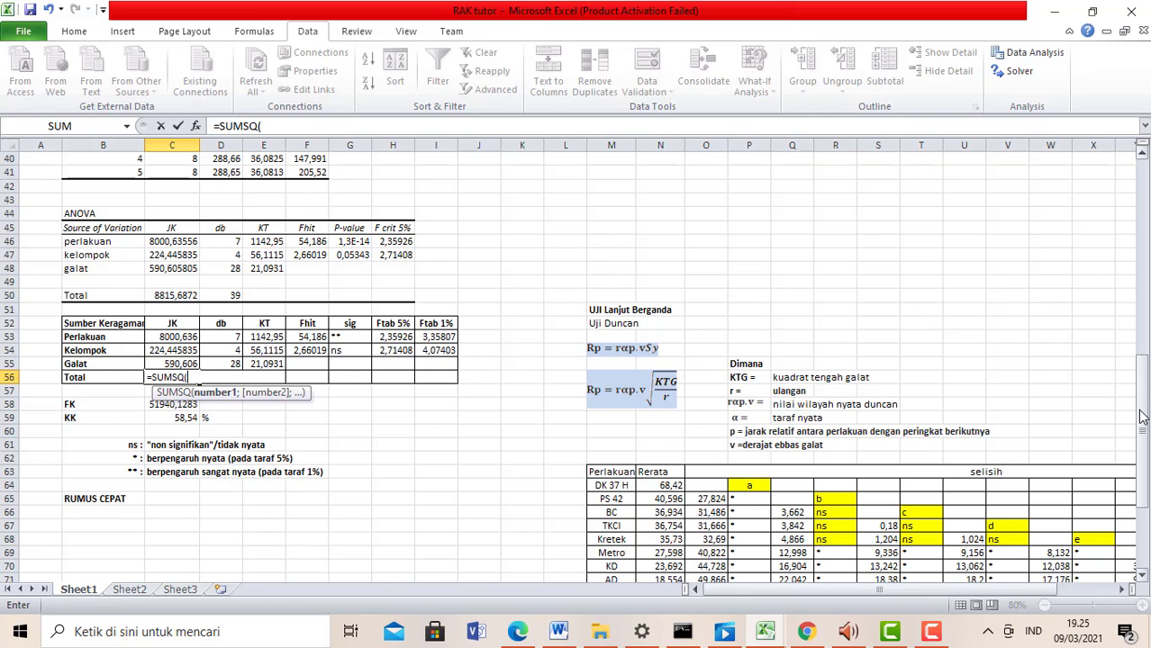
left_click_drag(1142, 417, 1141, 216)
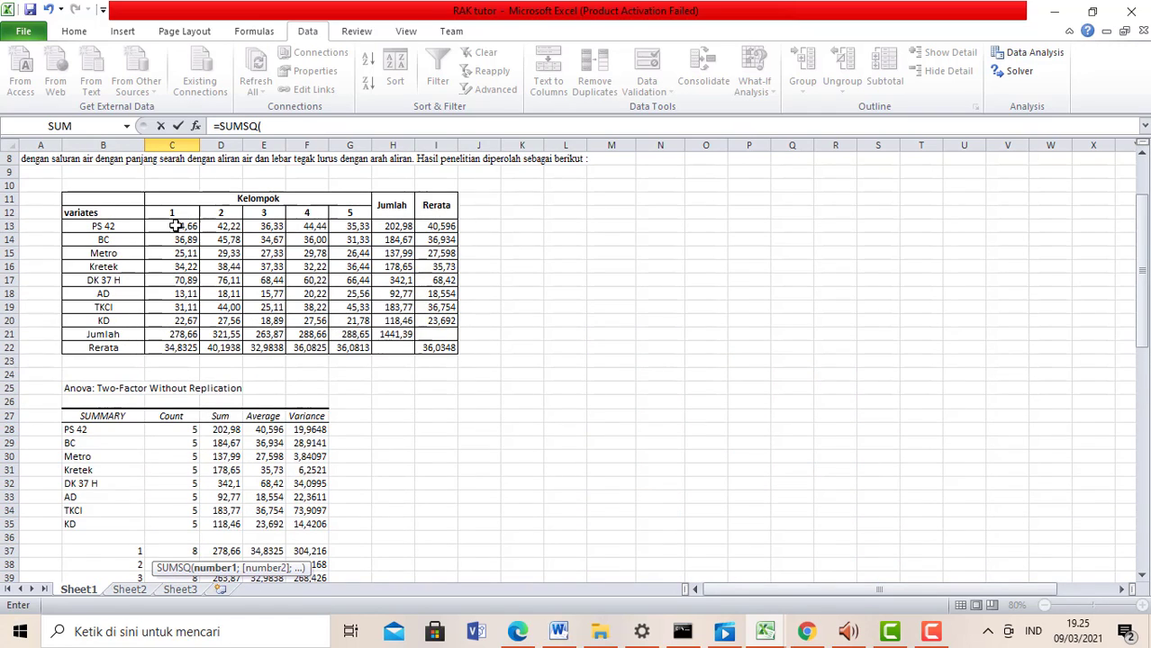
left_click_drag(176, 226, 347, 316)
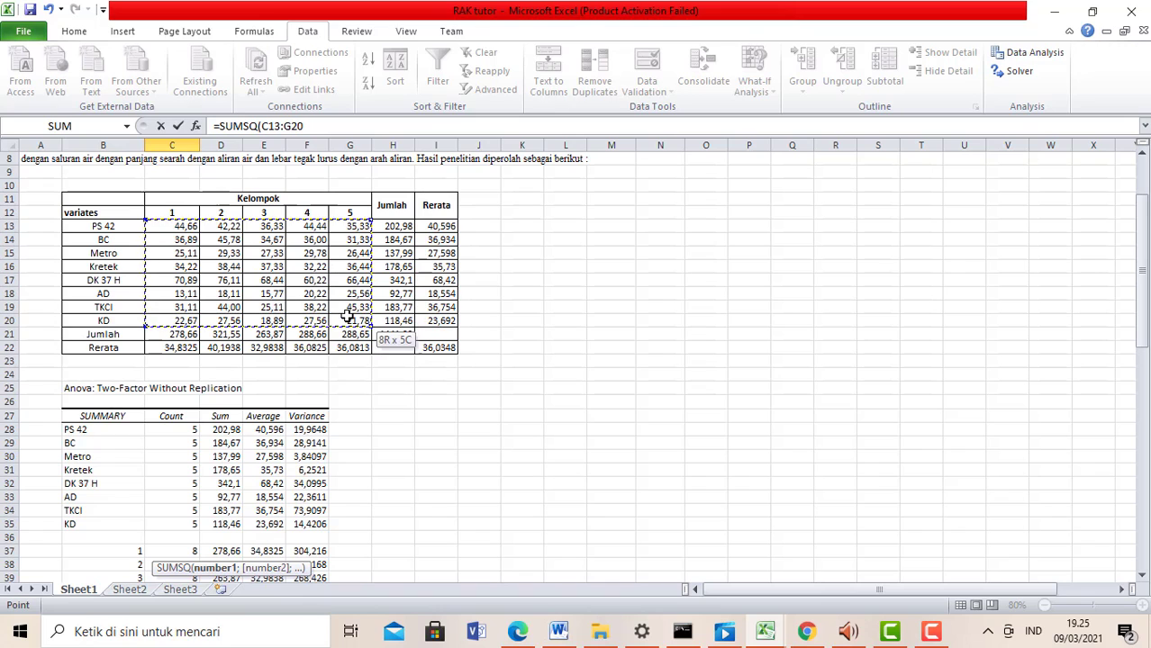
left_click(315, 125)
key("Escape")
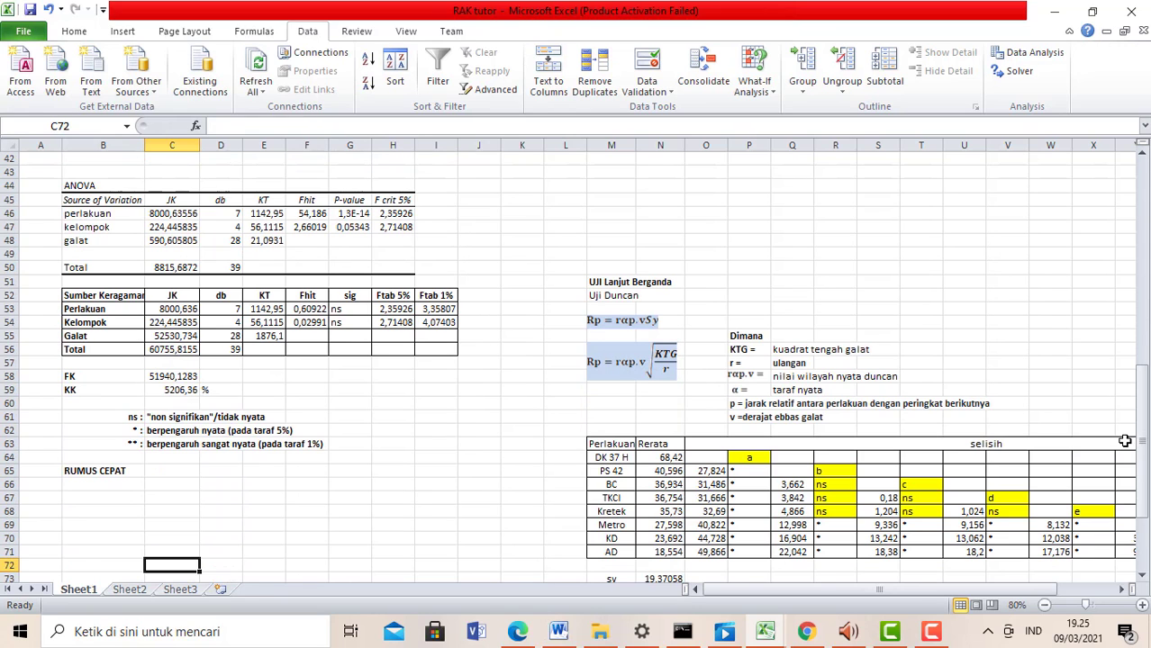
Step: Re-enter the Total JK formula in C56, starting with SUMSQ over the variety observations C13:G20
left_click_drag(1140, 405, 1093, 219)
scroll(440, 434, "down", 2)
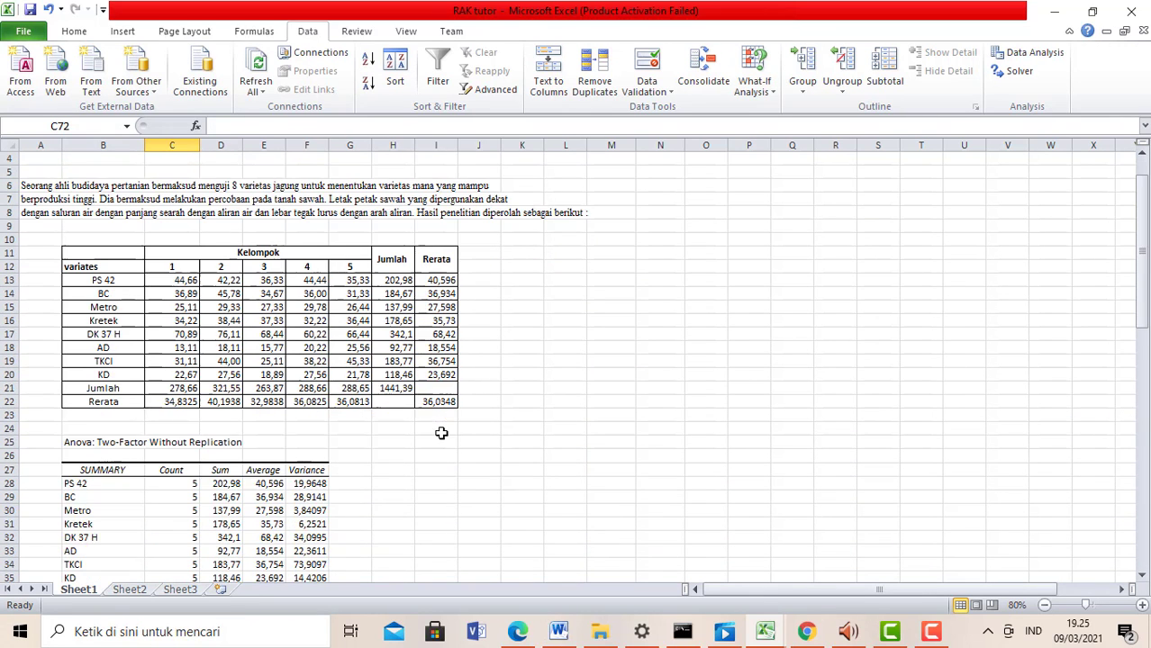
left_click_drag(1134, 293, 1136, 306)
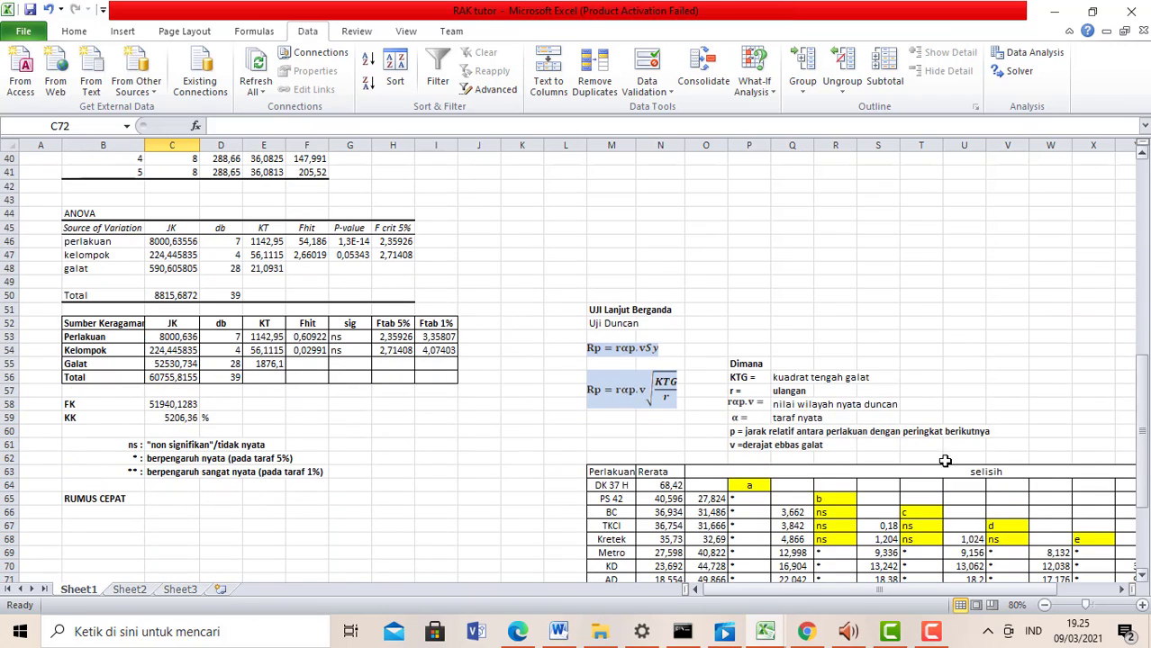
left_click(166, 360)
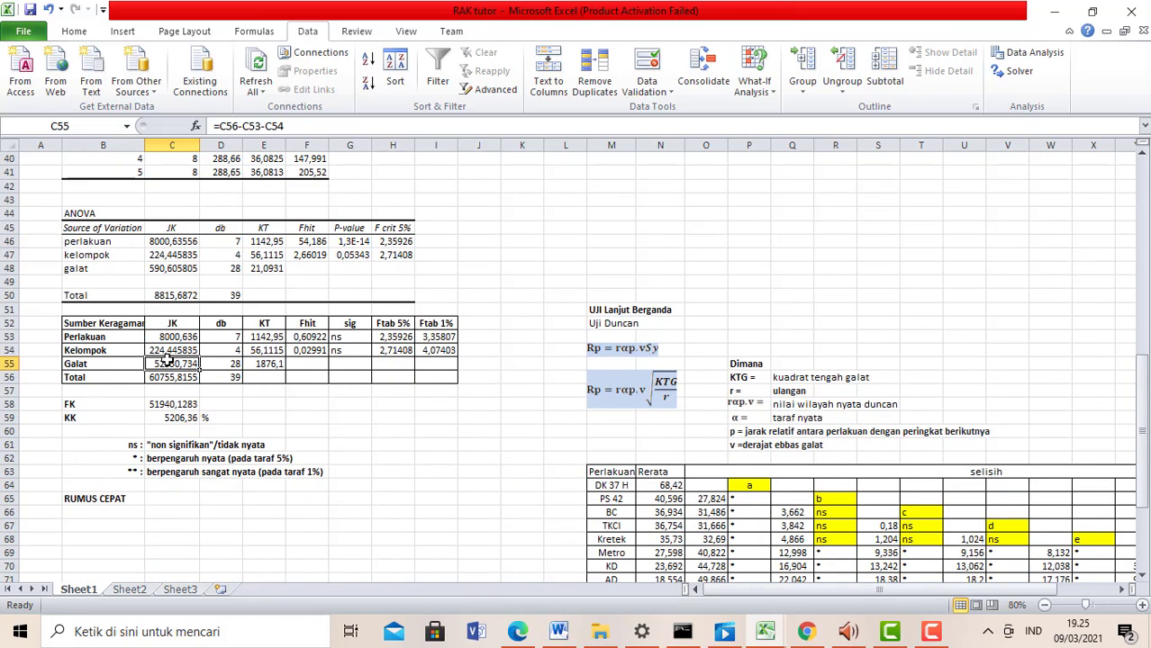
left_click(178, 378)
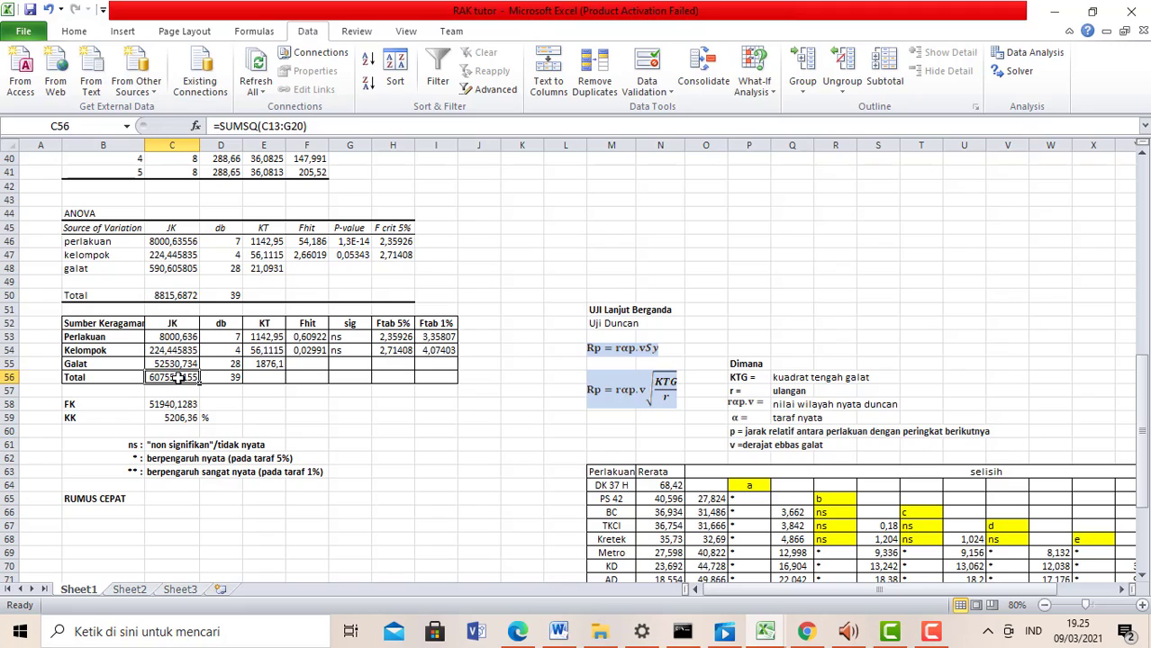
key("BackSpace")
type("=")
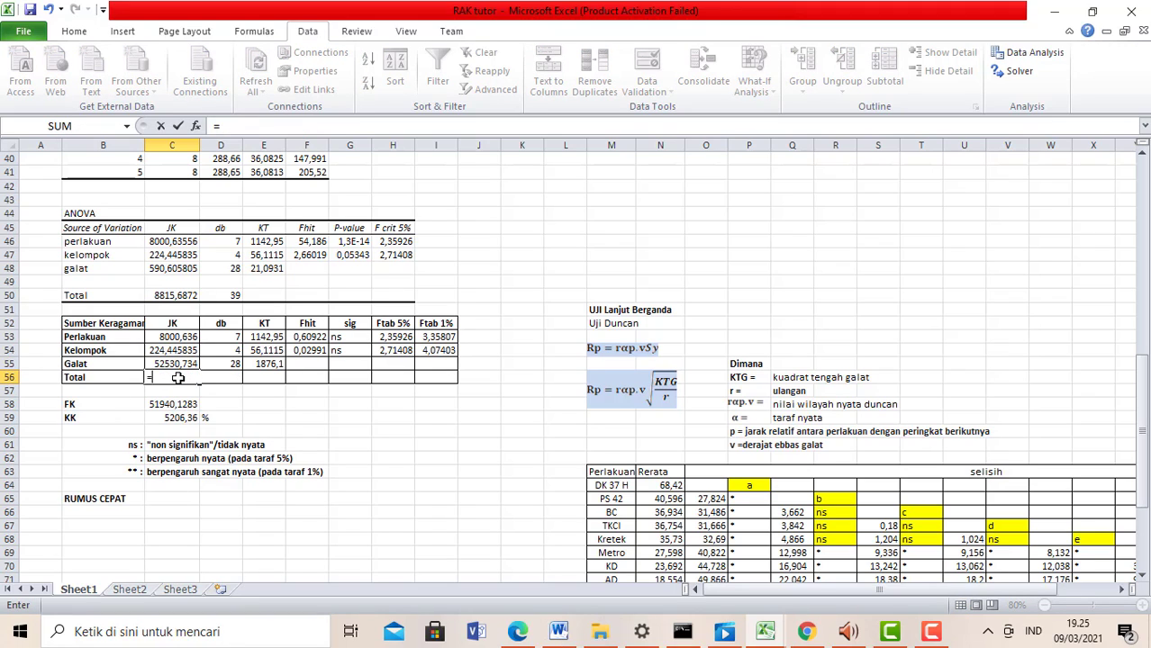
type("sumsq")
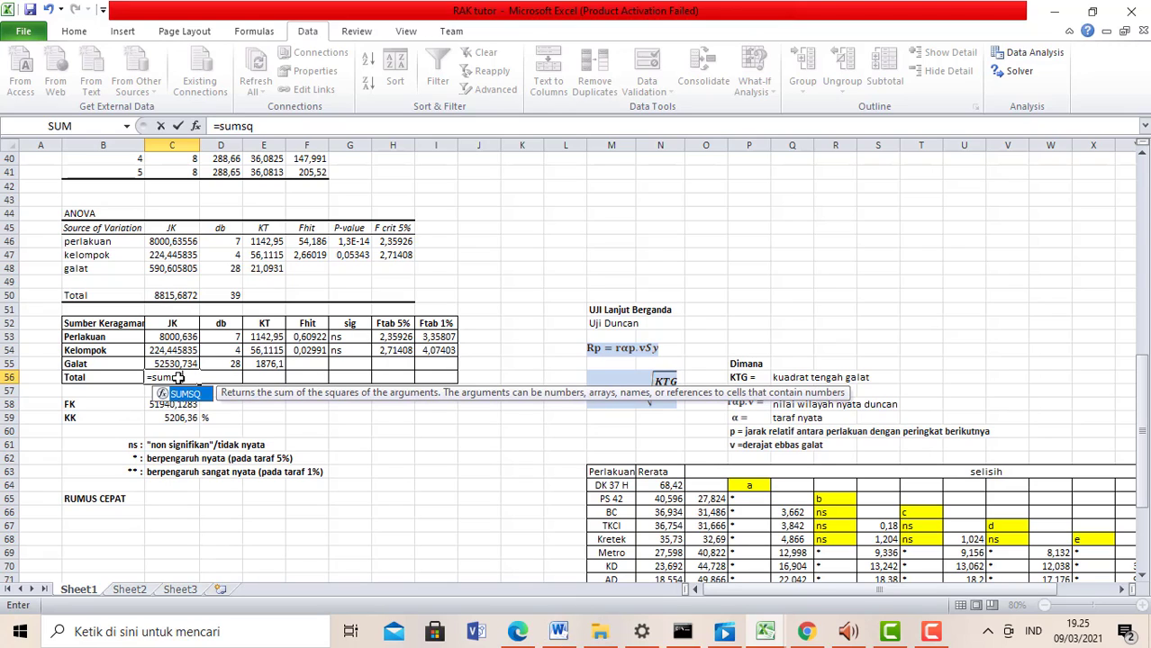
type("(")
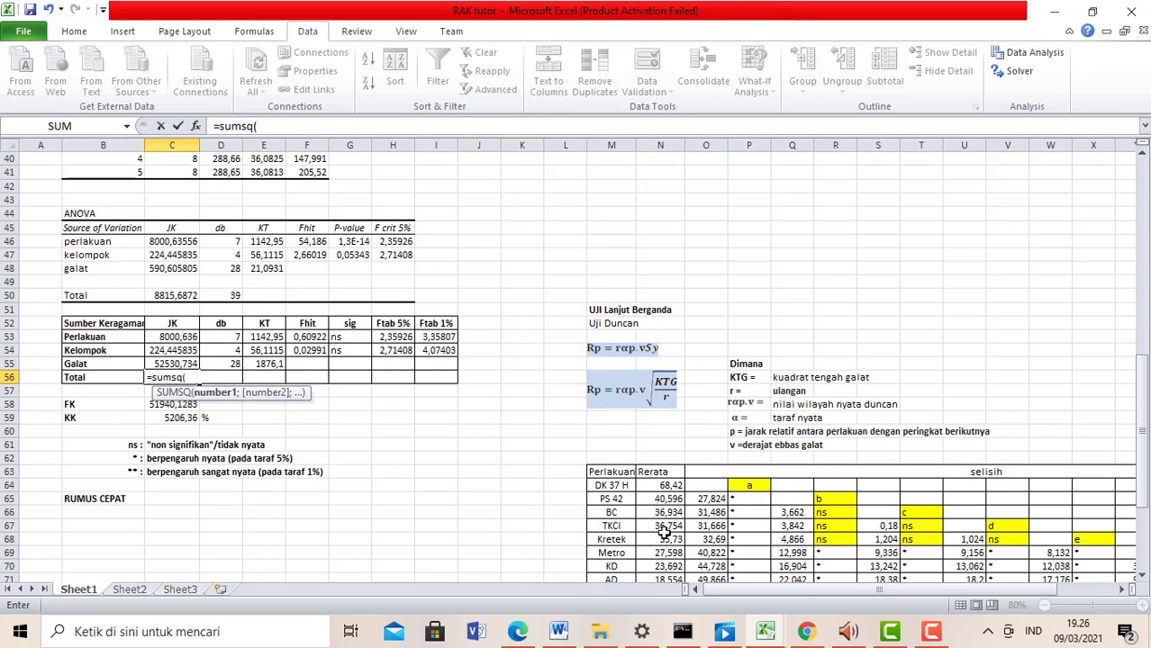
left_click_drag(1136, 502, 1126, 308)
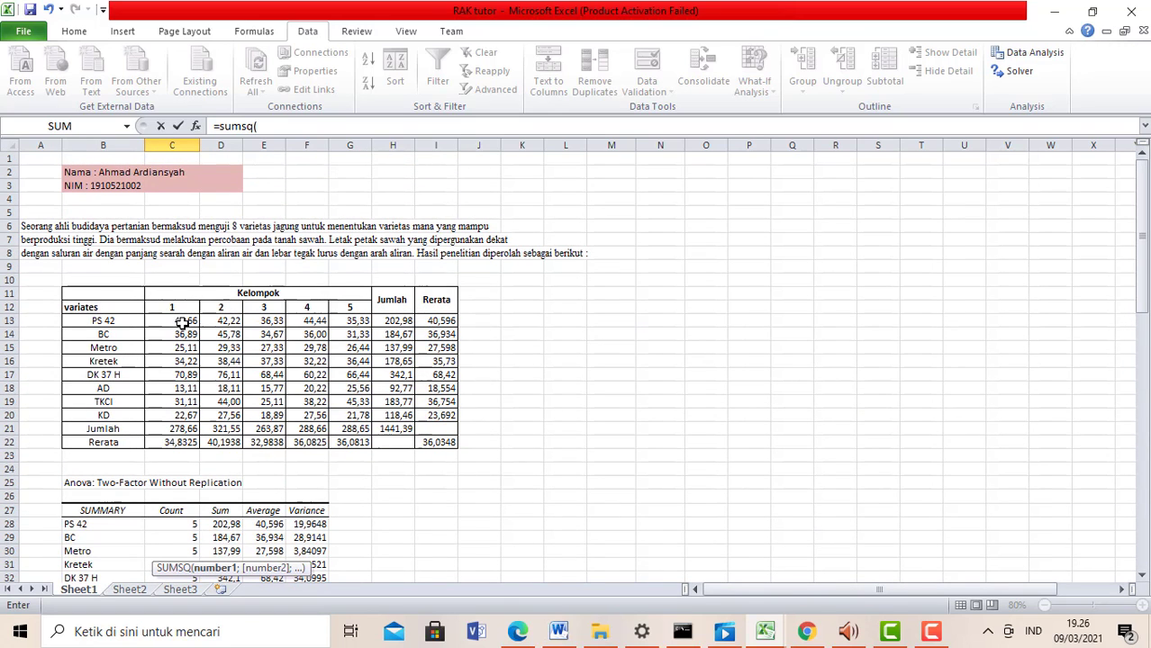
left_click_drag(183, 321, 356, 419)
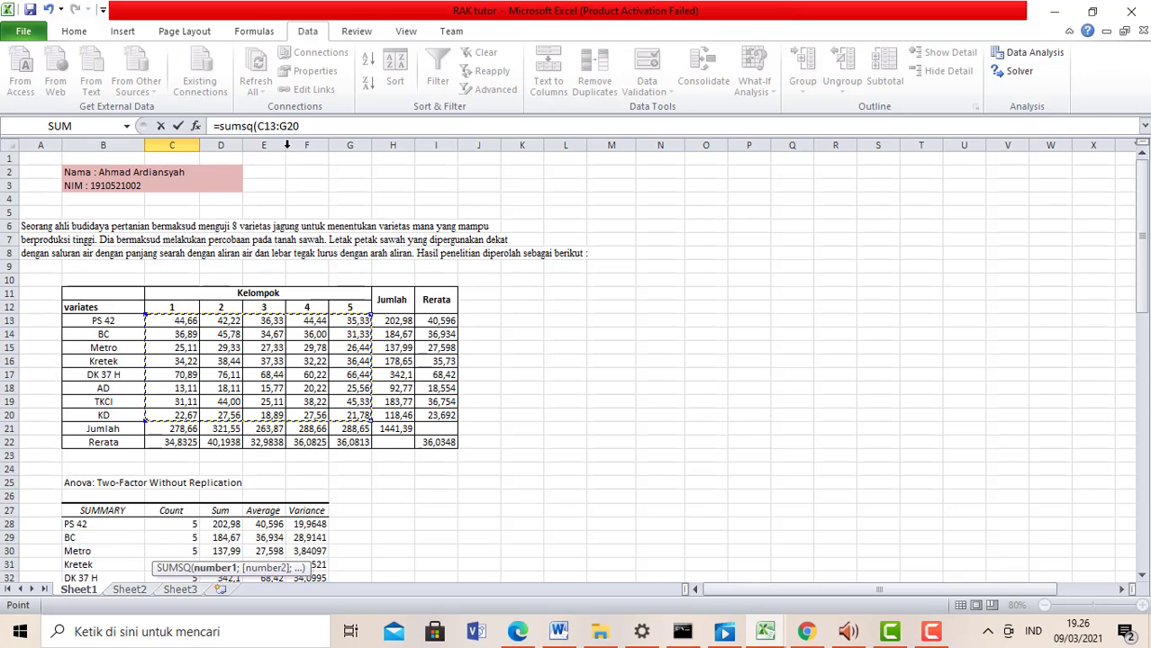
Step: Finish the Total JK formula by subtracting the FK in C58, giving =SUMSQ(C13:G20)-C58
left_click(309, 126)
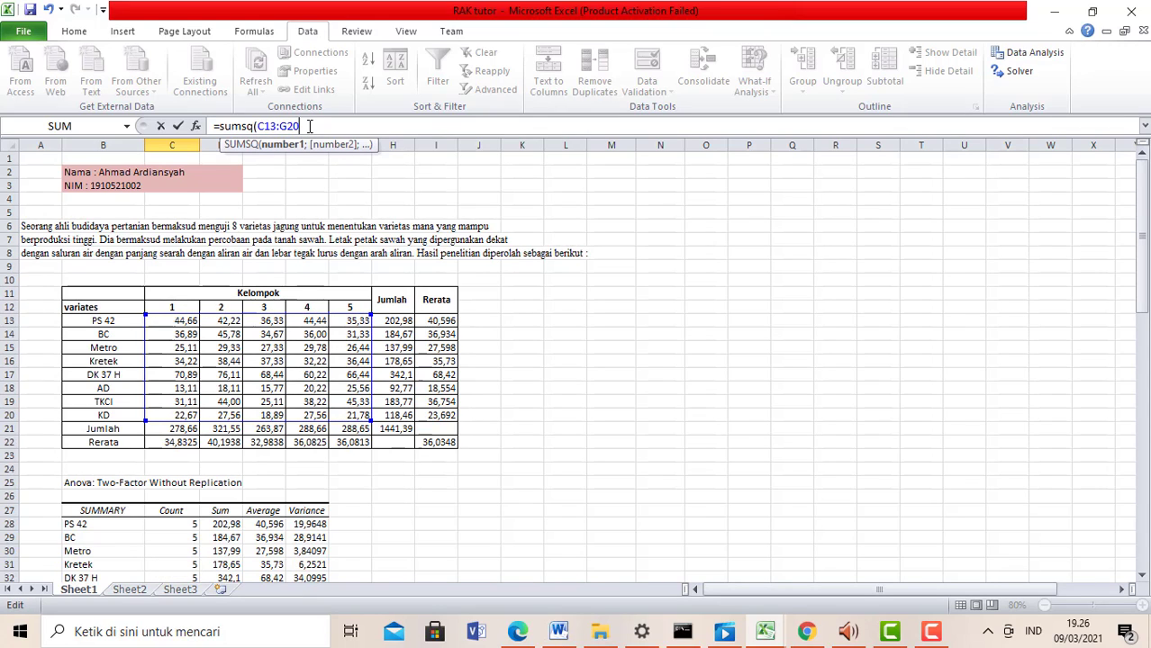
type(")-")
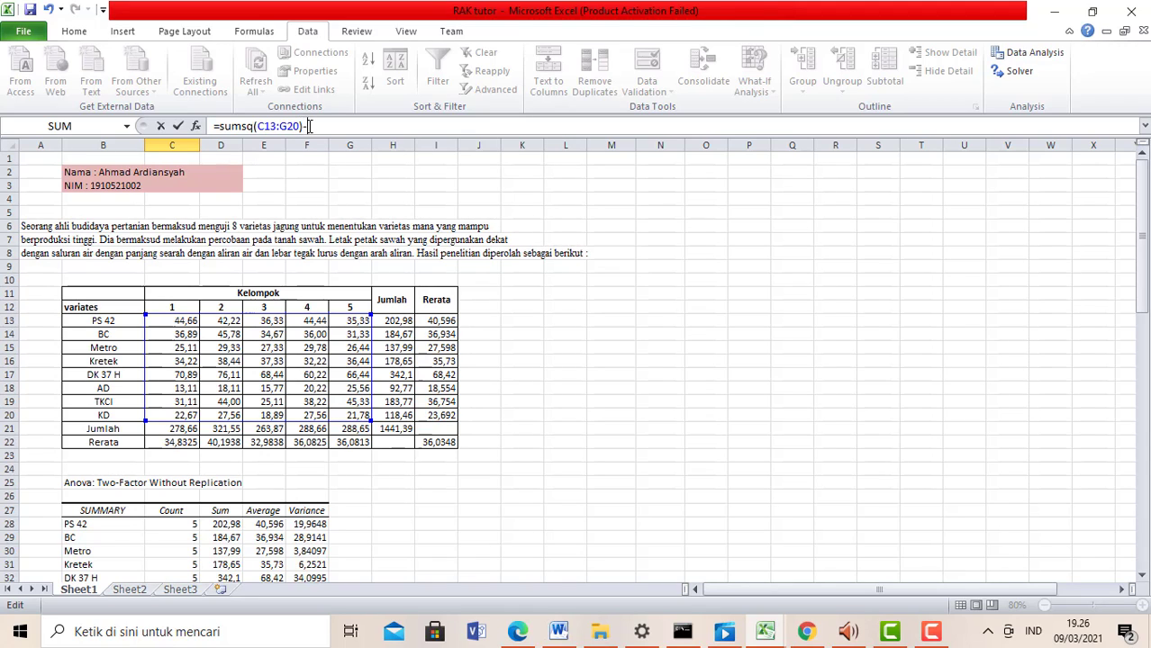
left_click_drag(1142, 275, 1141, 287)
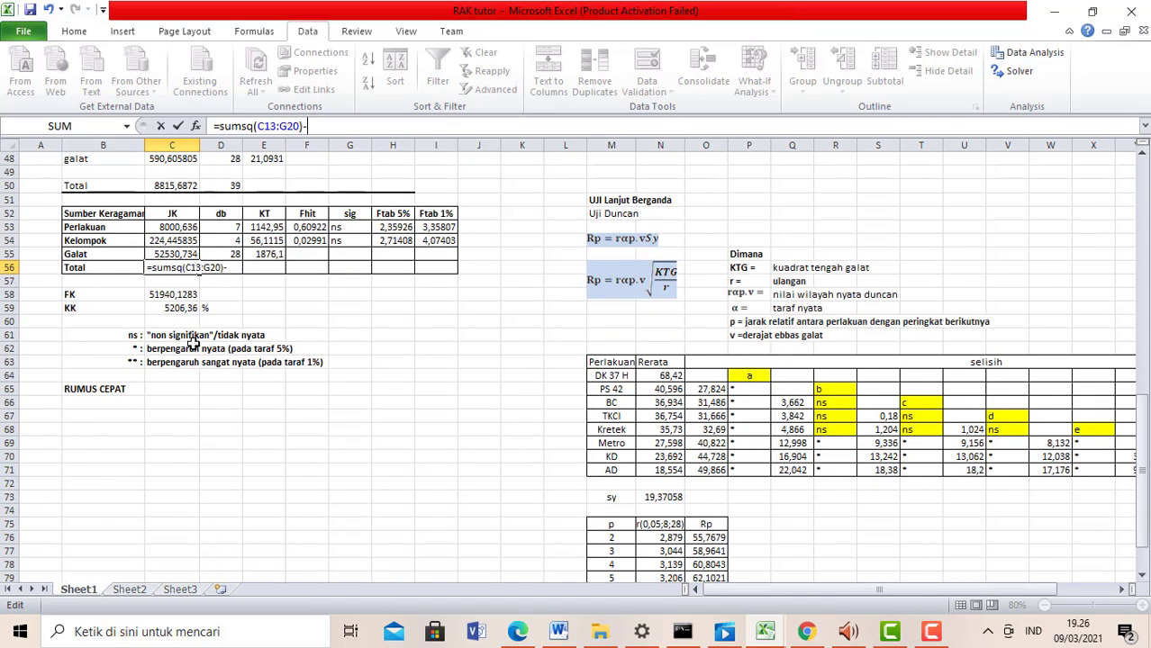
left_click(165, 294)
key("Return")
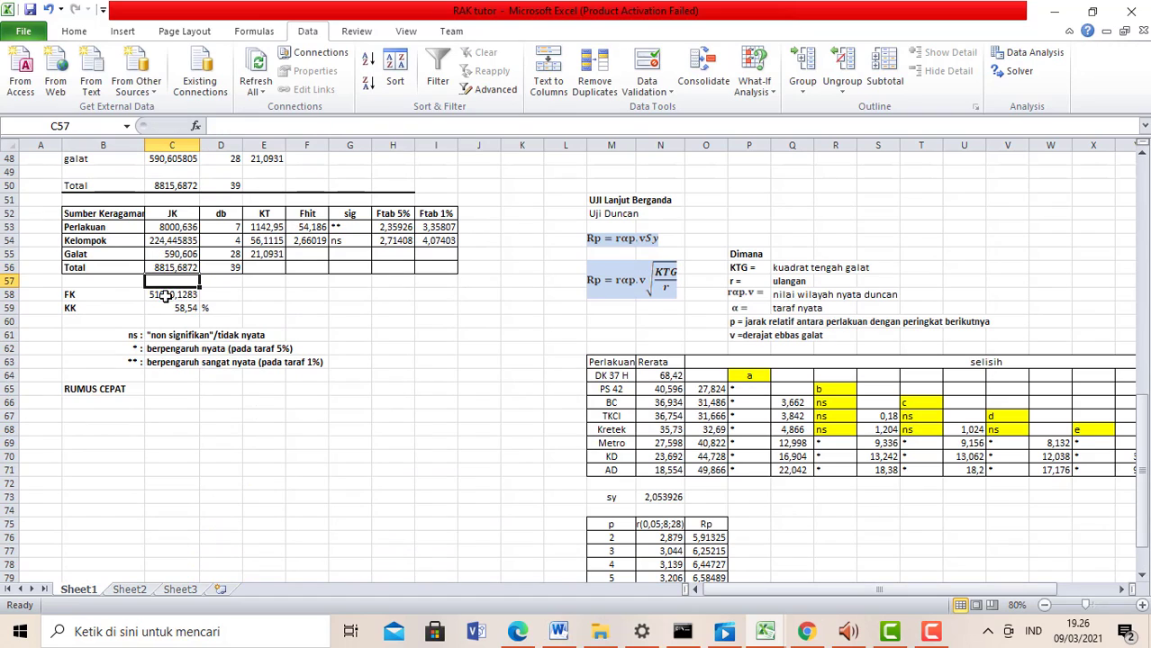
scroll(412, 542, "up", 1)
scroll(412, 542, "down", 1)
scroll(268, 298, "up", 1)
scroll(268, 317, "up", 1)
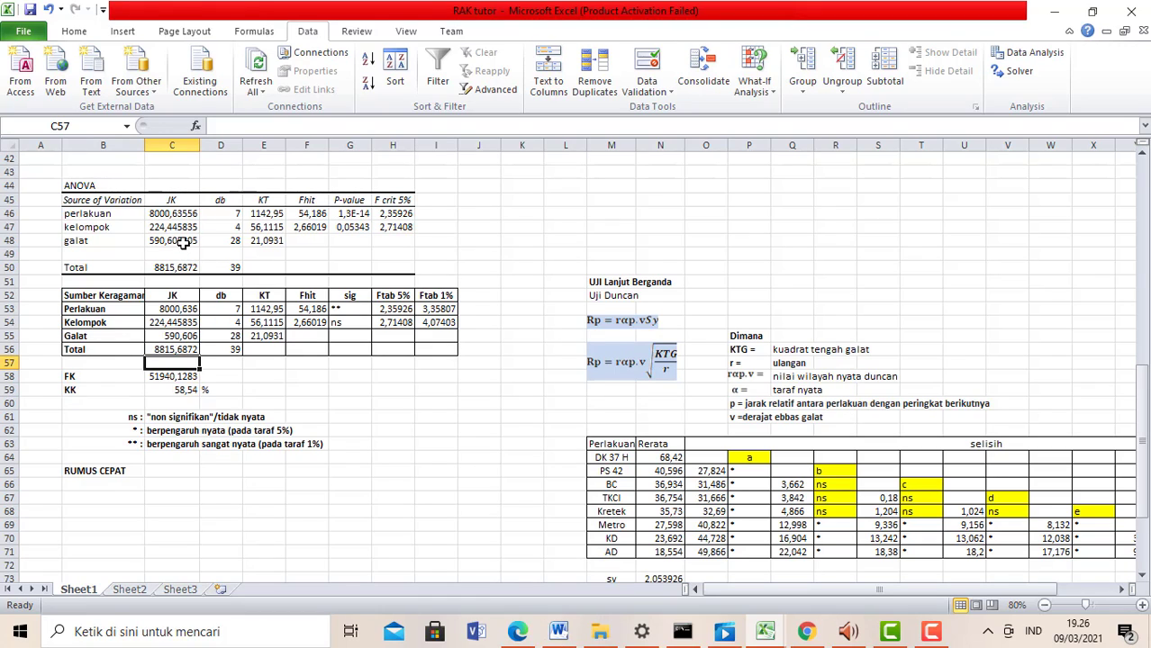
left_click(181, 350)
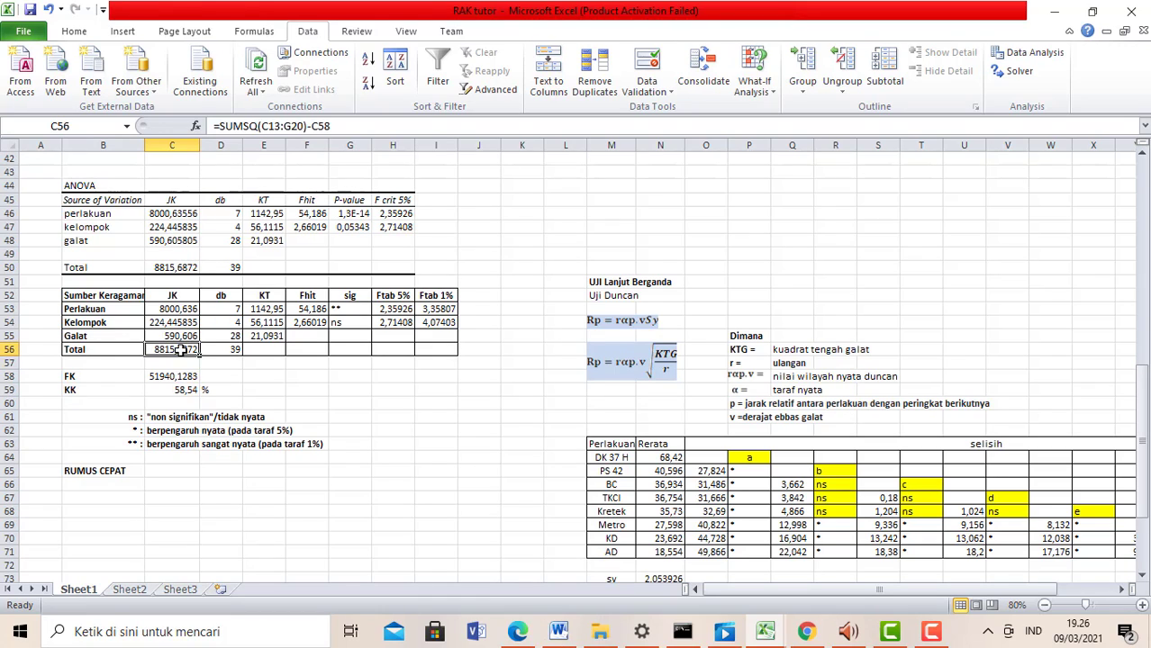
key("Delete")
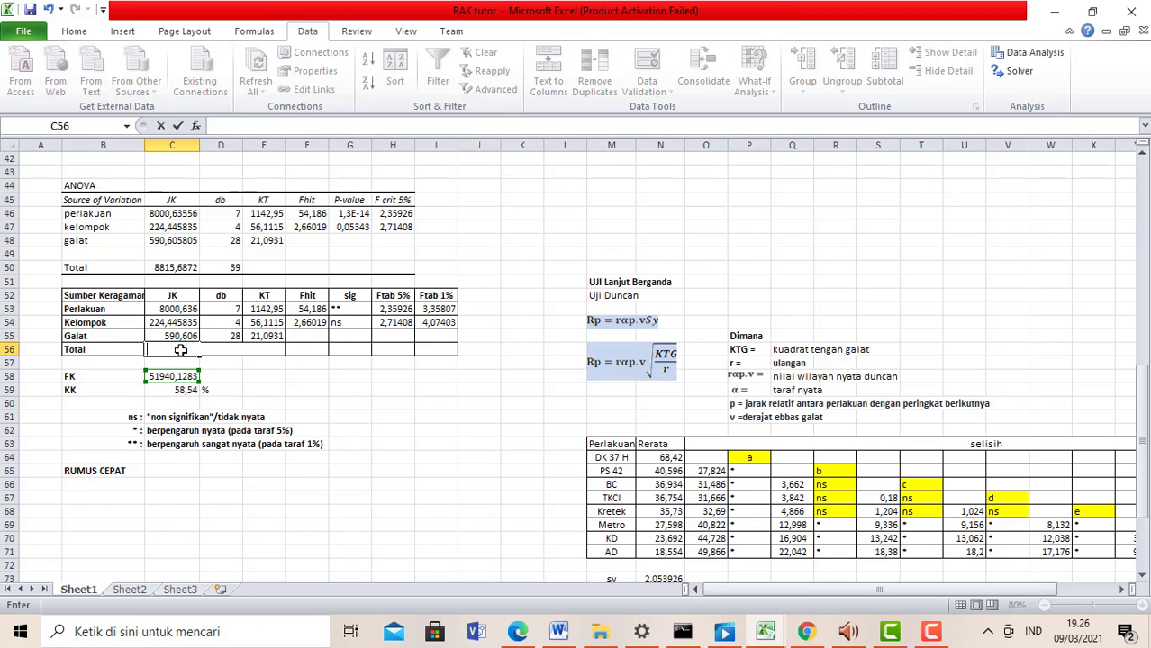
type("=")
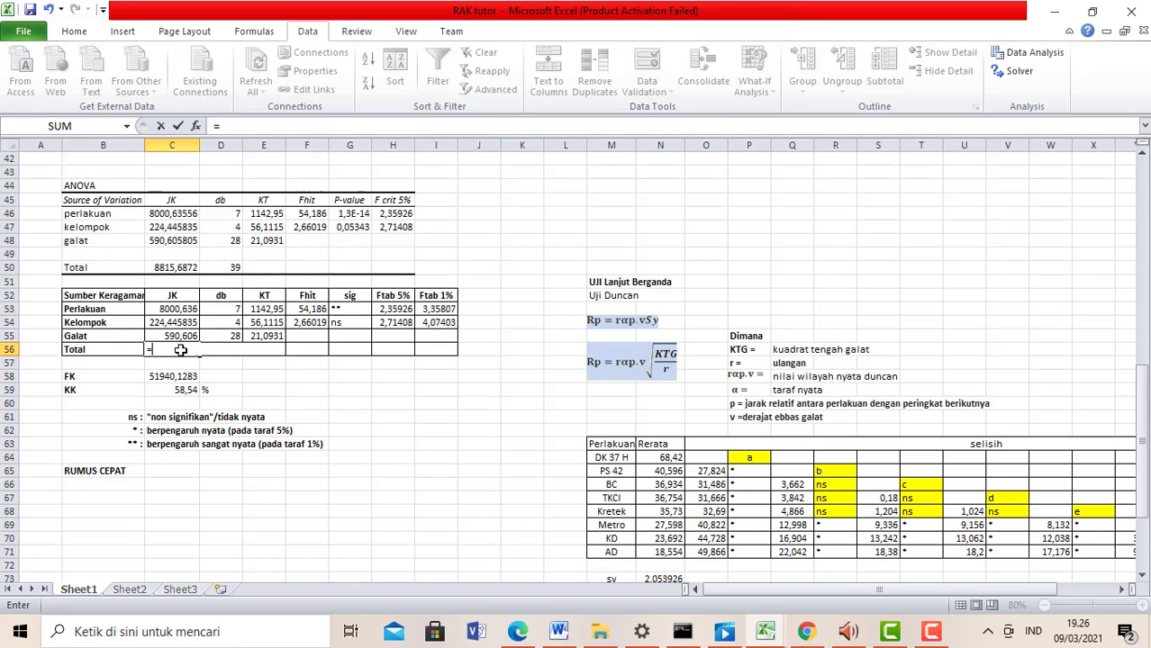
key("BackSpace")
left_click(252, 364)
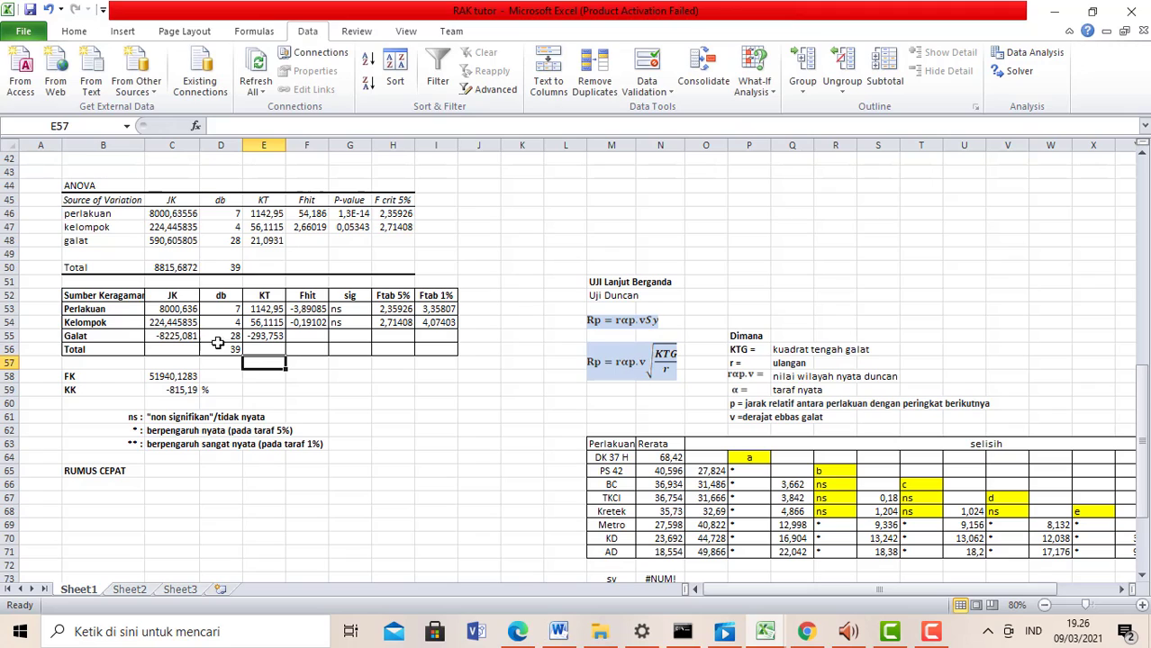
left_click(47, 9)
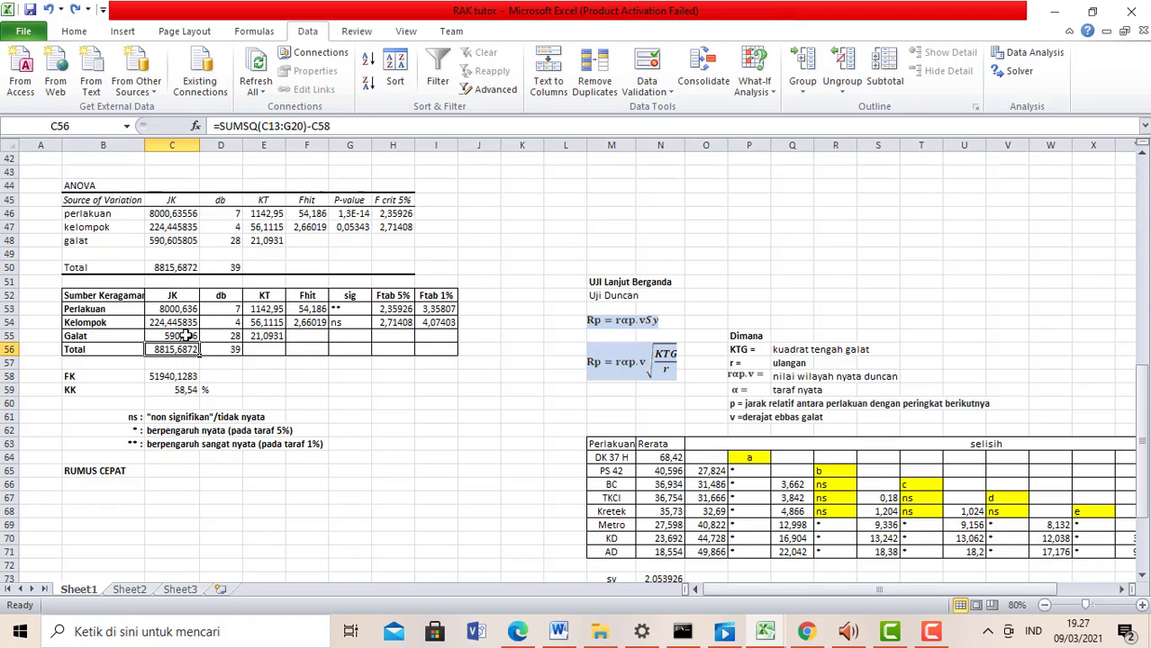
Step: Inspect the Galat JK formula in C55 and the cells it references
left_click(184, 335)
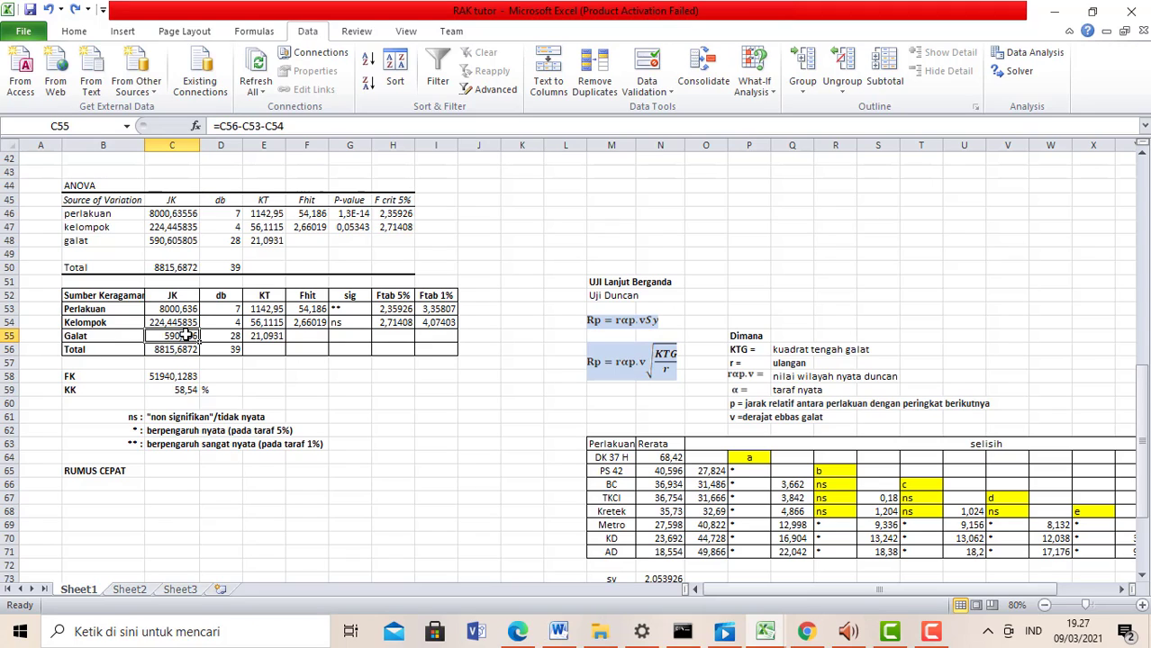
double_click(183, 335)
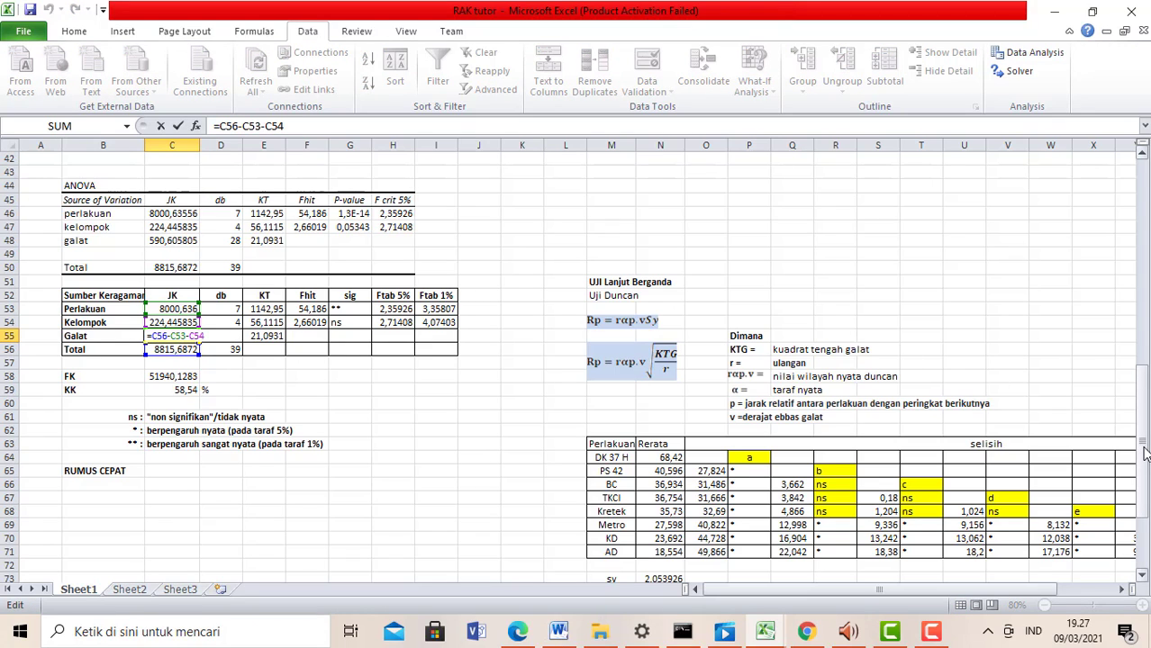
left_click_drag(1144, 453, 1142, 447)
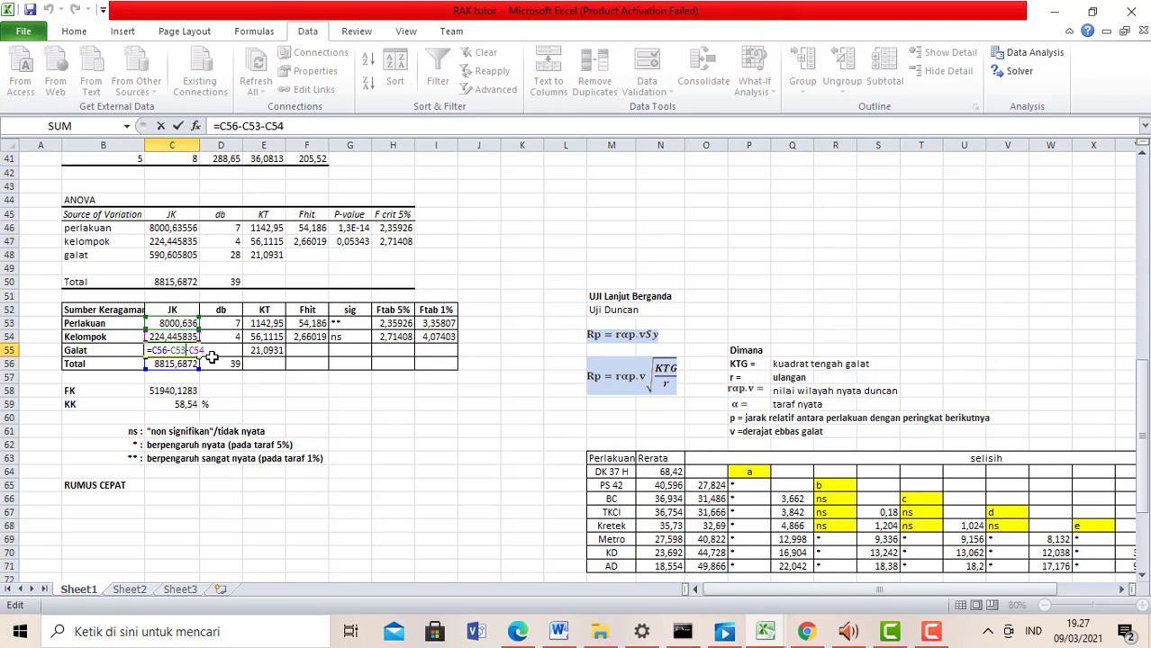
key("Return")
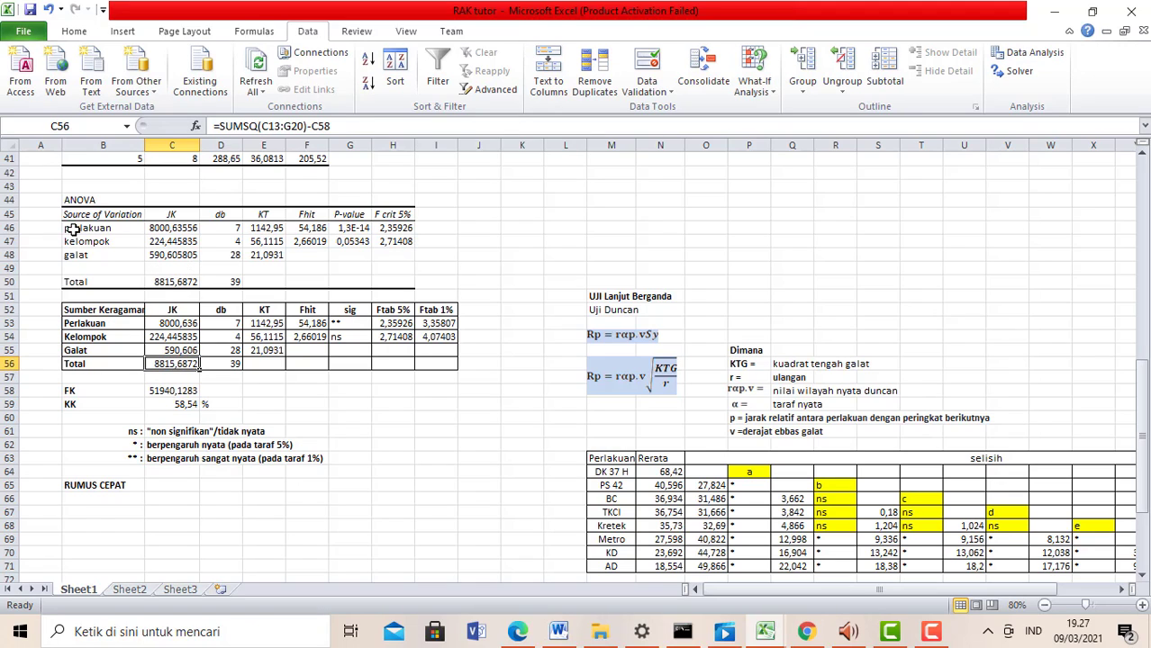
Step: Inspect the db formulas for Perlakuan in D53 and Kelompok in D54
left_click(230, 326)
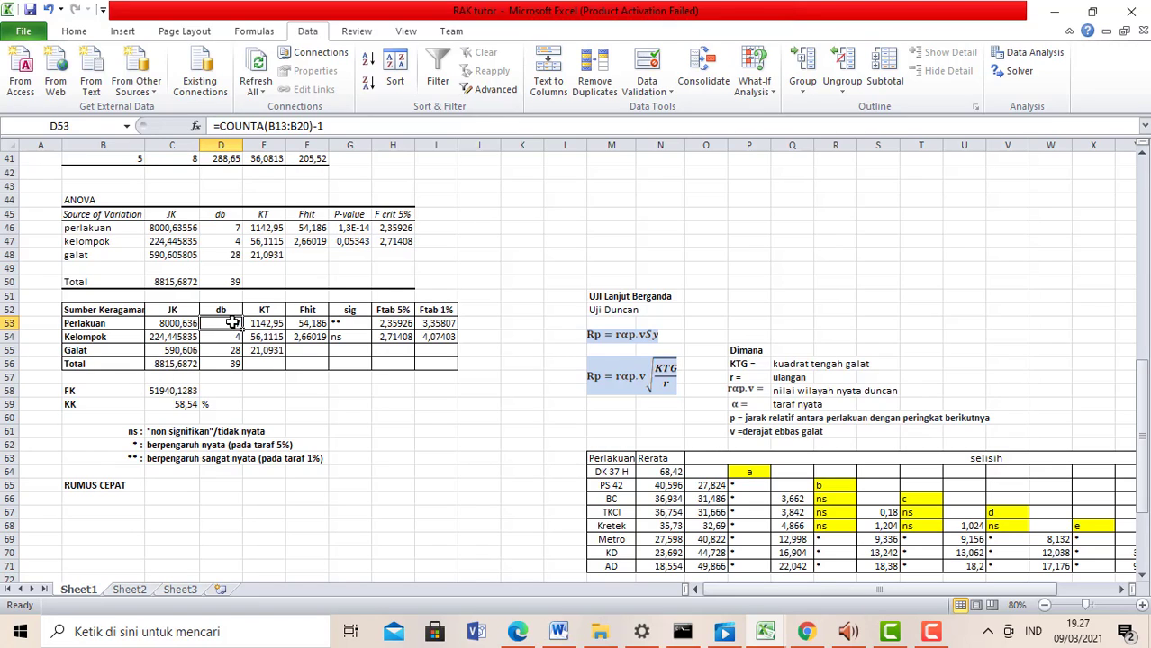
double_click(243, 324)
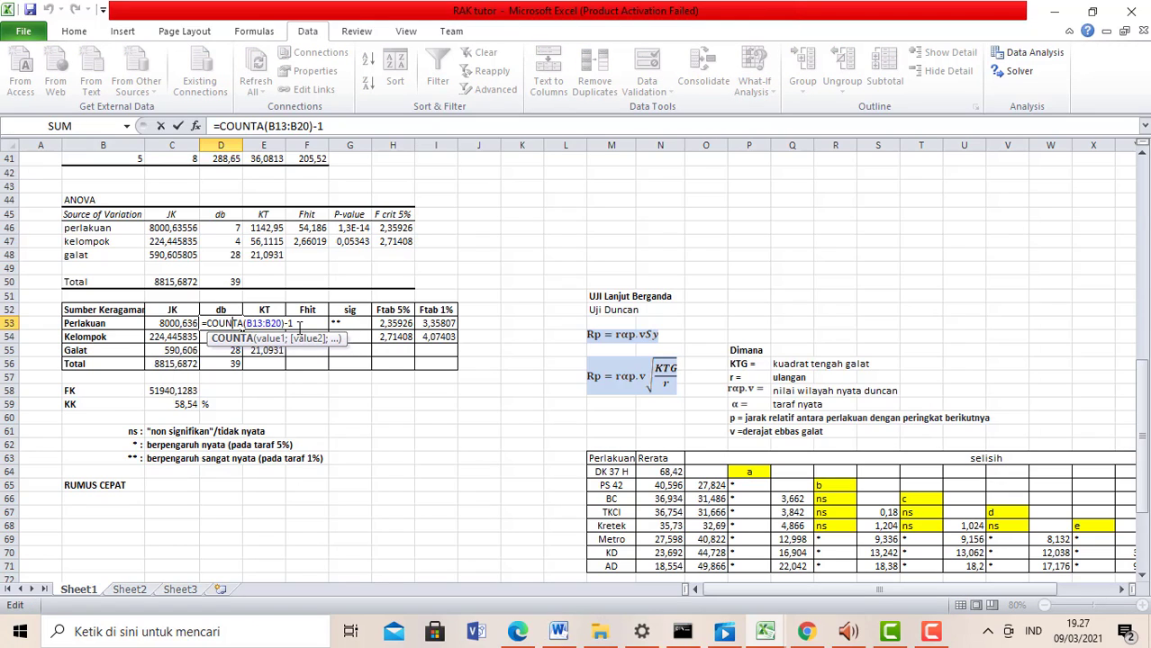
key("Return")
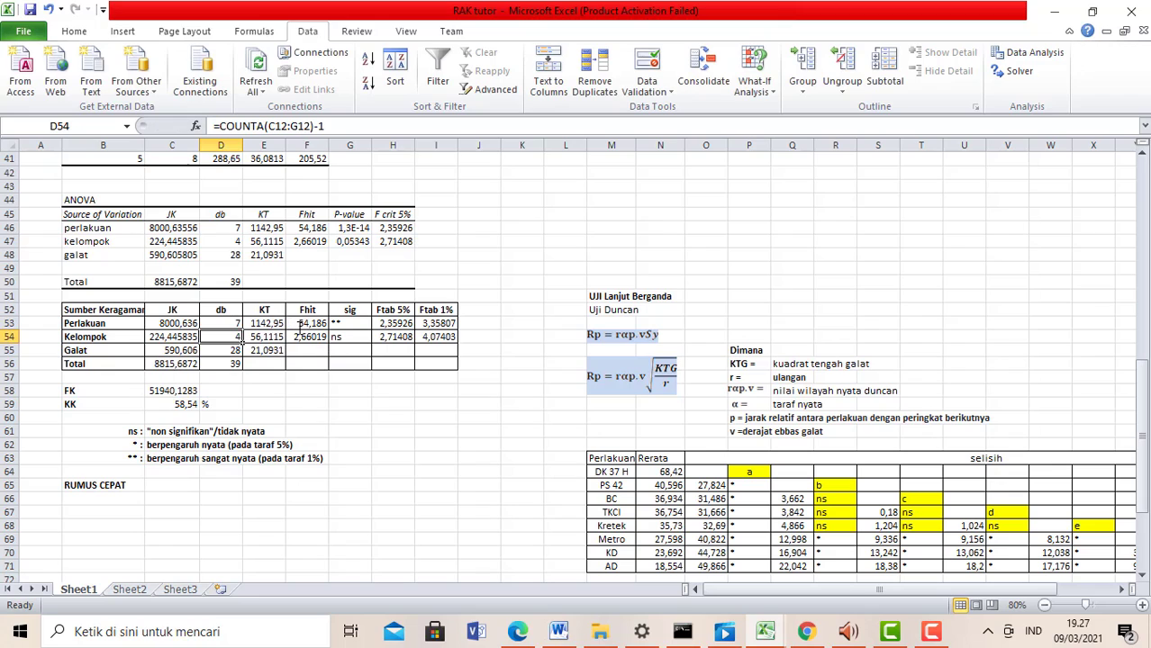
double_click(234, 335)
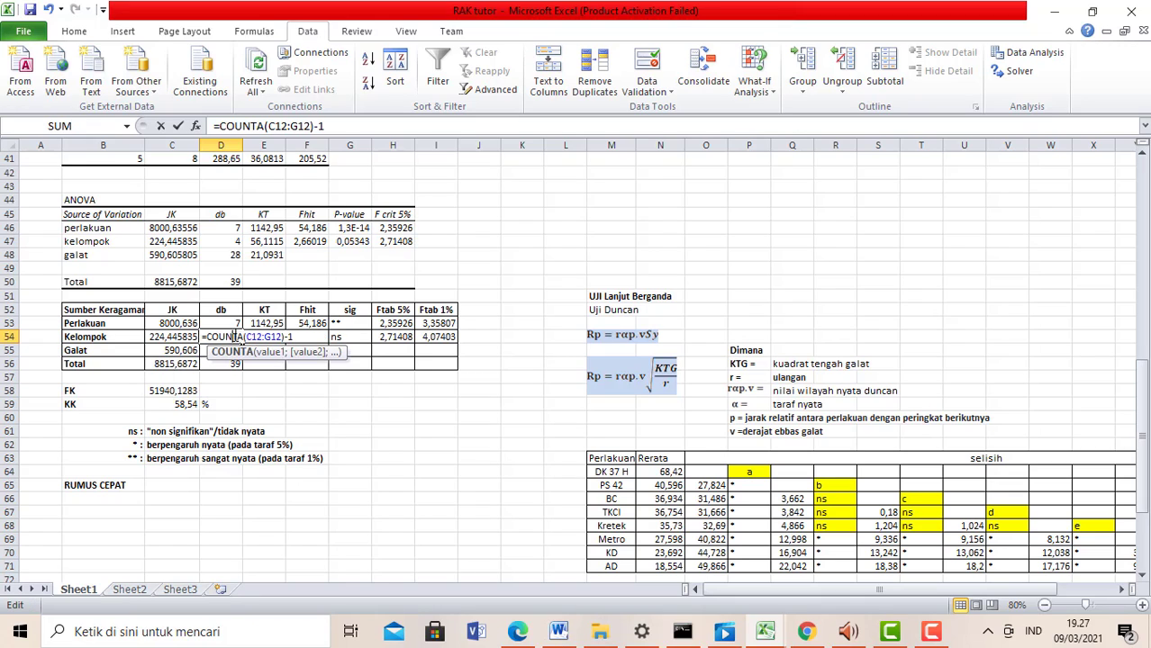
left_click(337, 126)
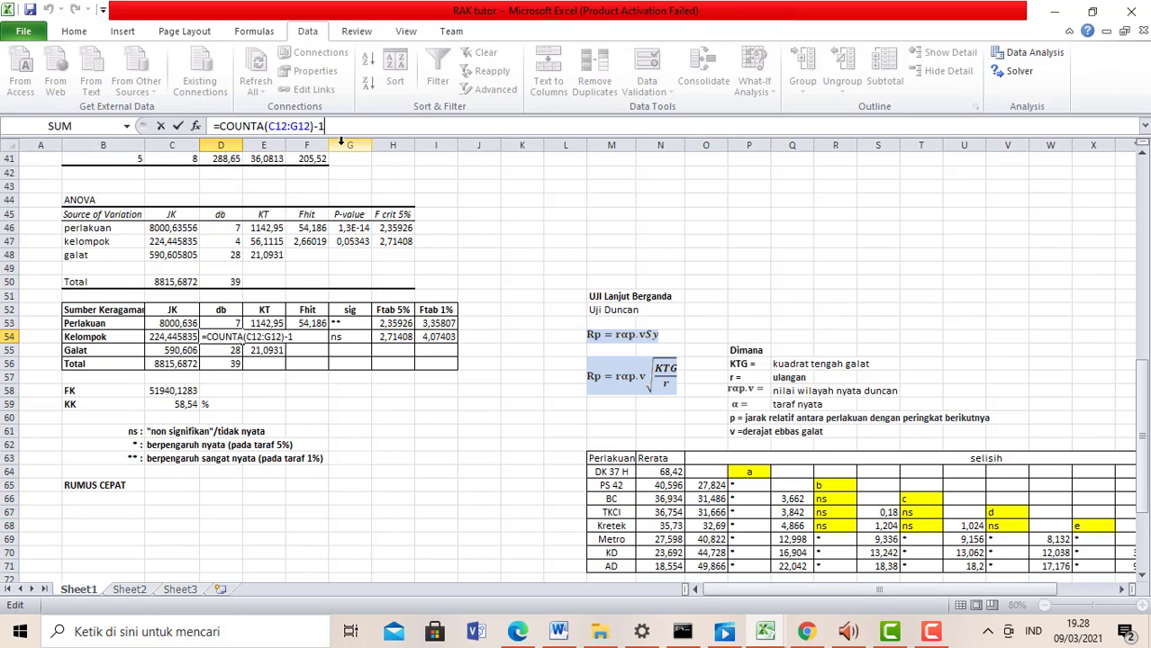
key("Return")
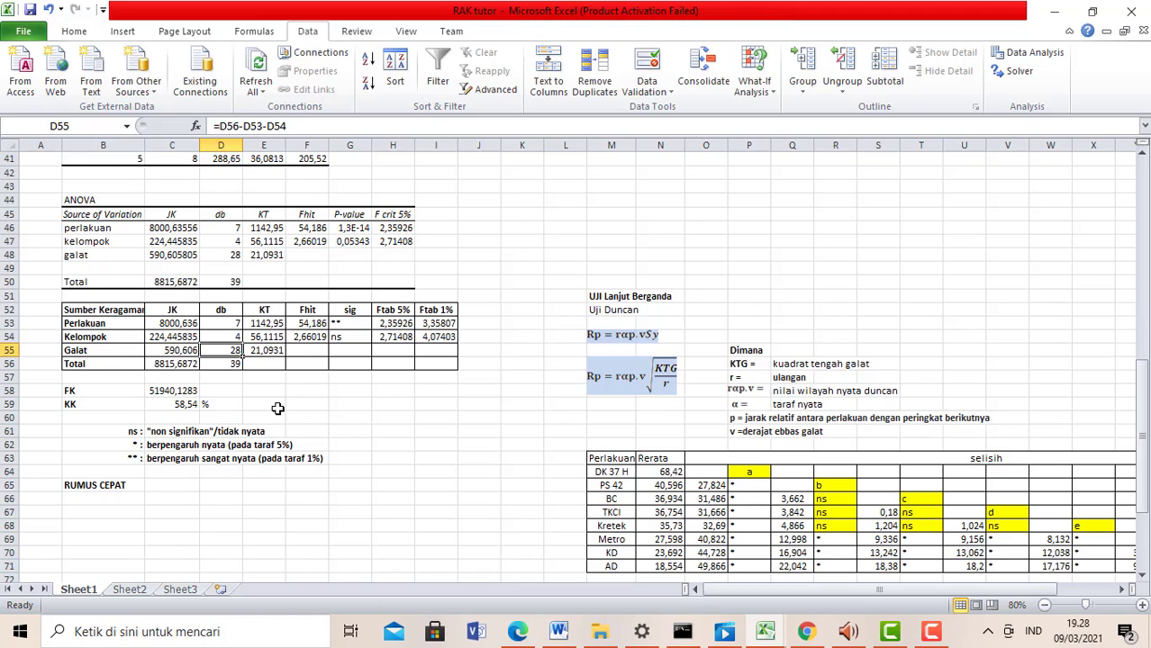
Step: Examine the Total db formula in D56 and the observation range it counts in the data table
left_click(234, 362)
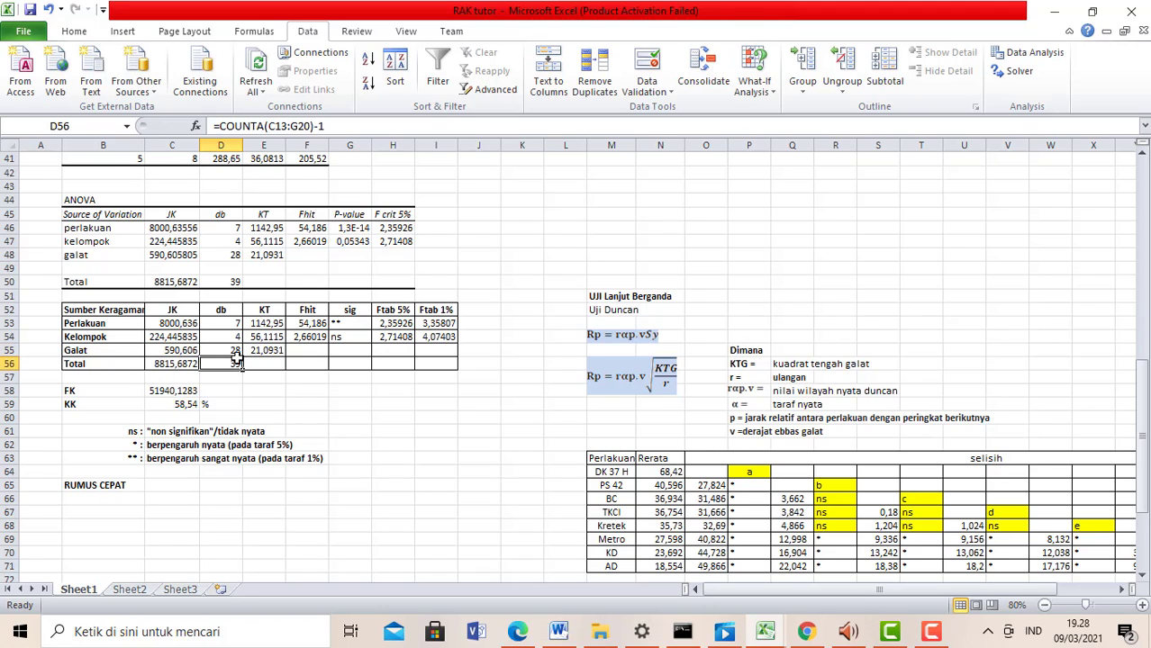
key("ctrl+Up")
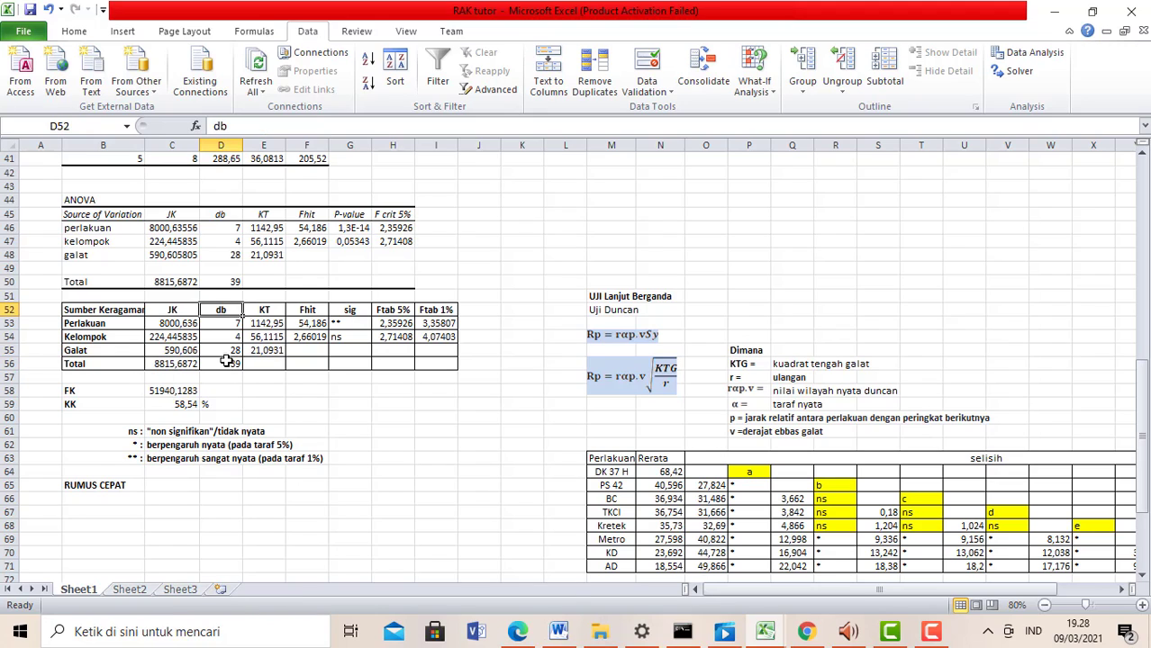
left_click(226, 390)
left_click(231, 368)
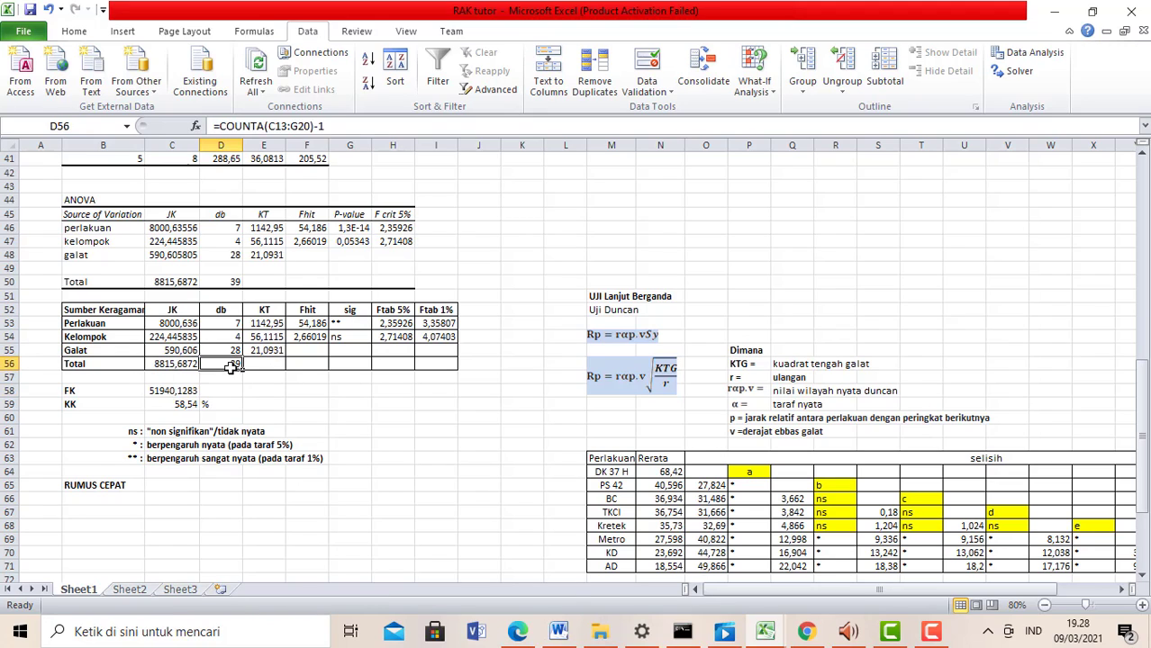
left_click(230, 377)
left_click(230, 365)
key("ctrl+Up")
left_click(227, 362)
double_click(227, 362)
left_click_drag(1142, 371, 1110, 180)
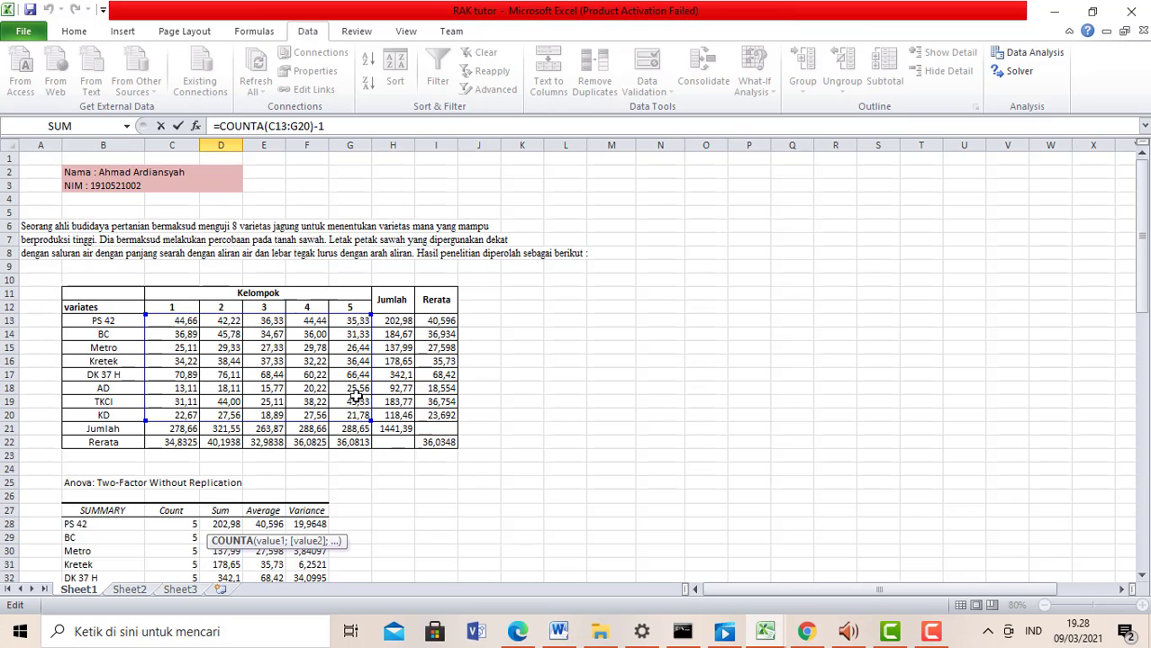
left_click_drag(1142, 221, 1141, 270)
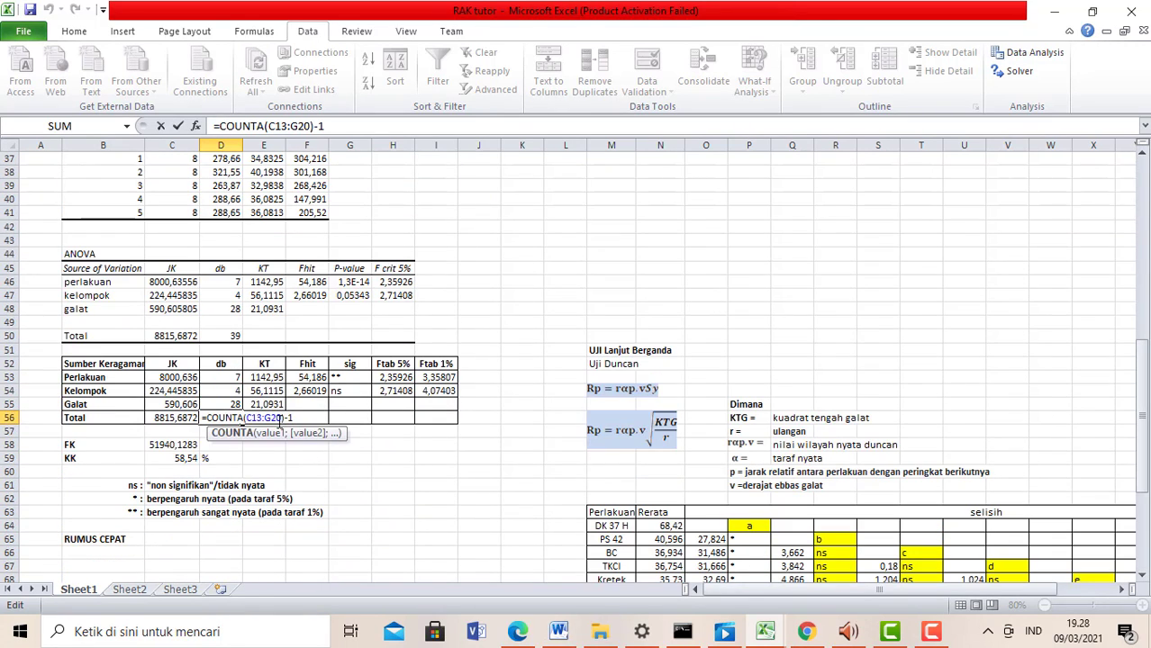
key("Return")
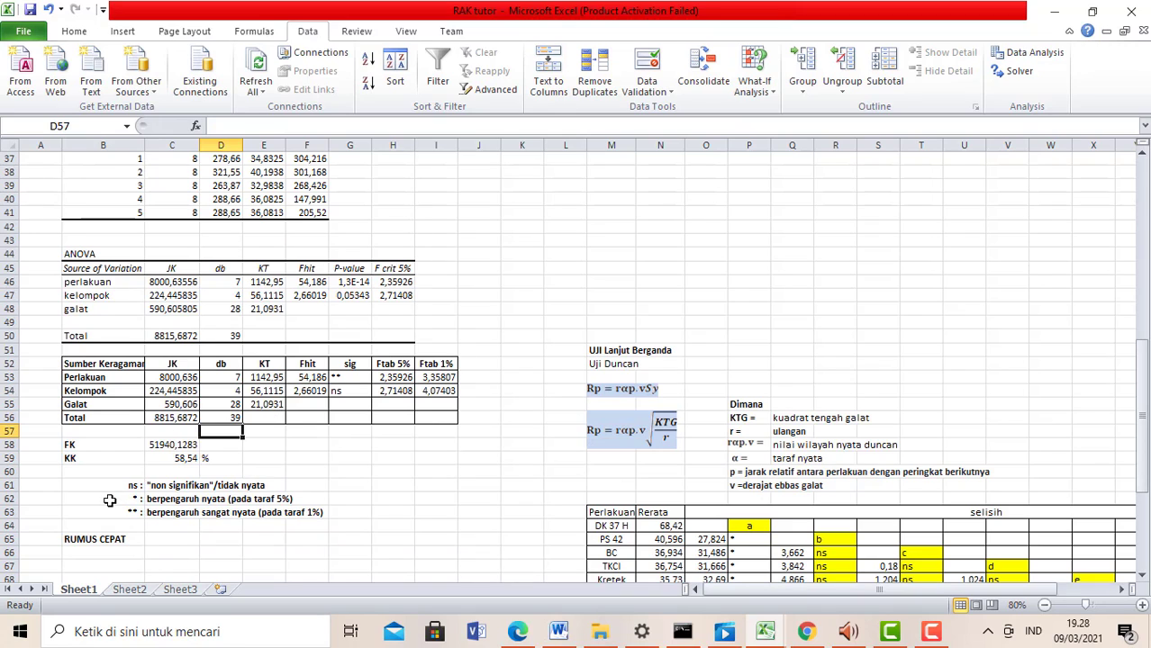
Step: Inspect the Perlakuan KT formula in E53 and the JK and db cells it references
double_click(260, 377)
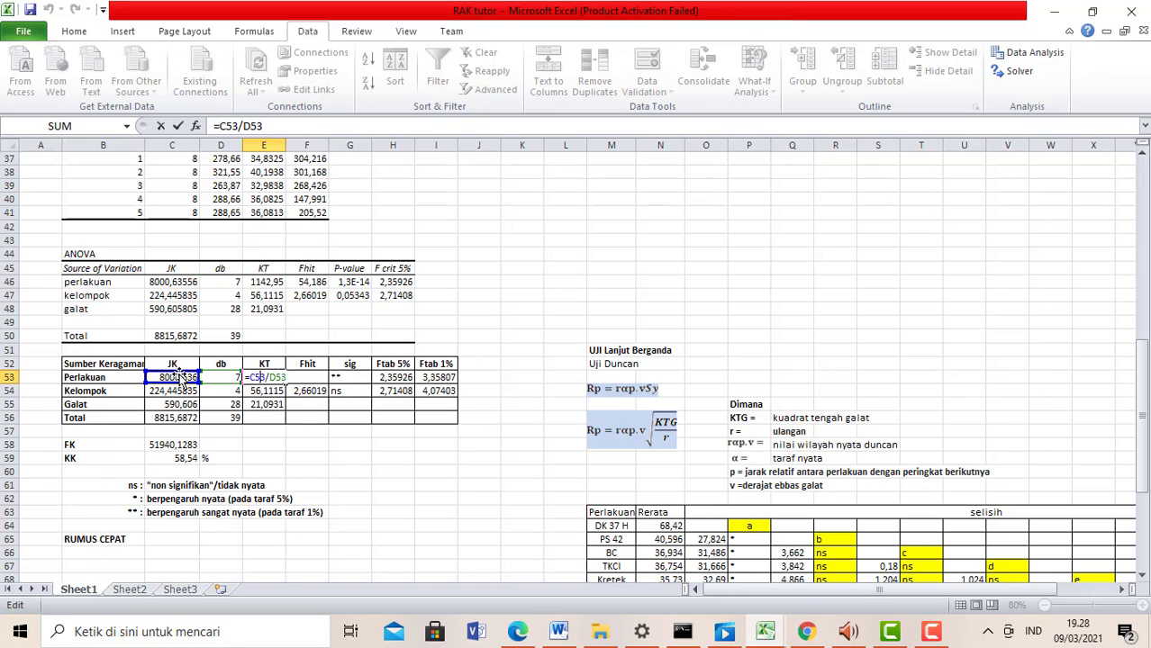
left_click_drag(185, 378, 230, 377)
key("Return")
left_click(309, 377)
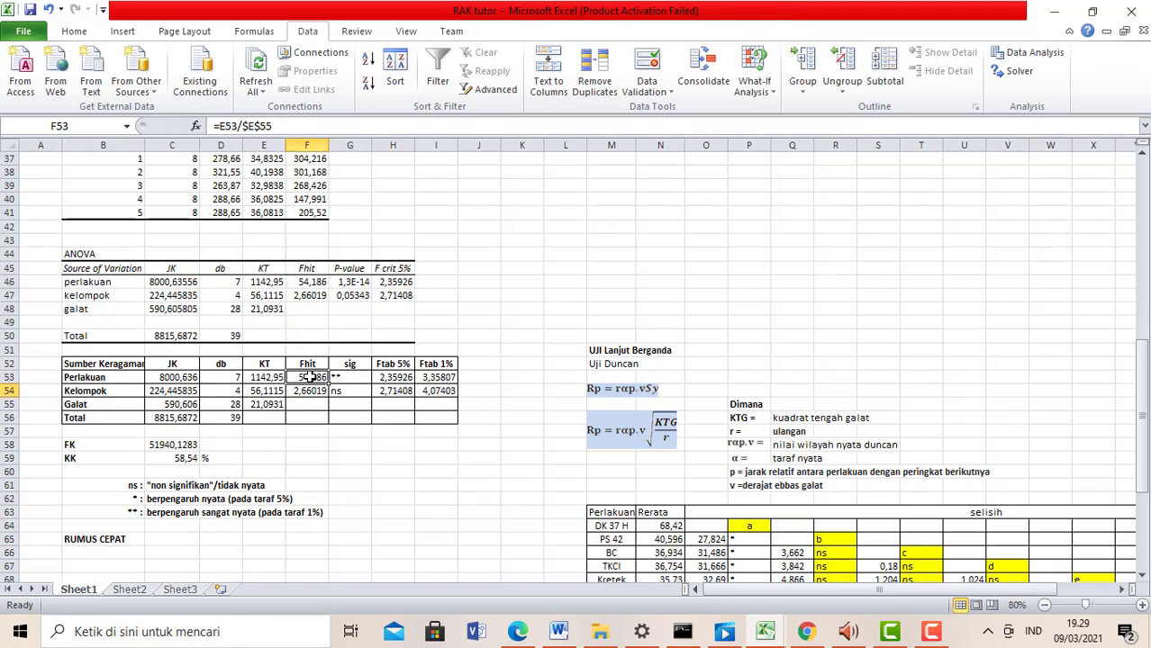
Step: Re-enter the Perlakuan KT formula in E53 as JK divided by db, =C53/D53
left_click(266, 378)
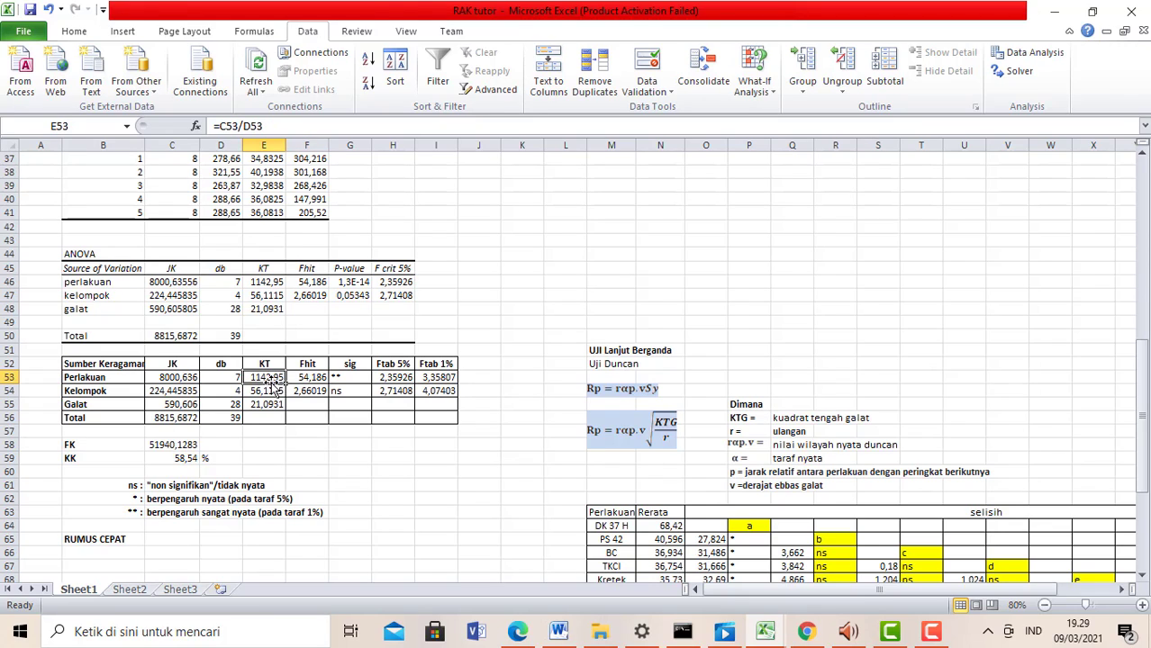
key("BackSpace")
type("=")
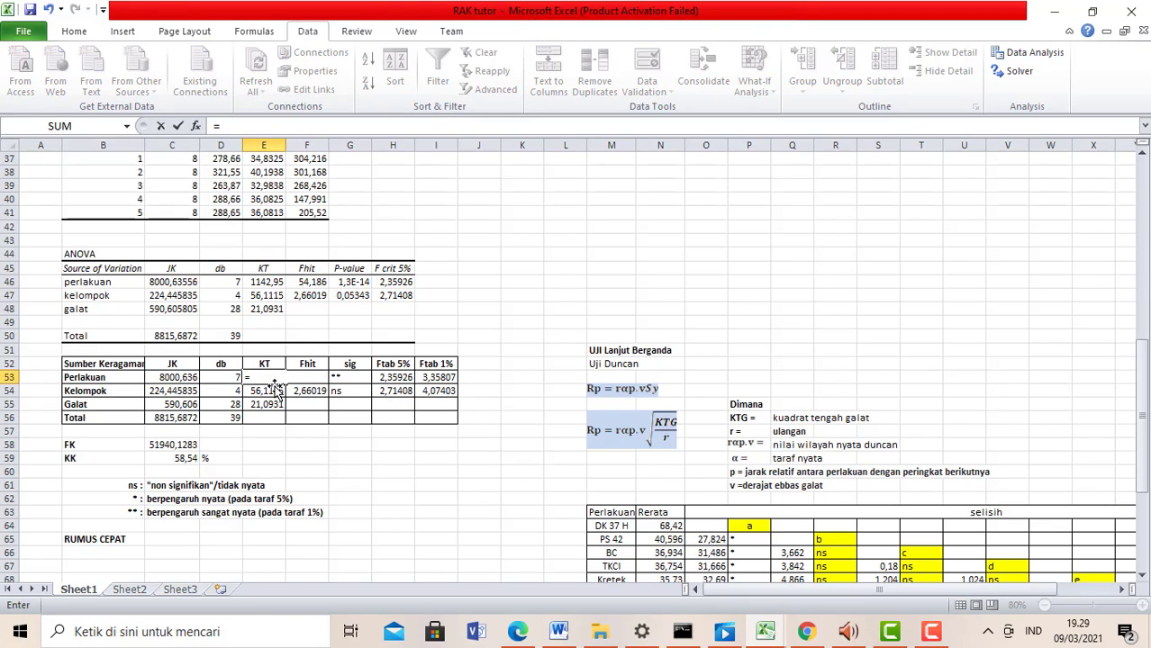
left_click(176, 378)
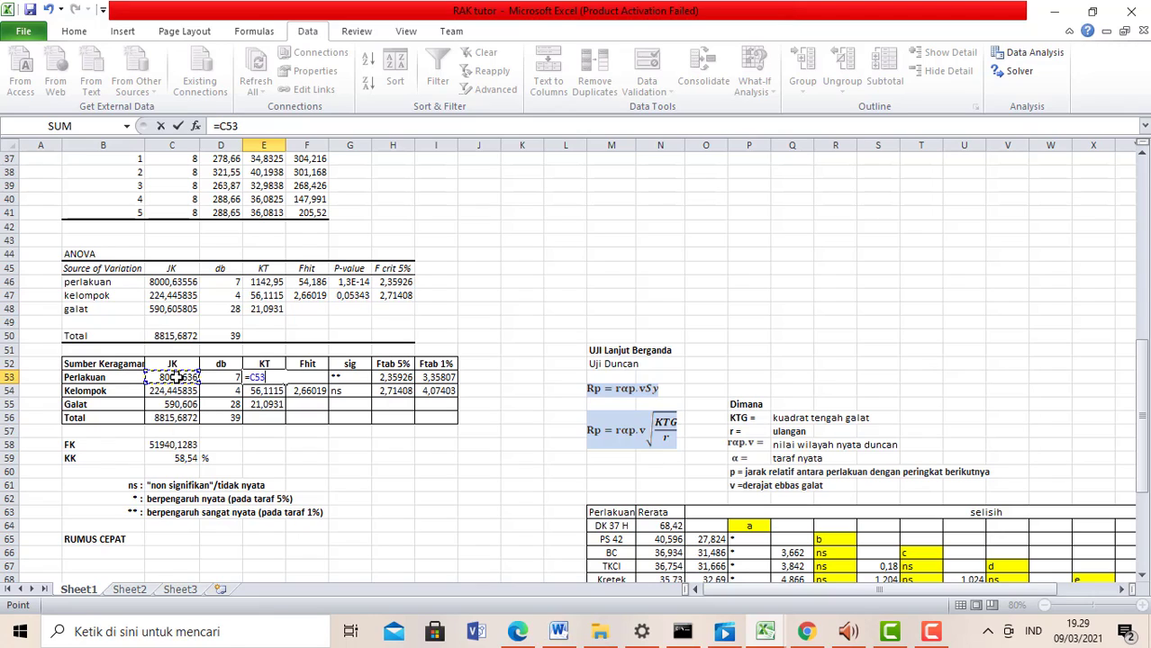
type("/")
left_click(218, 380)
key("Return")
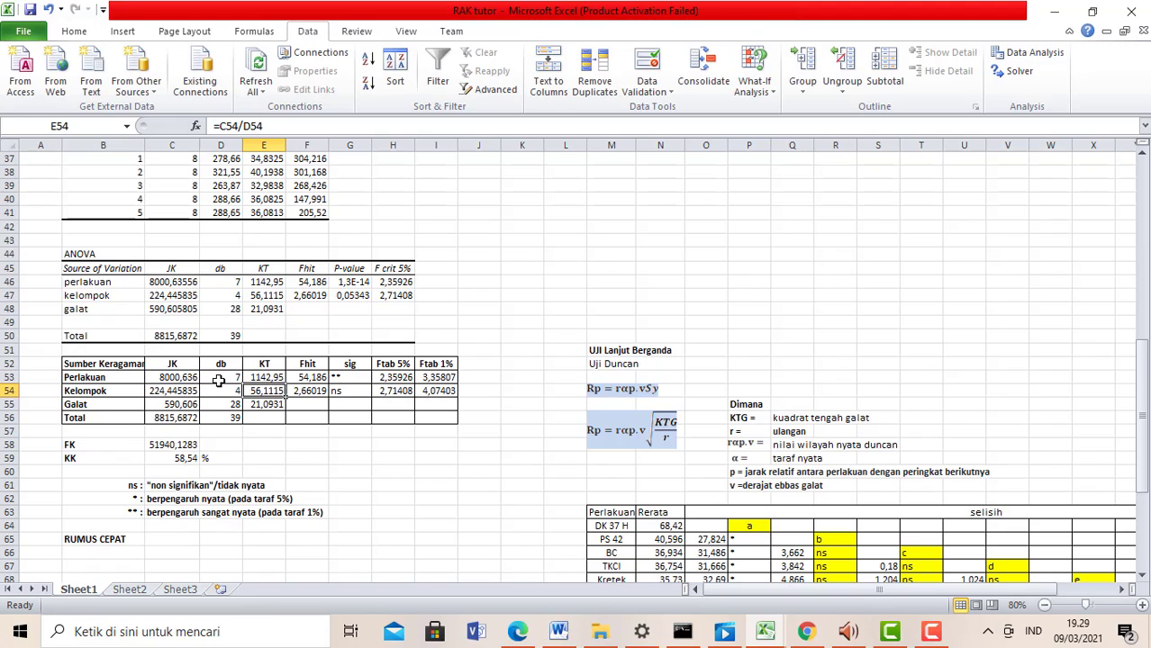
Step: Fill the KT formula from E53 down through Kelompok and Galat to E55
left_click(282, 379)
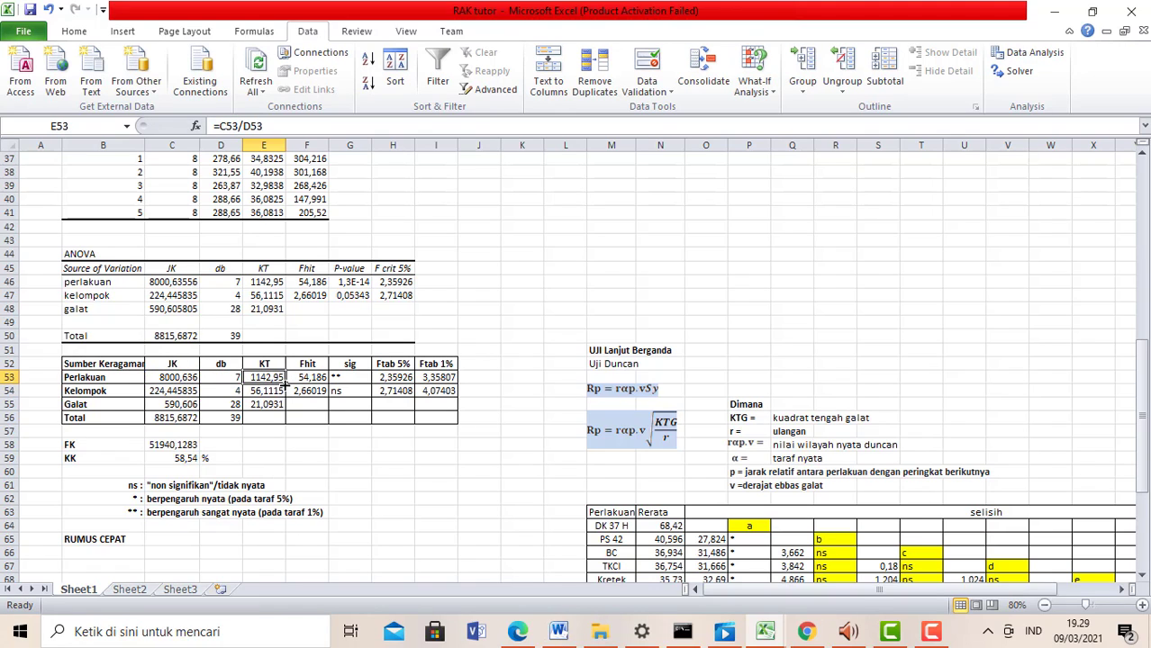
left_click_drag(285, 383, 284, 410)
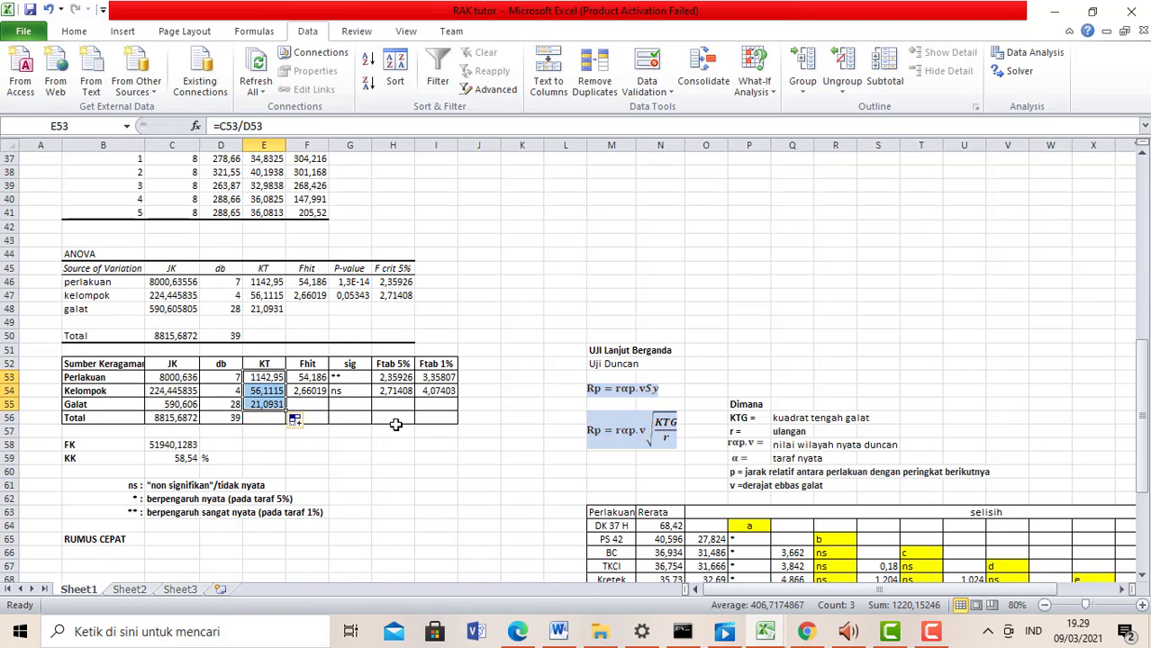
left_click(352, 485)
Step: Inspect the Perlakuan Fhit formula in F53 and the KT cells it references
left_click(308, 366)
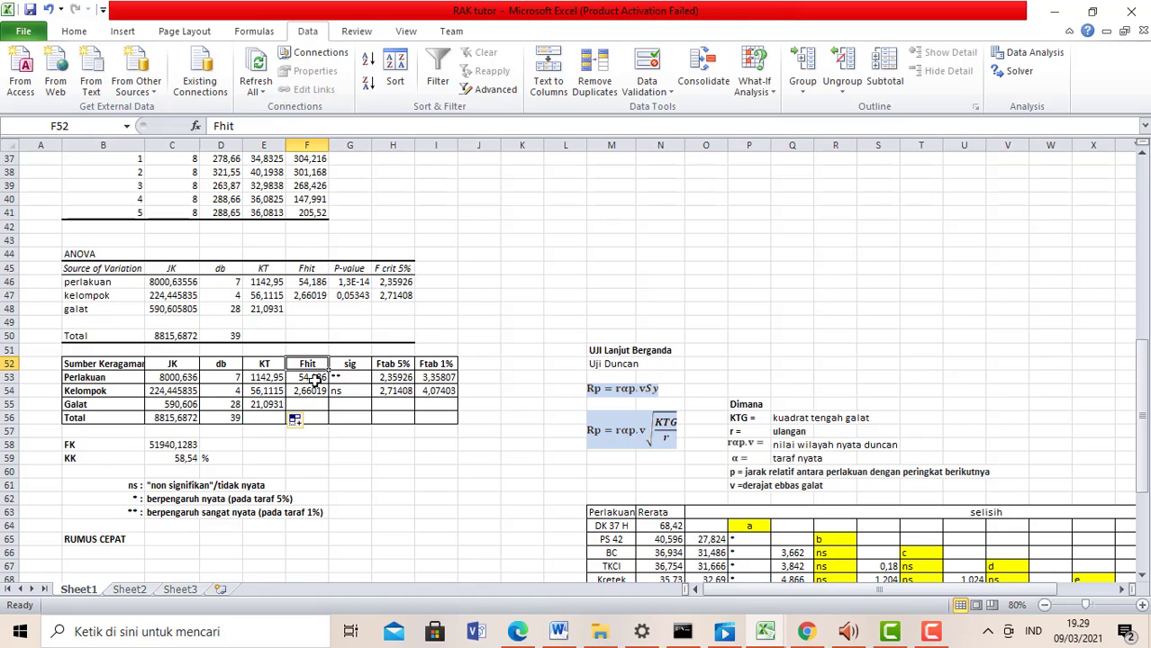
left_click(310, 378)
double_click(311, 378)
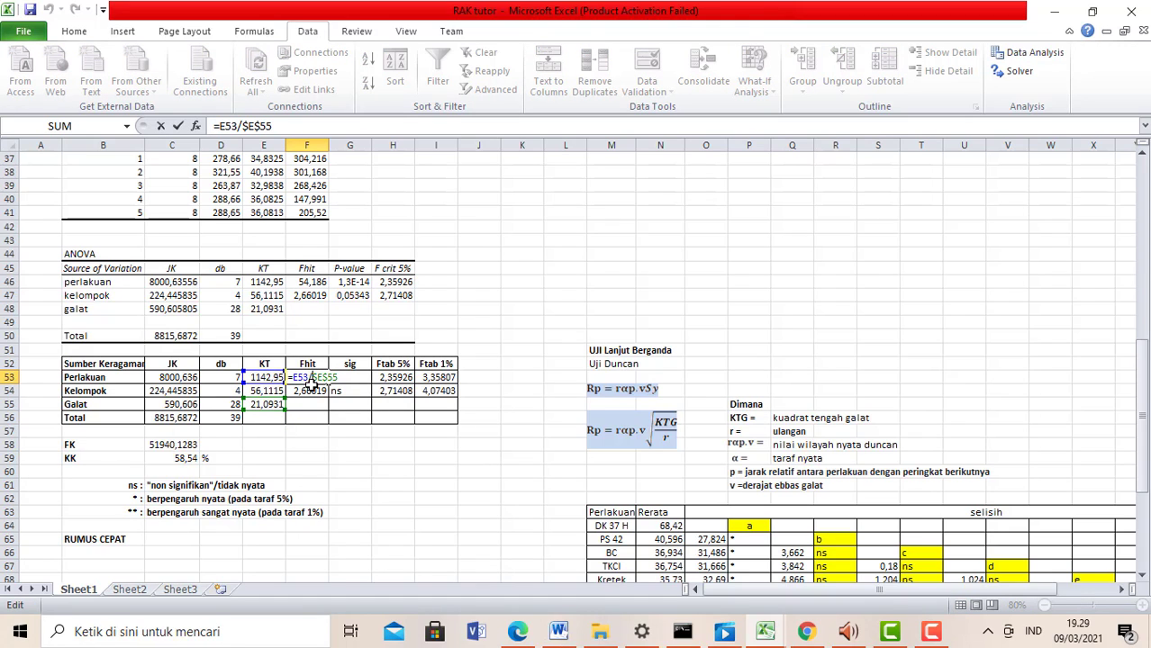
key("Return")
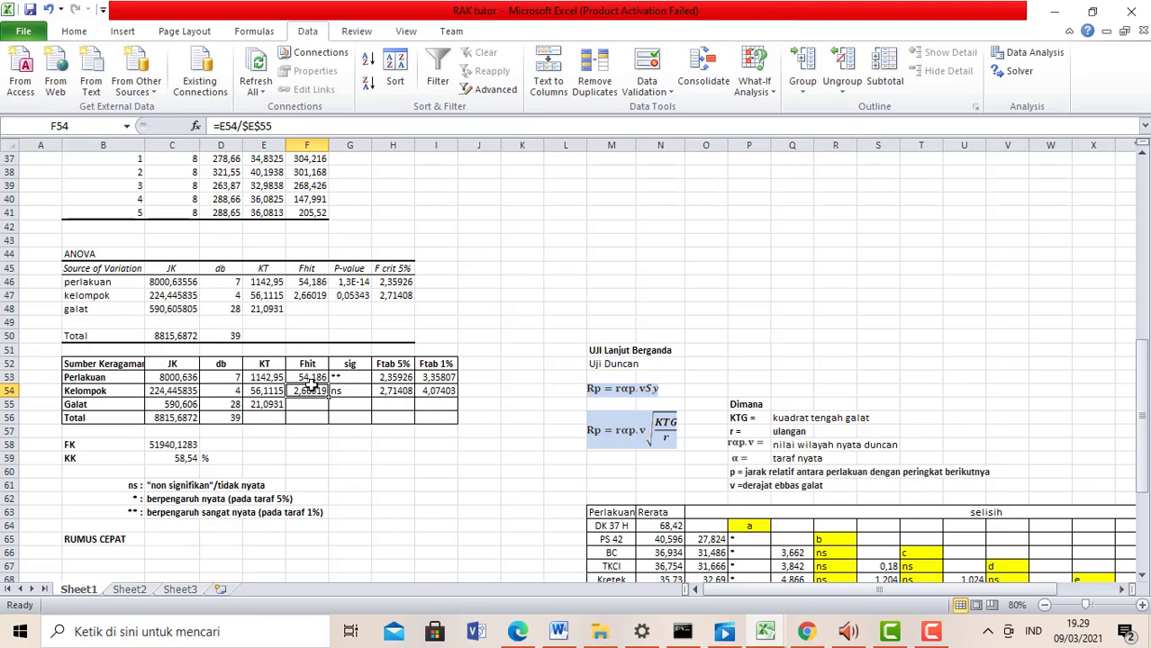
Step: Re-enter the Perlakuan Fhit formula in F53 as its KT divided by the absolute Galat KT, =E53/$E$55
left_click(311, 378)
key("BackSpace")
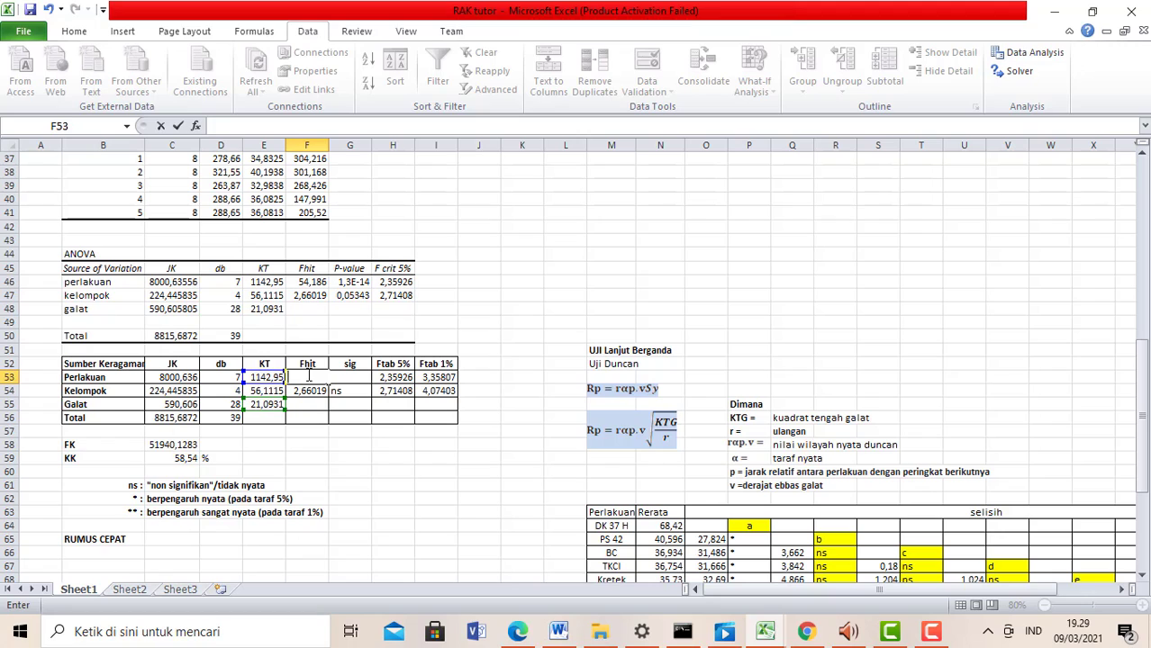
type("=")
left_click(272, 378)
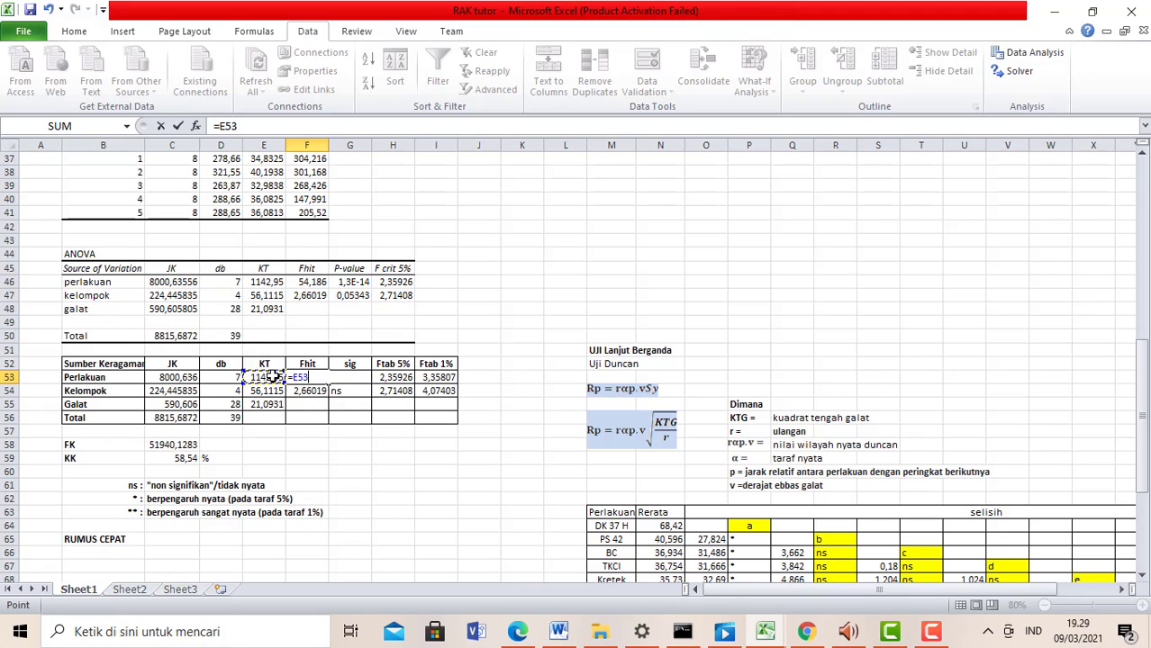
type("/")
left_click(270, 404)
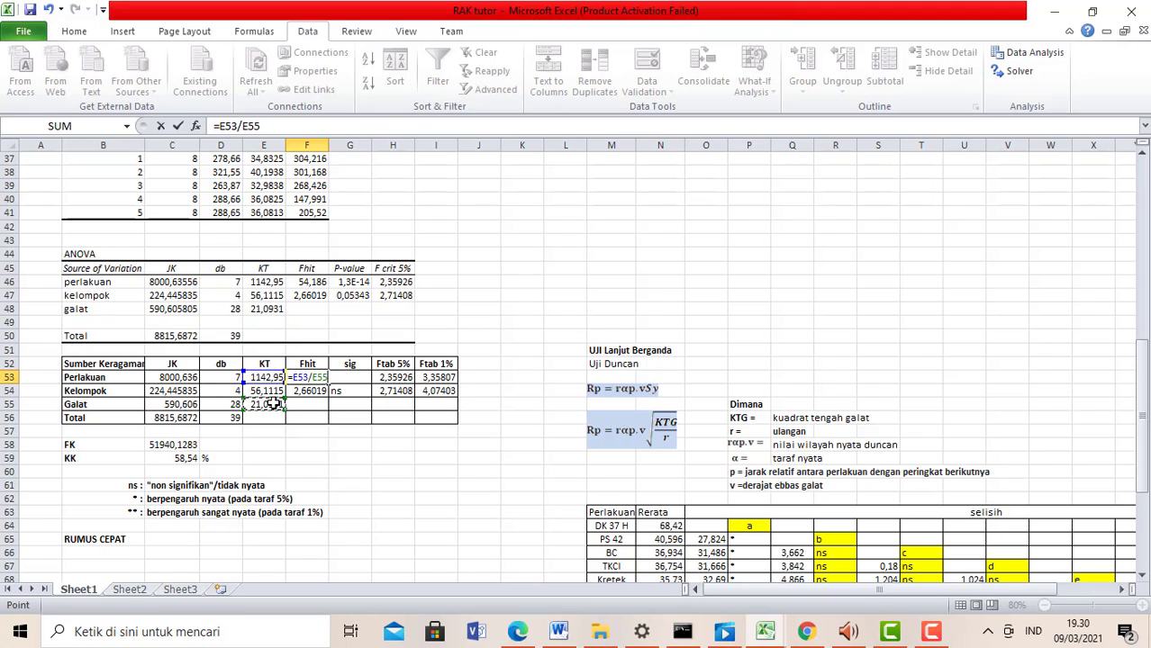
key("F4")
key("Return")
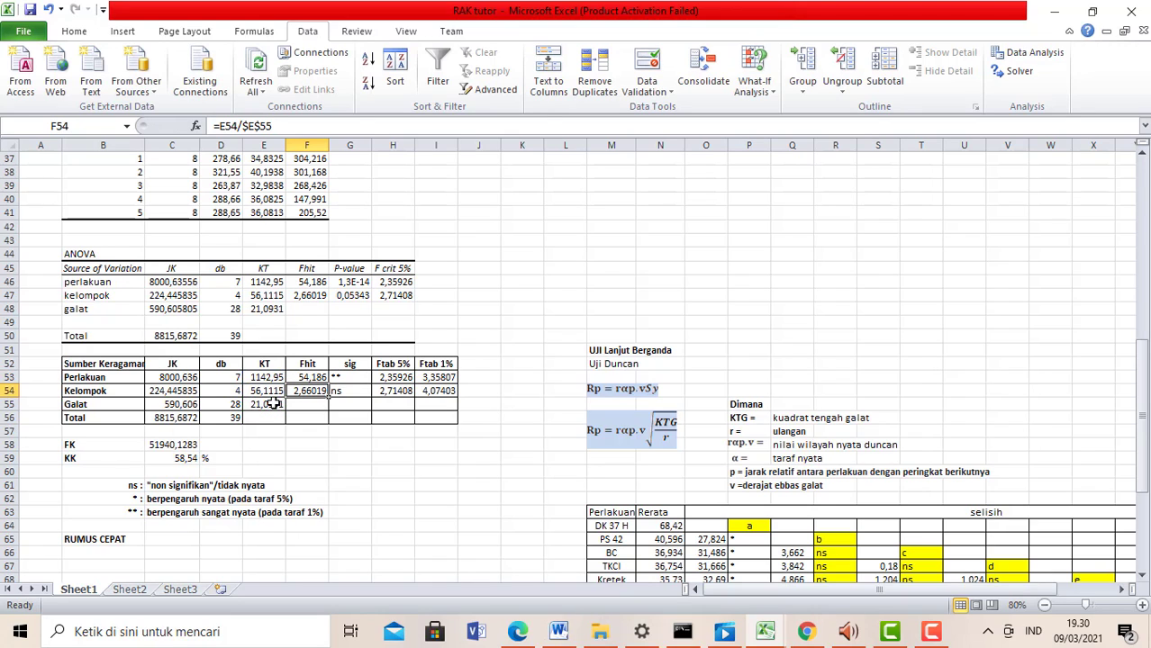
Step: Clear the Kelompok Fhit cell F54 and refill it with the formula from F53
key("BackSpace")
left_click(326, 378)
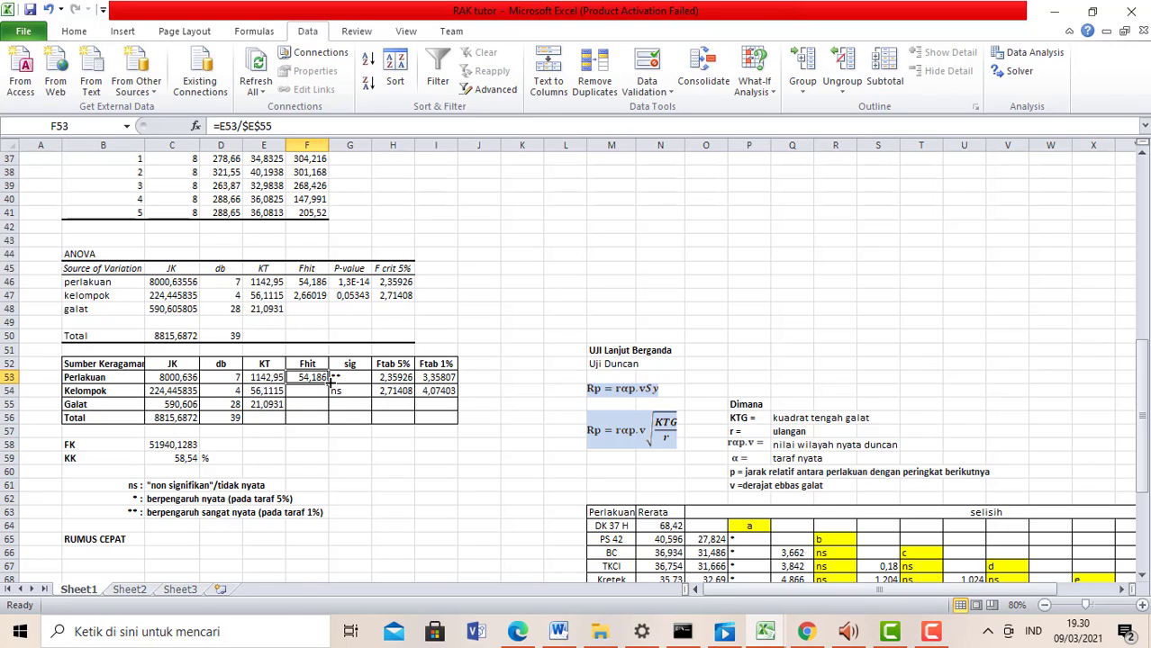
mouse_move(330, 379)
left_mouse_down()
mouse_move(326, 407)
mouse_move(326, 393)
left_mouse_up()
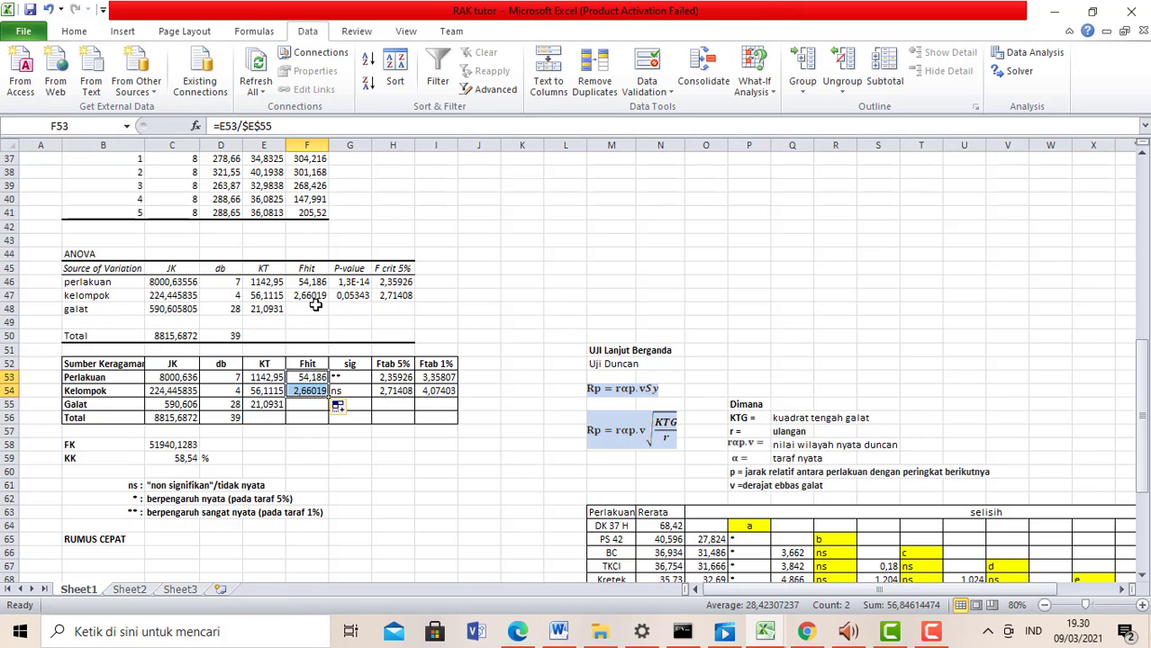
left_click(358, 444)
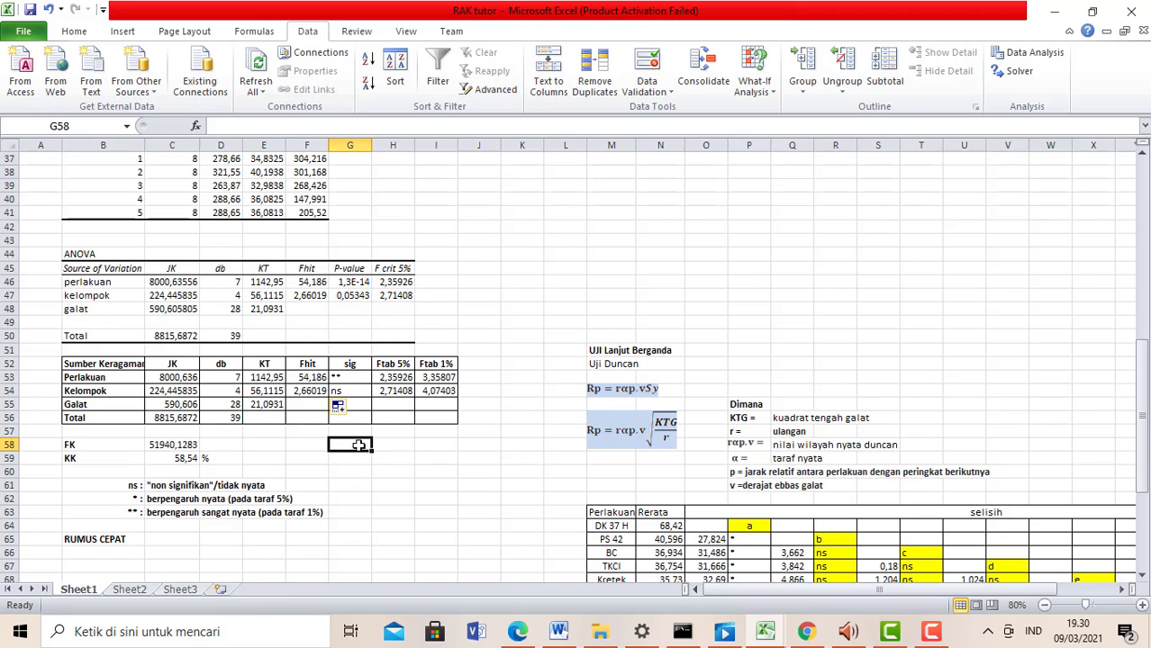
Step: Inspect the Perlakuan Ftab 5% formula in H53 and the db cells it references
left_click(394, 376)
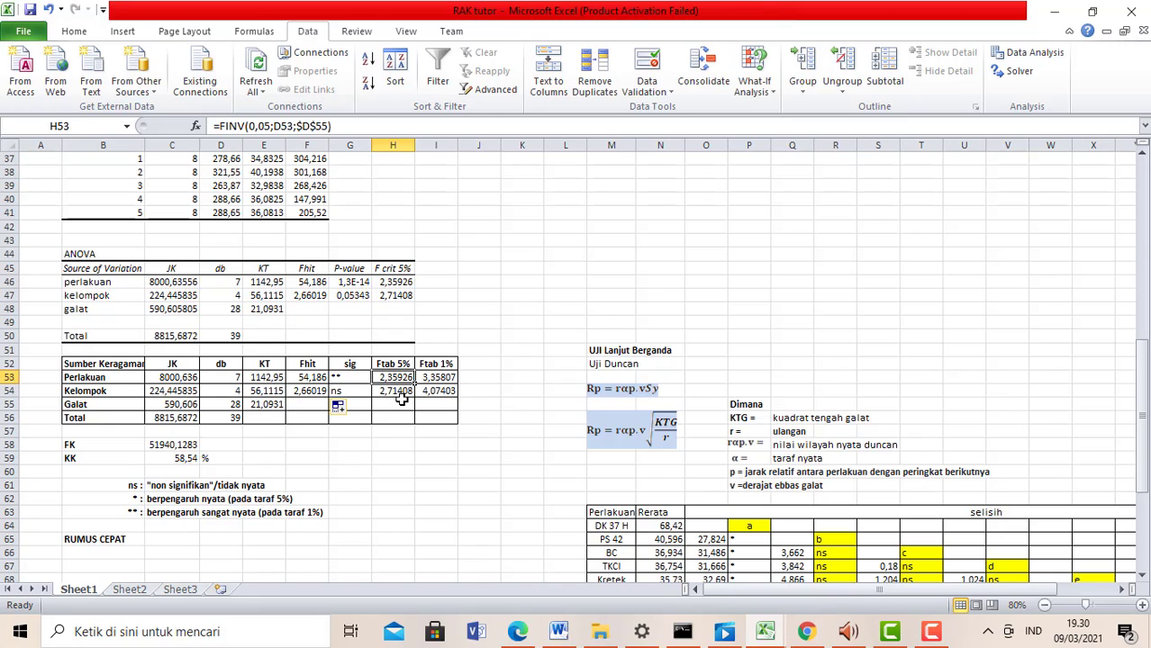
double_click(387, 376)
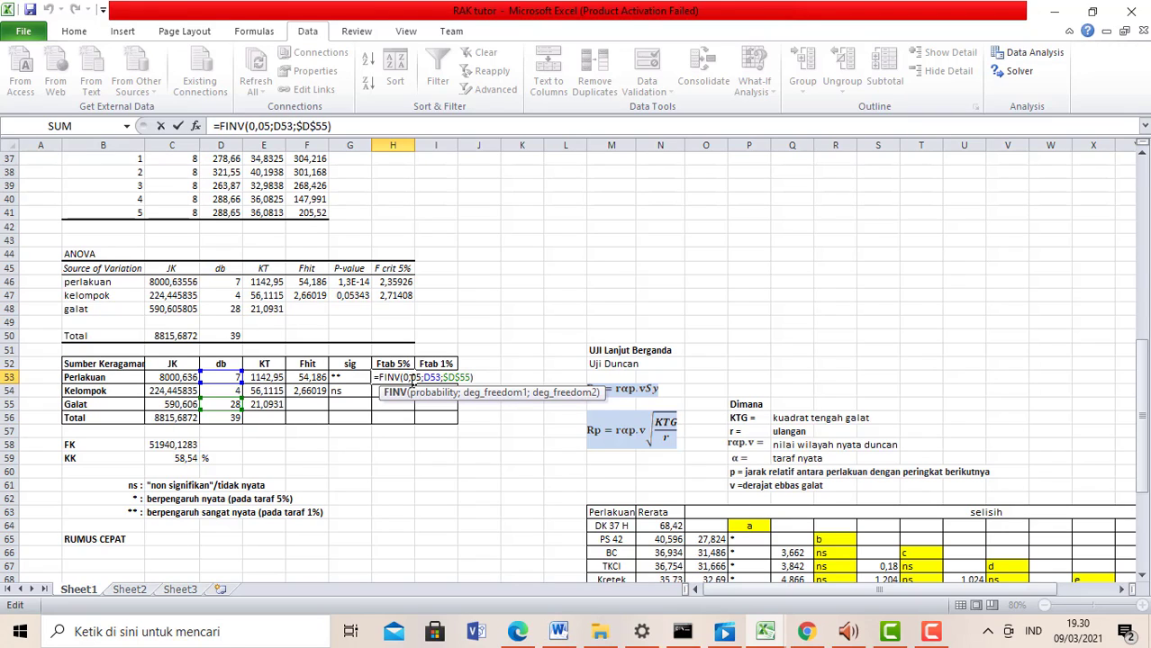
key("Return")
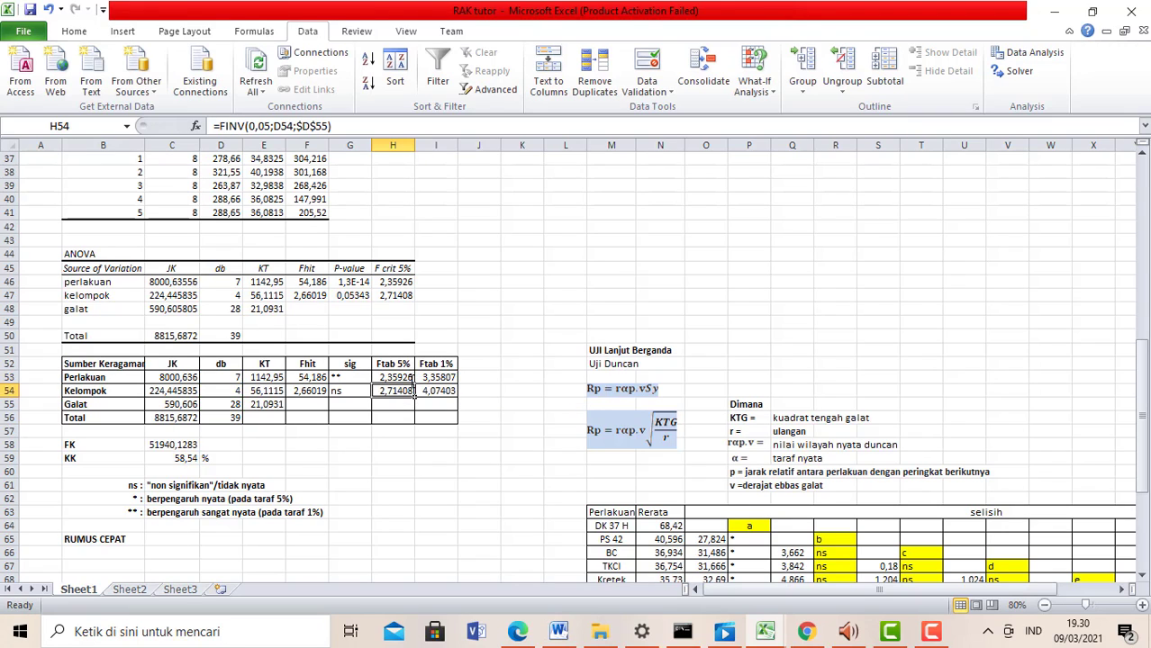
Step: Re-enter the Perlakuan Ftab 5% formula in H53 as =FINV(0,05;D53;D55), using the Perlakuan and Galat db
left_click(404, 376)
key("BackSpace")
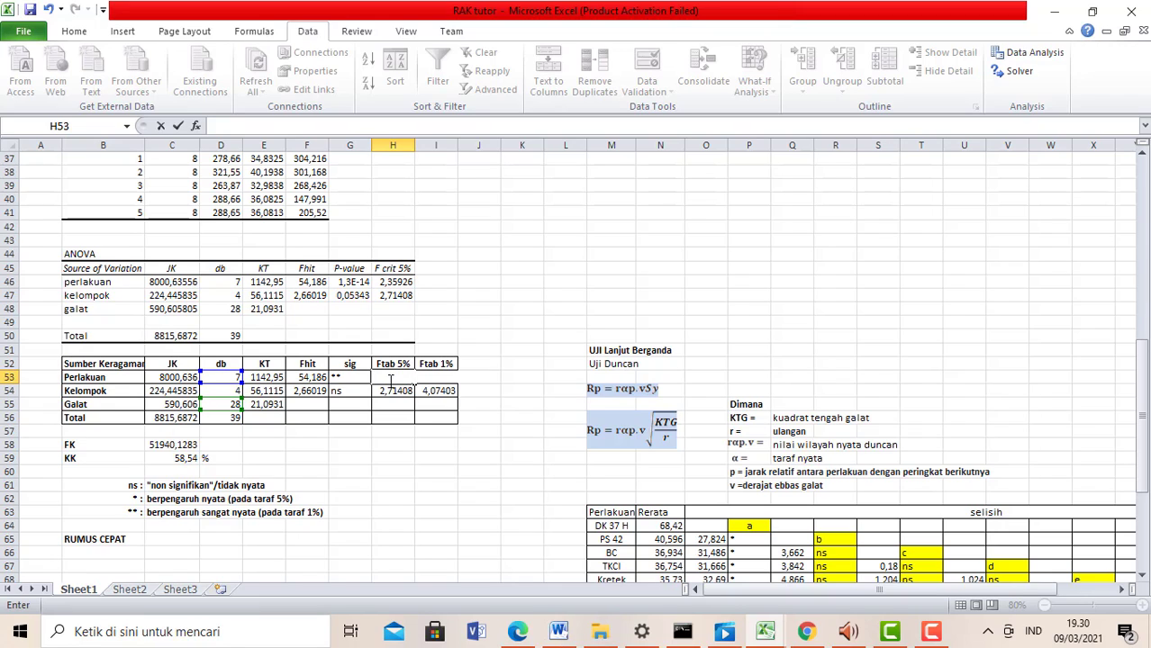
type("=")
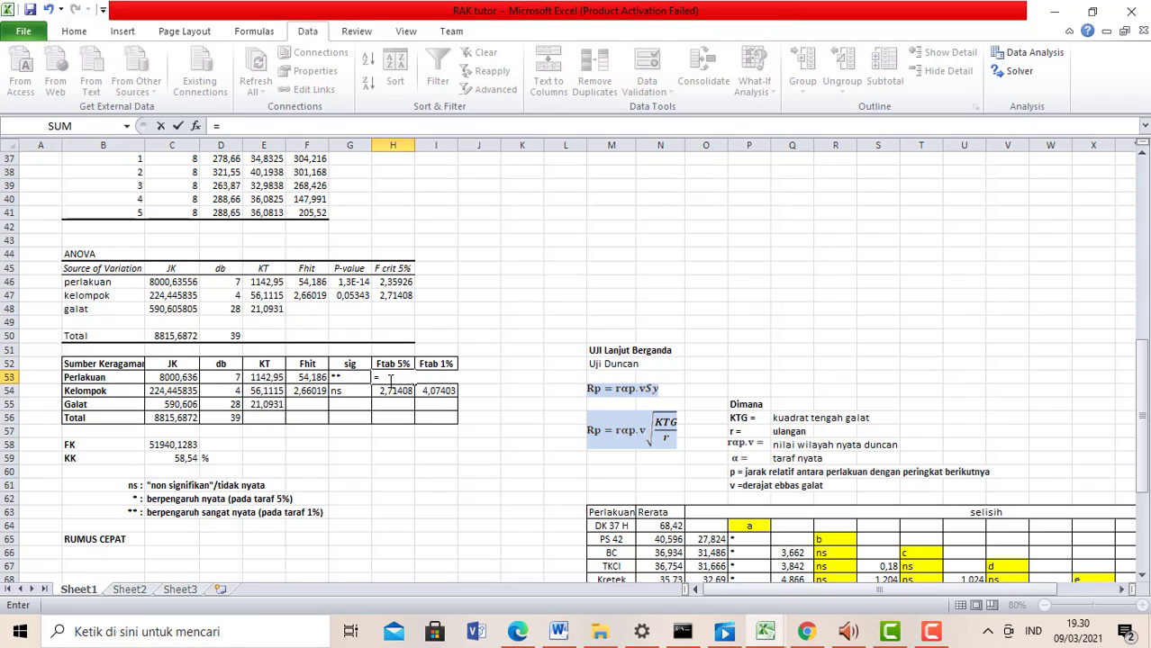
type("finv")
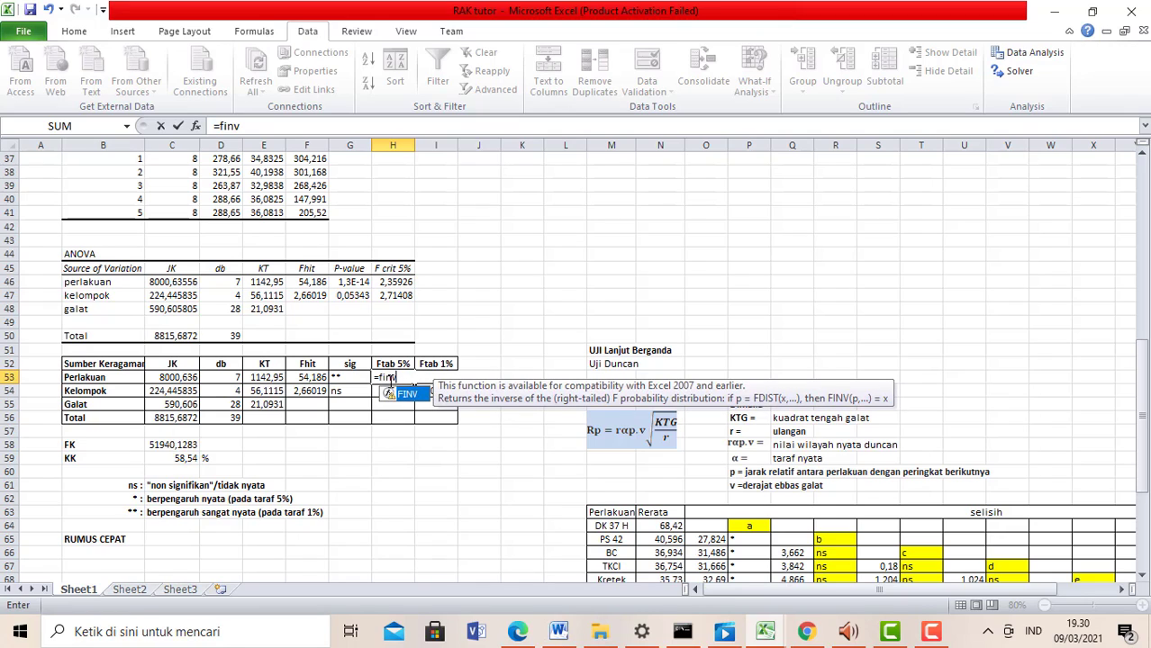
double_click(413, 395)
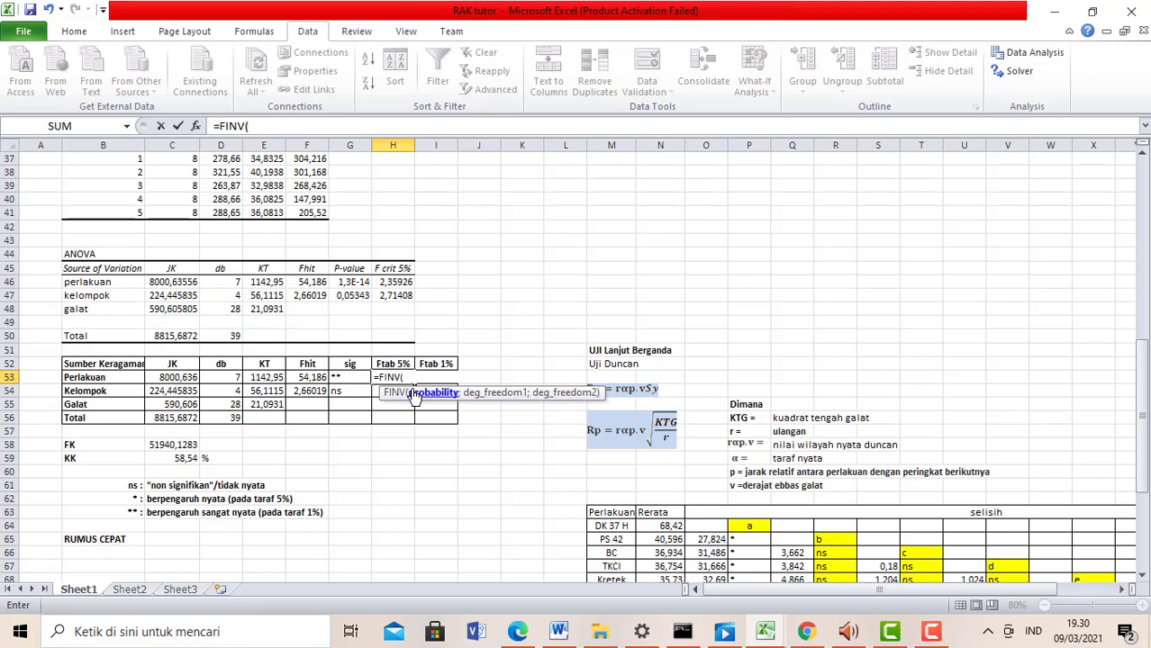
type("0,05;")
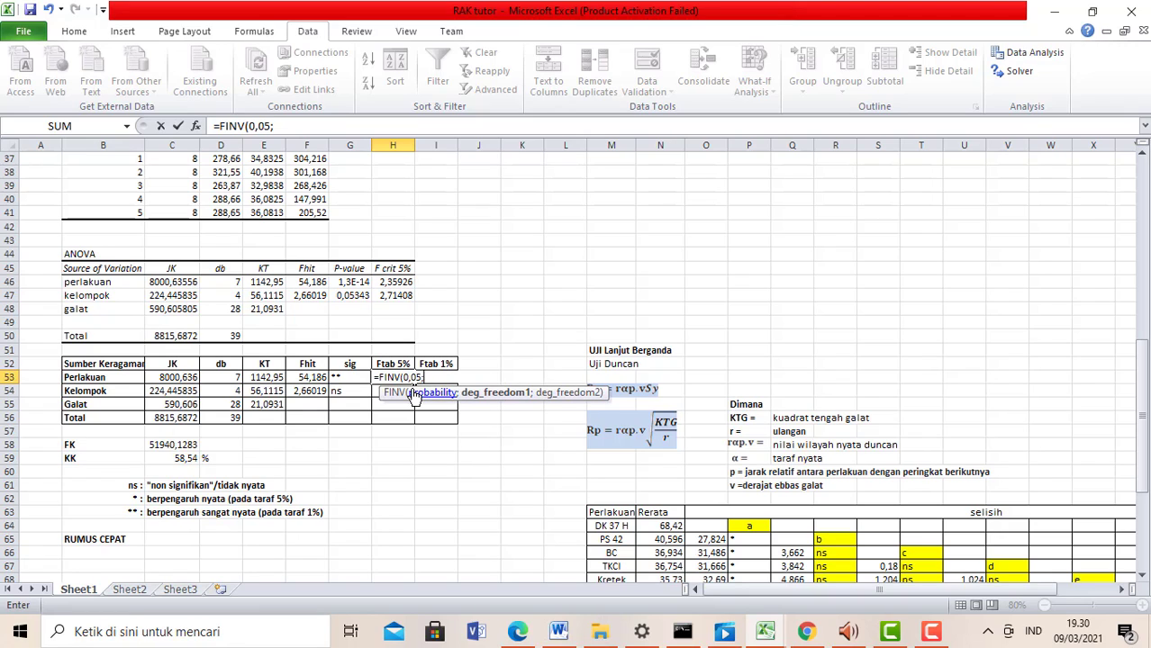
left_click(237, 377)
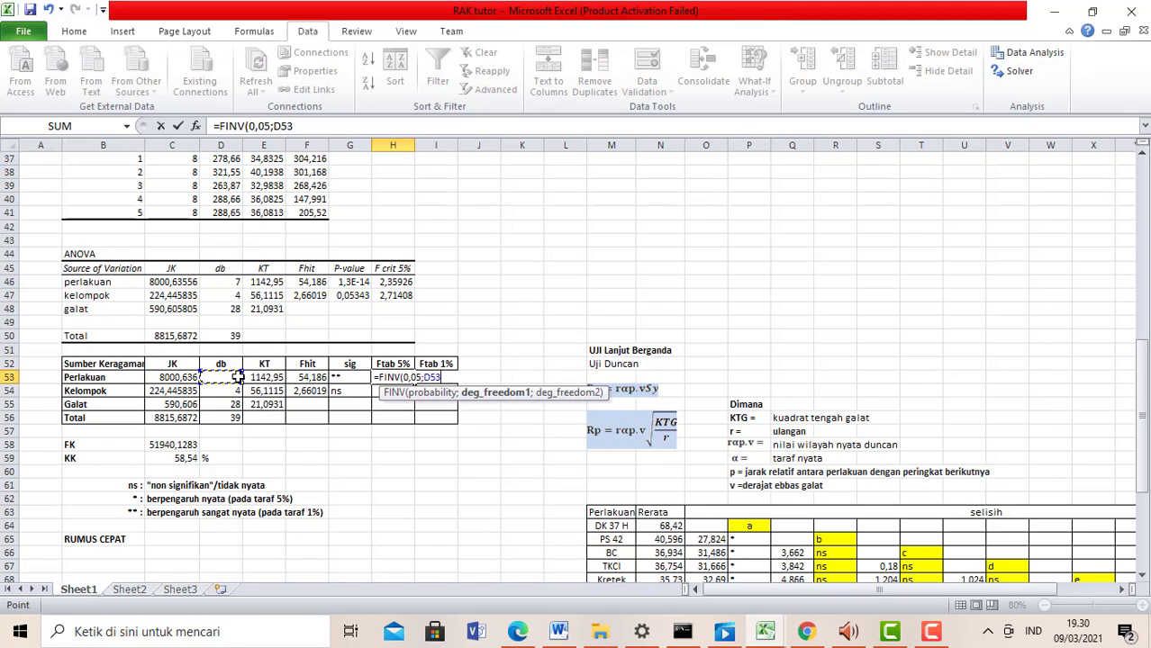
type(";")
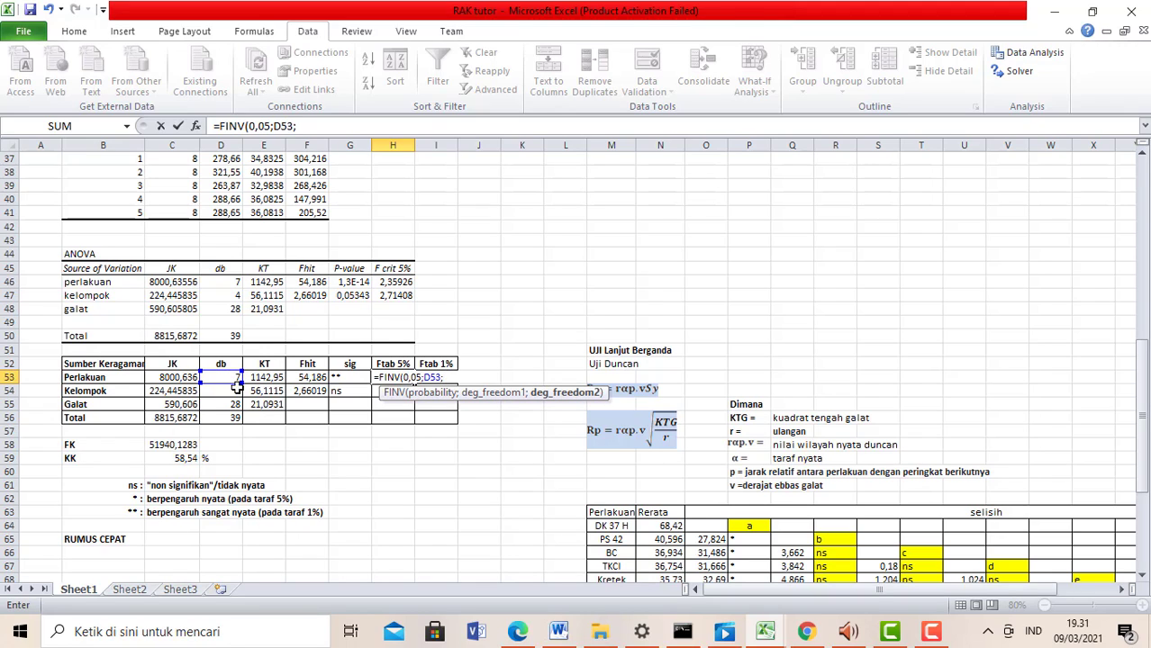
left_click(236, 405)
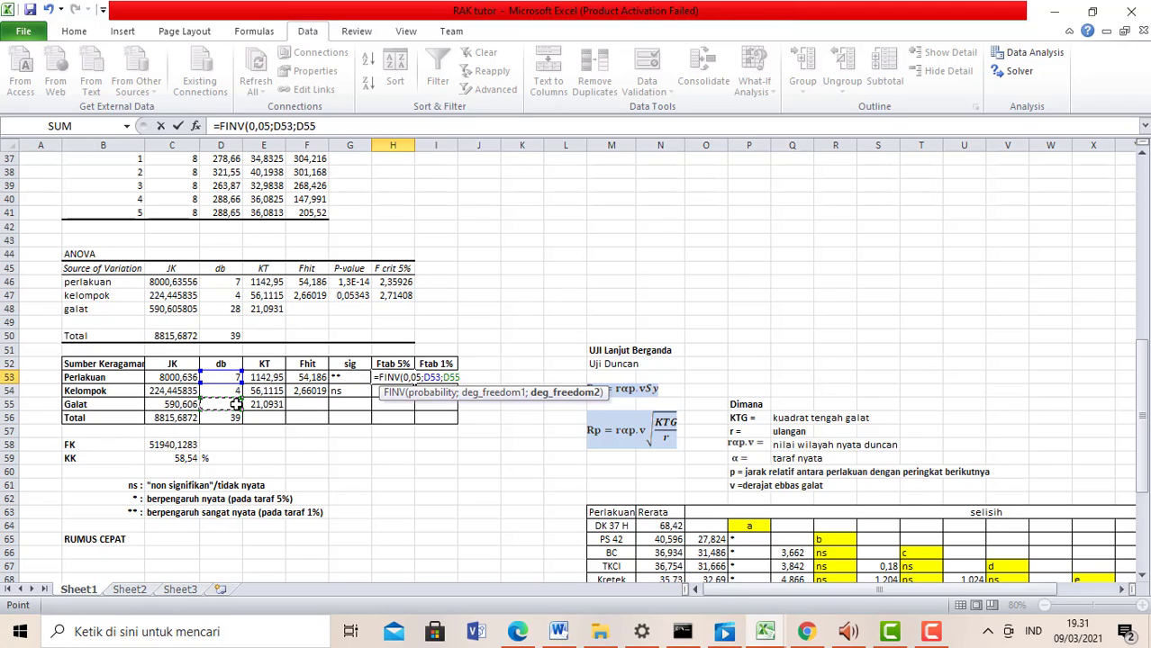
type(")")
key("Return")
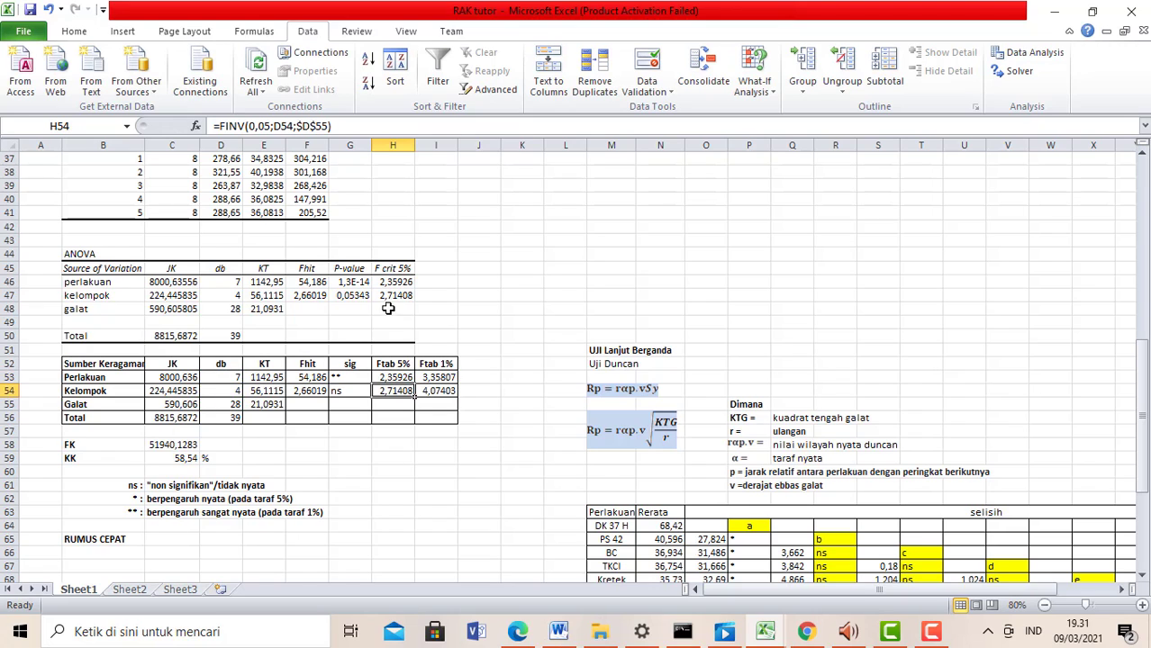
Step: Move the Ftab 5% formula from H53 onto H54, replacing its contents, and undo the move
left_click(404, 378)
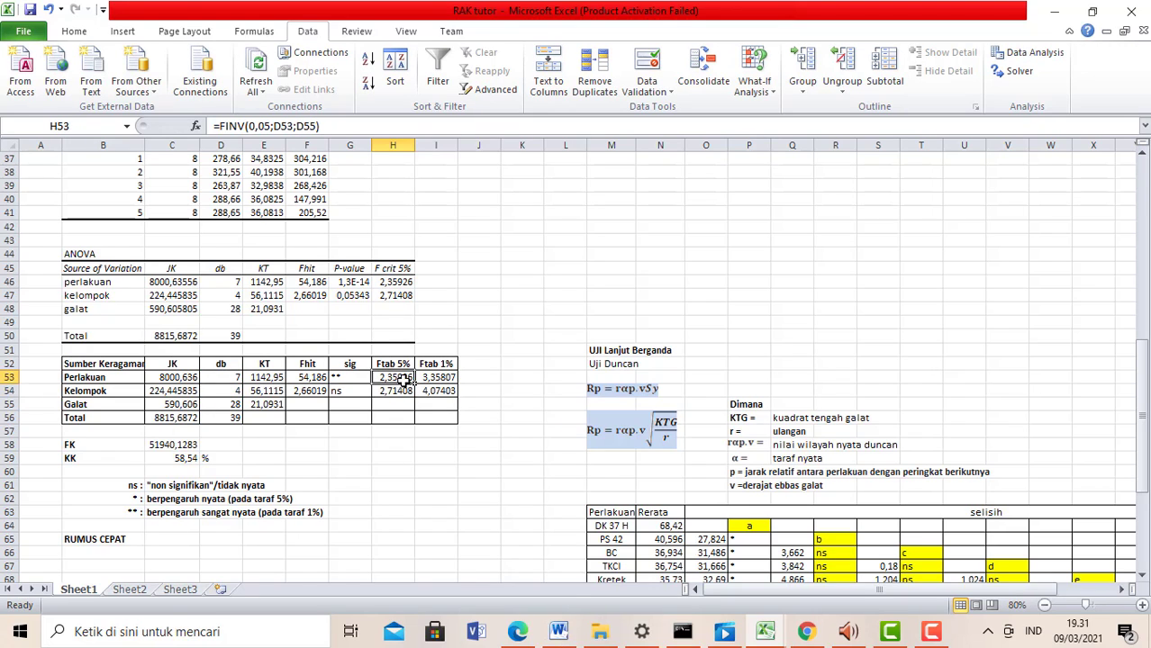
left_click_drag(408, 379, 413, 396)
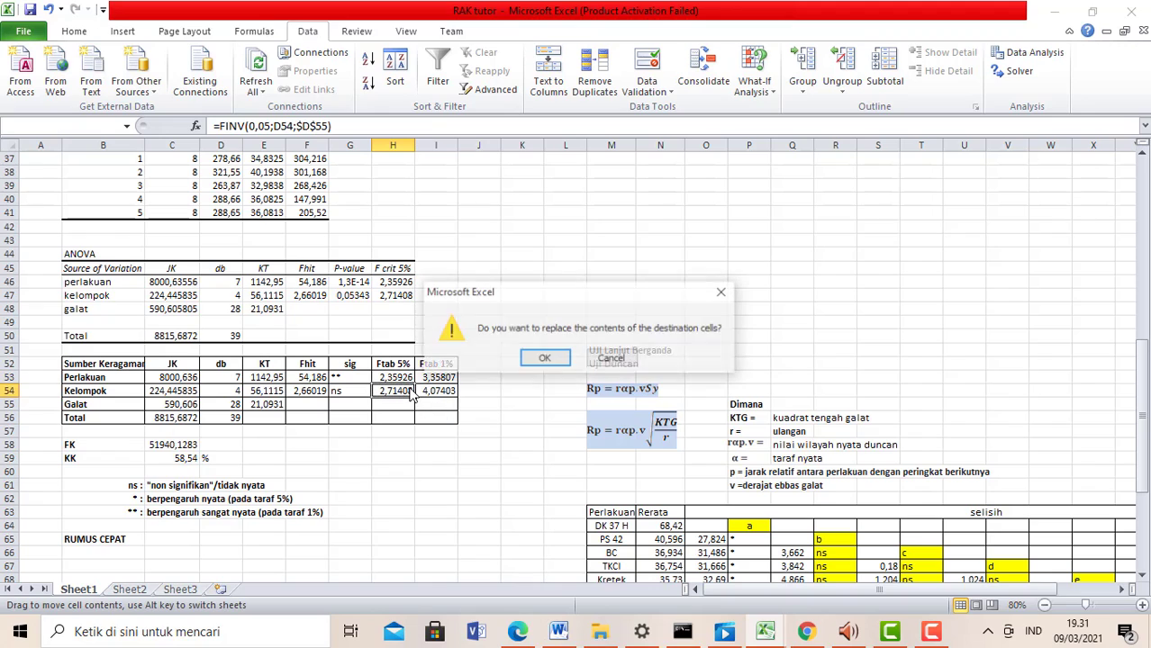
left_click(532, 360)
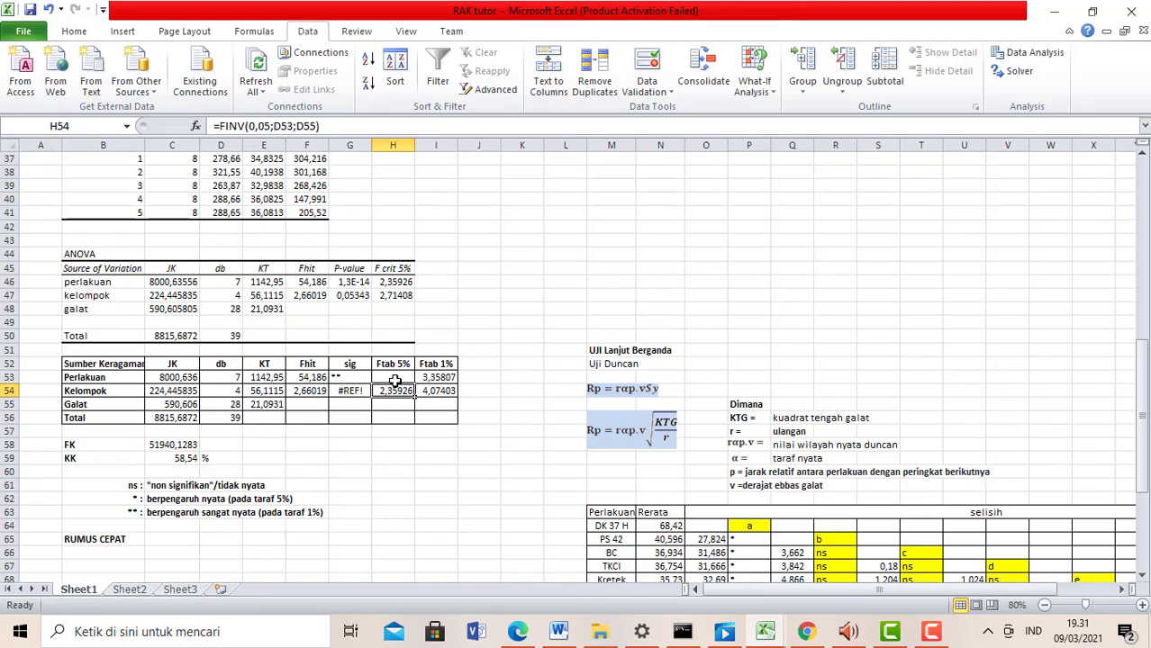
key("ctrl+z")
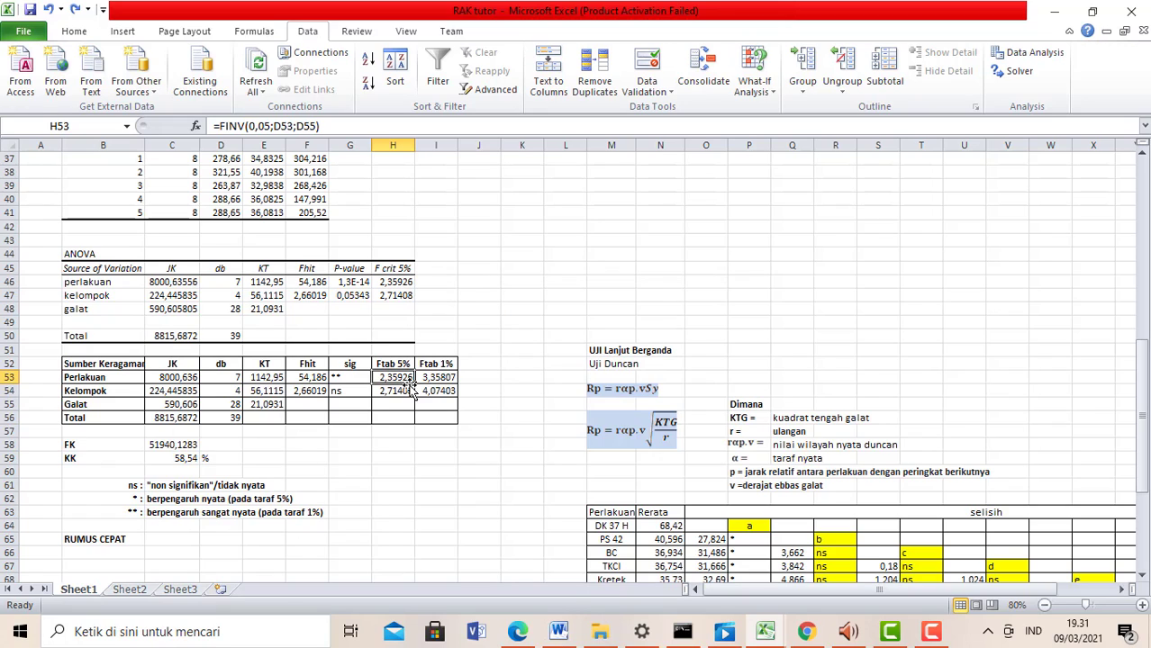
Step: Try to fill the Ftab 5% formula from H53 down to the Kelompok cell H54, and undo the fill
left_click_drag(415, 383, 411, 397)
left_click_drag(410, 399, 410, 402)
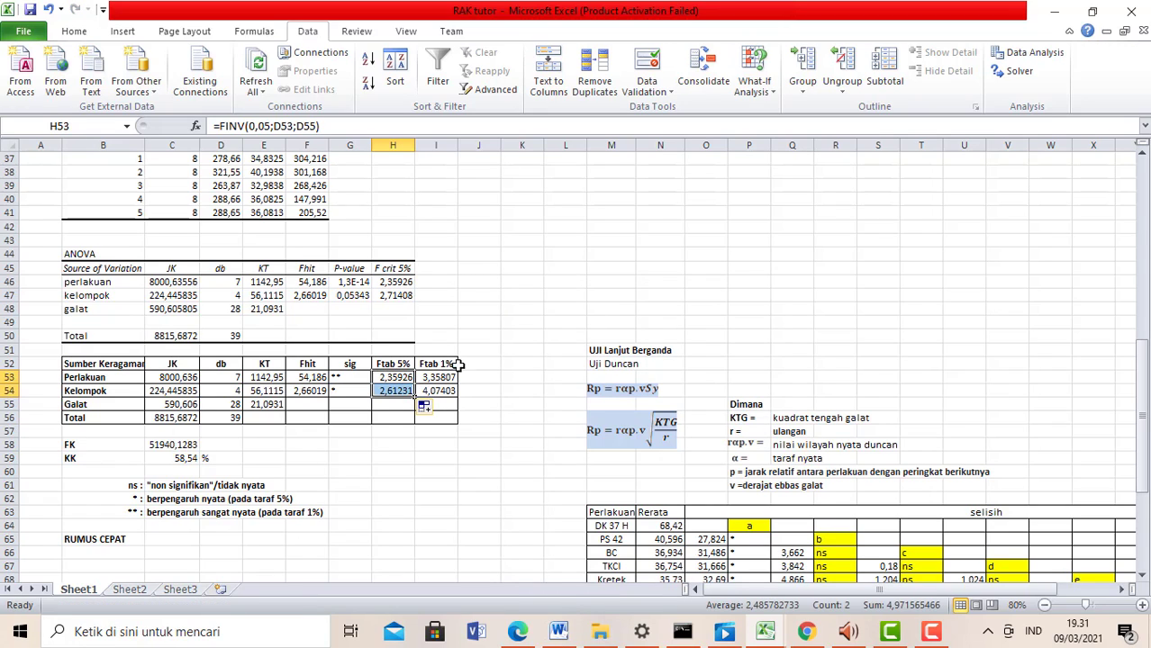
left_click(401, 378)
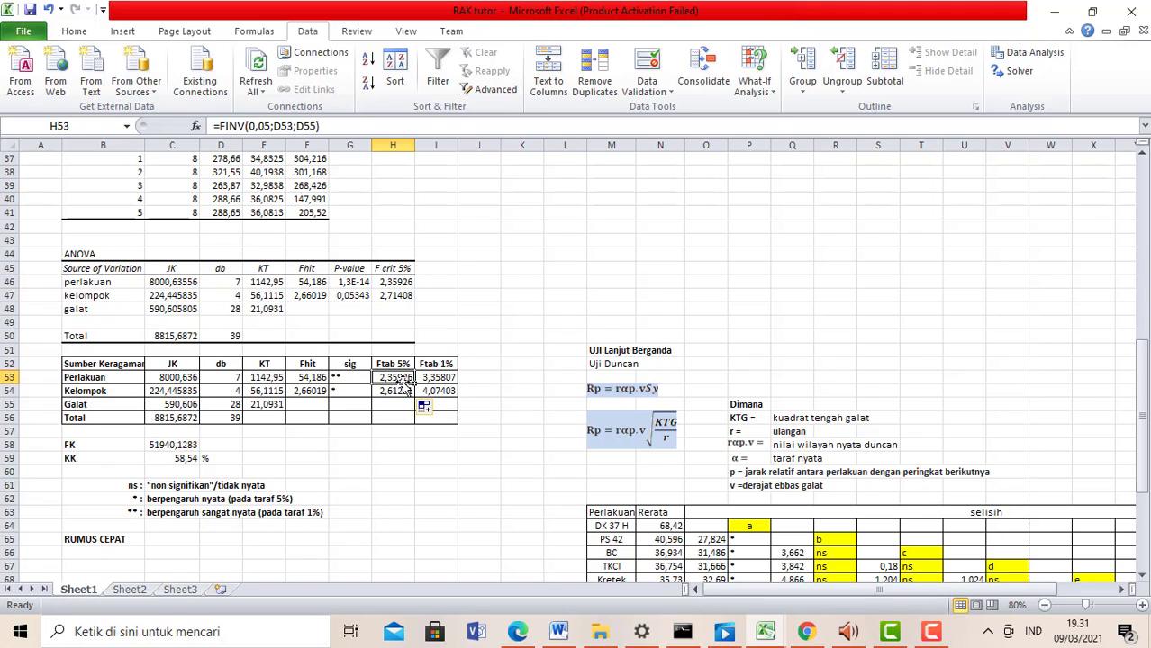
key("ctrl+z")
left_click(525, 337)
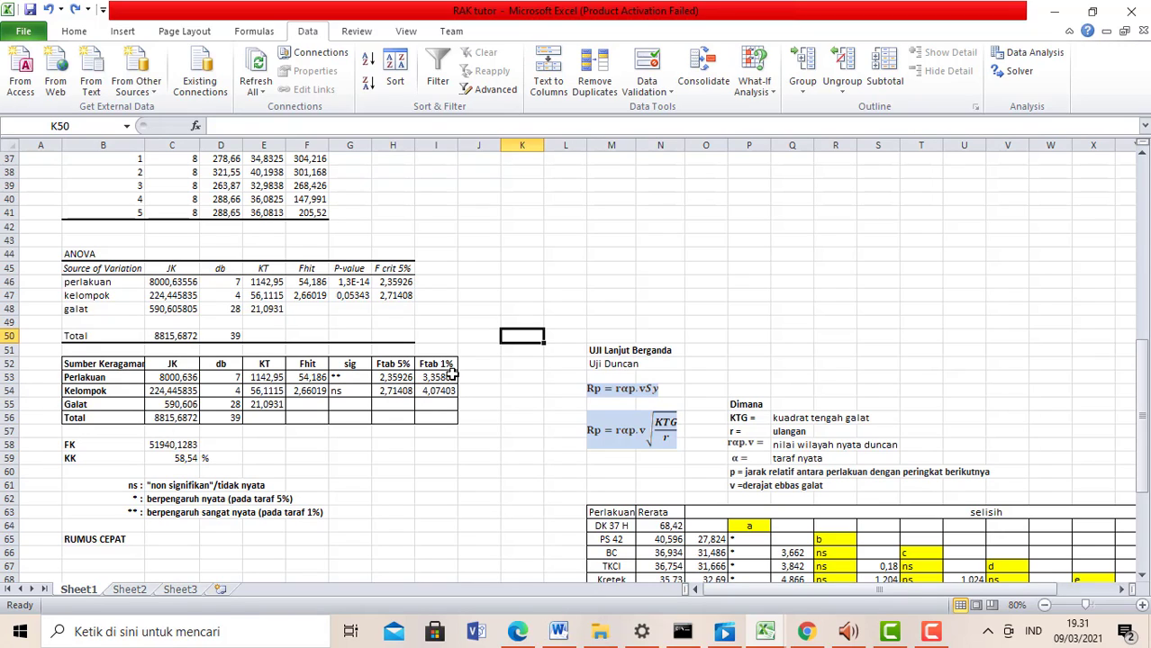
Step: Examine the Ftab 5% and 1% formulas in H53 and I53 and the nested IF formula in the Perlakuan sig cell G53
left_click(396, 379)
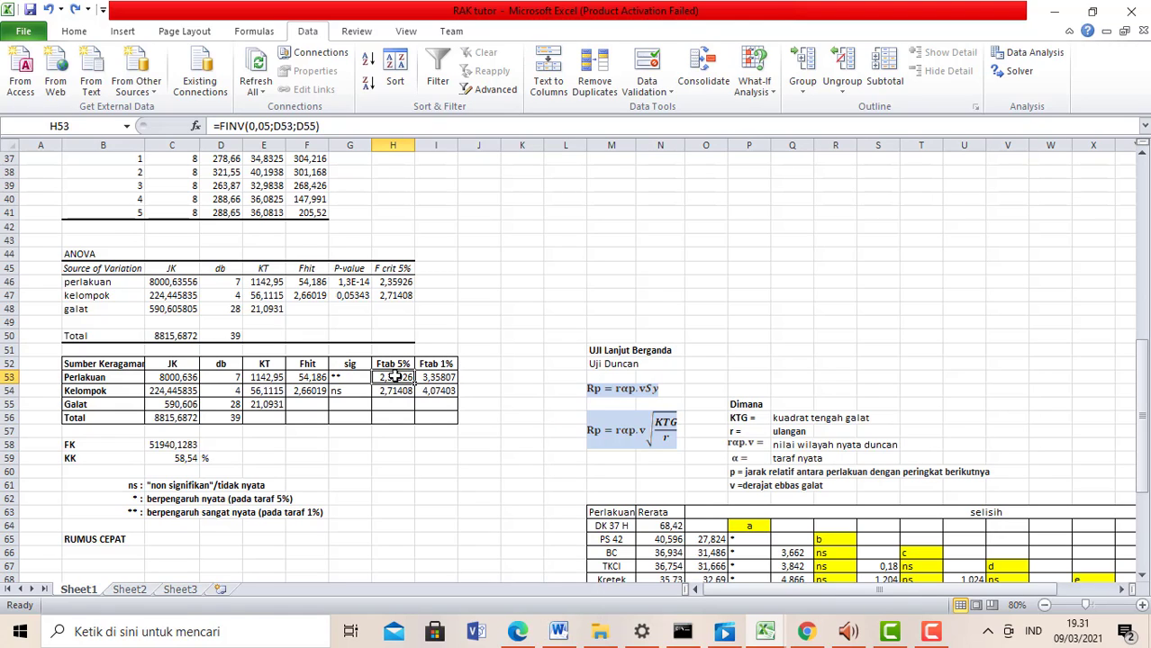
left_click(427, 385)
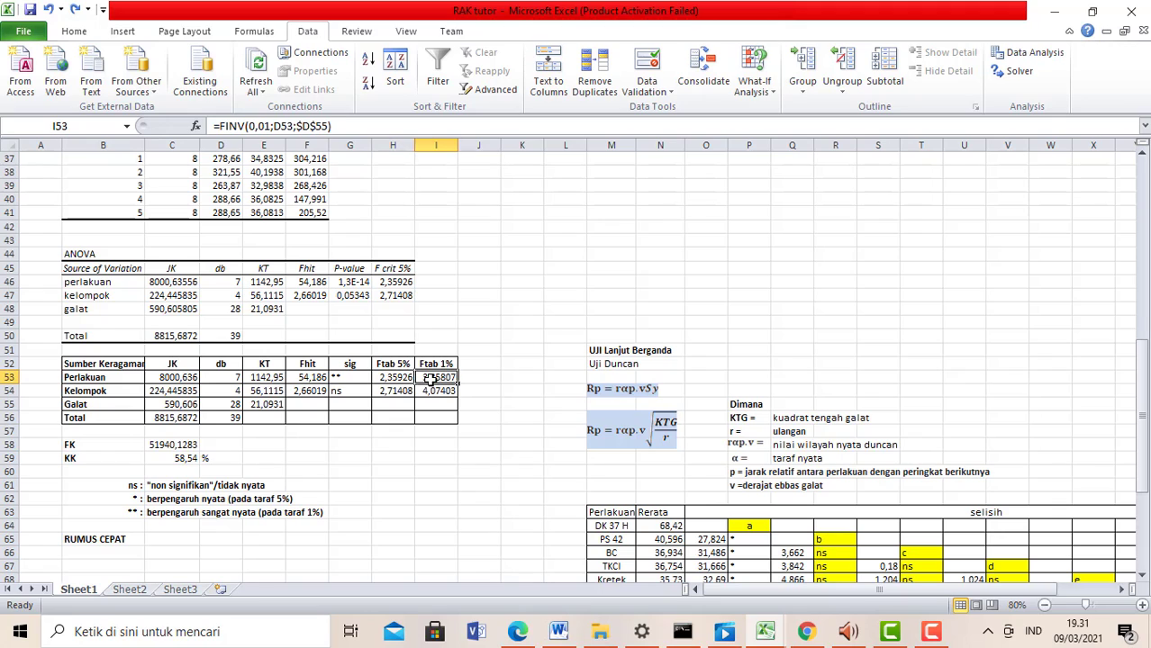
left_click(352, 378)
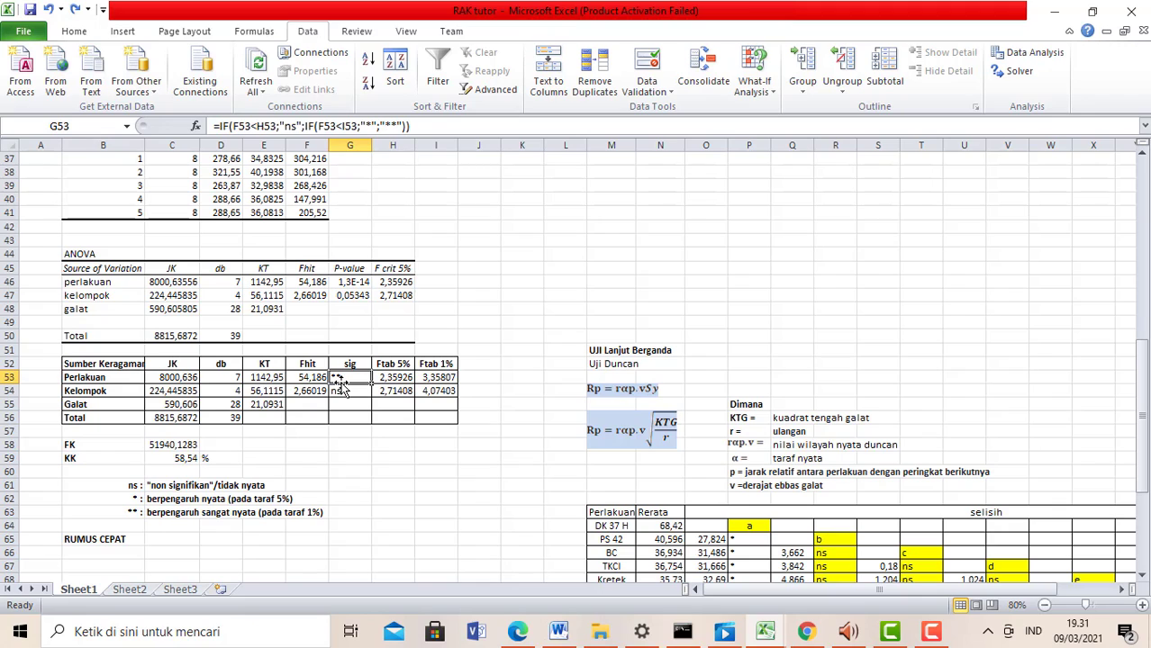
double_click(341, 376)
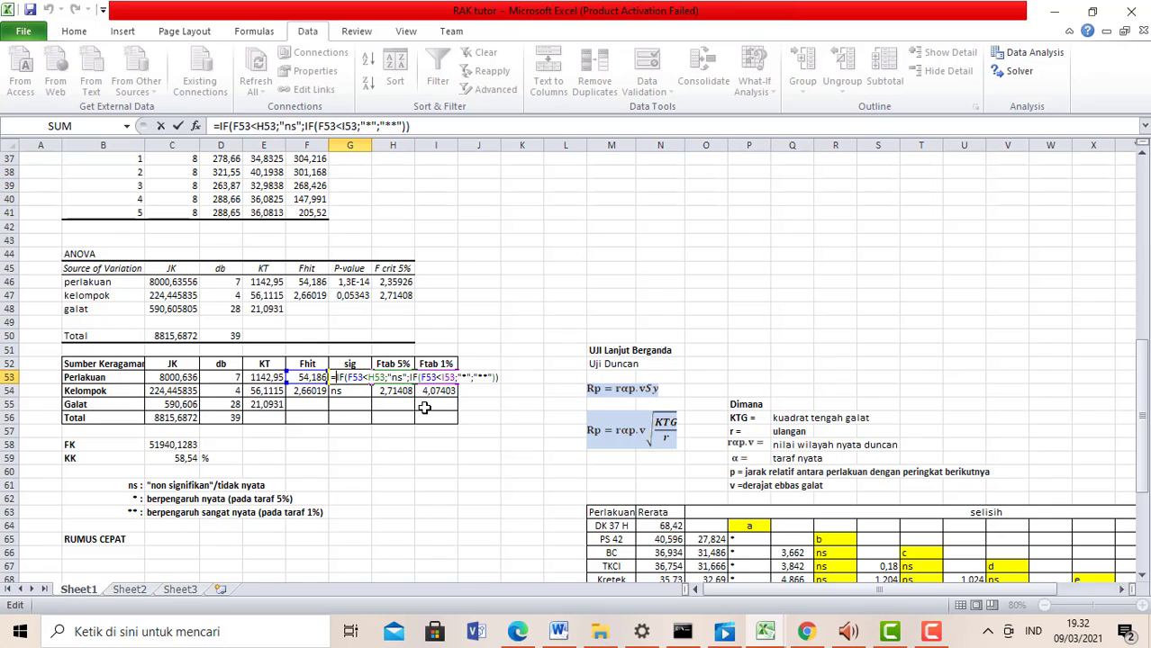
left_click(374, 127)
left_click(393, 127)
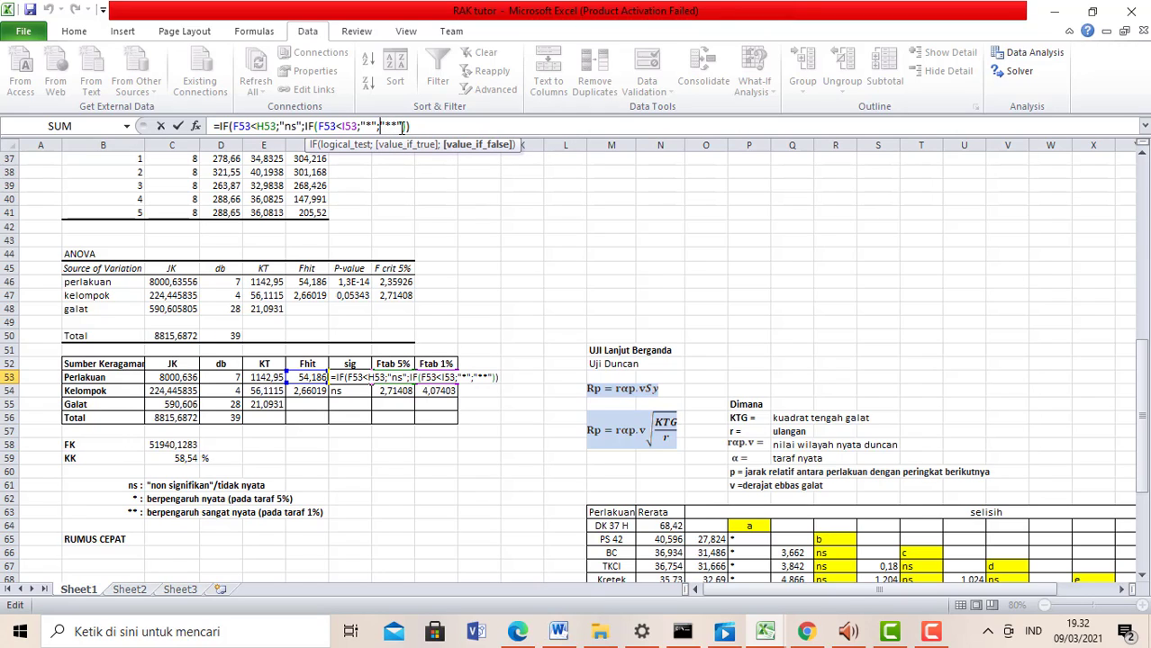
left_click(410, 126)
key("Return")
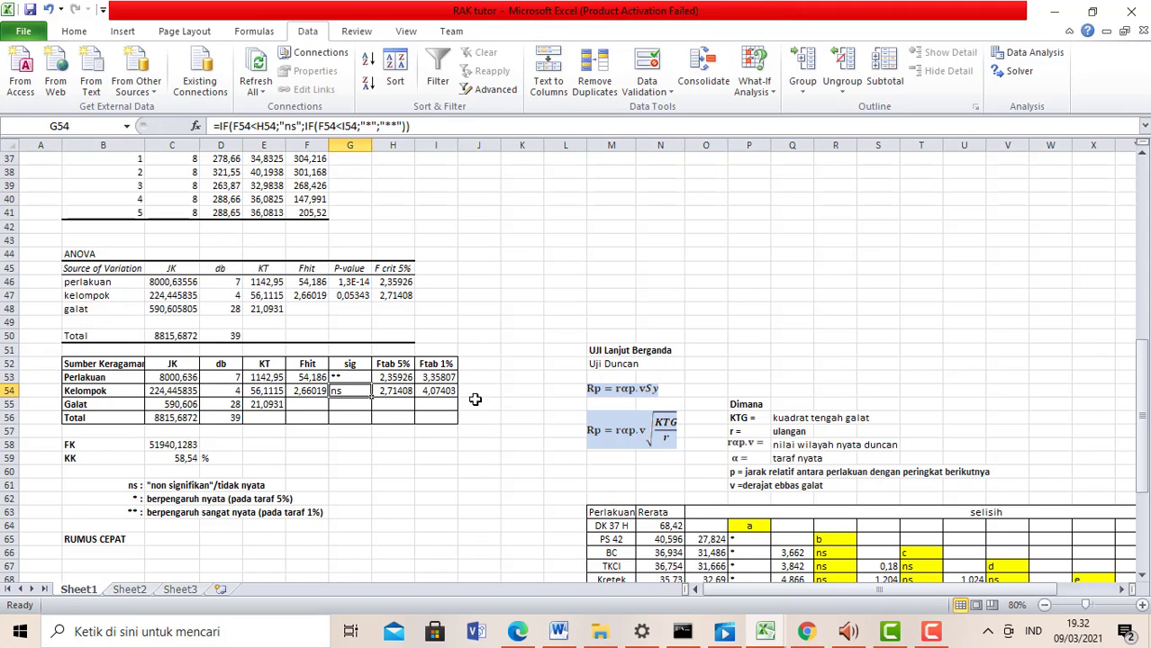
Step: Re-enter the KK formula in C59 as =E55/I22*100, using the Galat KT and the overall Rerata
left_click(322, 500)
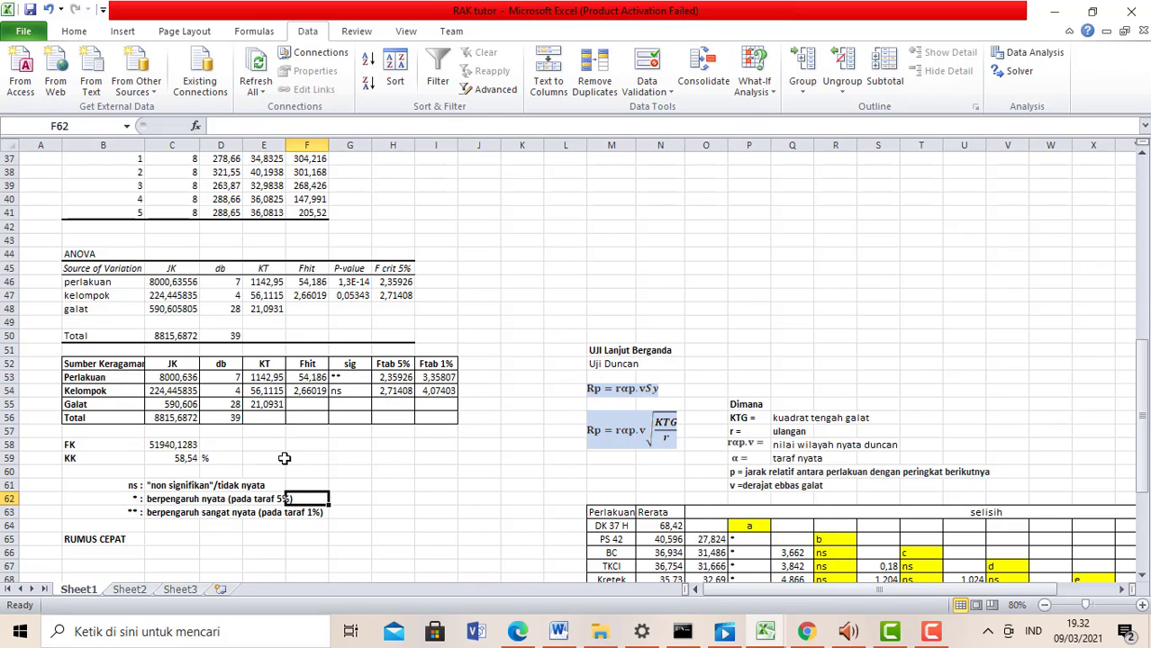
scroll(203, 505, "down", 2)
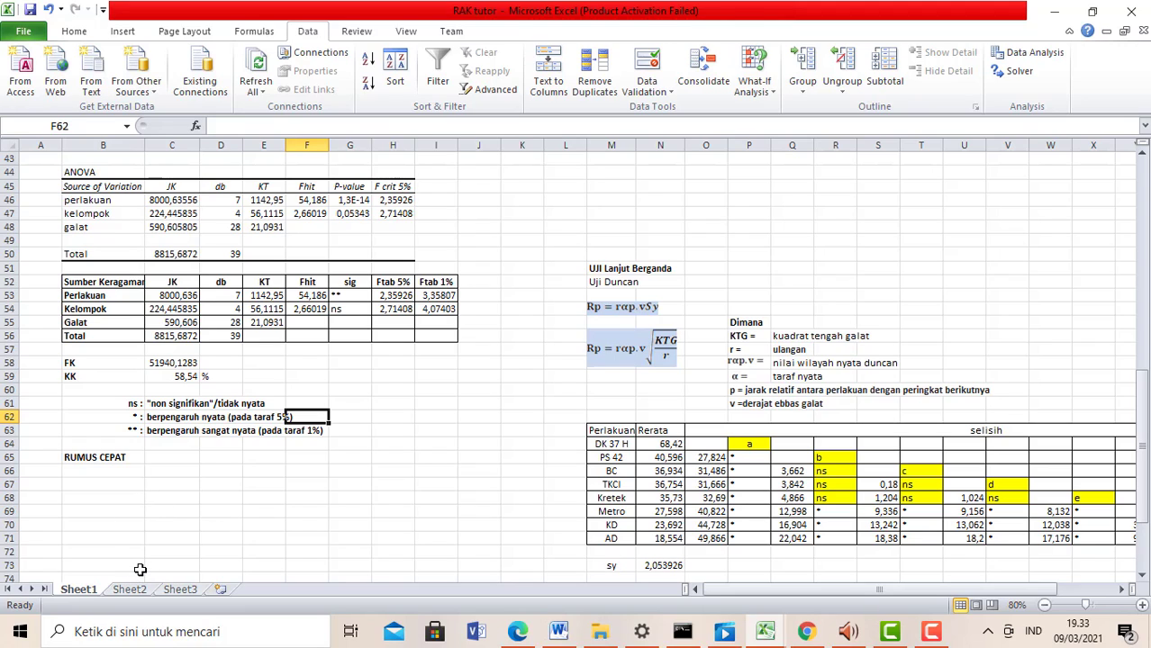
left_click(87, 377)
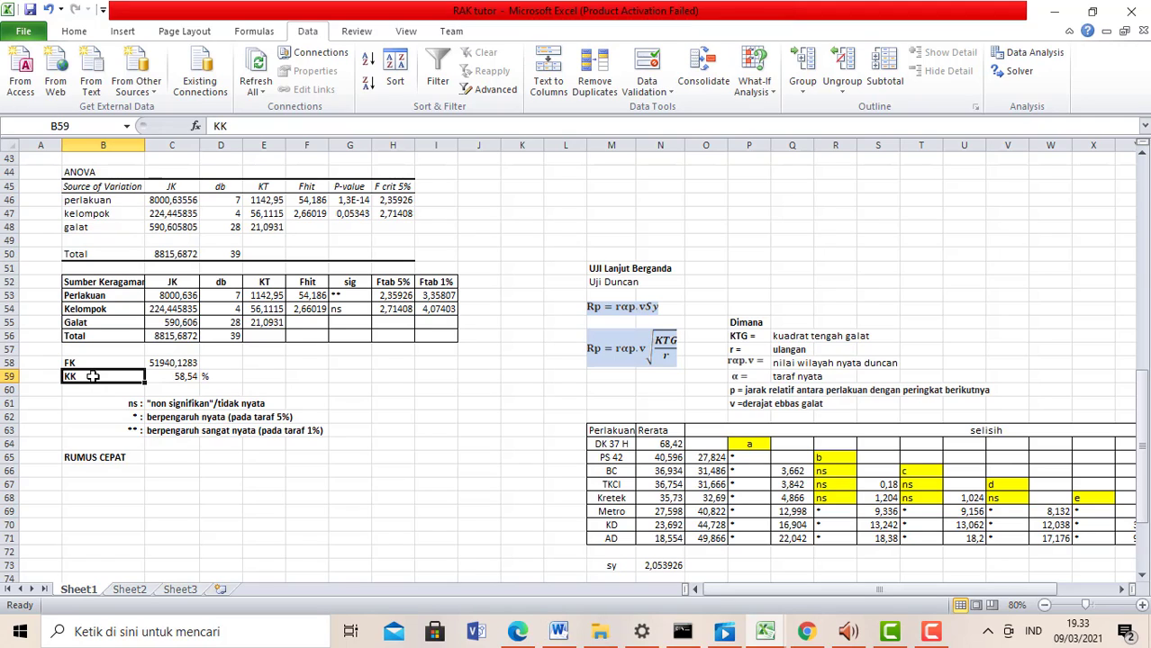
left_click(178, 376)
key("BackSpace")
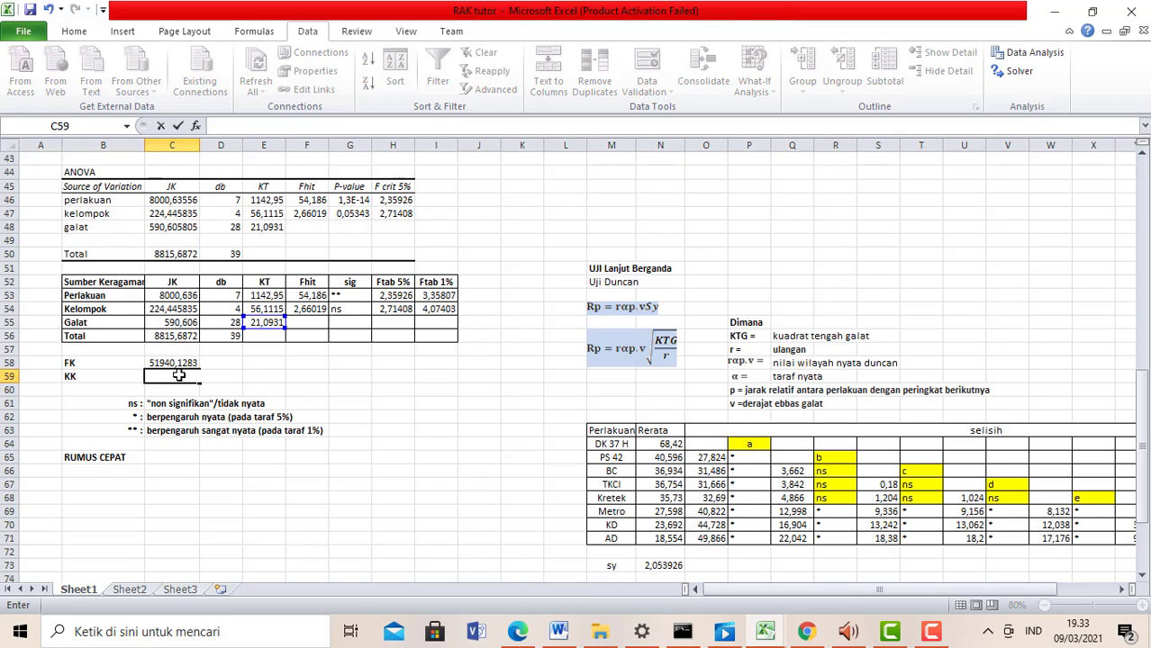
type("=")
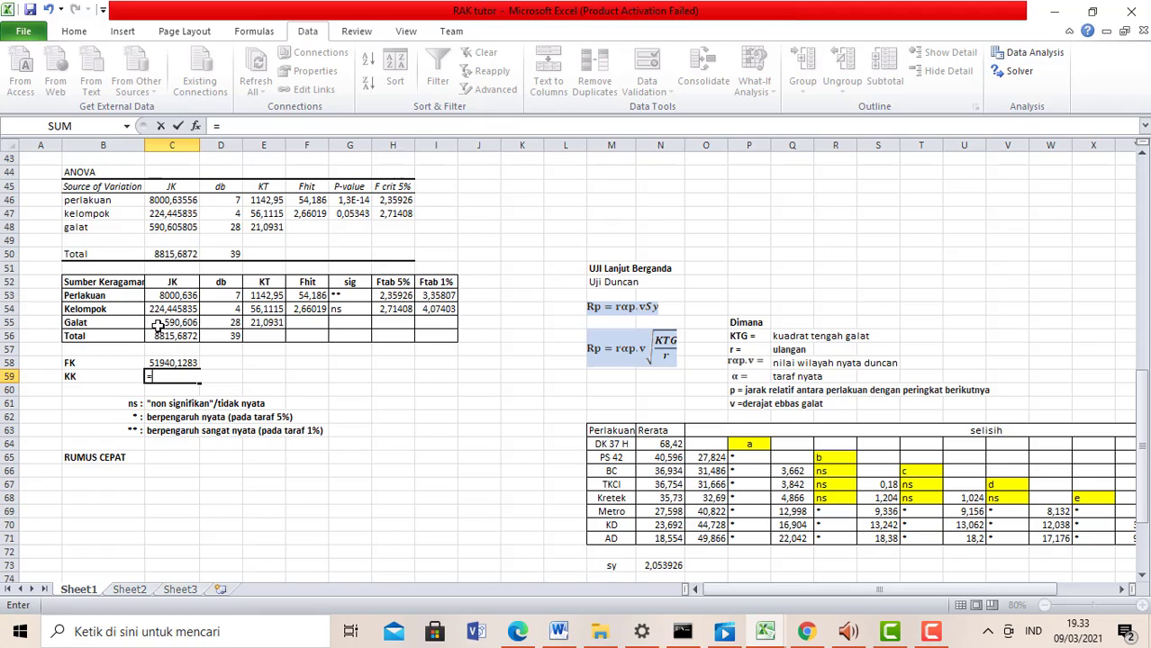
left_click(267, 321)
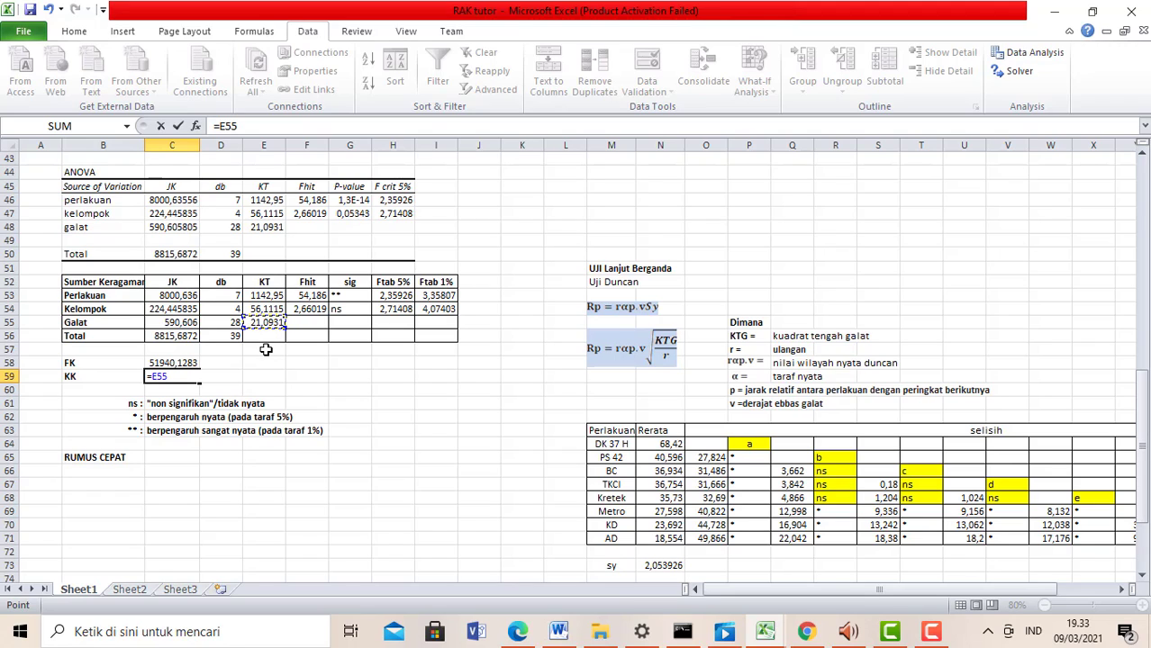
type("/")
left_click_drag(1141, 415, 1140, 207)
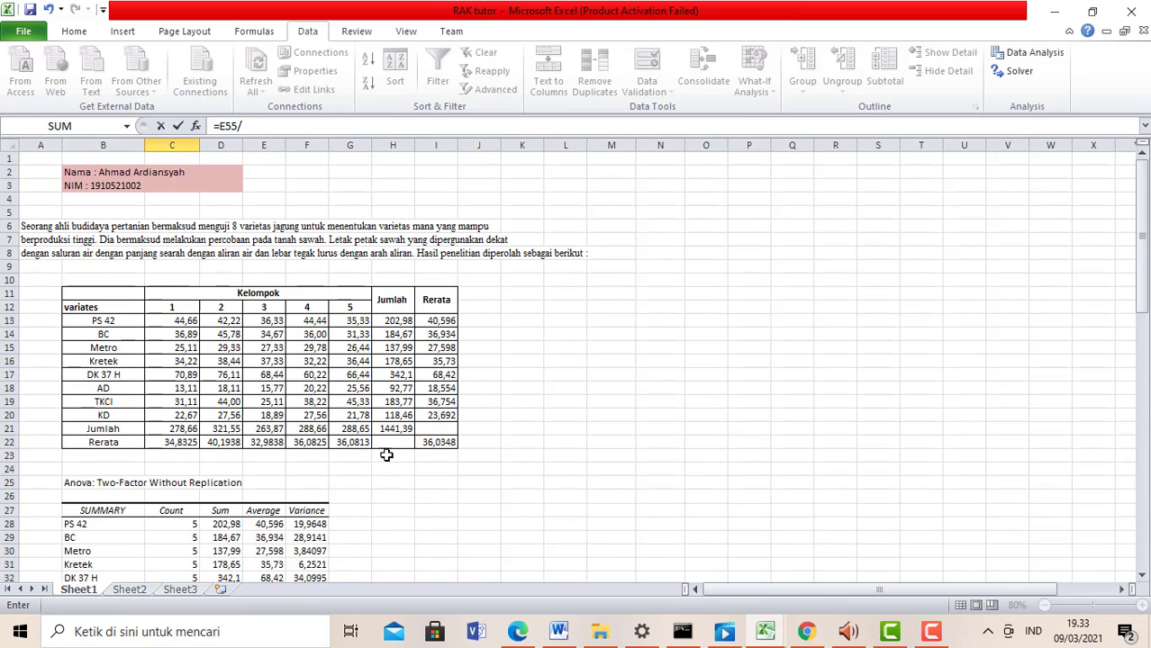
left_click(437, 442)
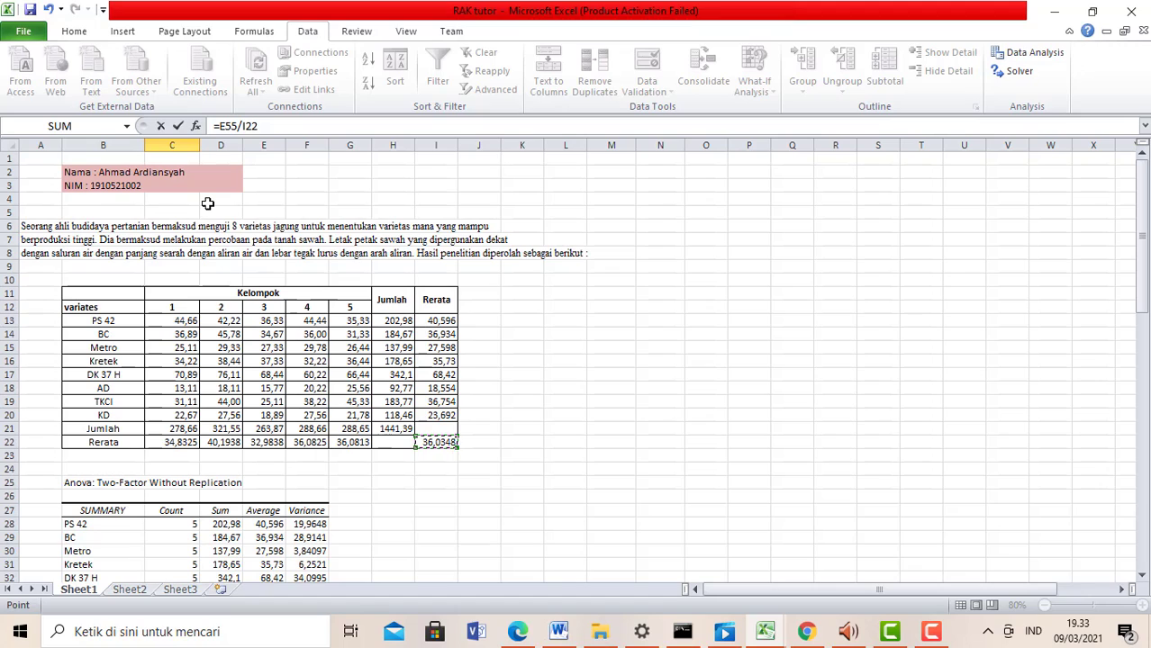
type("*")
key("Return")
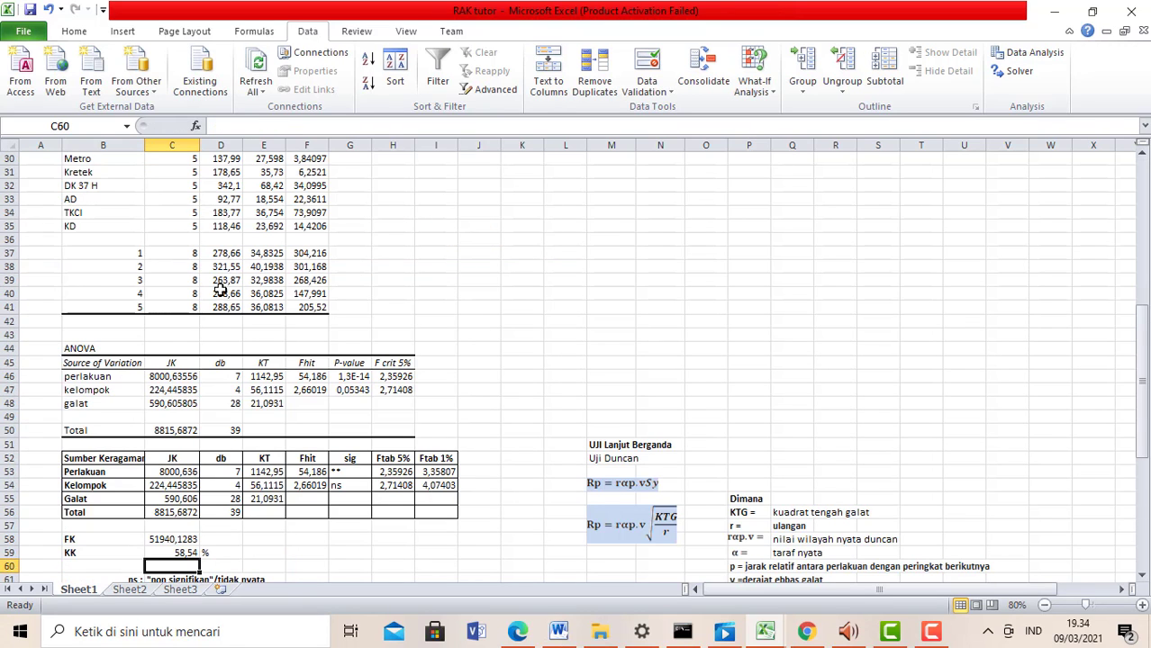
Step: Check the KK formula in C59 and the percent sign beside it in D59
scroll(172, 478, "down", 2)
left_click(217, 473)
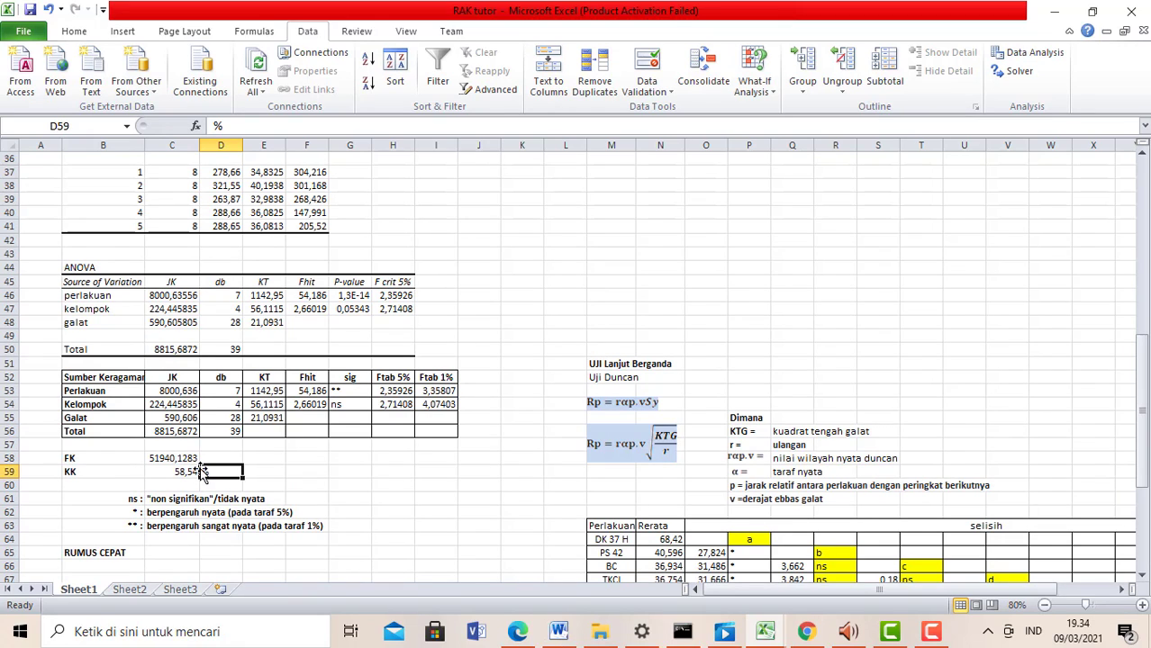
left_click(182, 475)
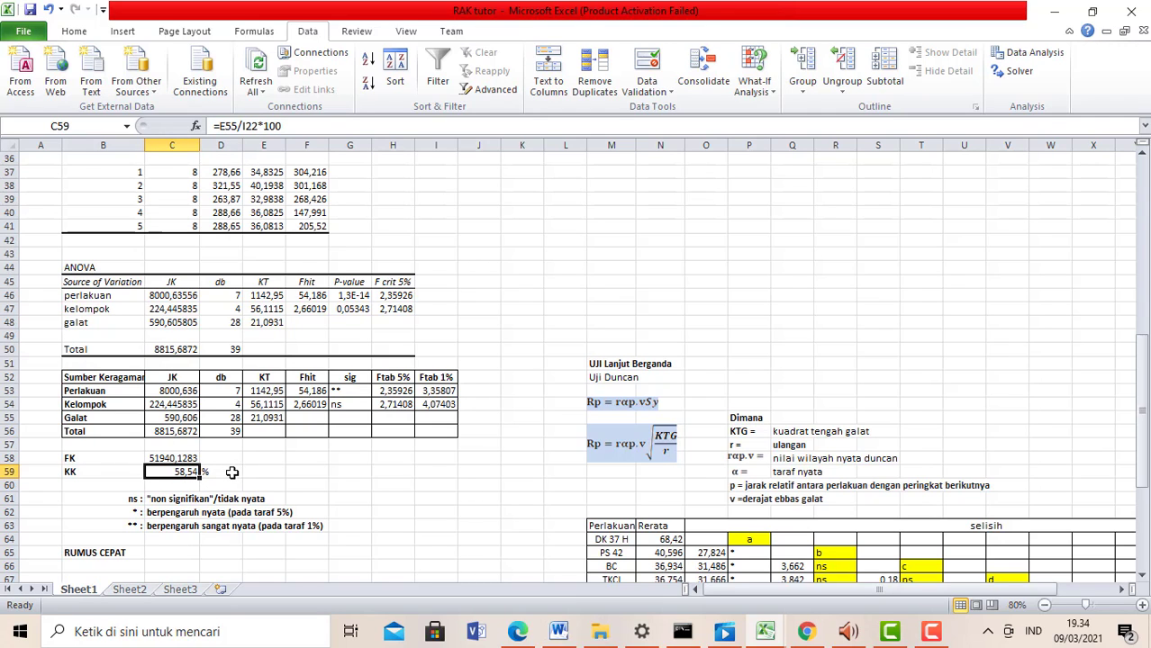
left_click(258, 475)
Step: Examine the Uji Duncan section: the Rp formulas, symbol definitions, selisih table with its notasi column, and the p, r and Rp table
scroll(265, 481, "down", 1)
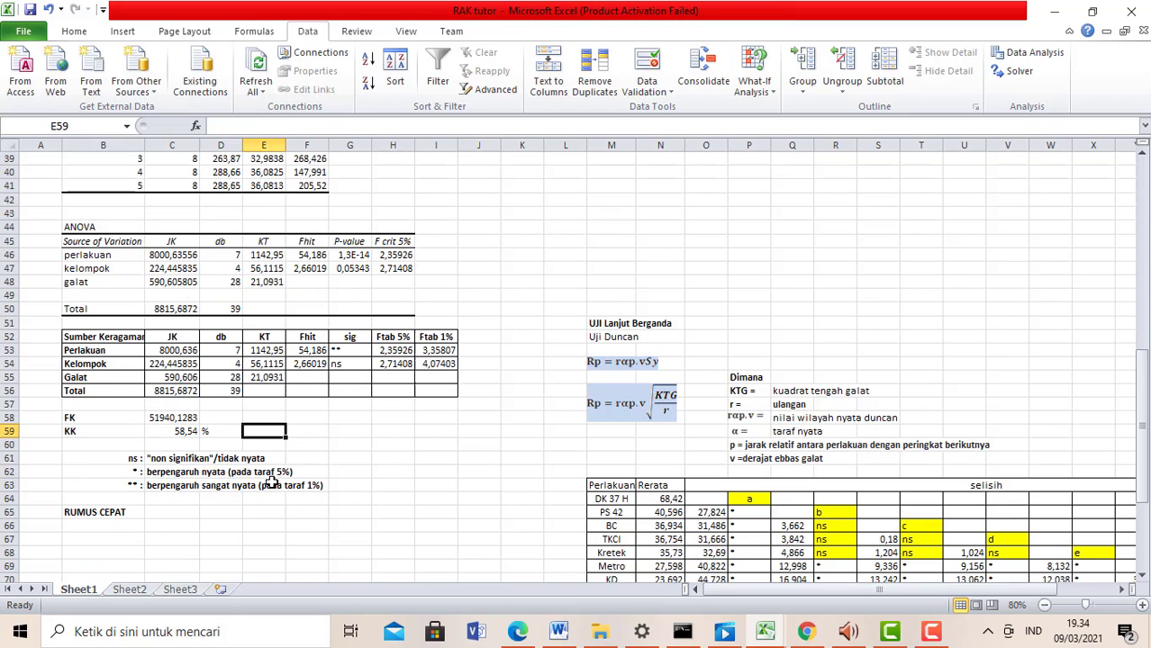
scroll(271, 483, "down", 4)
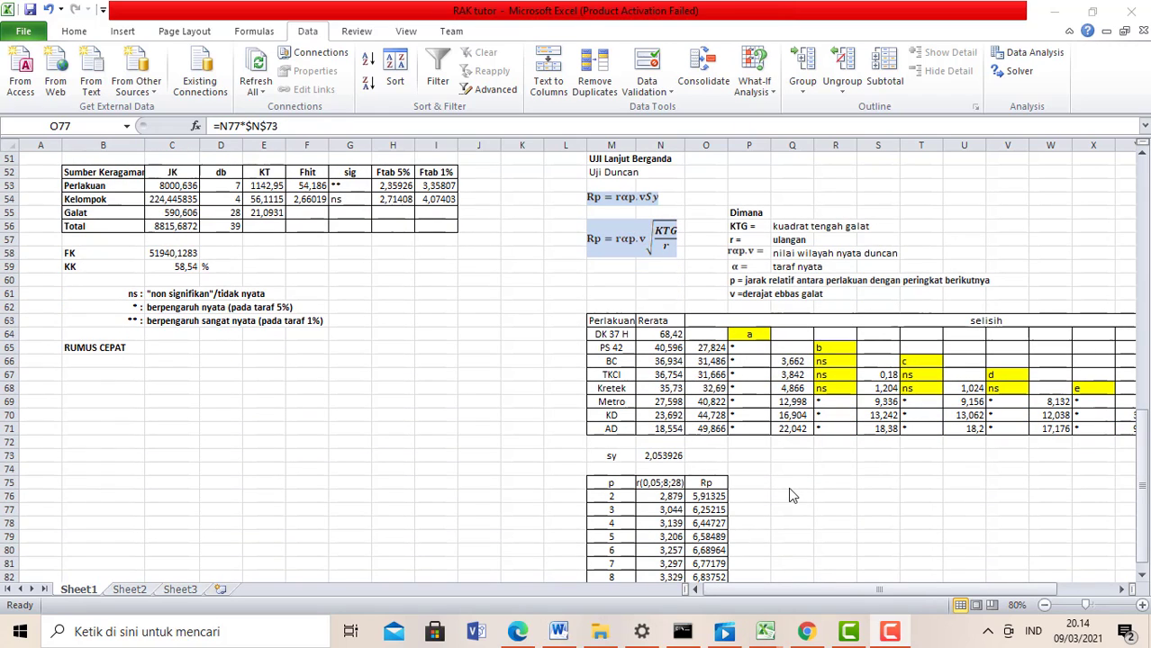
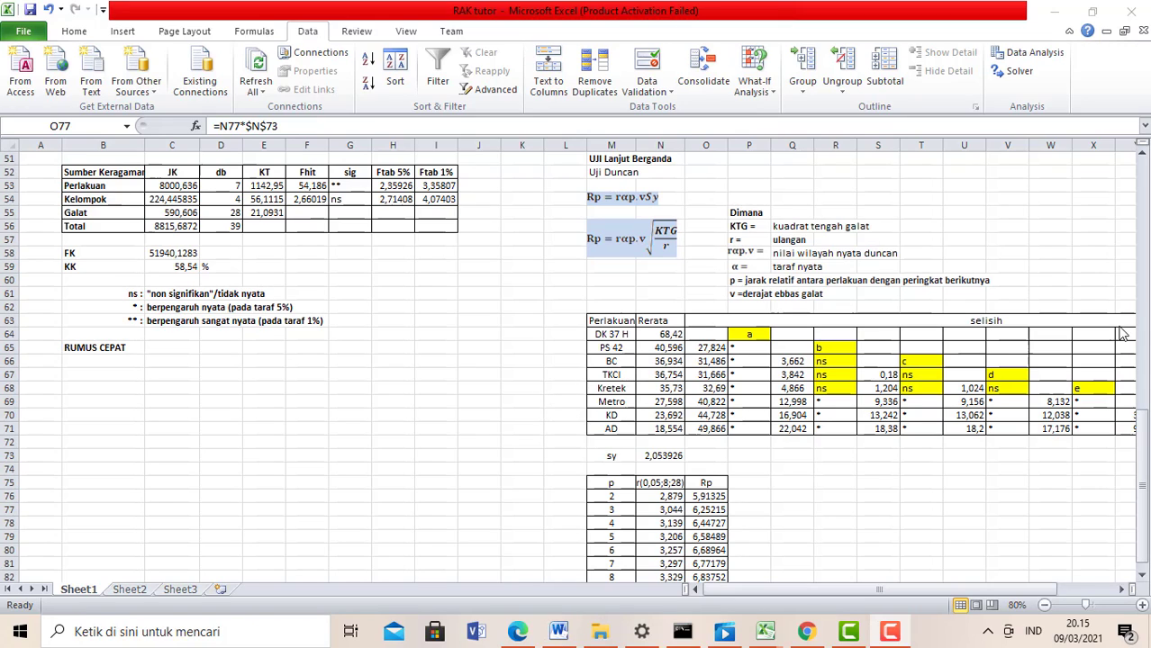
left_click(1144, 412)
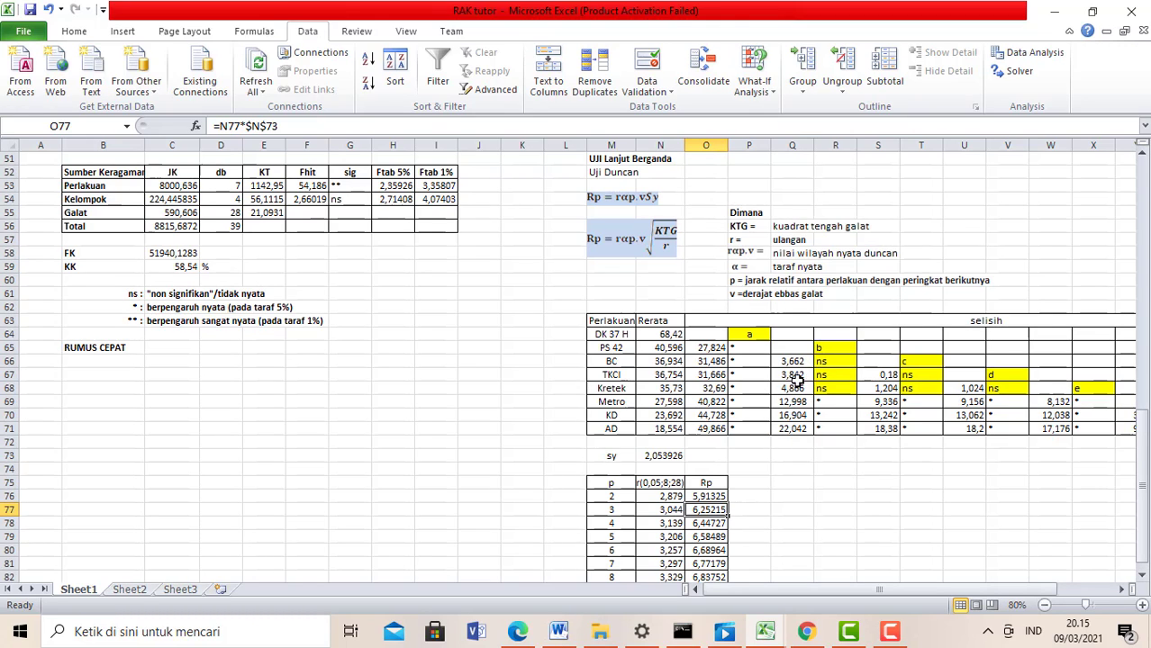
scroll(764, 322, "up", 2)
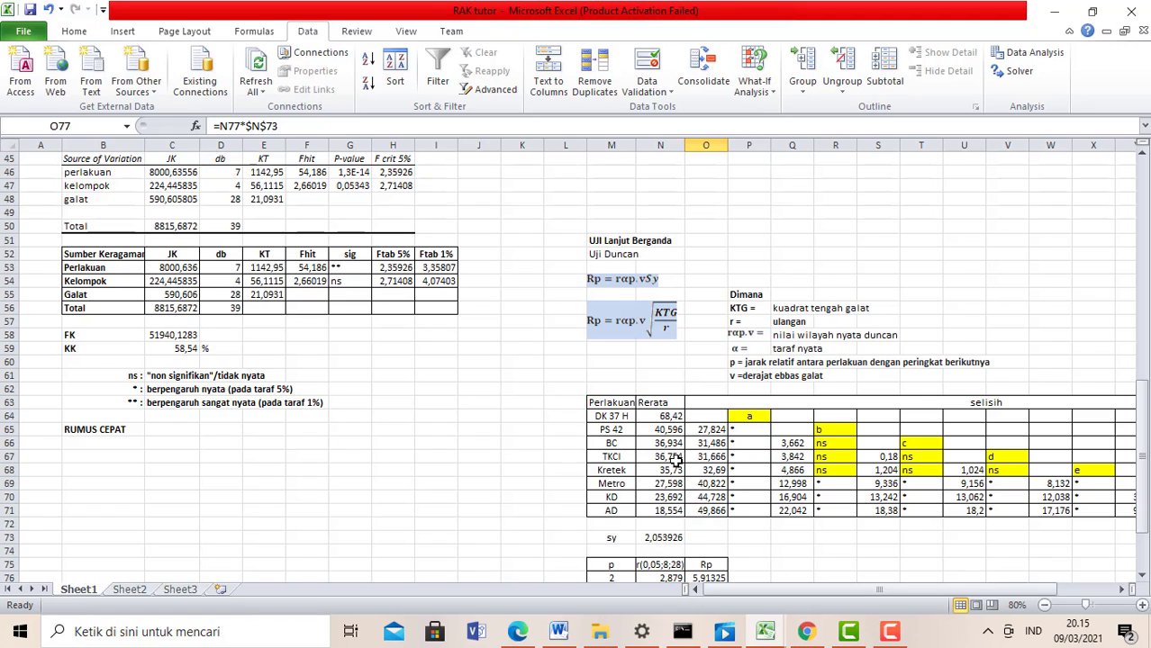
scroll(714, 365, "up", 1)
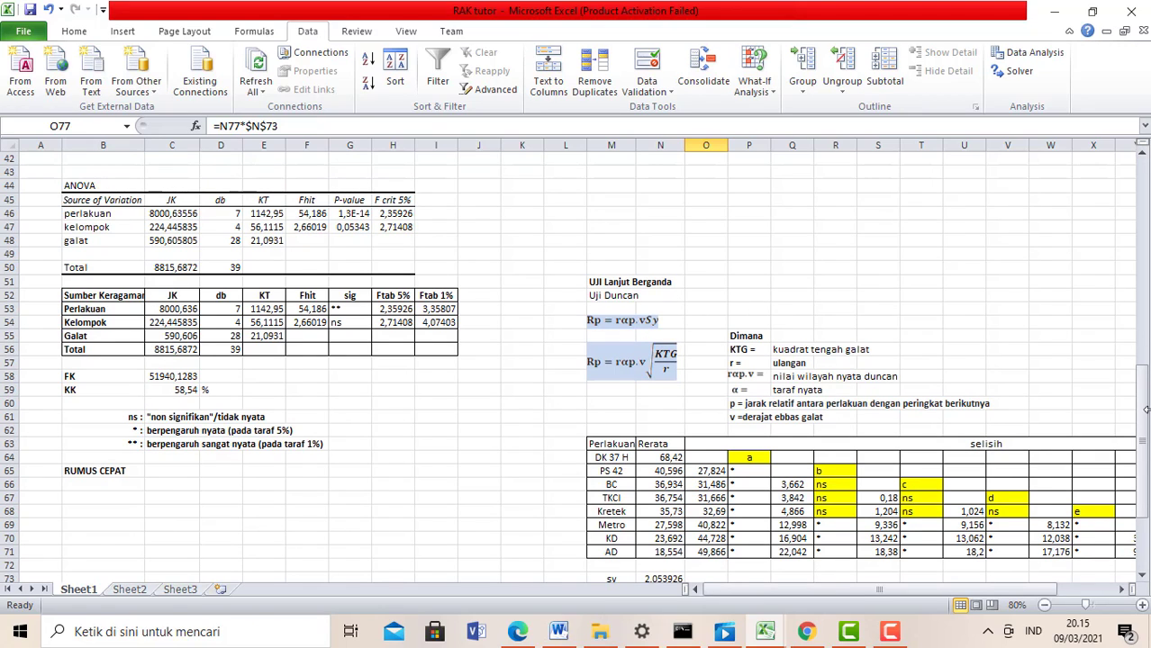
scroll(785, 337, "down", 1)
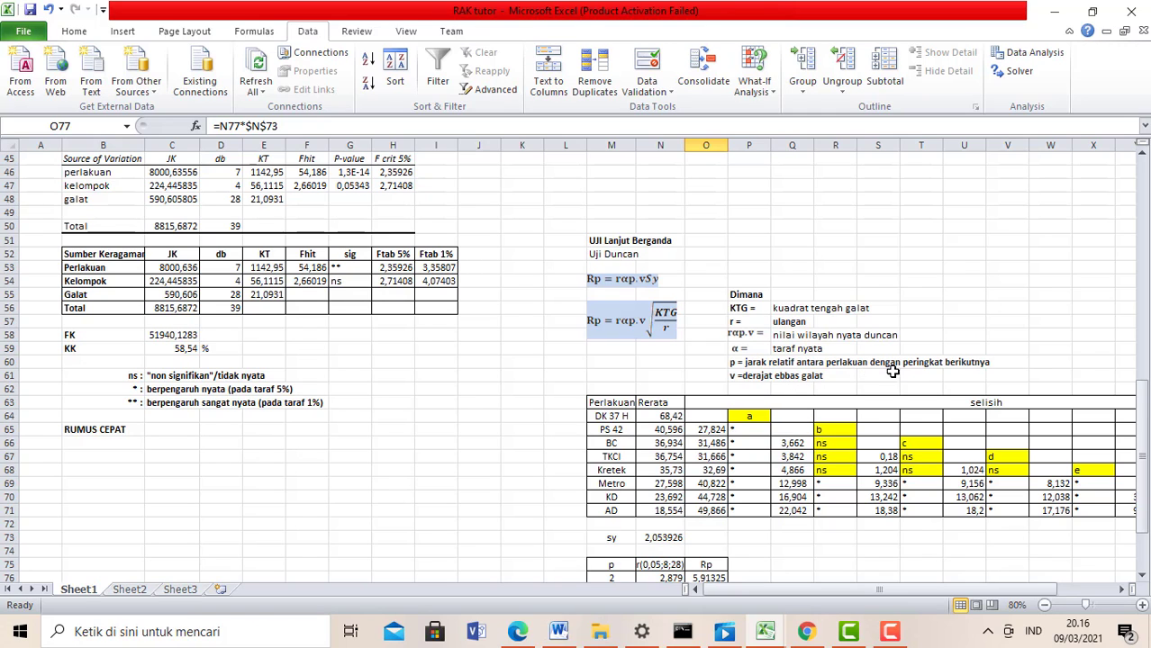
left_click_drag(1146, 221, 1141, 504)
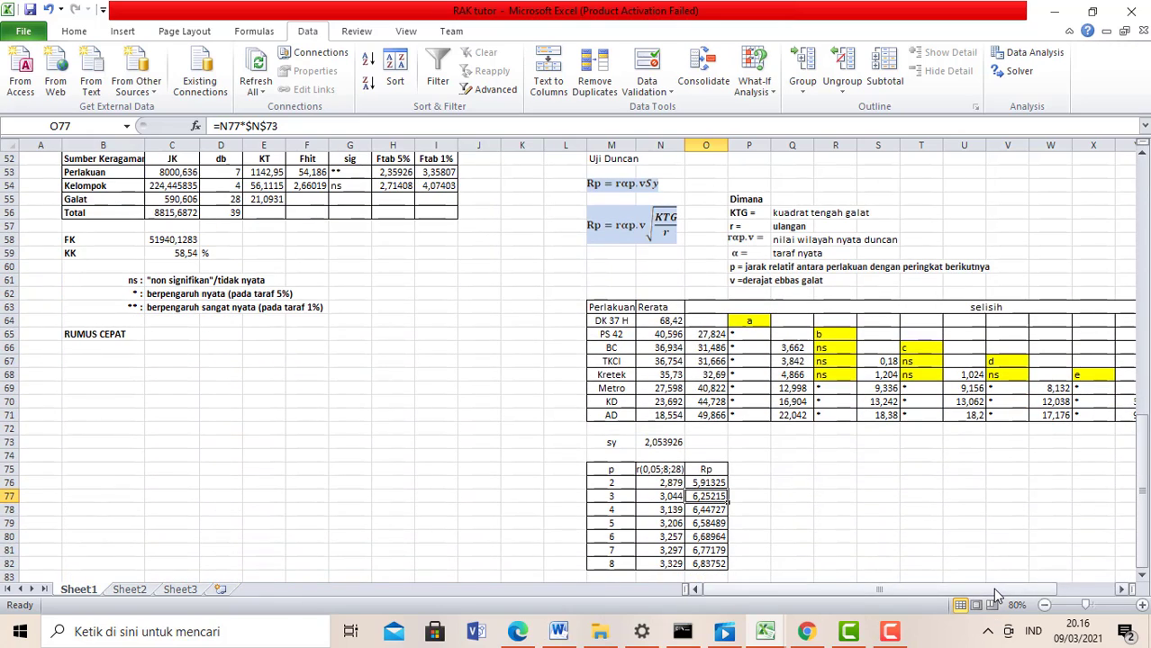
left_click_drag(993, 588, 1056, 594)
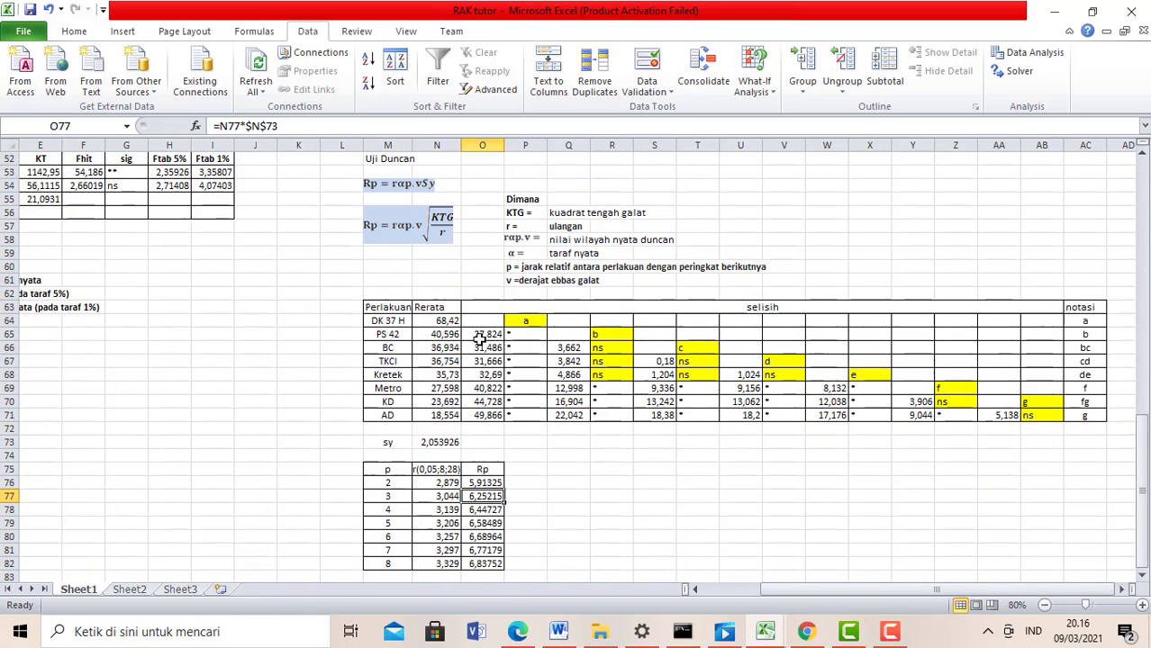
scroll(544, 403, "down", 1)
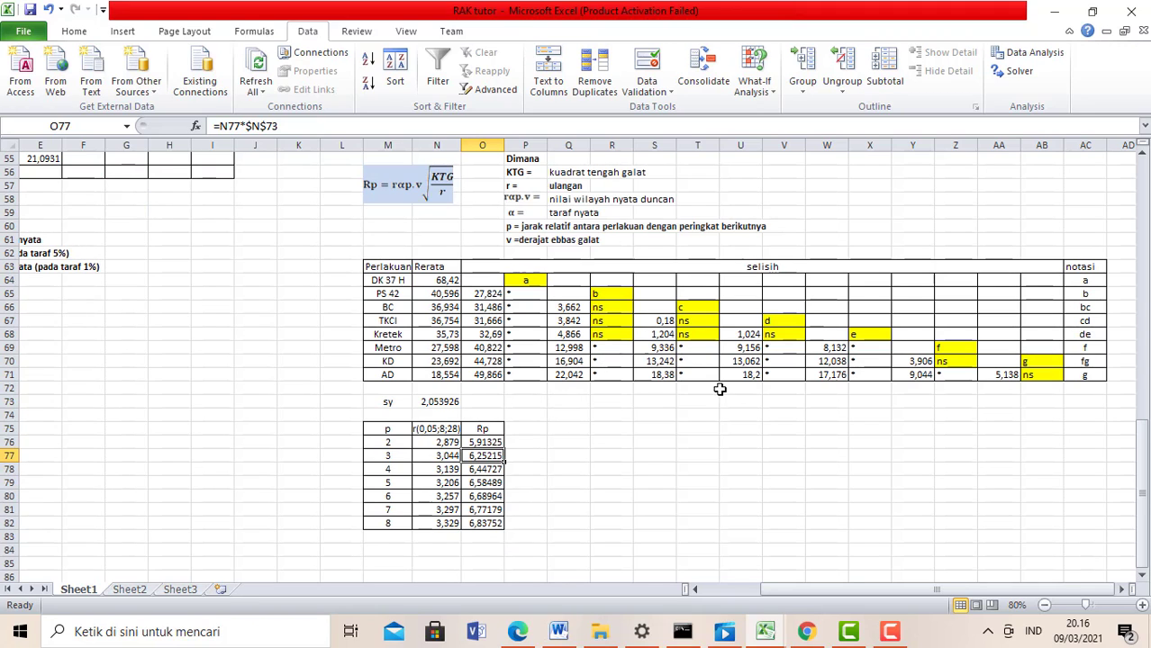
left_click(605, 455)
left_click(596, 431)
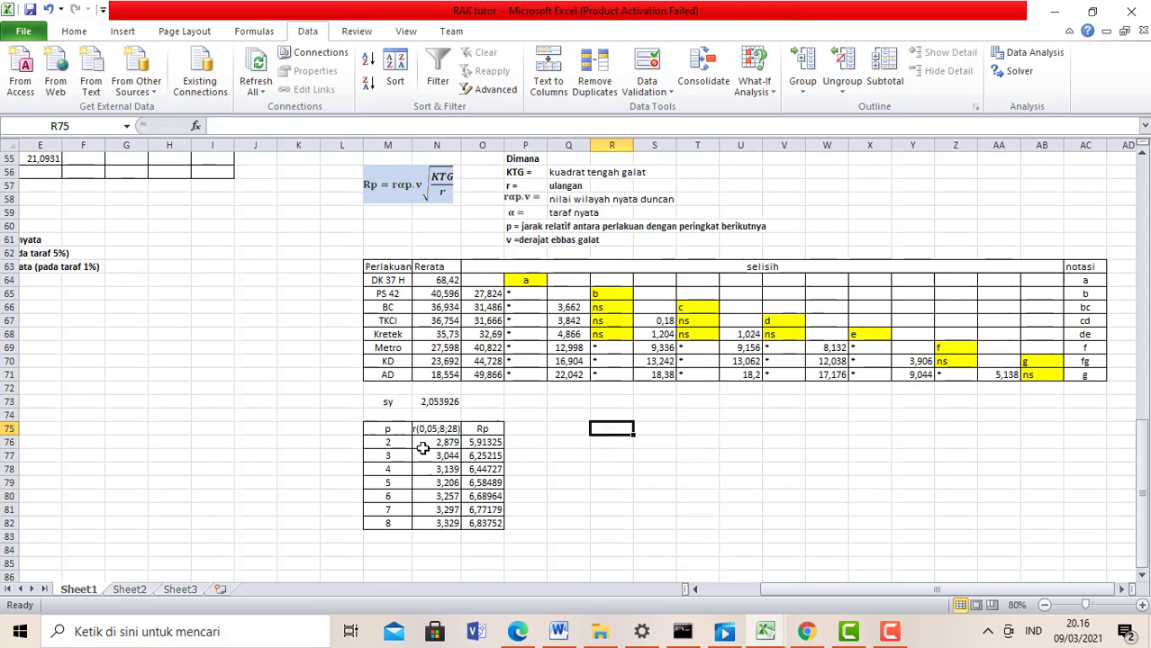
scroll(440, 417, "down", 1)
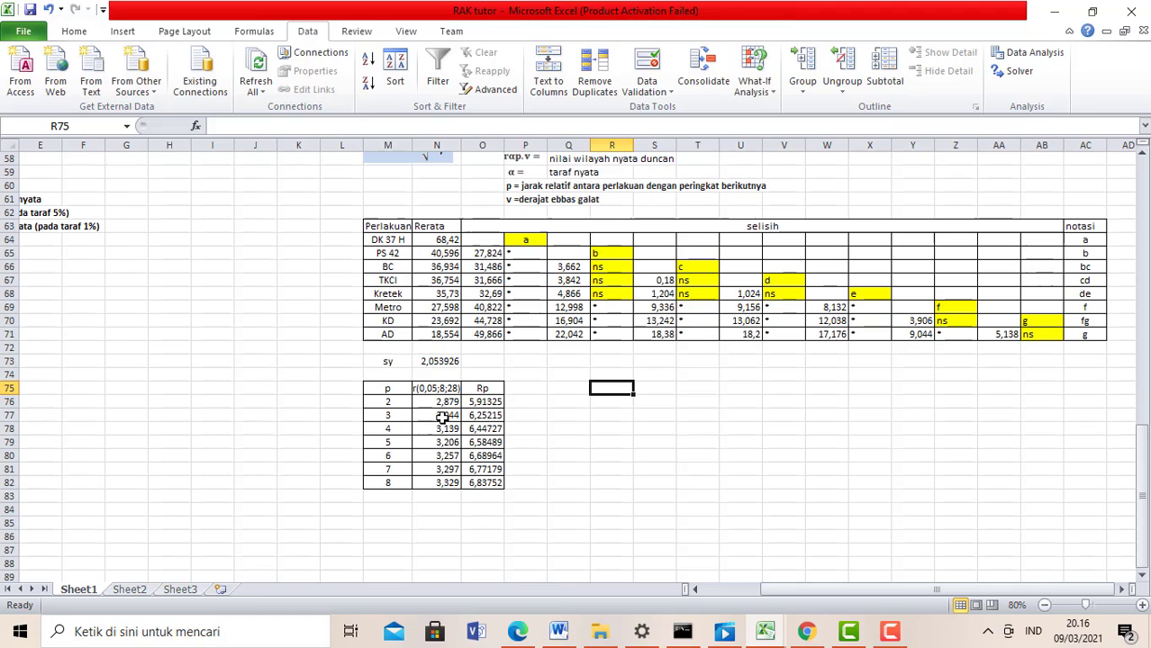
Step: Inspect the sy formula in N73 and trace its references to the Galat KT in E55 and the Kelompok headers C12:G12
left_click(423, 363)
left_click(410, 362)
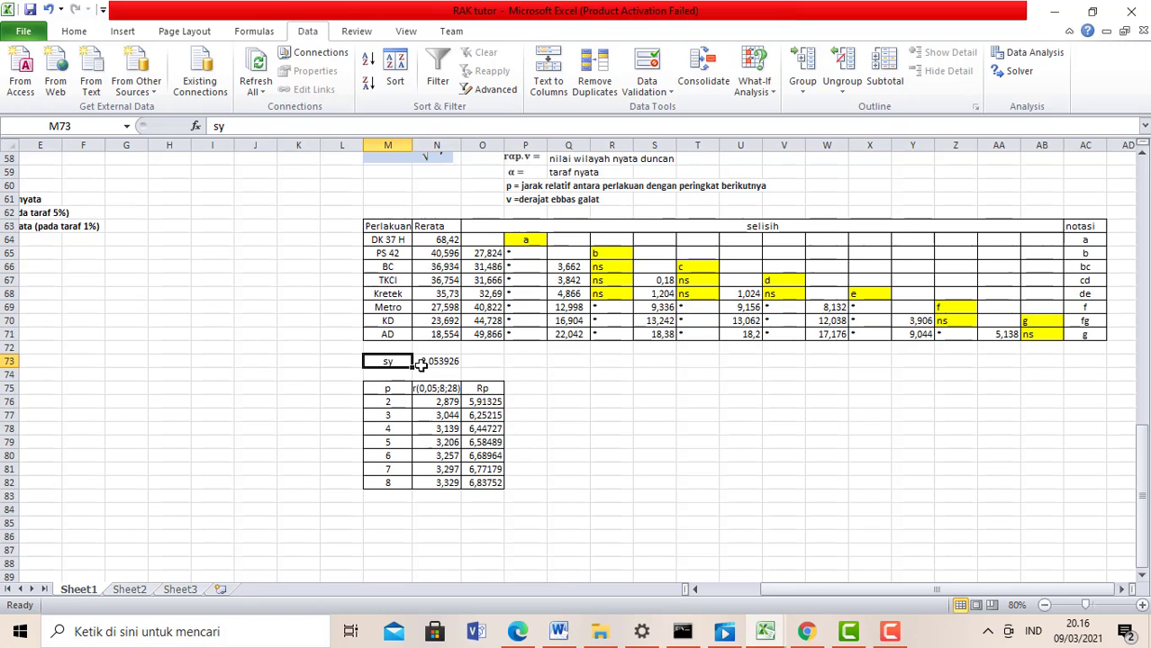
double_click(421, 364)
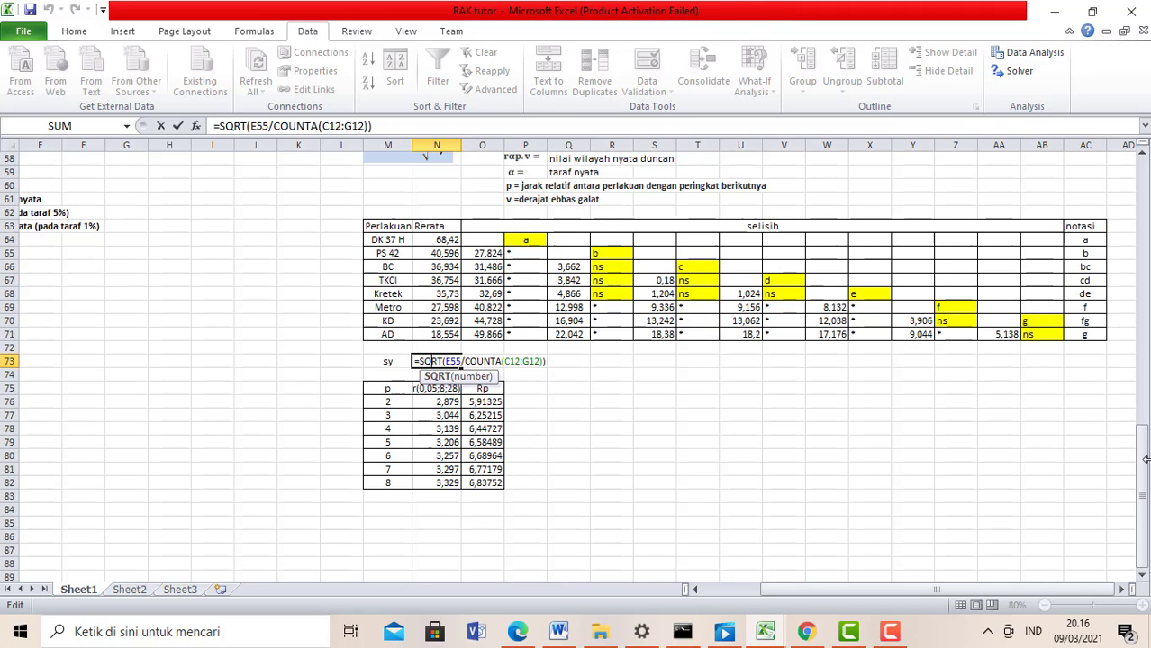
left_click_drag(1144, 480, 1142, 470)
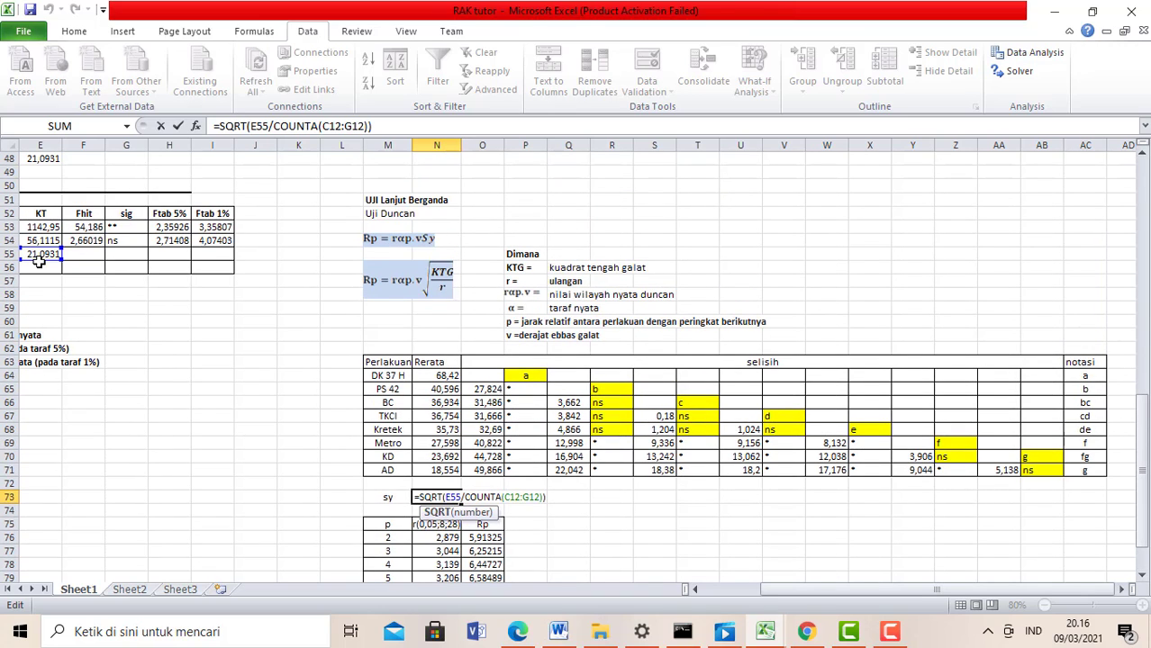
left_click_drag(791, 590, 716, 591)
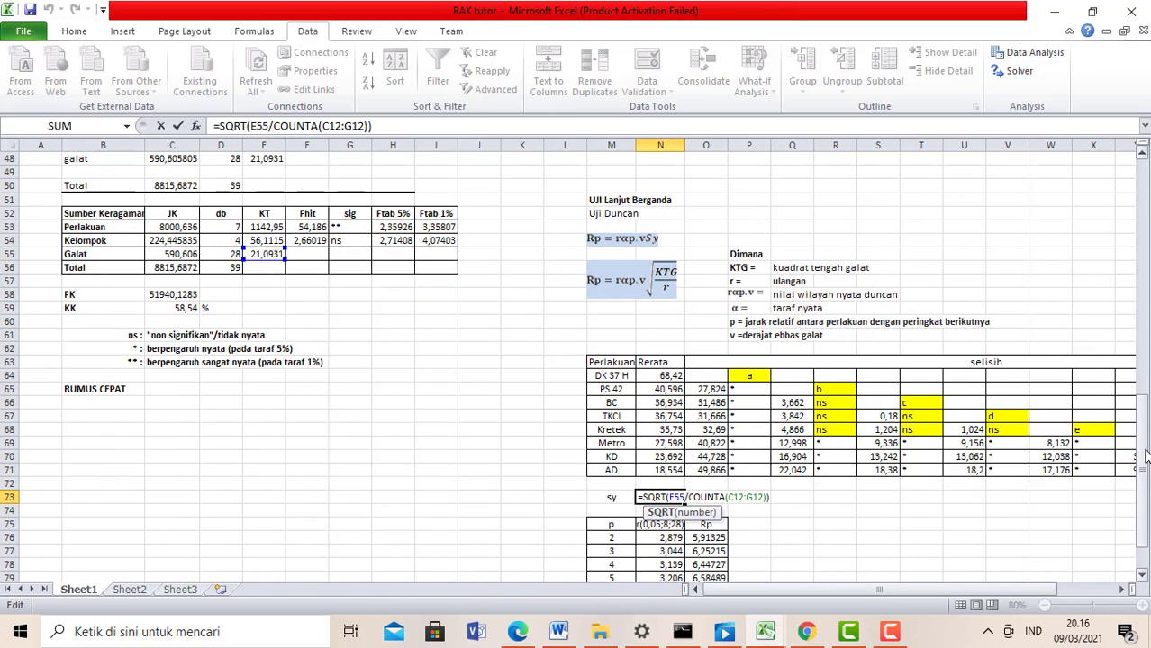
left_click_drag(1142, 423, 1108, 258)
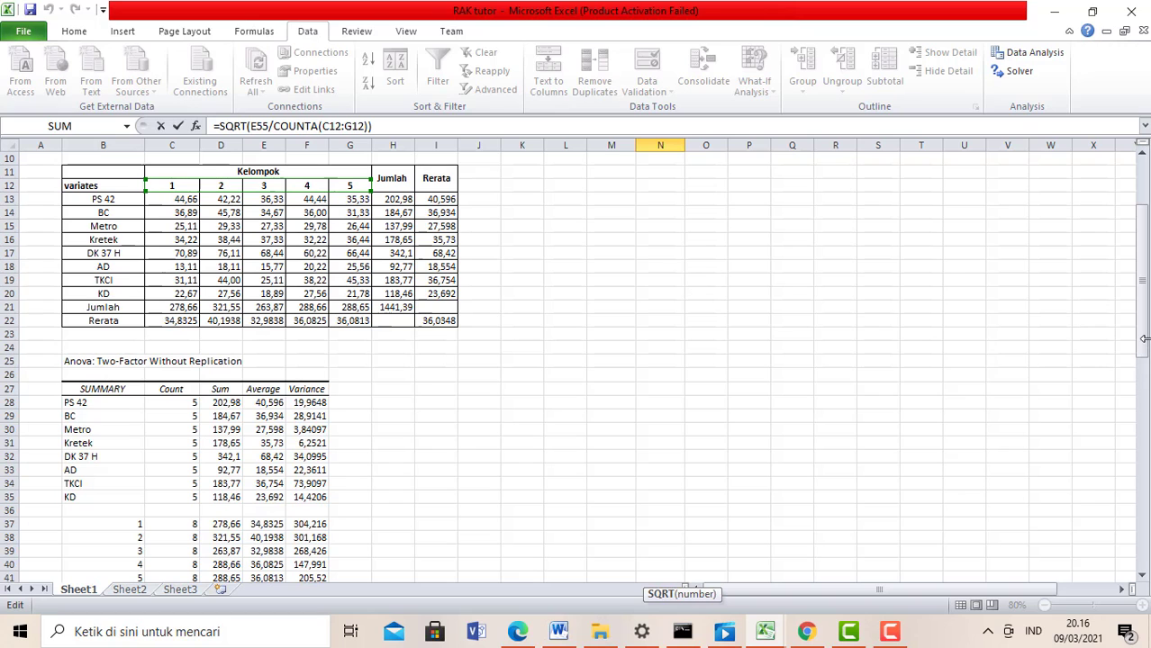
left_click_drag(1146, 340, 1145, 354)
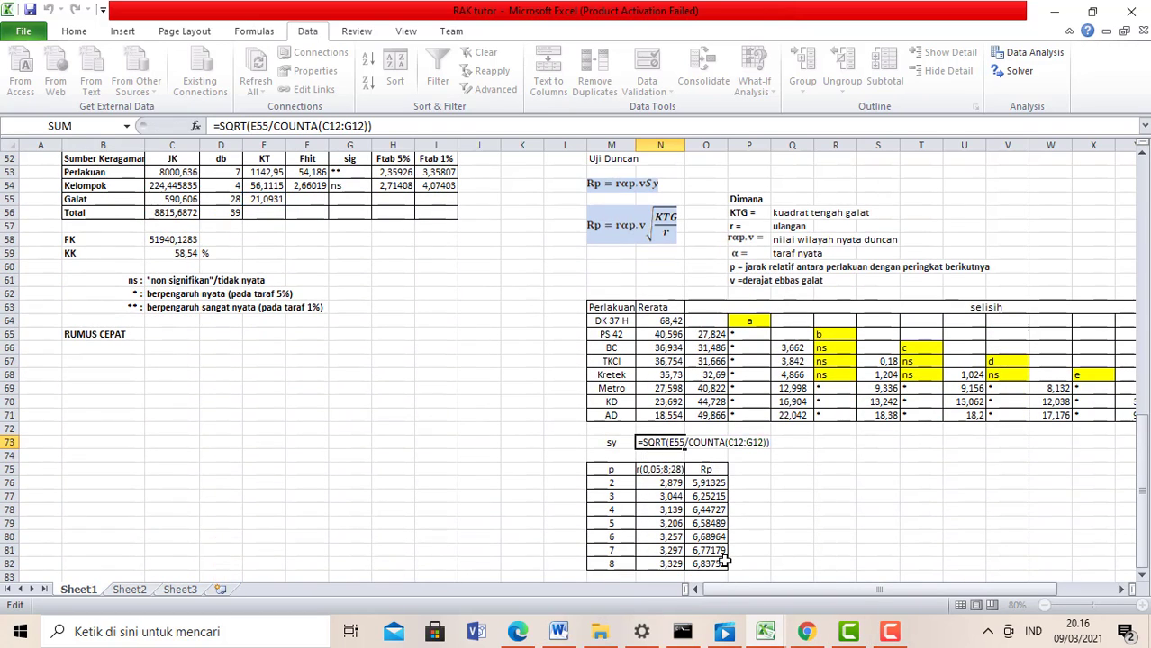
key("Return")
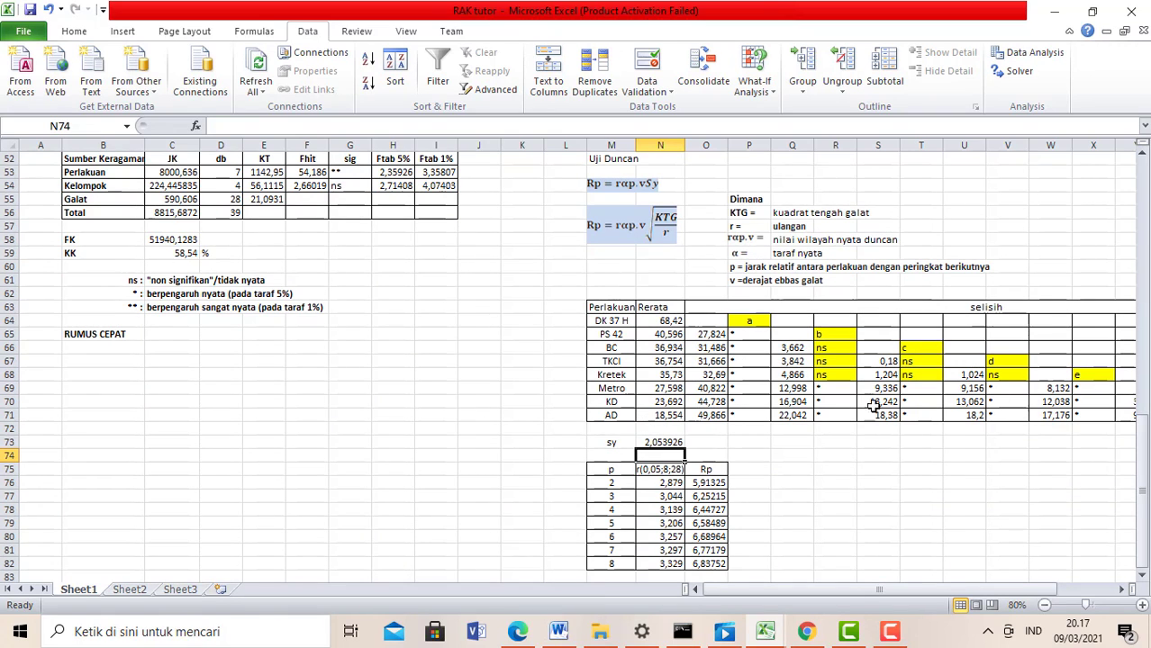
Step: Compare the Duncan table's Perlakuan and Rerata columns with the original variety data table, and select M63:N71
scroll(564, 380, "right", 3)
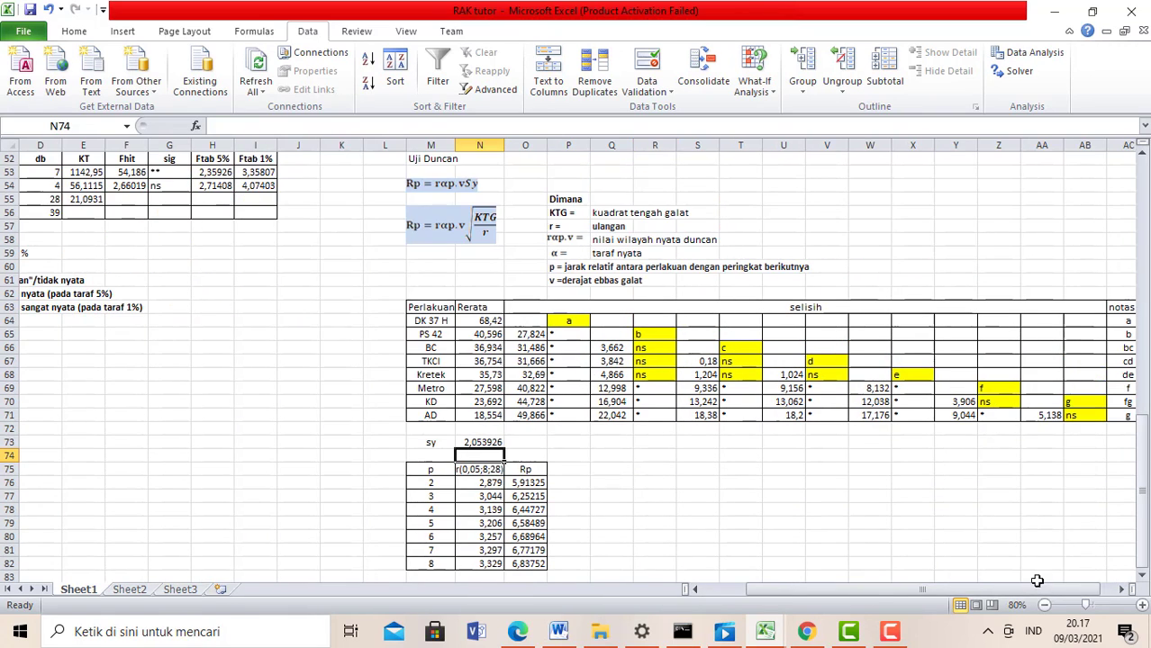
left_click(441, 322)
left_click(435, 308)
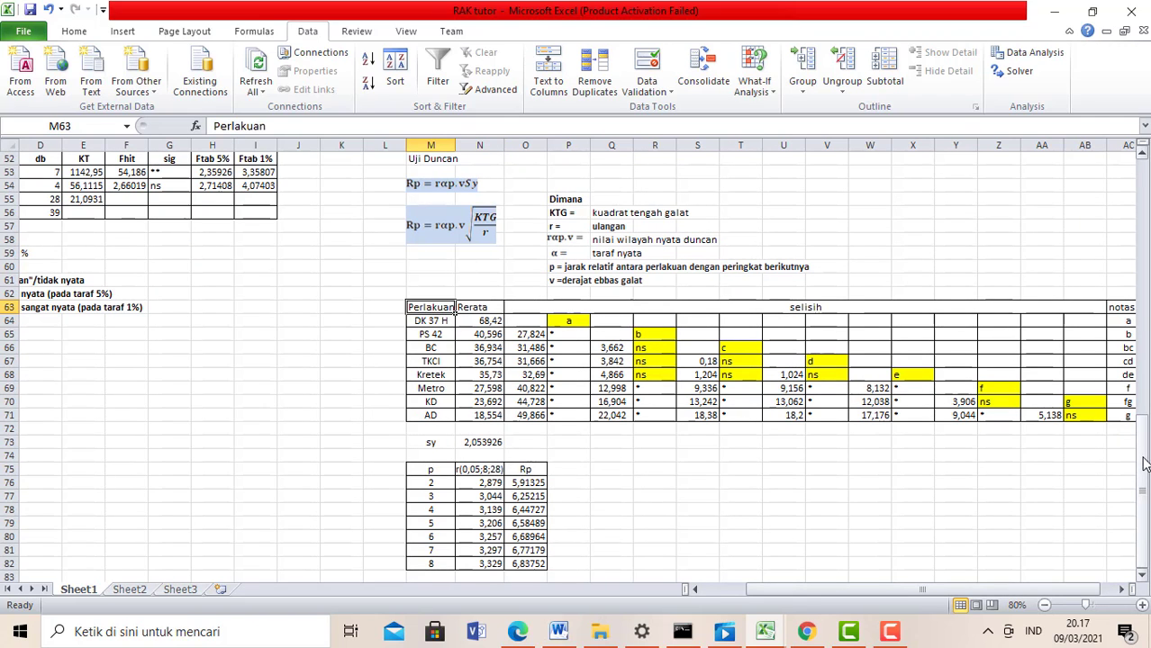
left_click_drag(1142, 439, 1140, 369)
left_click_drag(971, 590, 706, 587)
left_click_drag(1141, 360, 1142, 162)
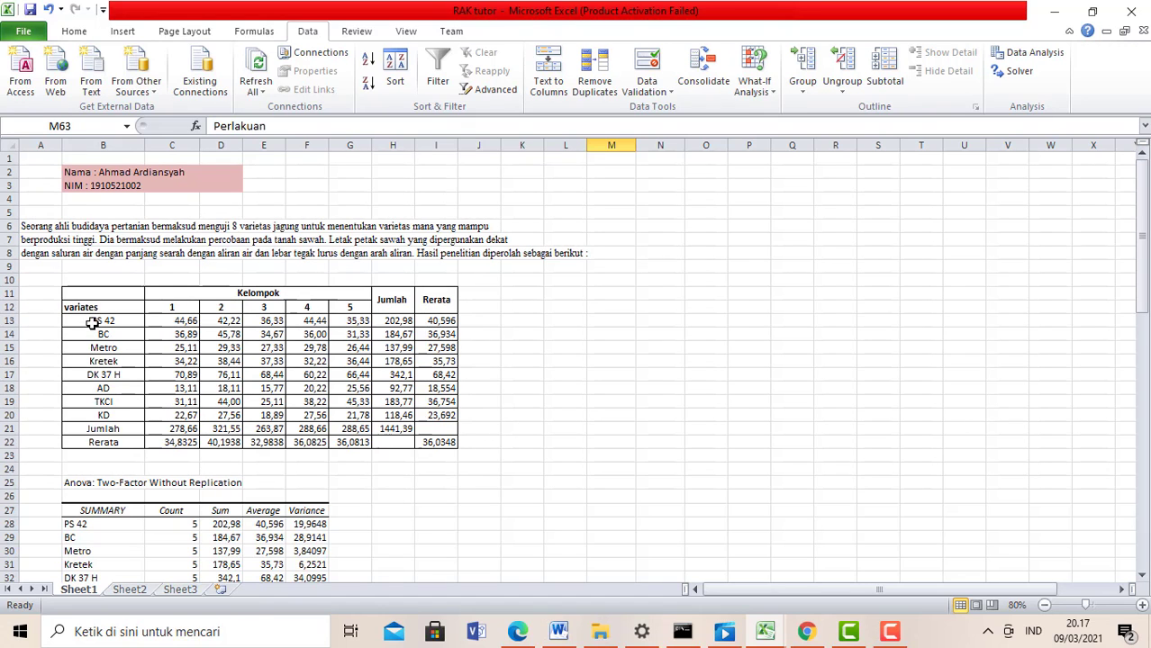
left_click_drag(1142, 243, 1141, 261)
scroll(636, 403, "down", 1)
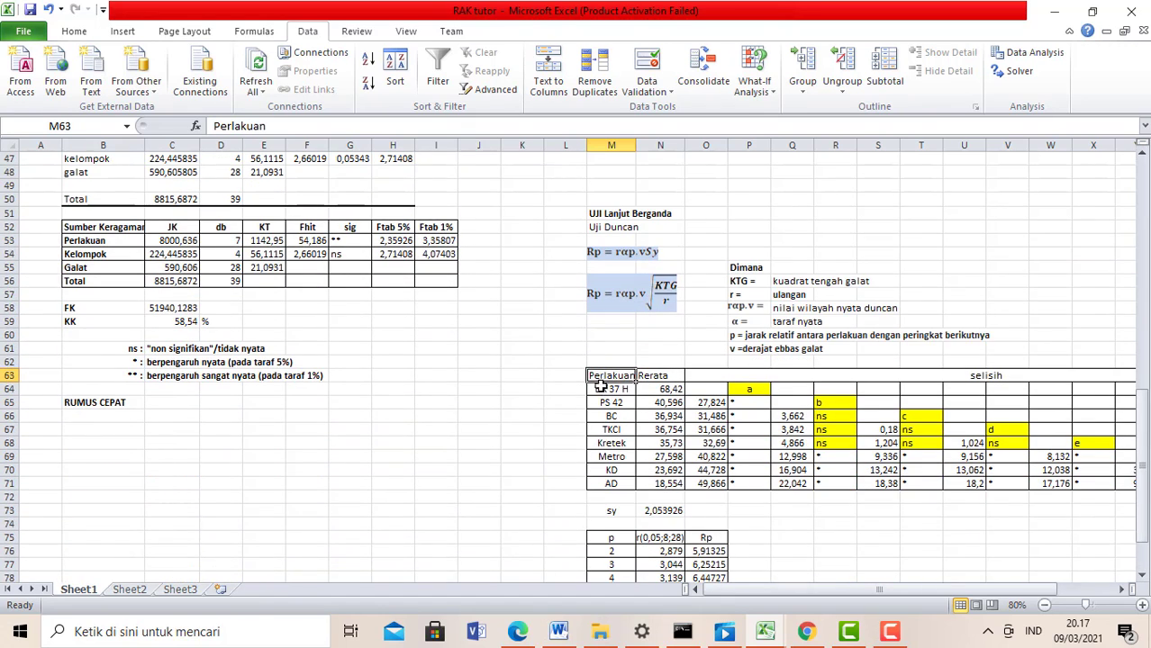
left_click_drag(602, 375, 660, 483)
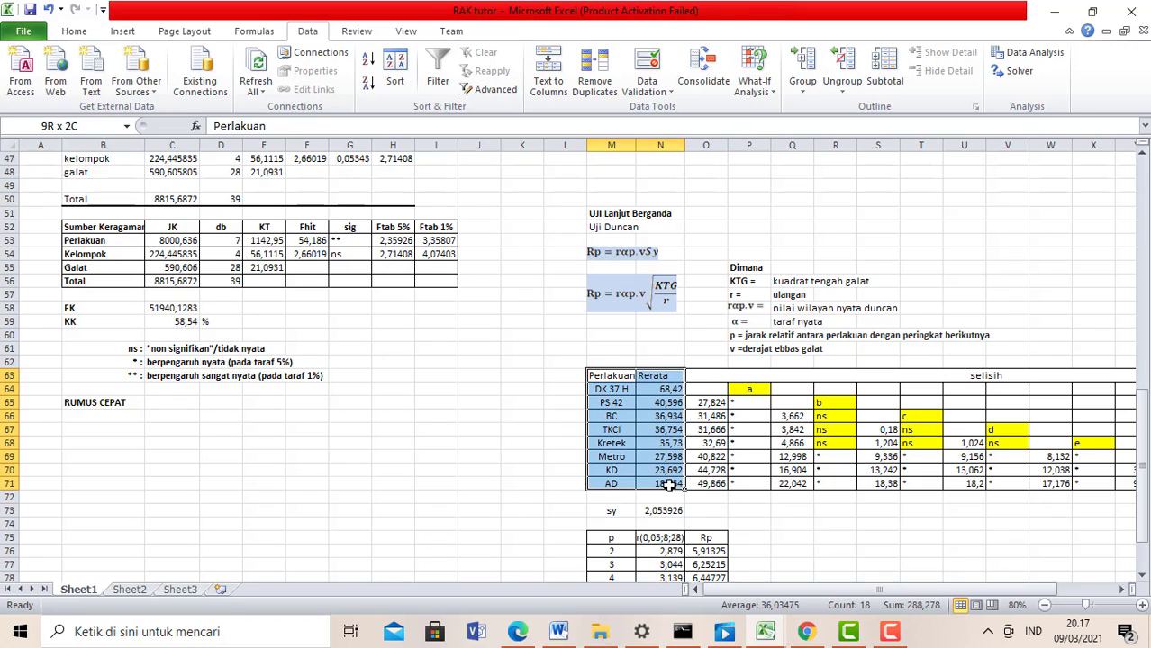
Step: Sort the Perlakuan and Rerata data in M63:N71 by Rerata values from largest to smallest, treating the first row as headers
right_click(636, 419)
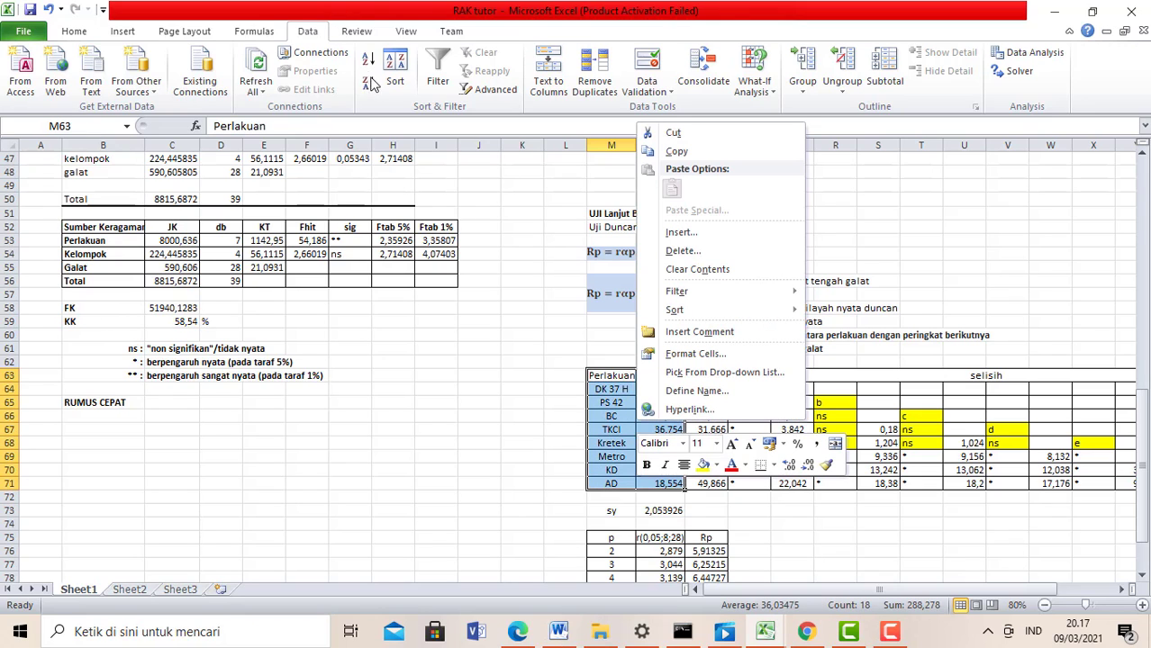
key("Escape")
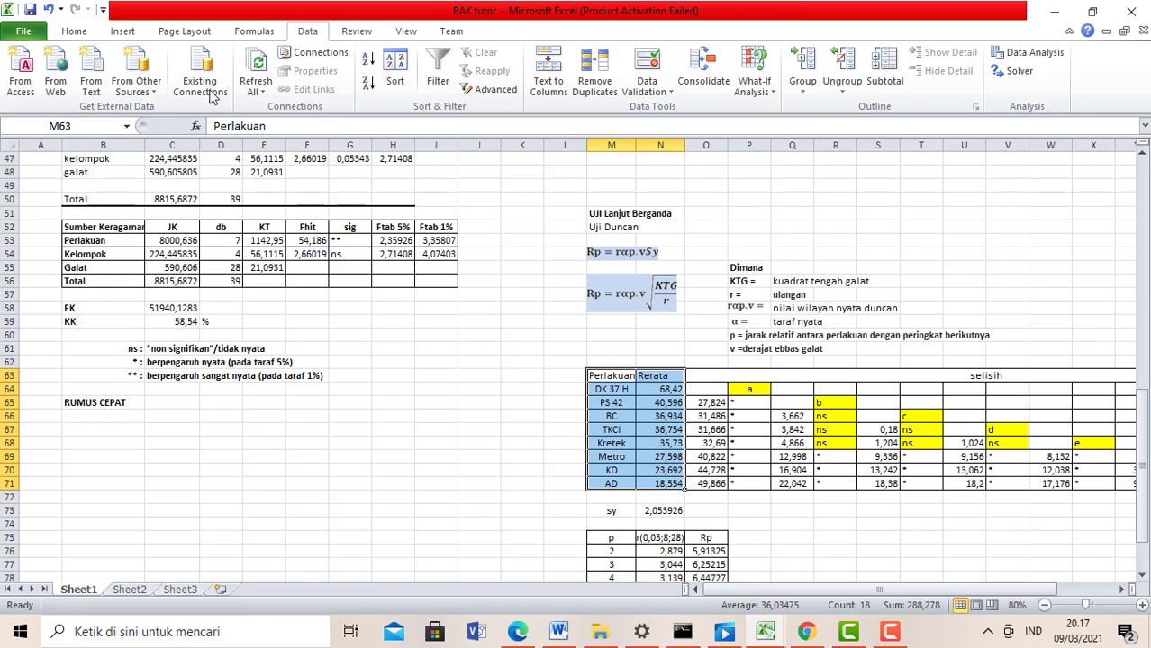
left_click(393, 90)
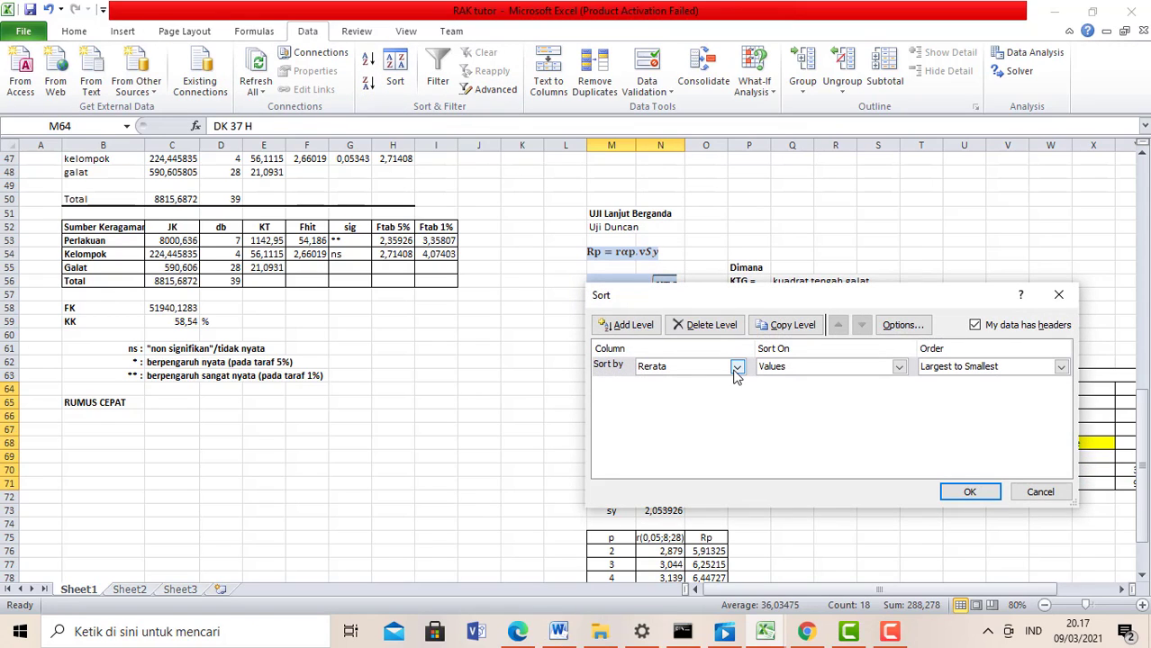
left_click(737, 367)
left_click(730, 396)
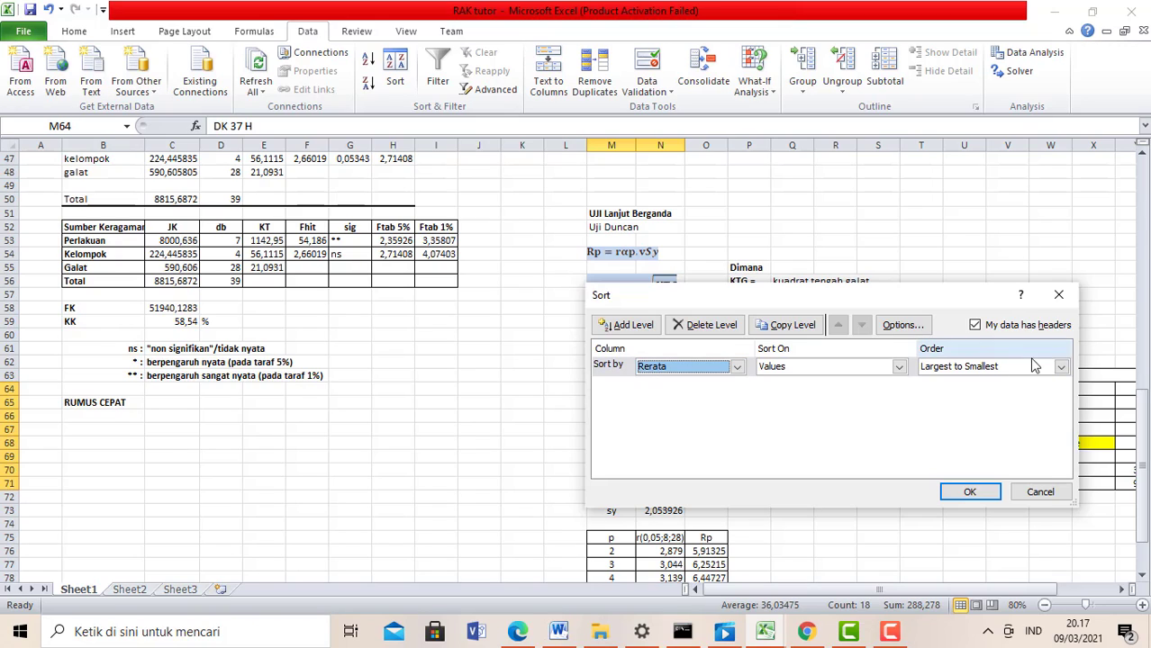
left_click(1061, 366)
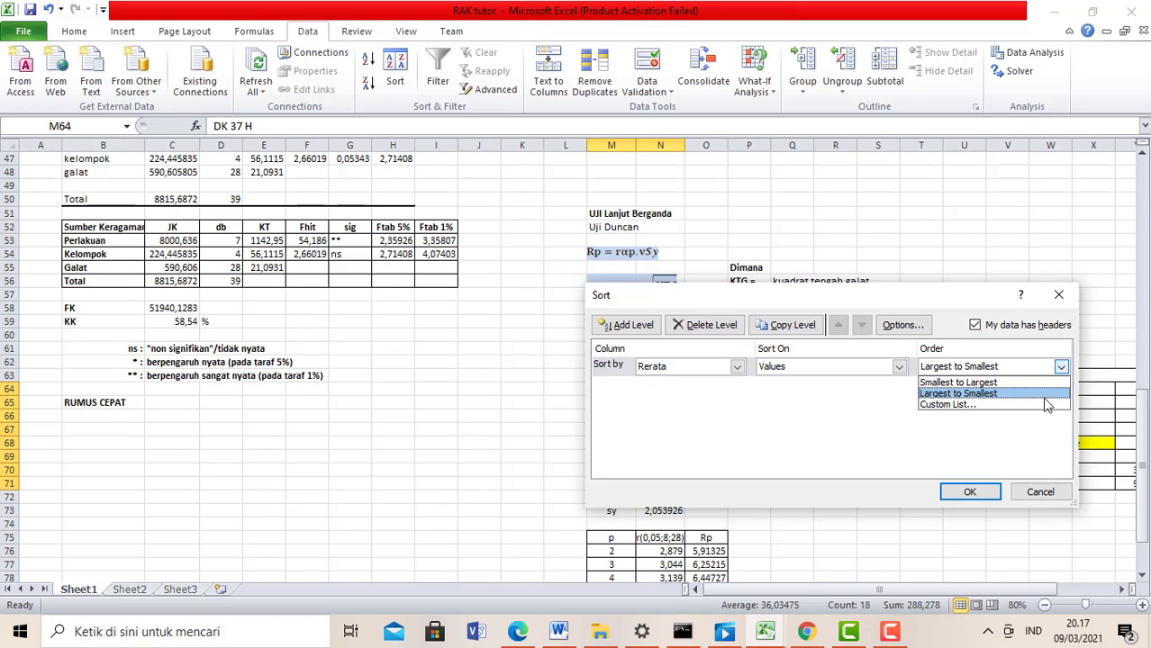
left_click(1027, 396)
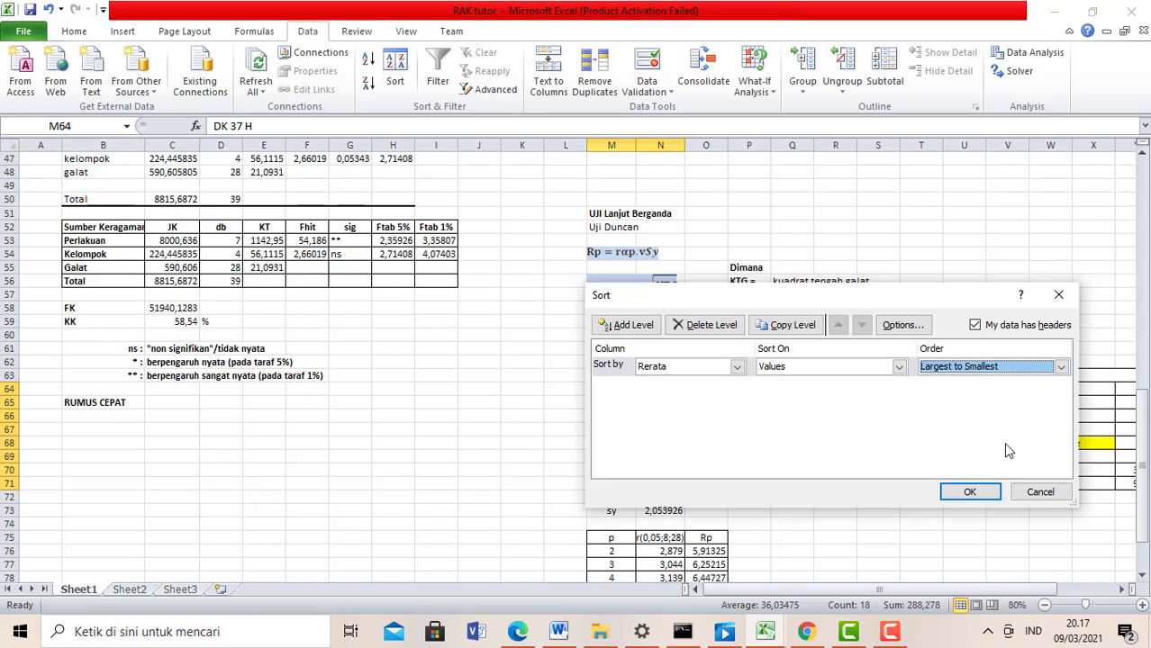
left_click(969, 492)
scroll(736, 464, "down", 1)
left_click(834, 510)
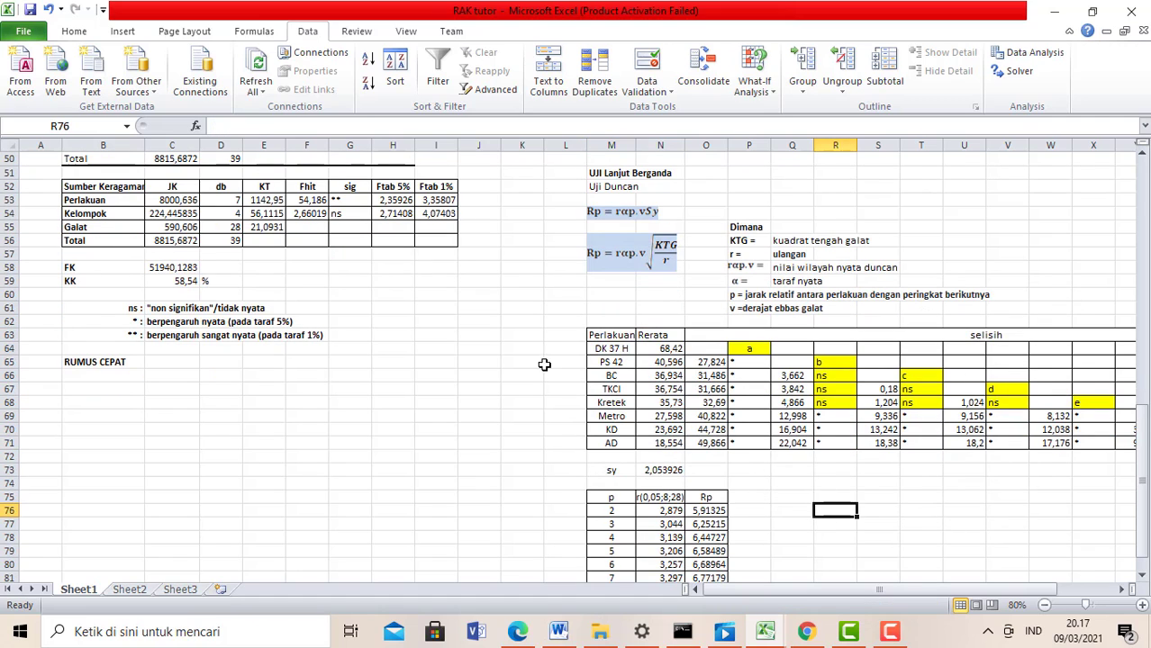
Step: Check the Galat db in D55 and the r(0,05;8;28) value for p 2 in N76
scroll(1144, 424, "down", 1)
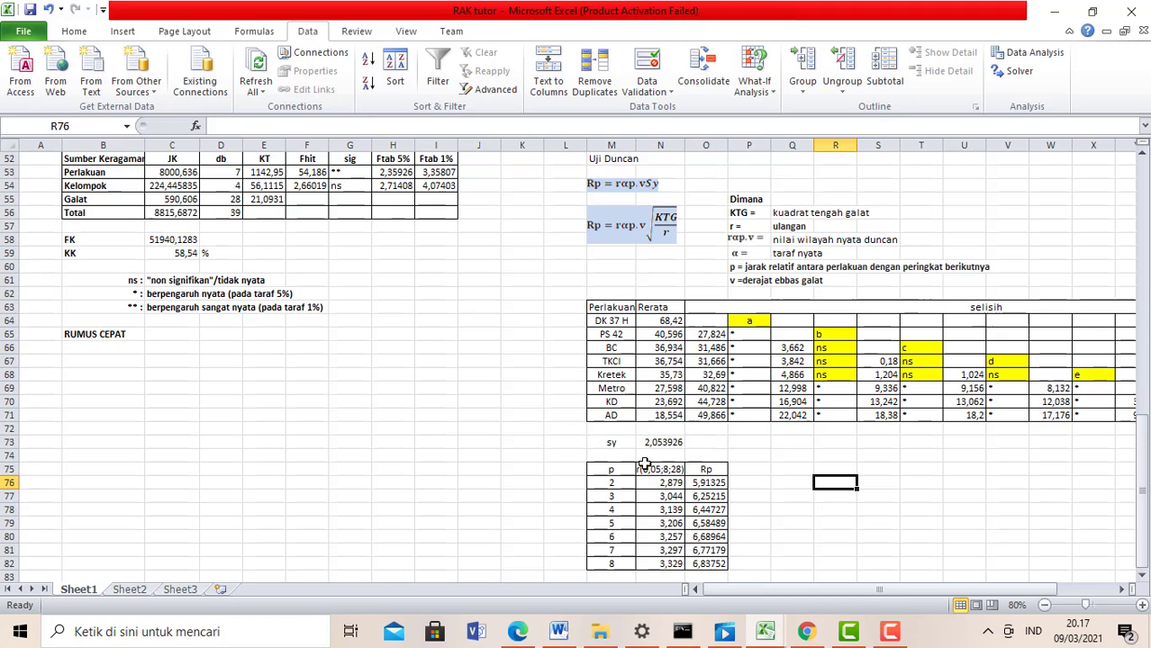
scroll(304, 248, "up", 1)
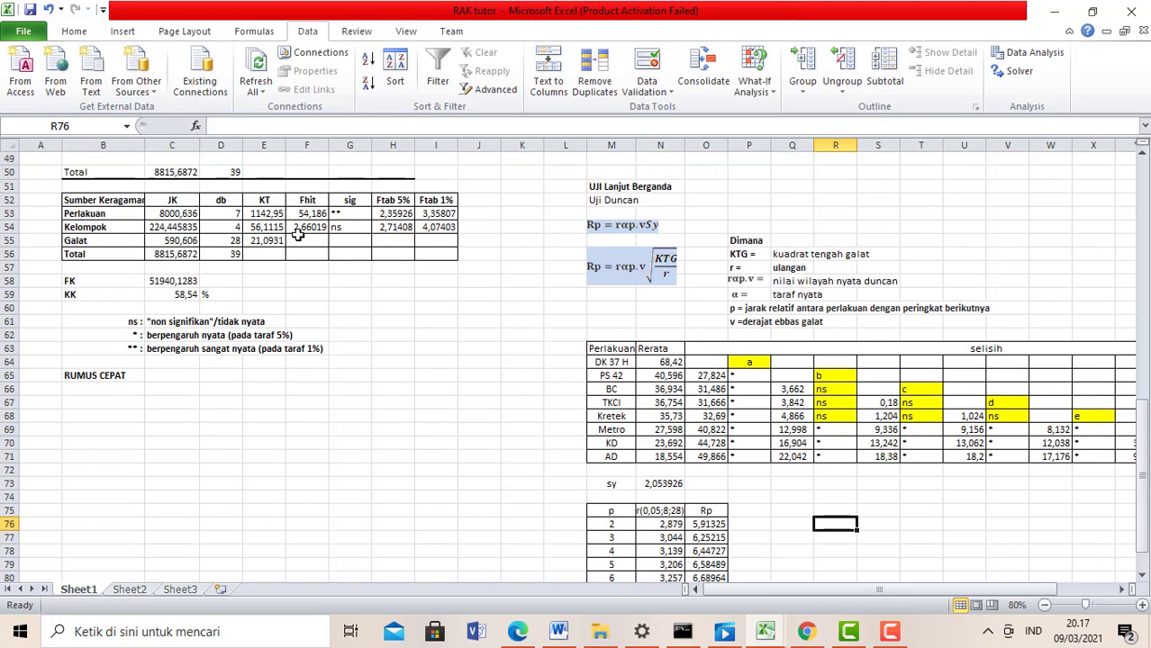
left_click(231, 240)
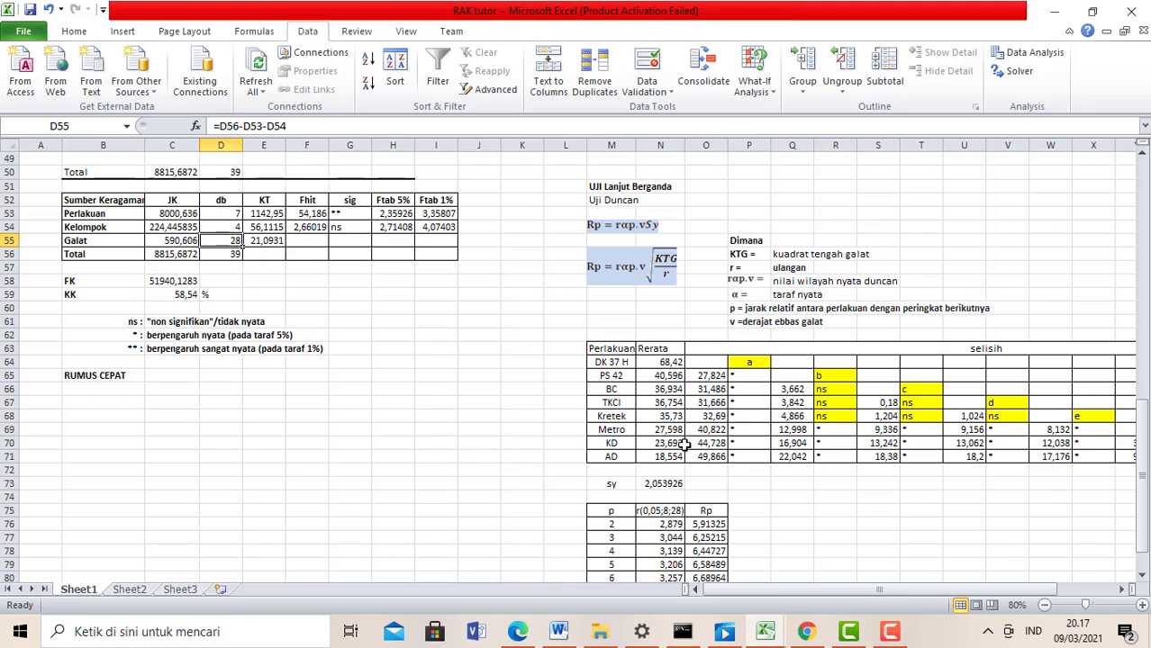
scroll(828, 550, "down", 1)
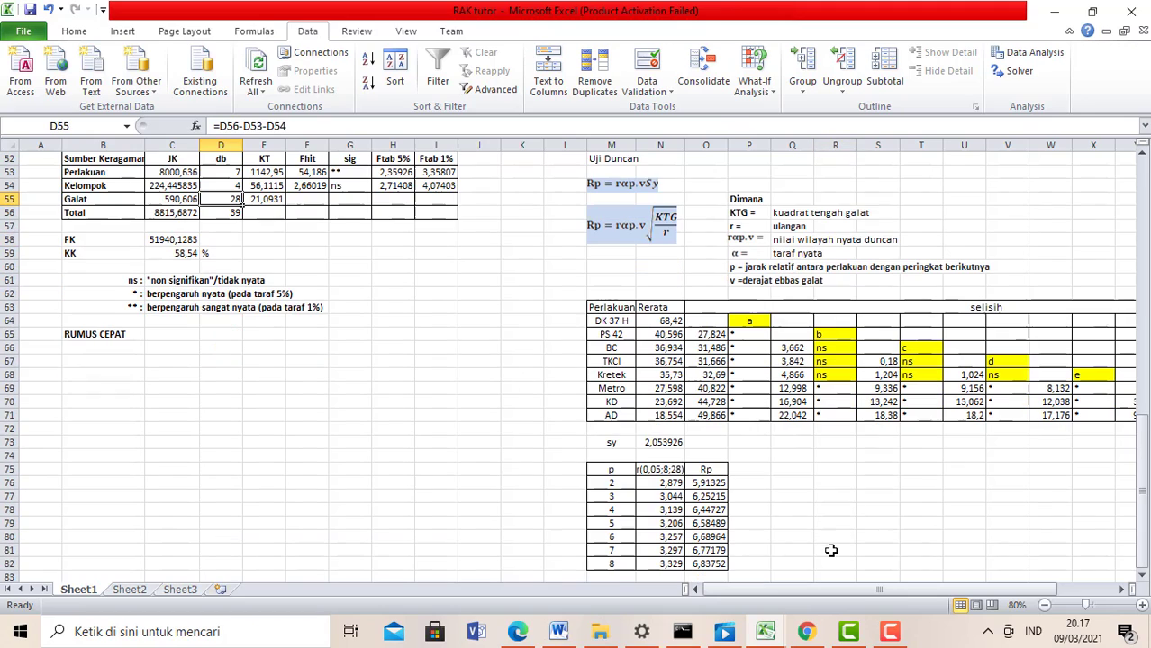
left_click(668, 484)
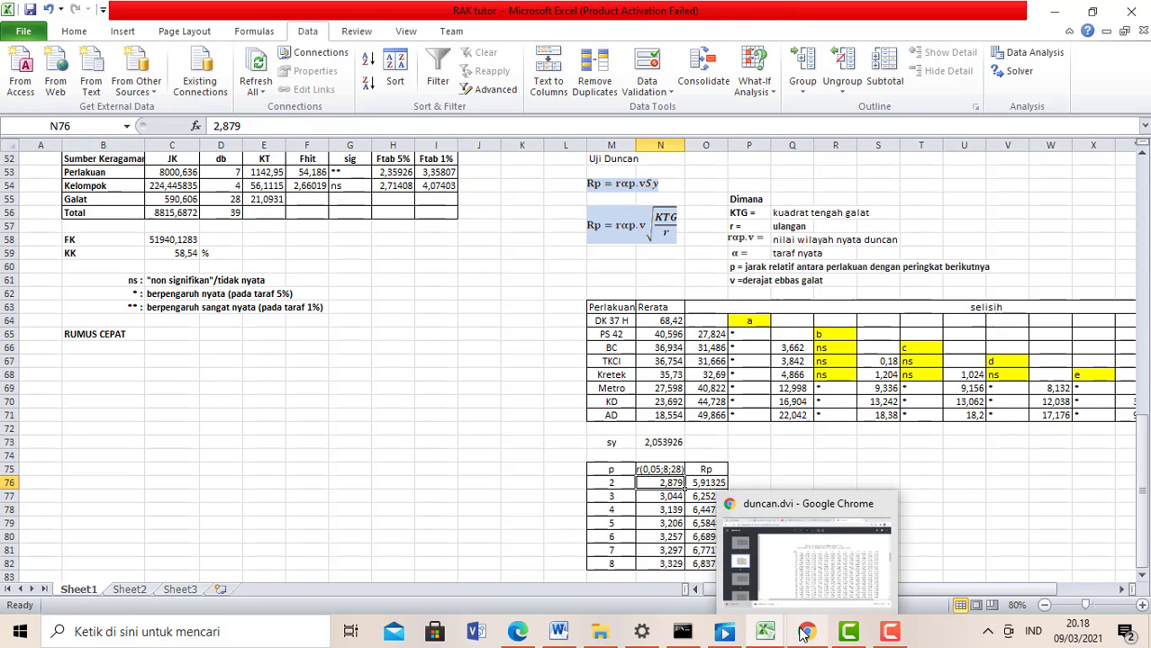
Step: Switch to the duncan.dvi PDF in Chrome and highlight the 0.05 critical values for df 28, p 2 to 8
left_click(815, 540)
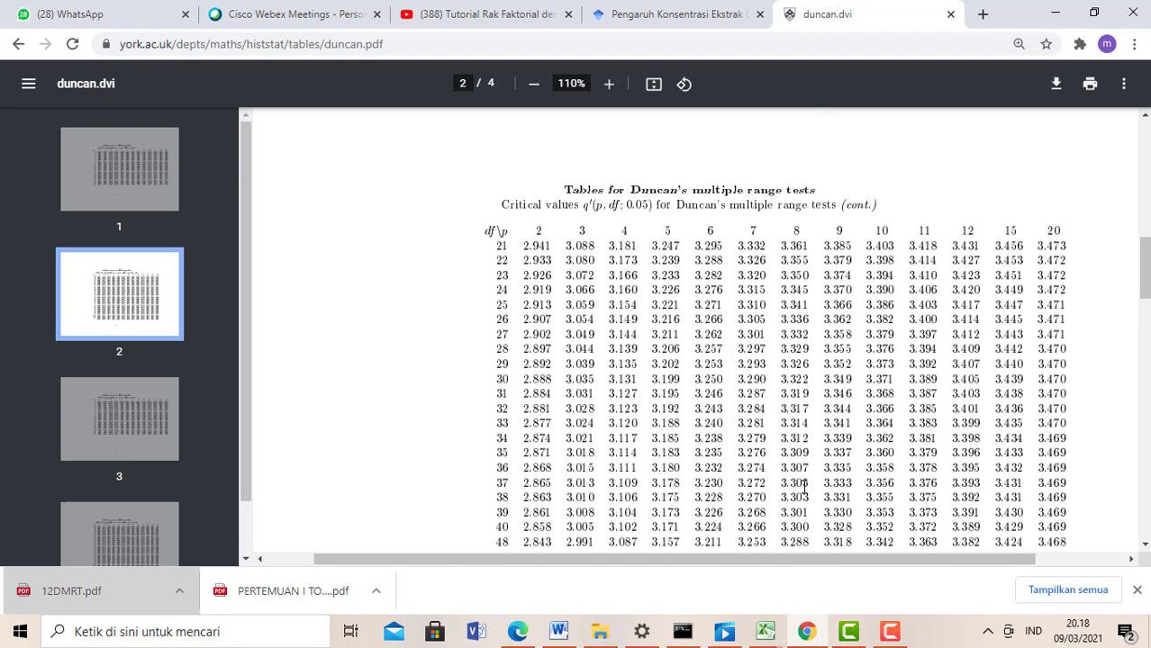
scroll(805, 328, "down", 2)
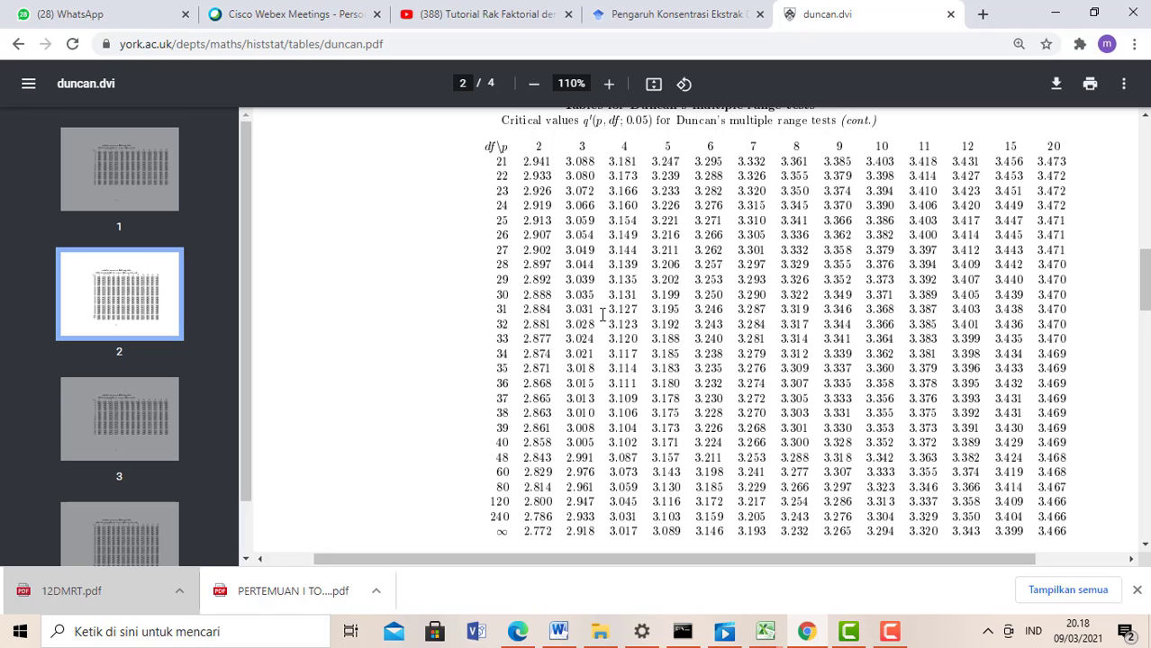
left_click_drag(894, 287, 755, 298)
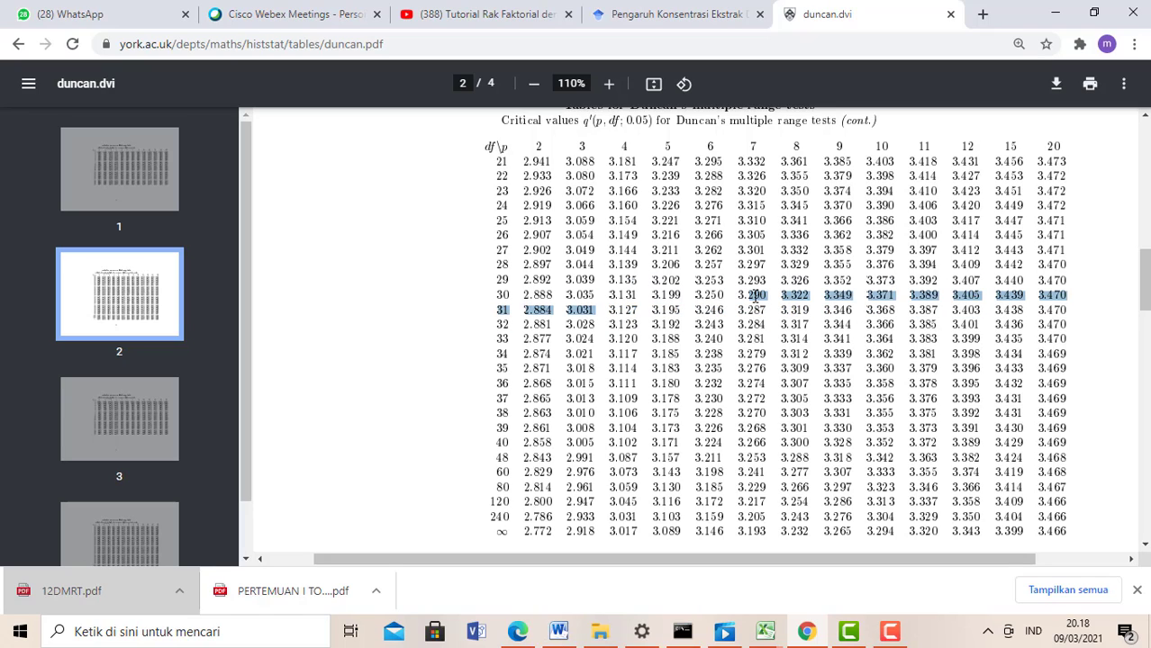
left_click(728, 310)
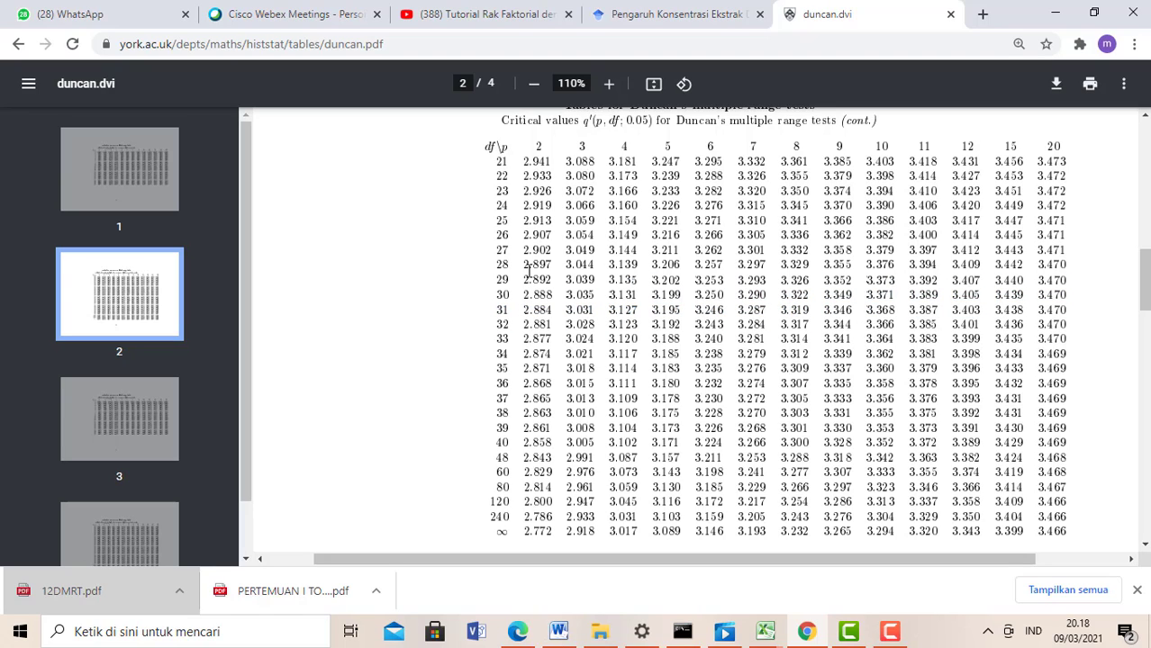
left_click_drag(529, 270, 763, 263)
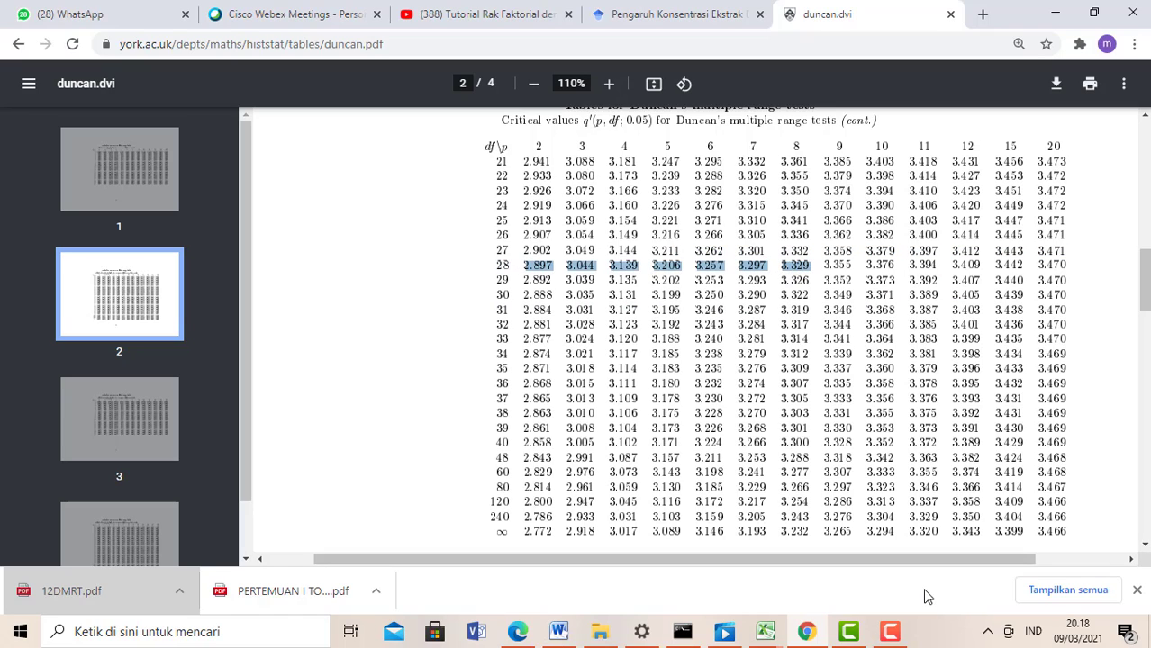
Step: Return to the RAK tutor workbook in Excel and trace the references of the Rp formula in O76
left_click(765, 631)
left_click(851, 554)
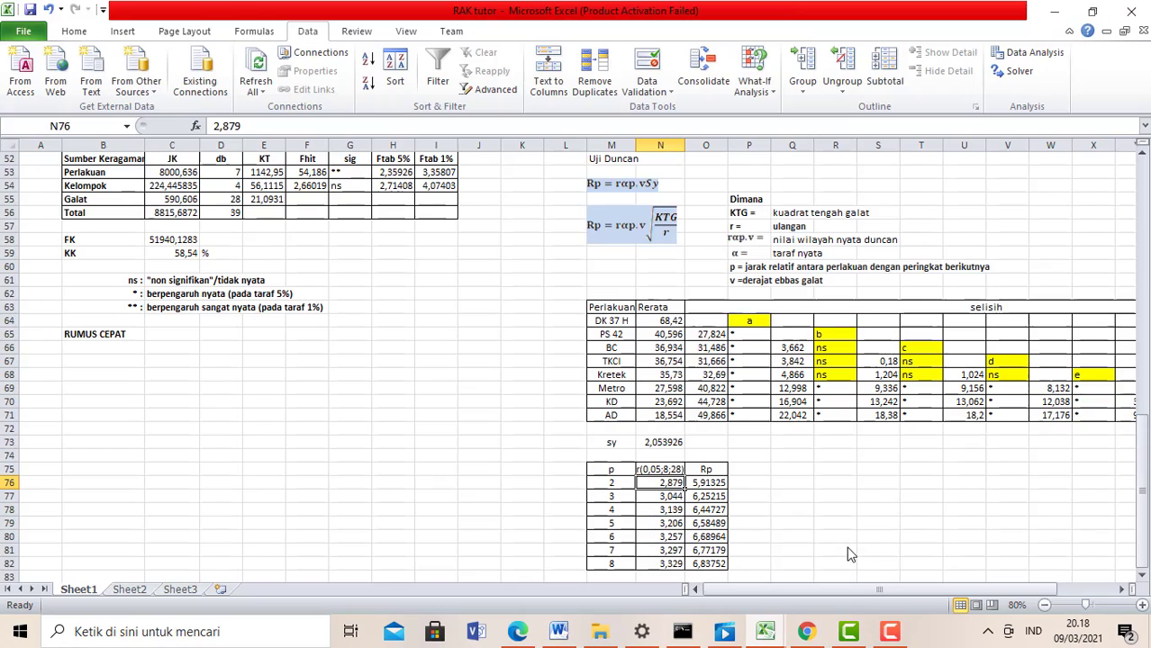
scroll(805, 520, "up", 1)
scroll(805, 521, "down", 1)
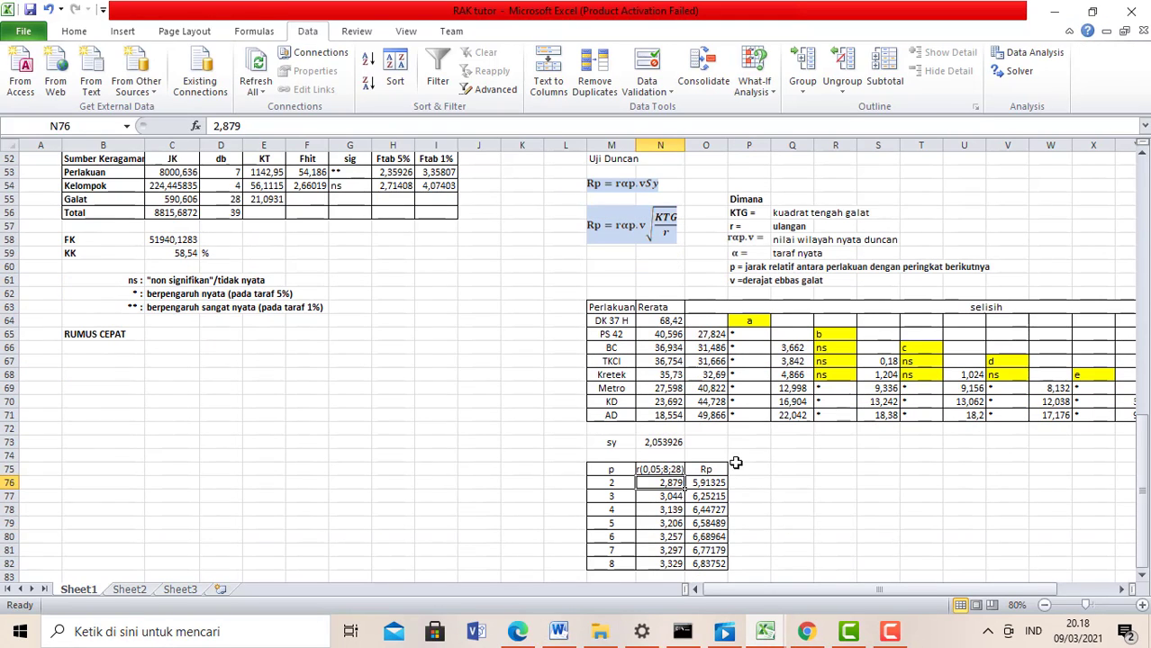
left_click(709, 482)
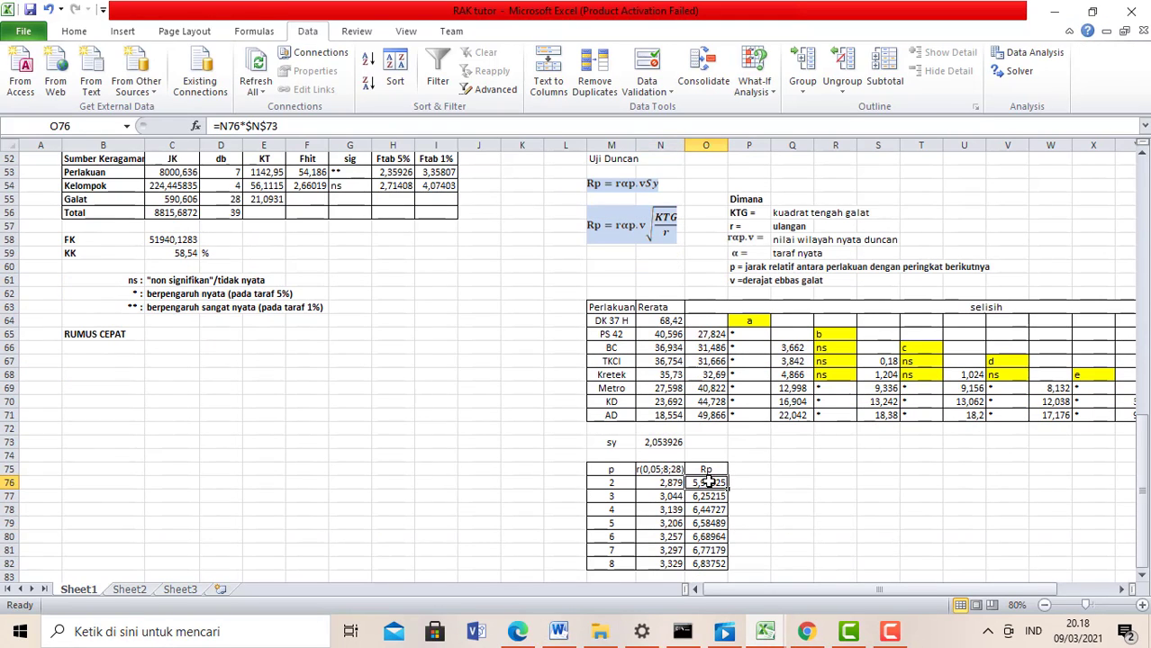
double_click(709, 481)
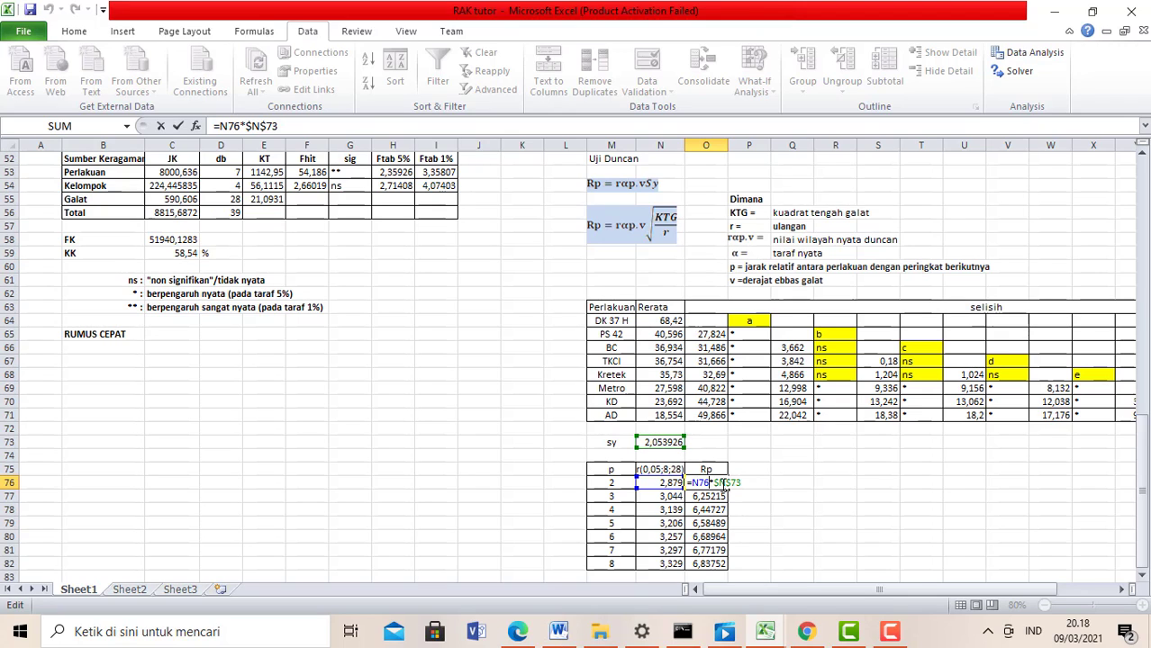
key("Return")
Step: Clear the Rp values for p 3 to 8 in O77:O82
left_click_drag(699, 496, 712, 565)
right_click(706, 536)
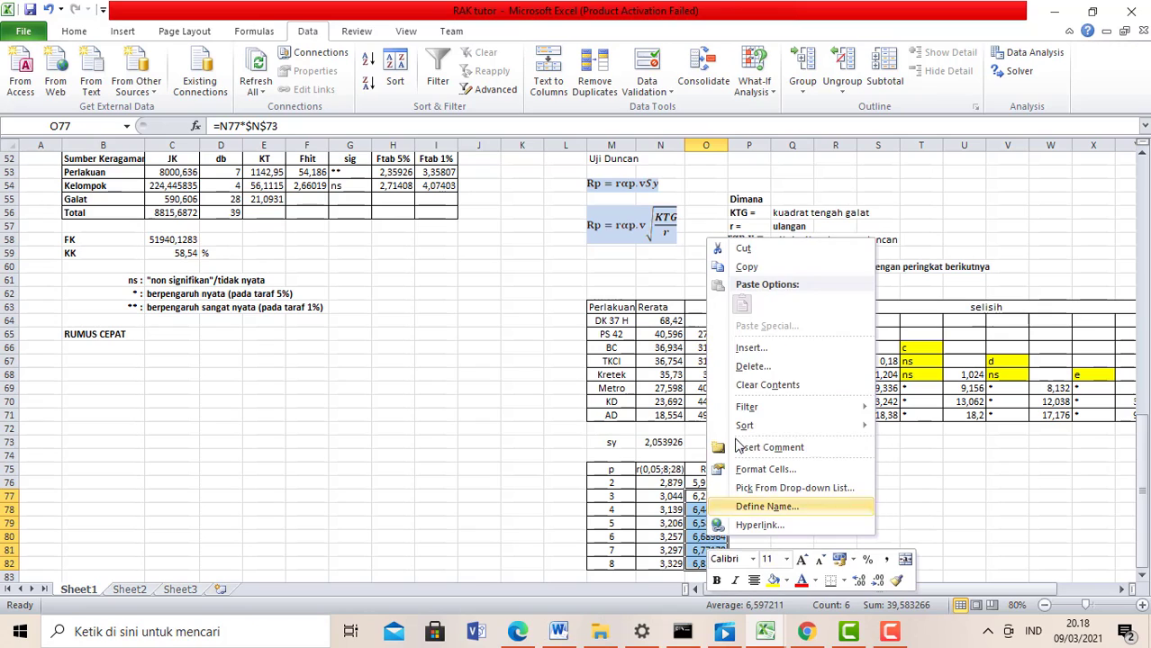
left_click(780, 394)
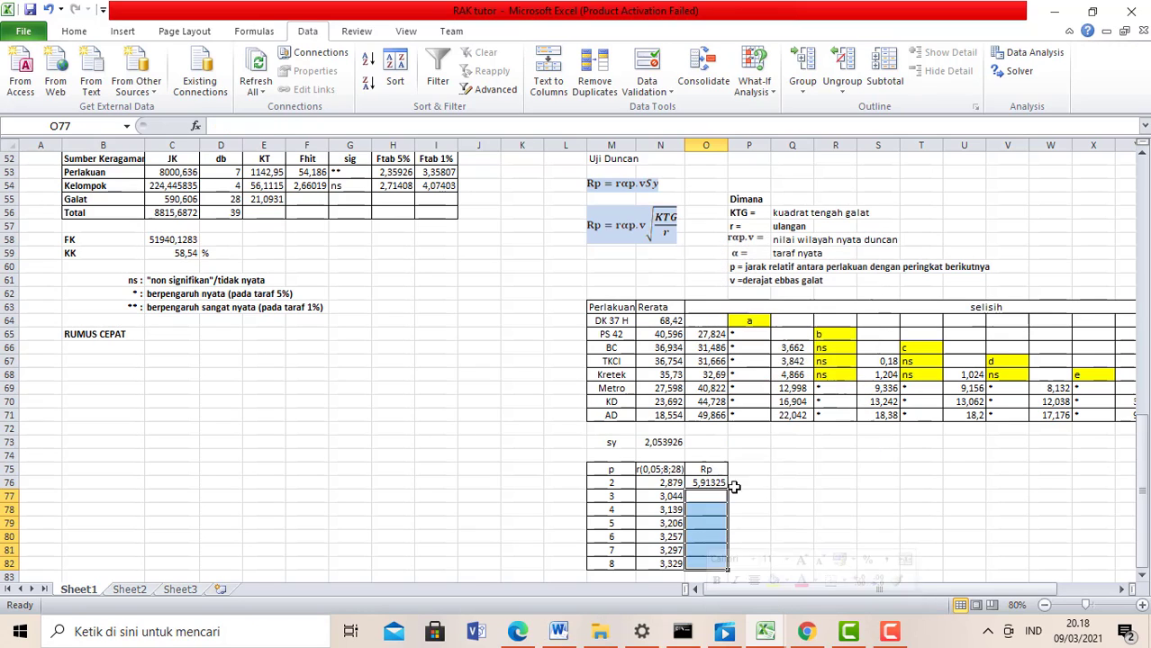
Step: Review the Rp formula =N76*$N$73 in O76 and fill it down through O82
left_click(711, 483)
double_click(716, 484)
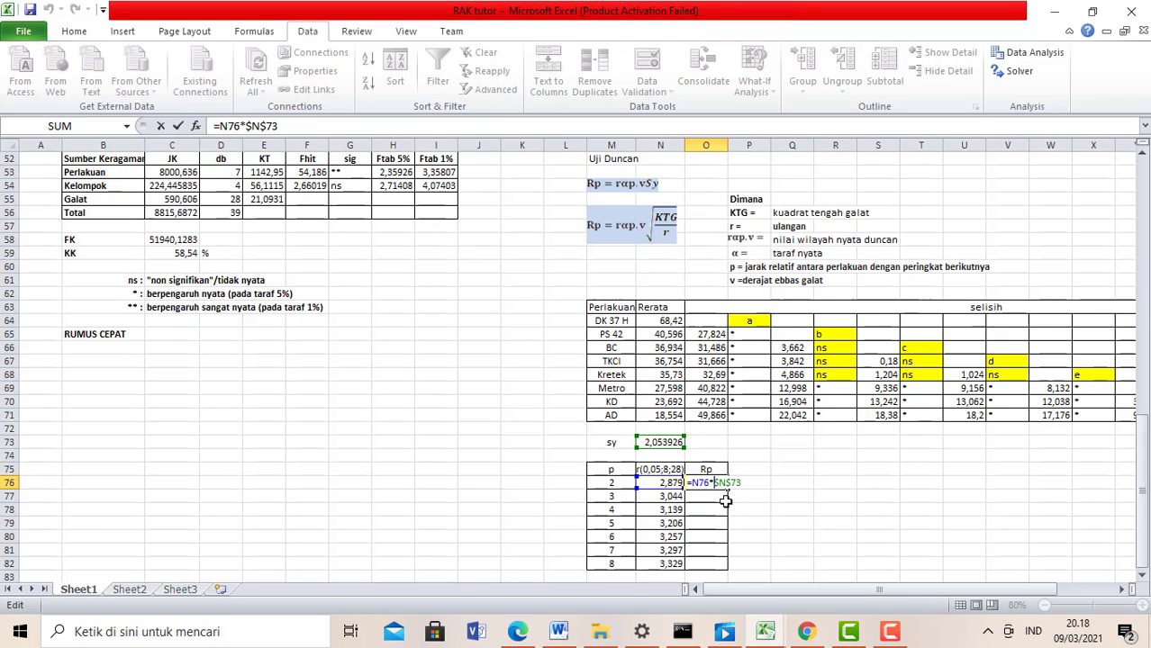
key("Return")
key("Up")
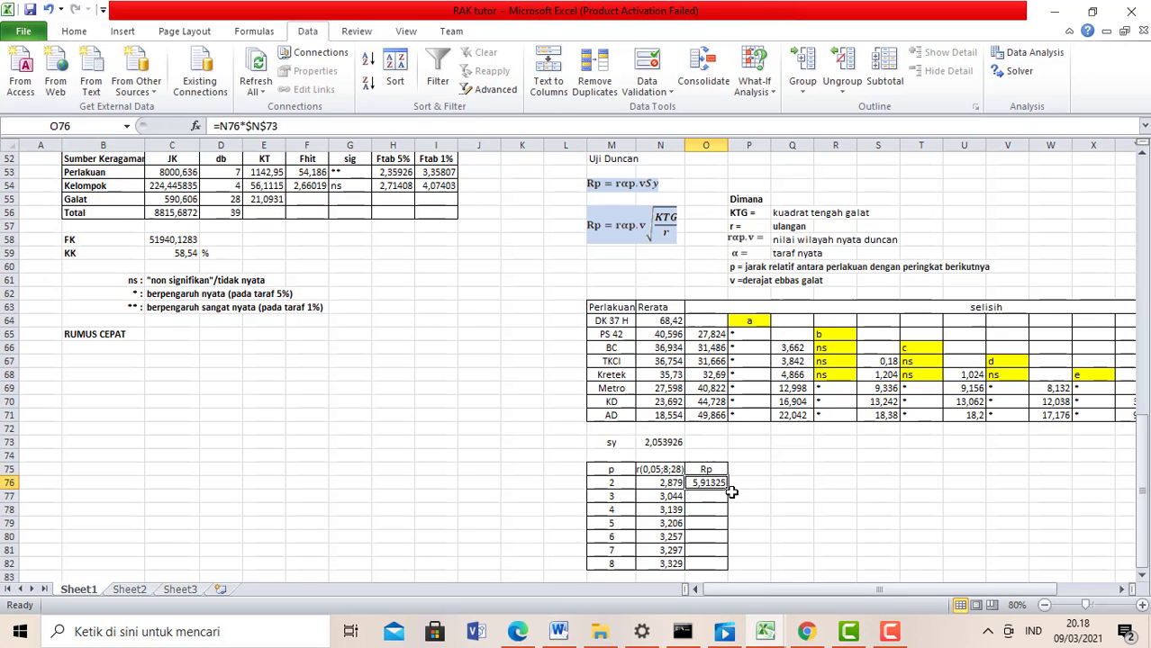
left_click_drag(726, 490, 720, 567)
left_click(784, 505)
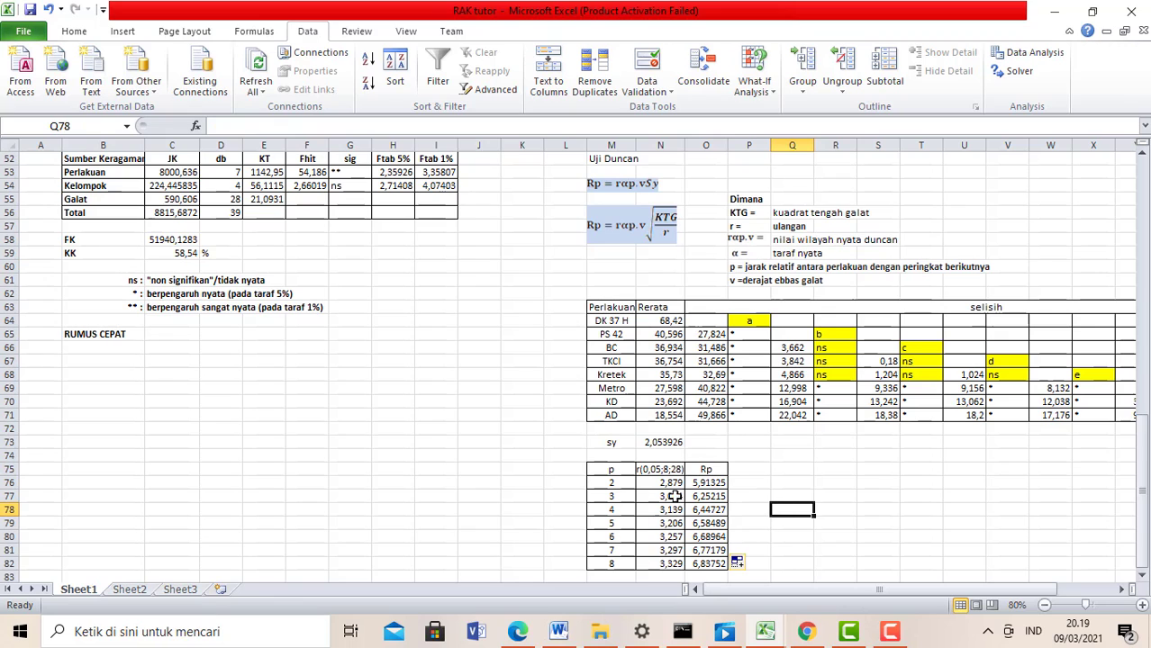
Step: Inspect the first selisih formula in O65 and trace its references to the Rerata values
scroll(745, 506, "up", 2)
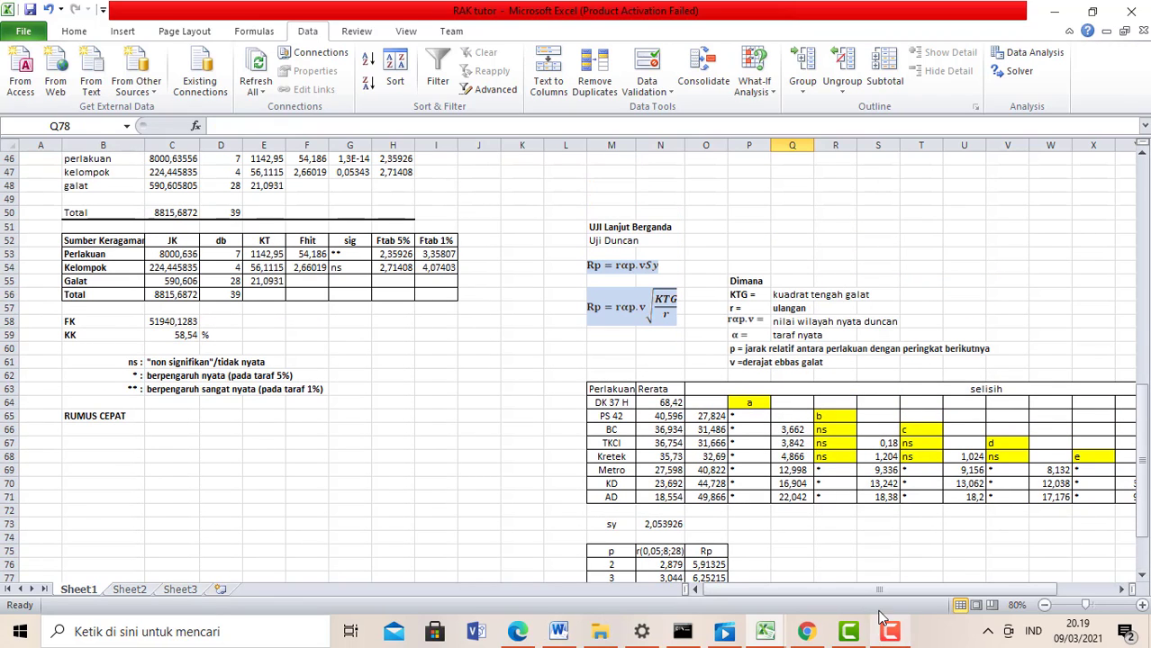
left_click_drag(879, 590, 927, 596)
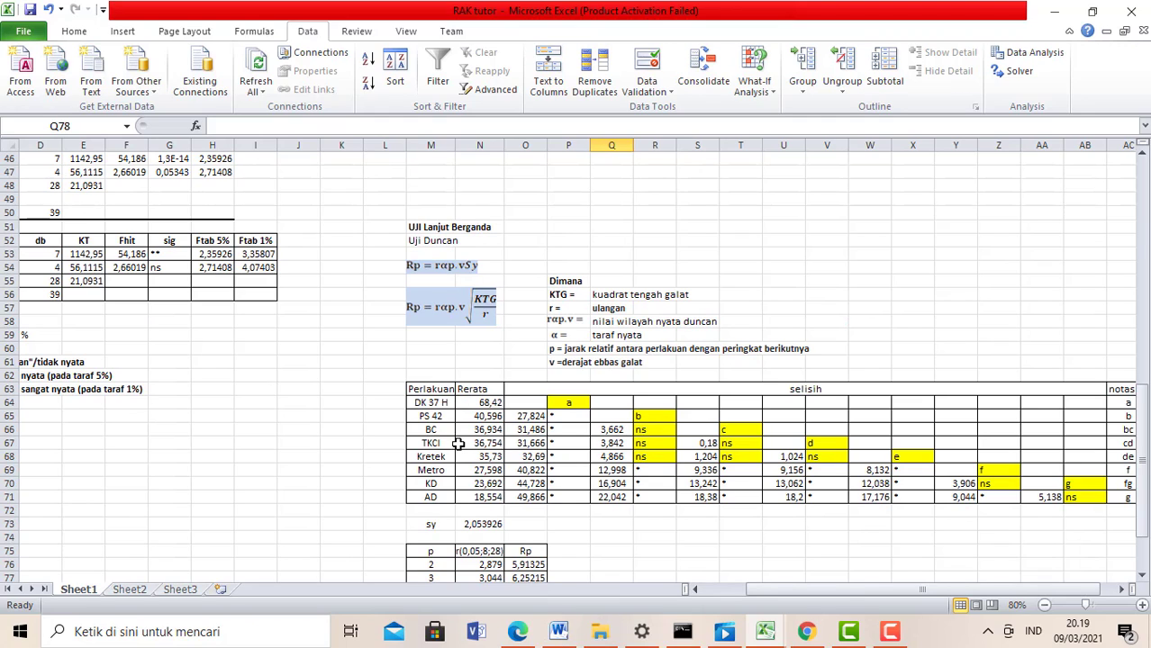
left_click(532, 417)
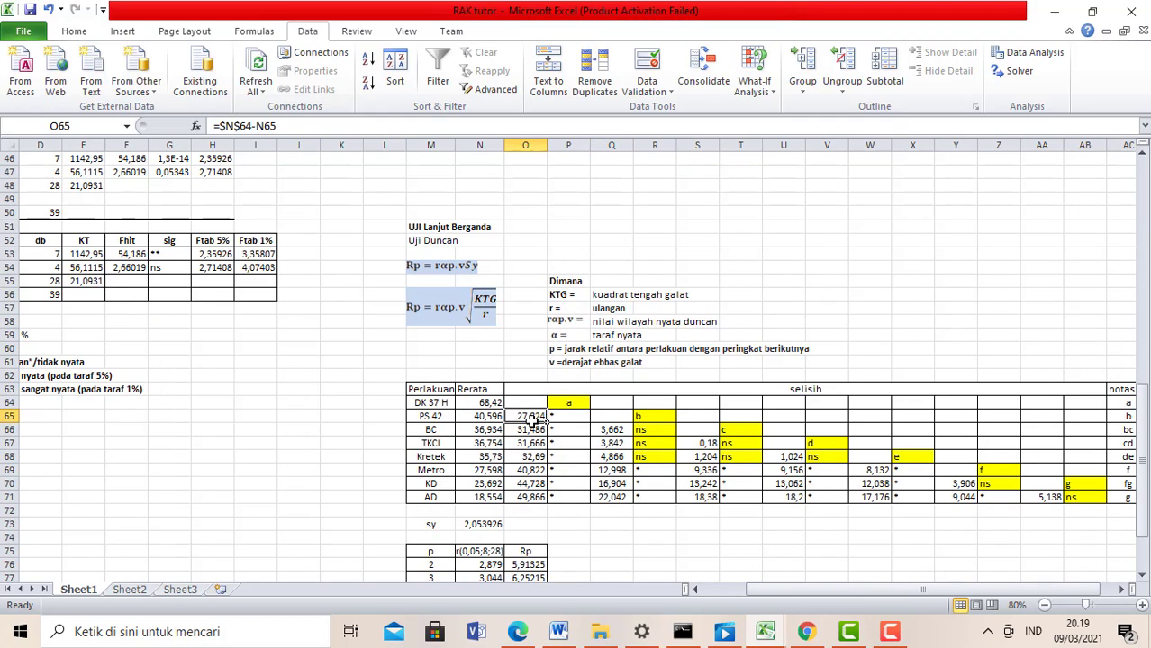
double_click(531, 417)
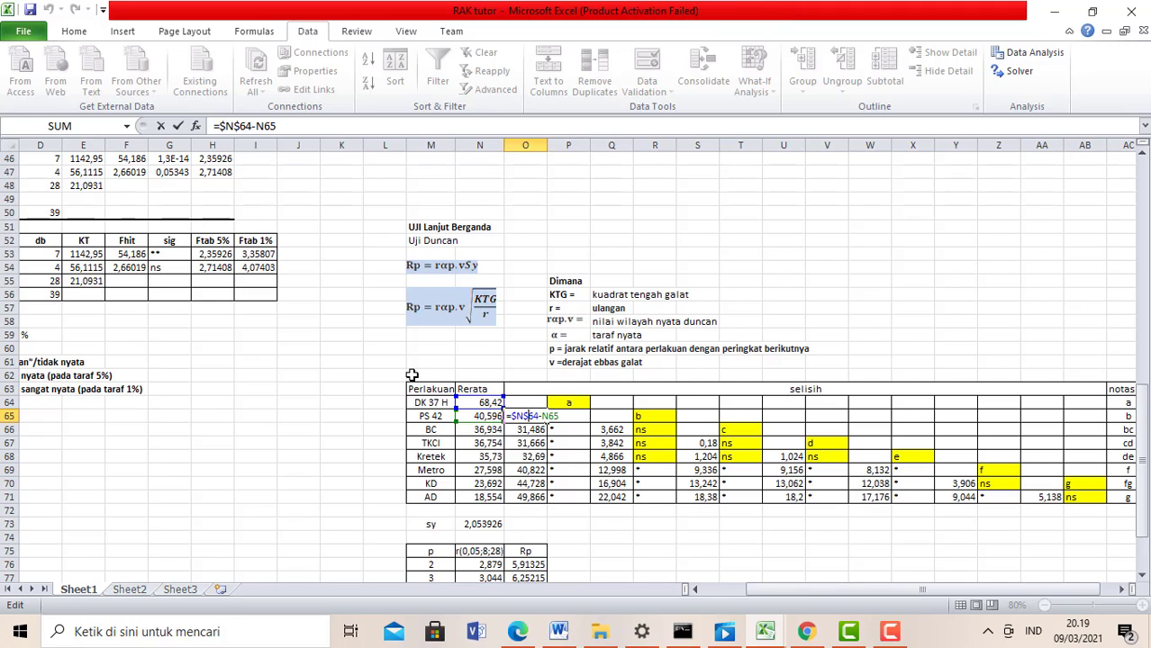
key("Return")
Step: Fill the selisih formula =$N$64-N65 from O65 down through O71
left_click(541, 417)
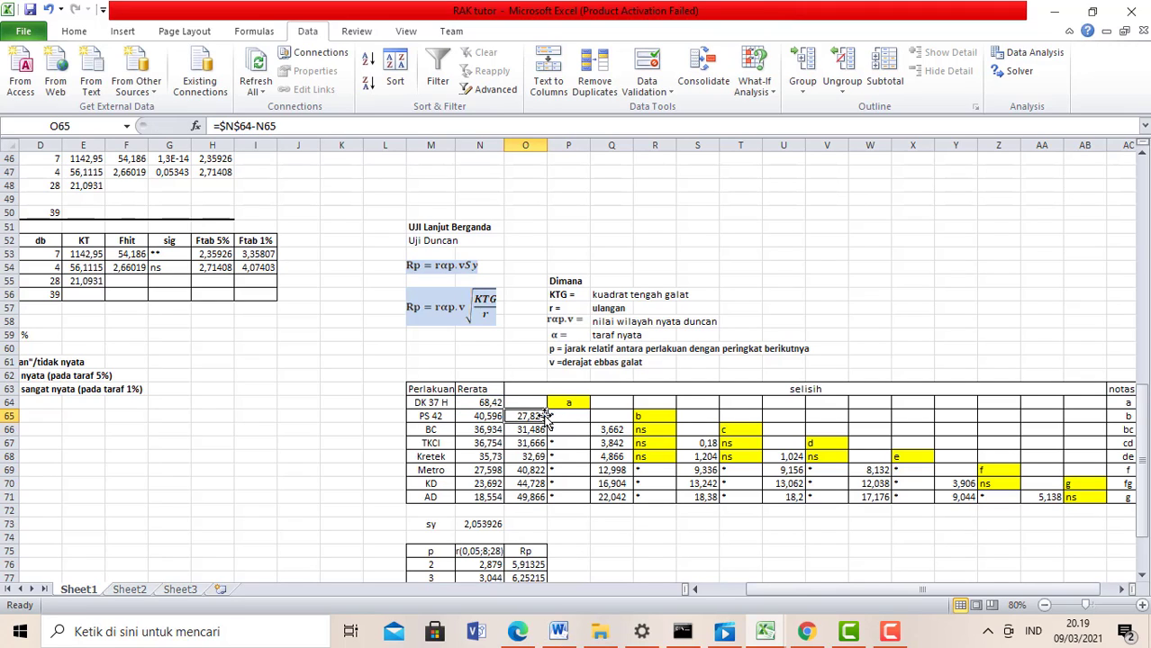
left_click_drag(546, 424, 545, 499)
left_click(533, 418)
Step: Compare the PS 42 selisih in O65 and its significance mark in P65 with the Rp for p 2 in O76
scroll(574, 429, "down", 2)
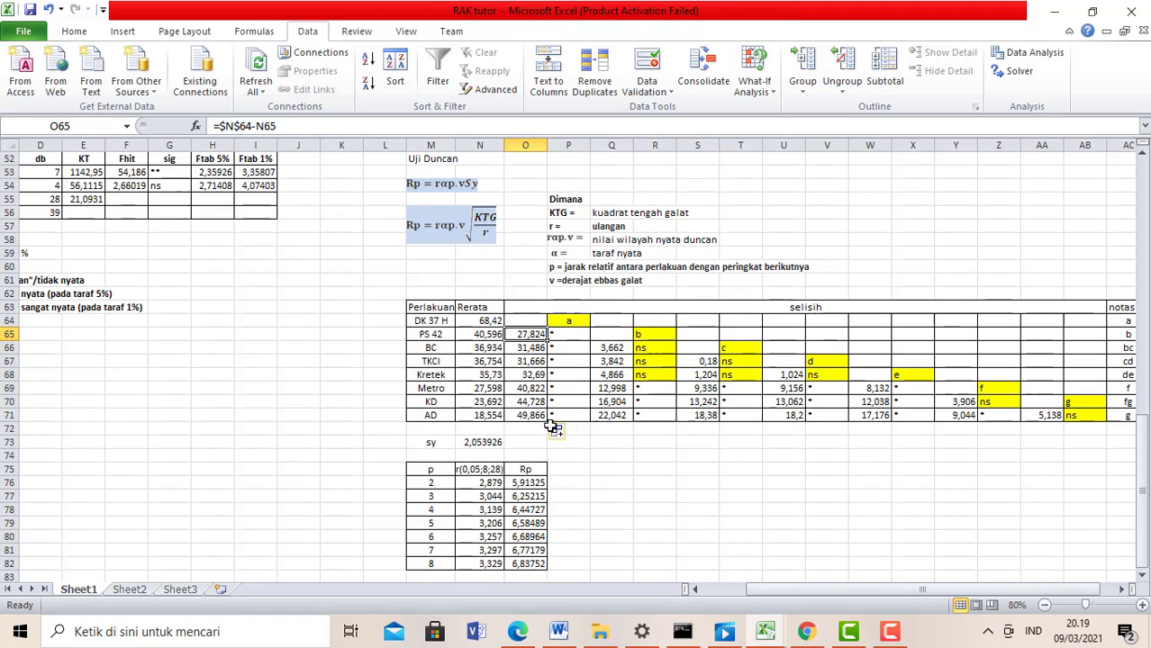
left_click(532, 484)
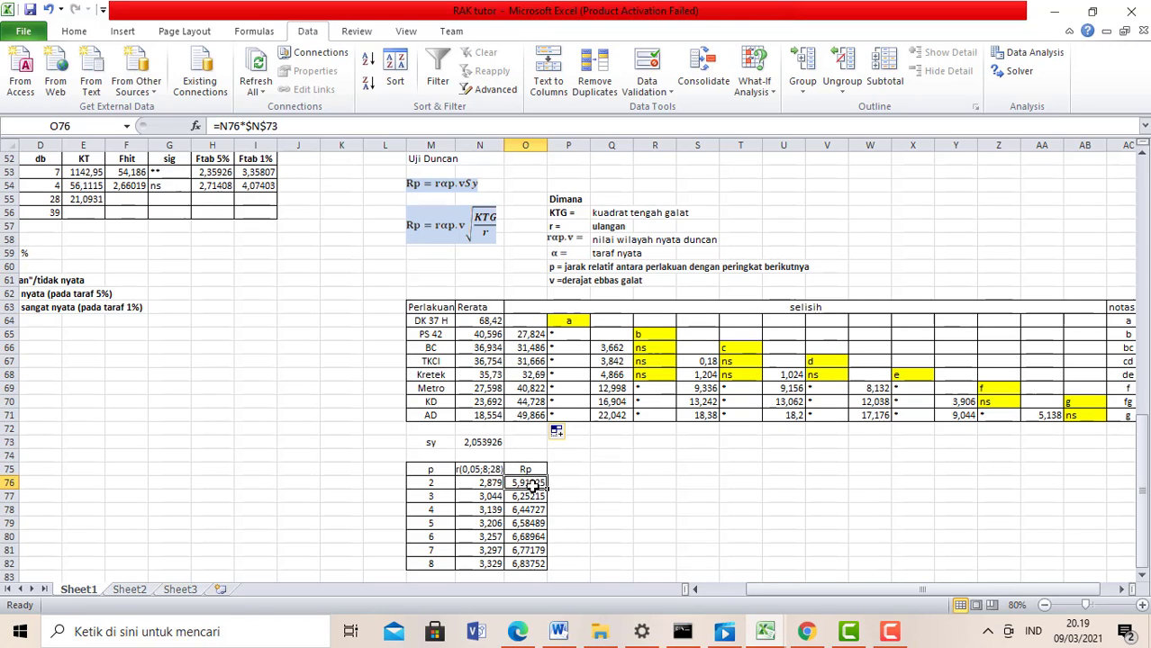
left_click(565, 333)
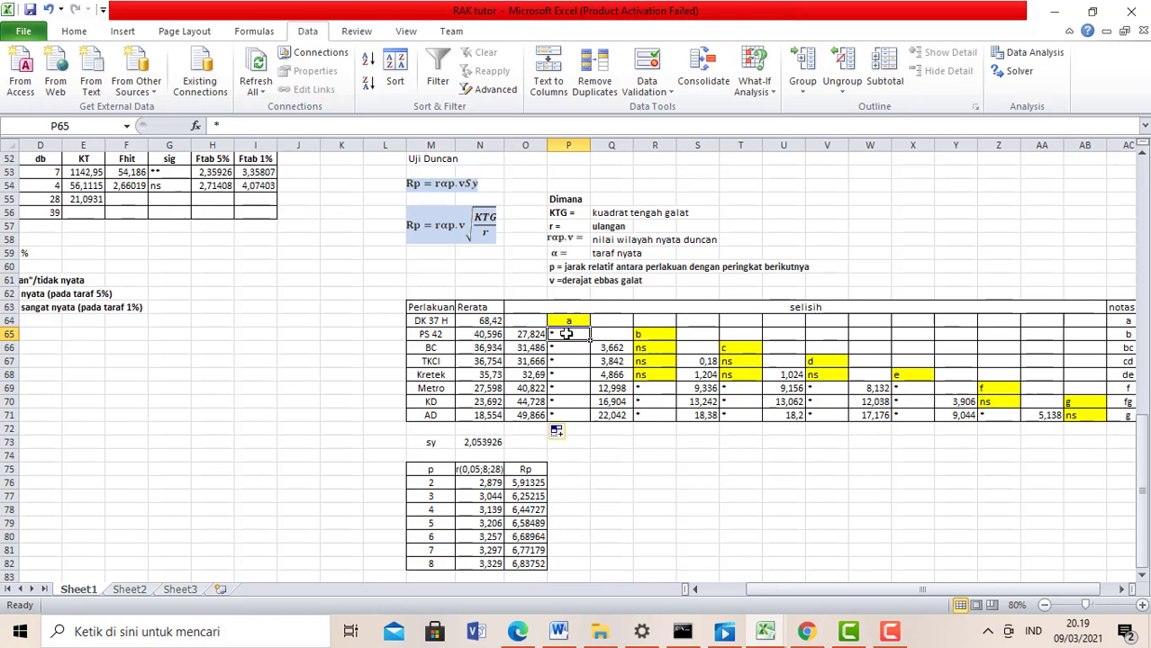
left_click(529, 335)
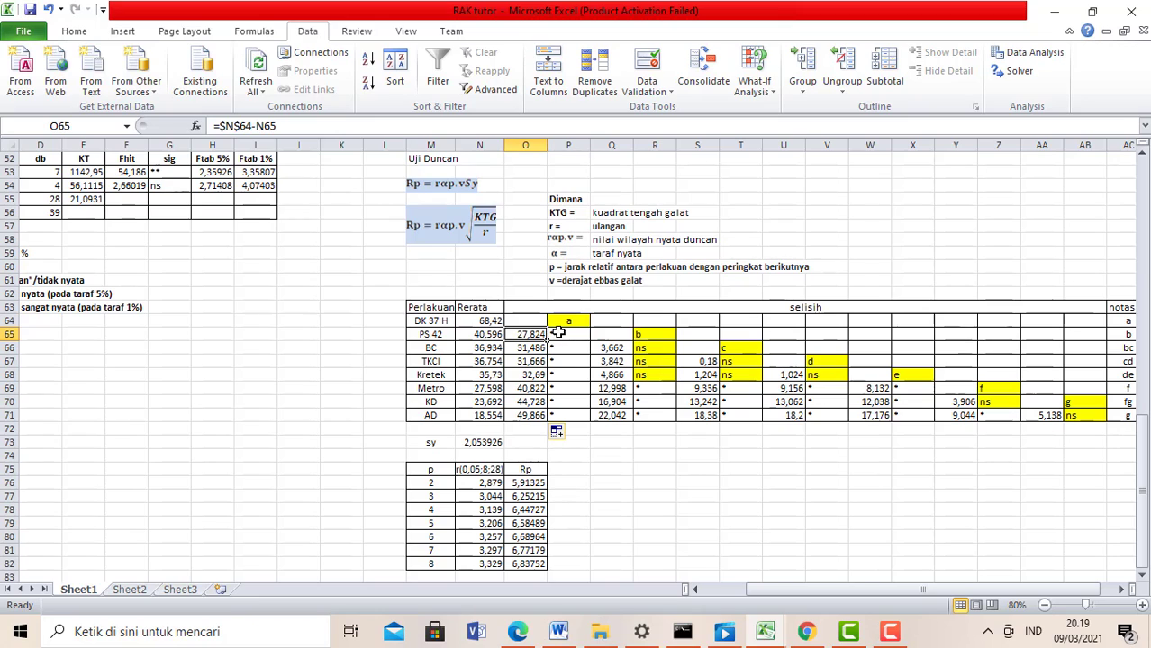
Step: Fill the * significance mark from P65 down through P71
left_click(562, 334)
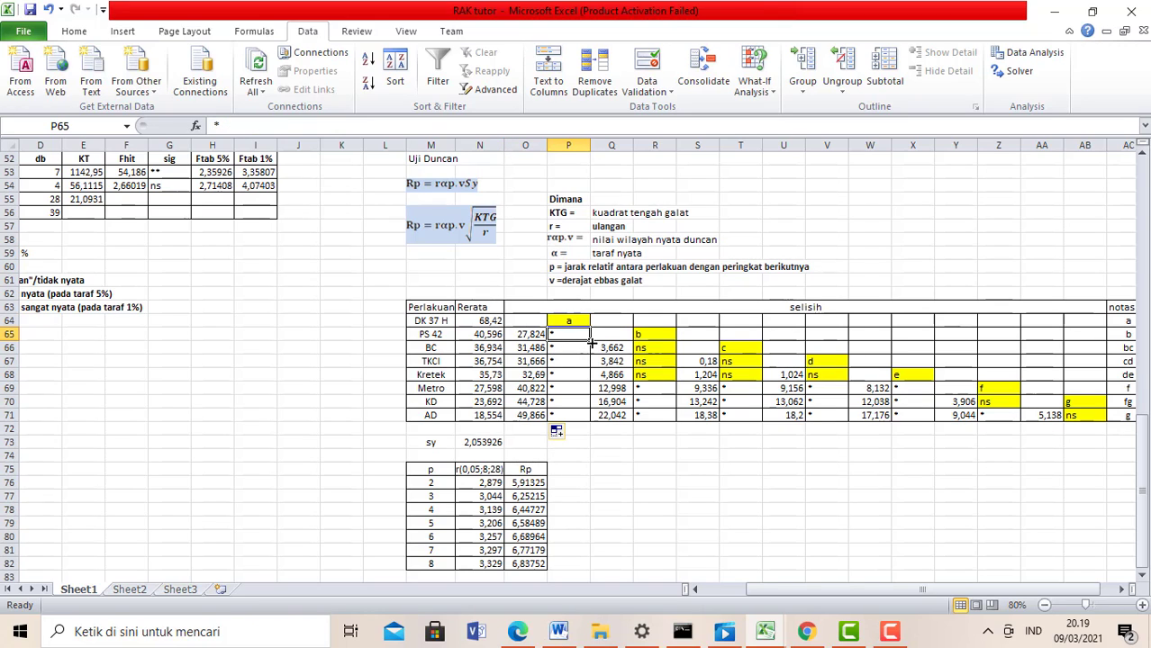
left_click_drag(588, 343, 587, 417)
left_click(611, 442)
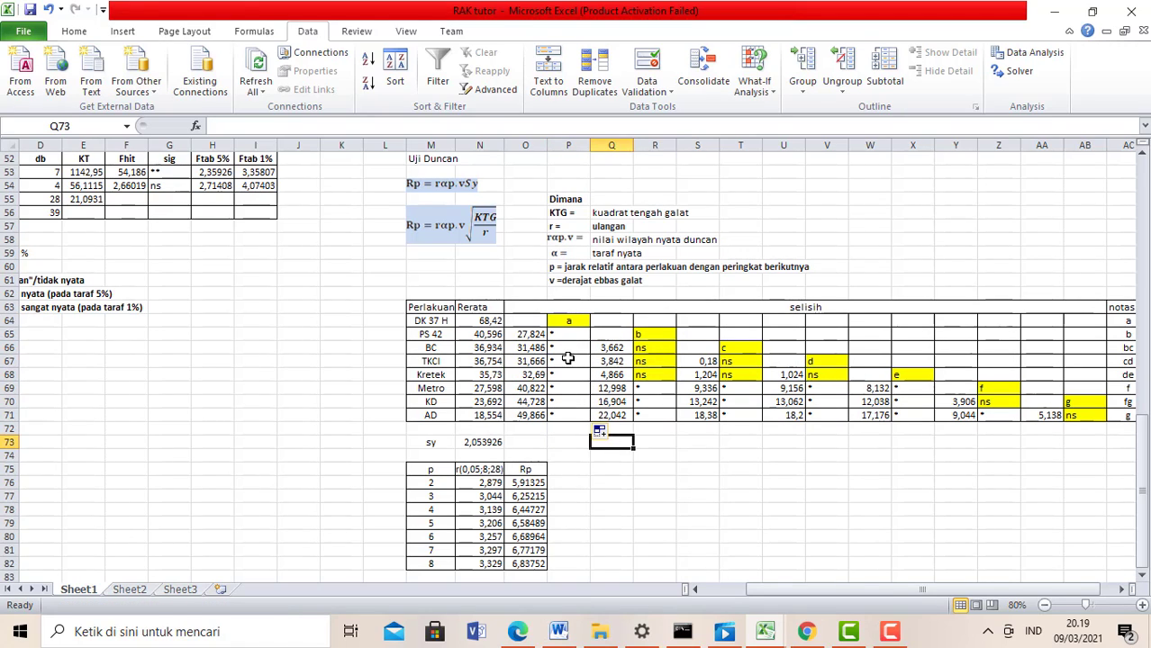
Step: Inspect the selisih formula in Q66 and trace its references to the PS 42 and BC Rerata values
left_click(611, 349)
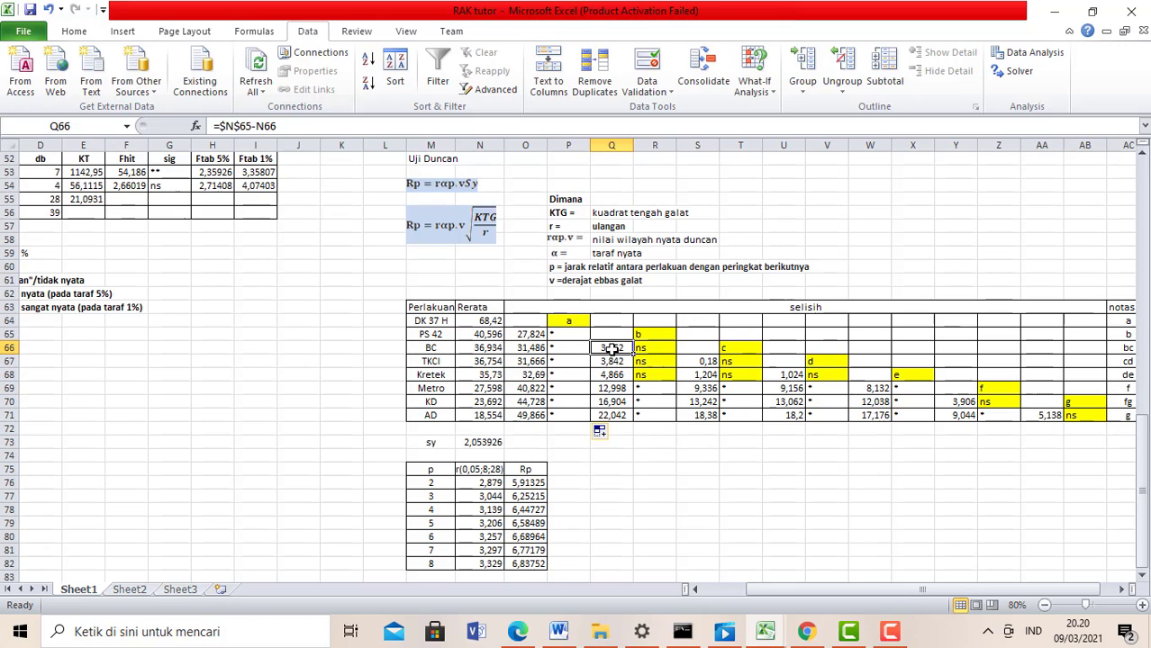
left_click(618, 335)
left_click(612, 348)
double_click(609, 347)
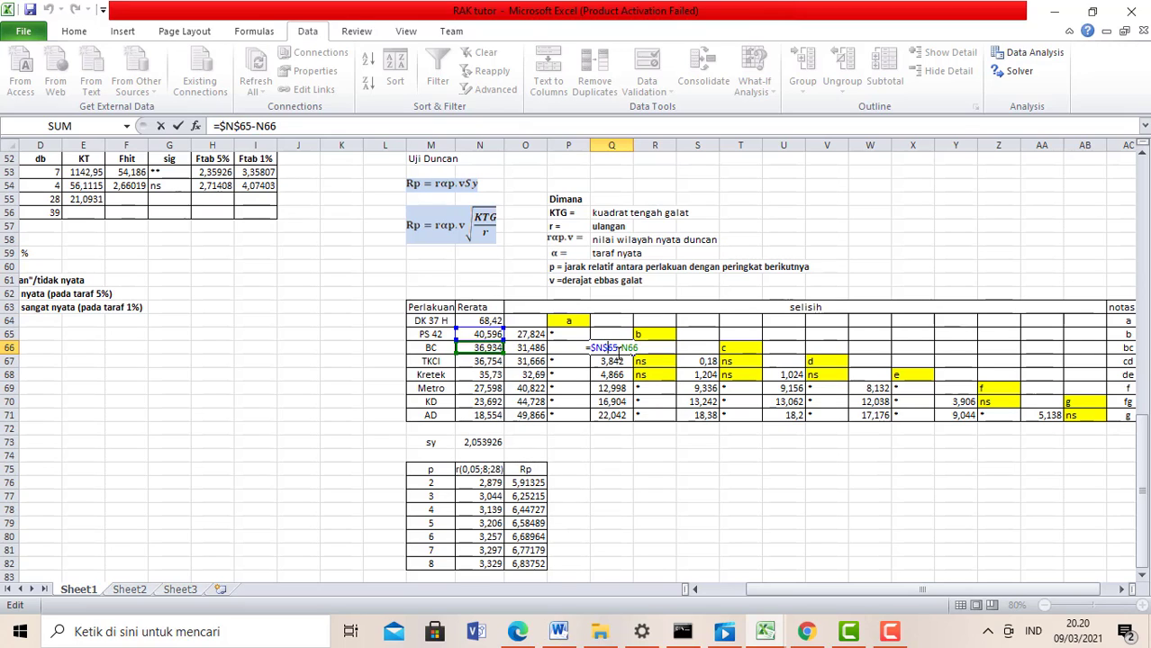
key("Return")
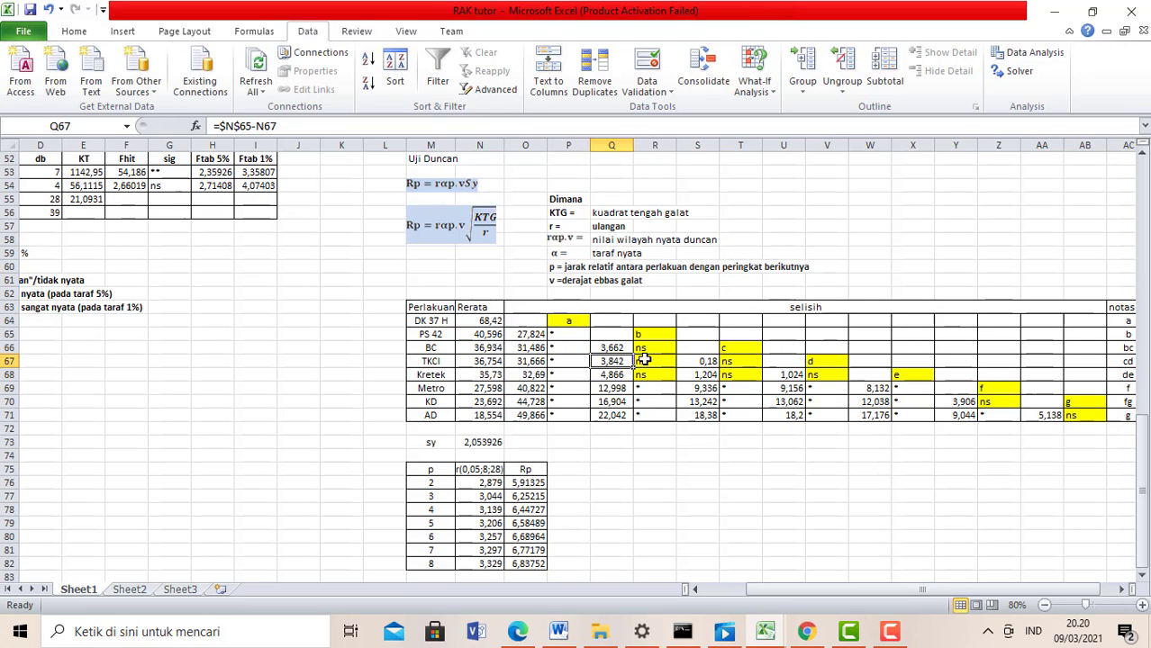
Step: Compare the BC selisih in Q66 with the Rp for p 2 in O76 and check its mark in R66
left_click(613, 347)
scroll(629, 431, "down", 1)
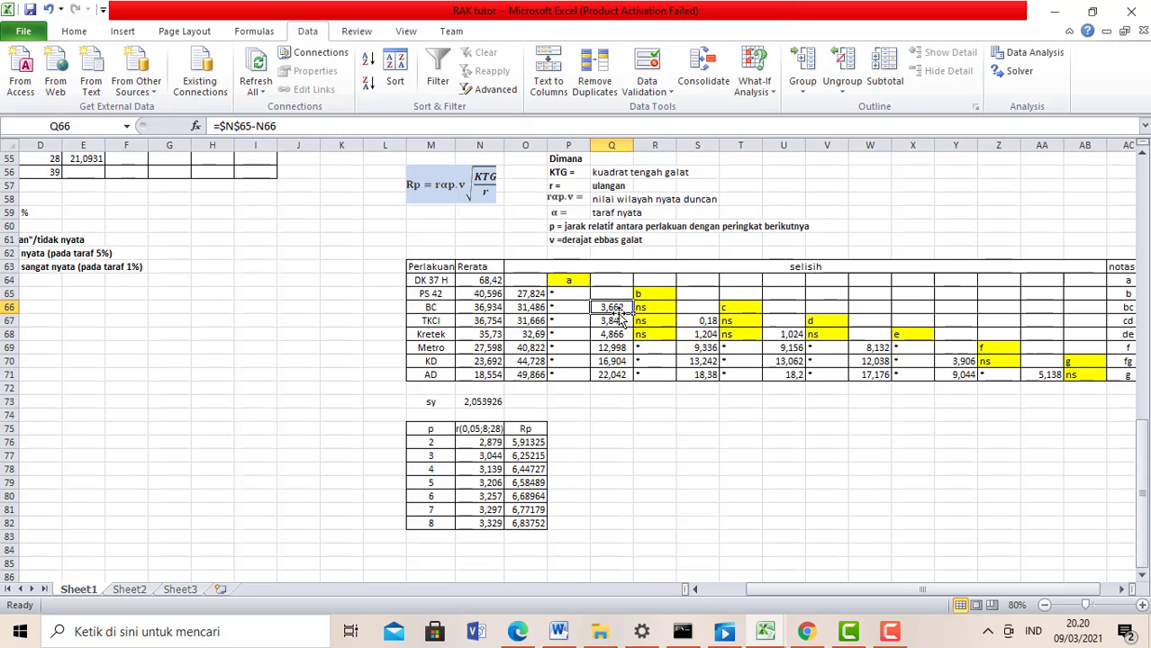
left_click(536, 444)
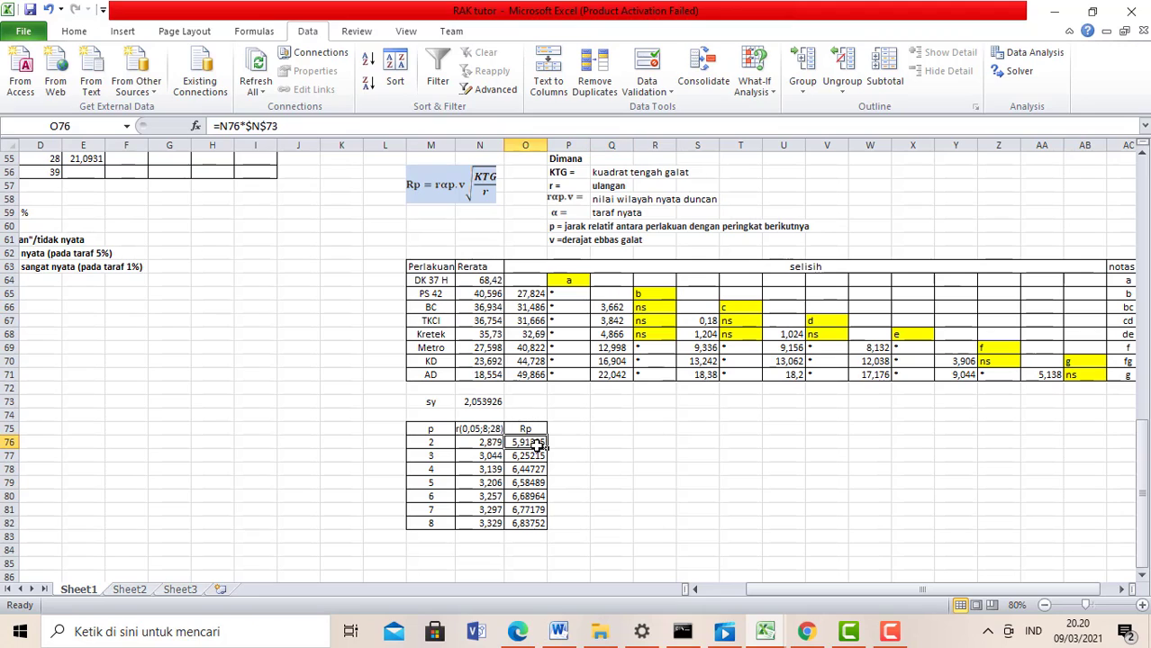
left_click(612, 306)
left_click(541, 442)
left_click(624, 307)
left_click(637, 306)
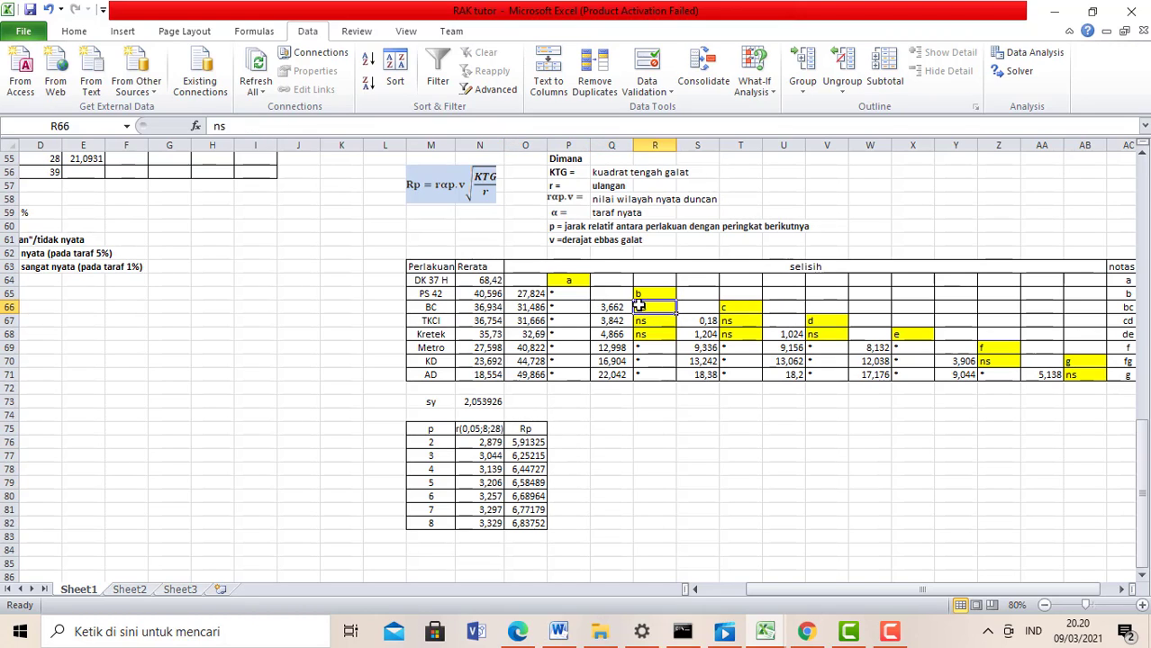
Step: Fill the selisih formula =$N$65-N66 from Q66 down through Q71
left_click(612, 324)
left_click(622, 309)
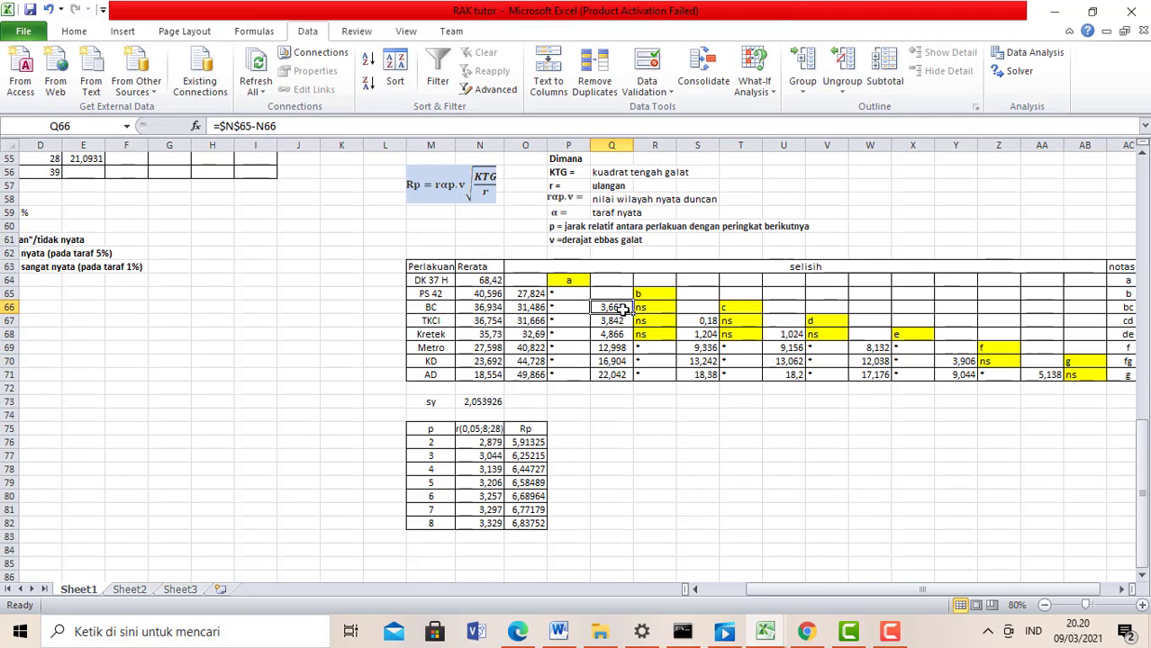
left_click_drag(633, 313, 628, 385)
left_click(614, 326)
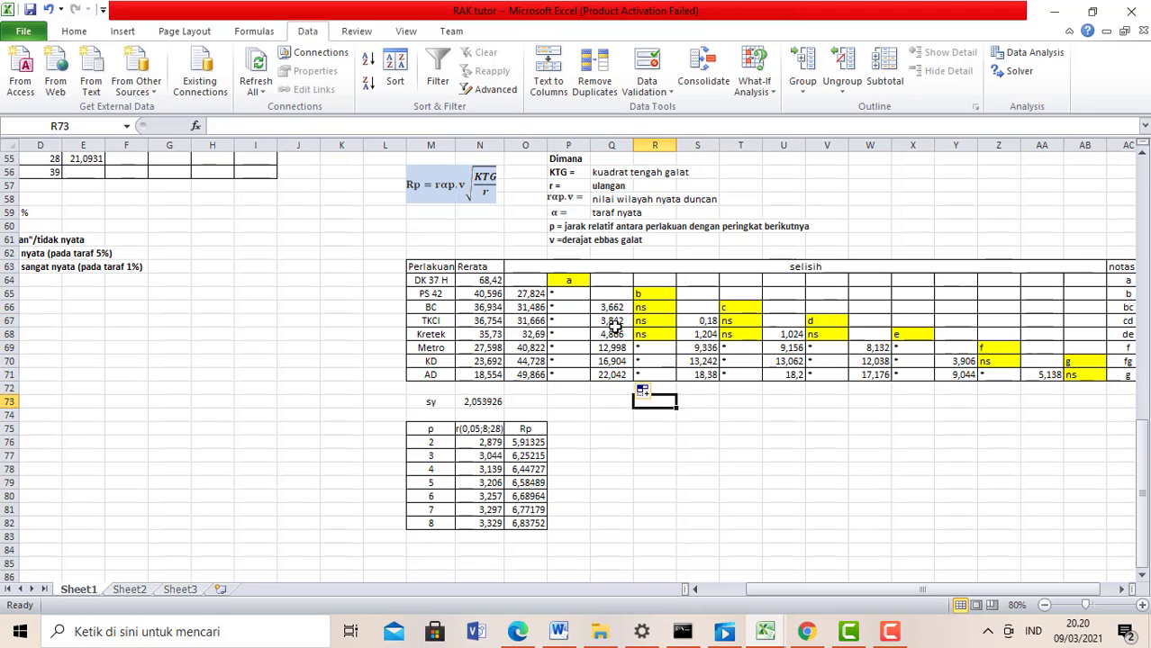
Step: Clear the selisih values in Q67:Q71 and refill them with the formula from Q66
left_click(612, 309)
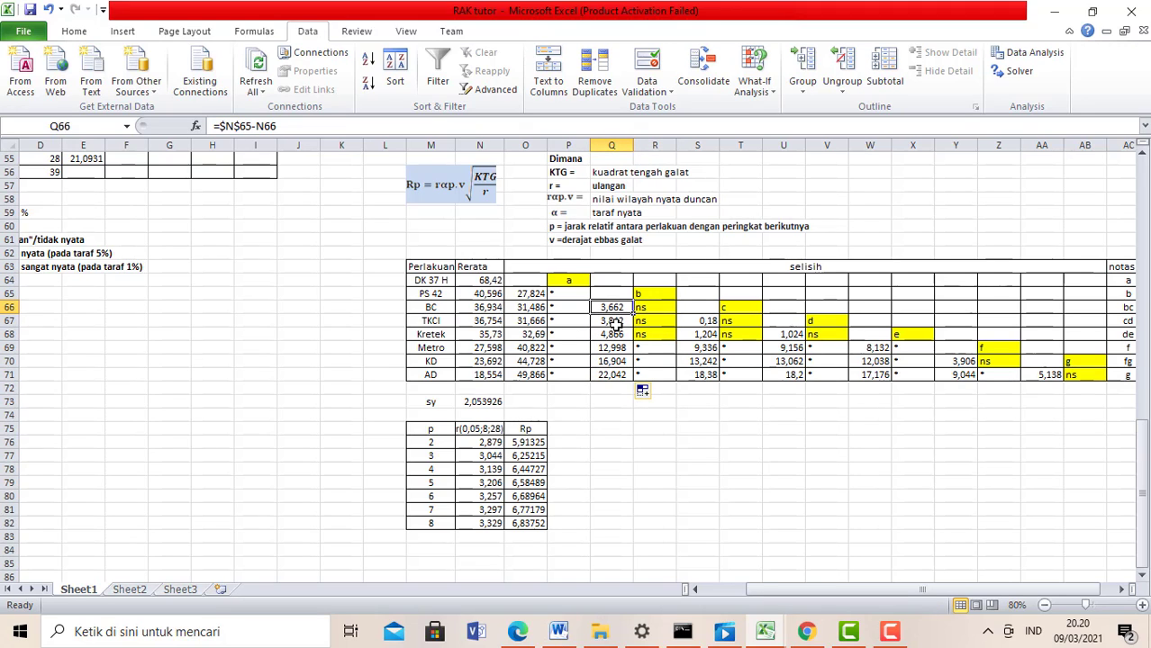
left_click_drag(614, 321, 620, 370)
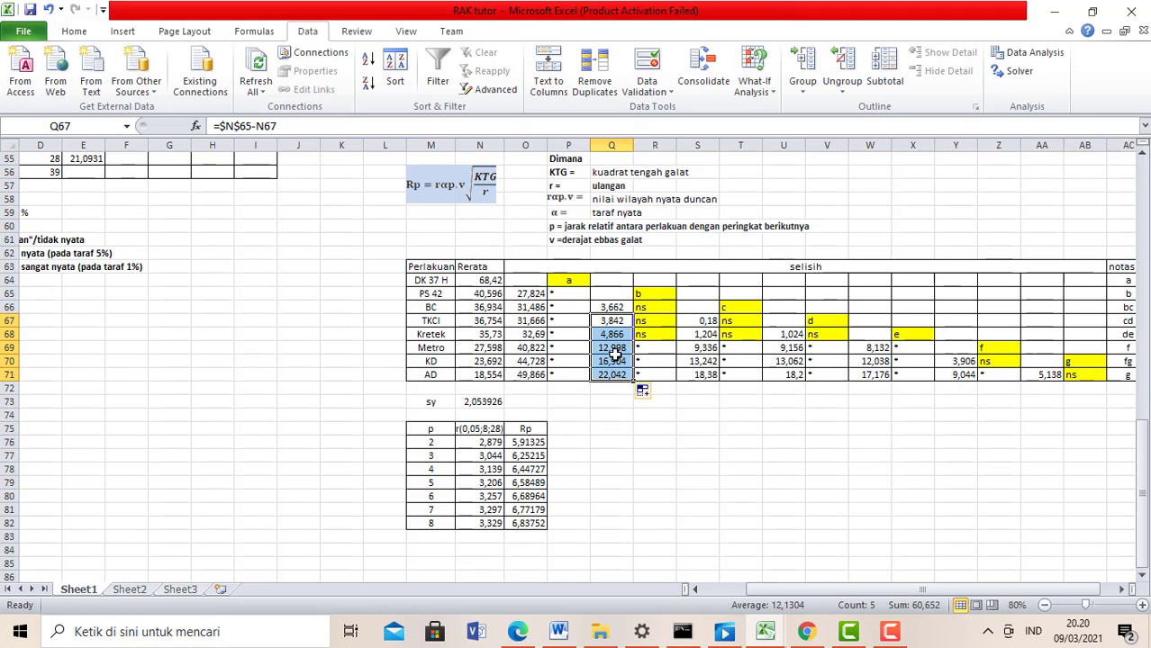
right_click(621, 369)
left_click(701, 205)
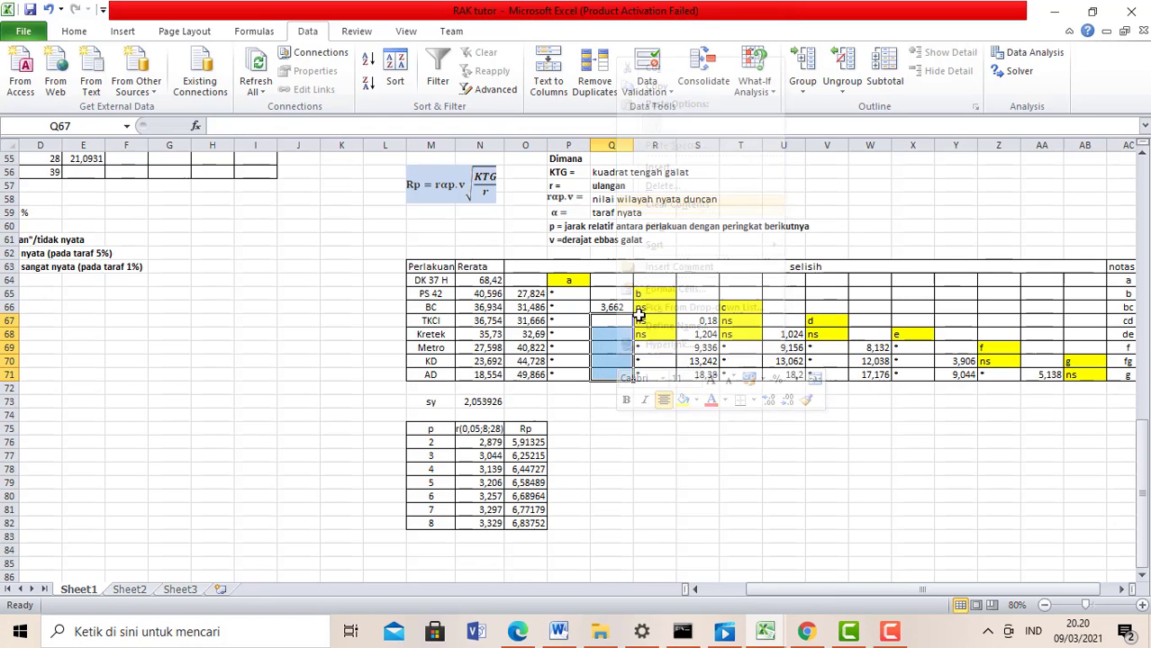
left_click(620, 309)
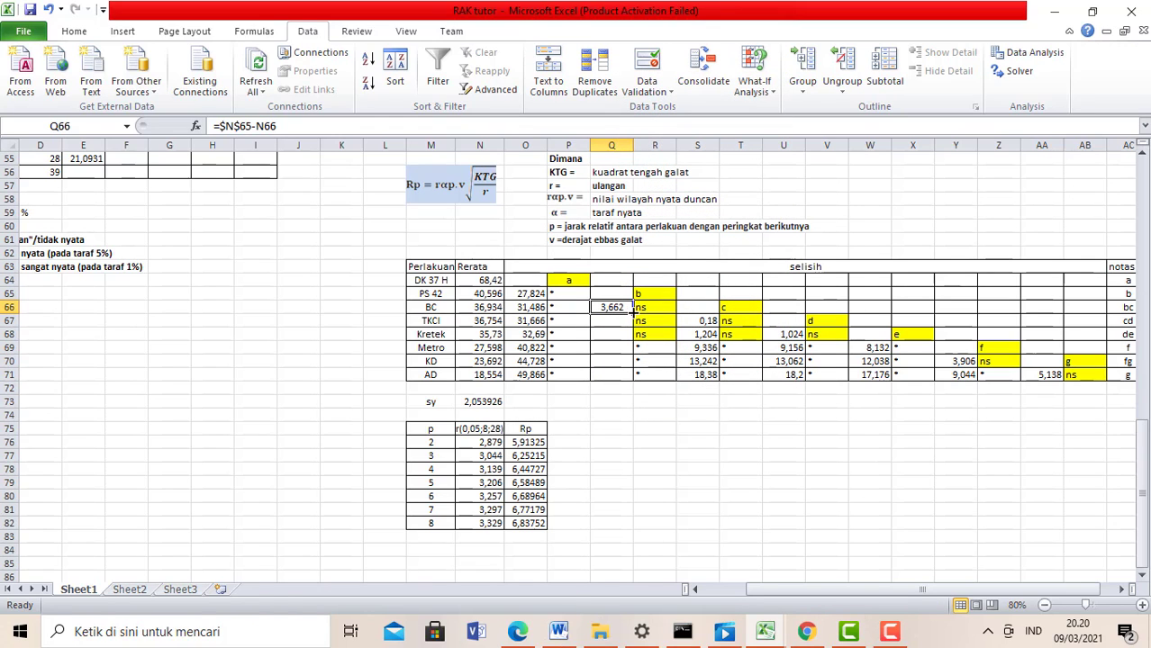
left_click_drag(633, 313, 621, 376)
left_click(655, 456)
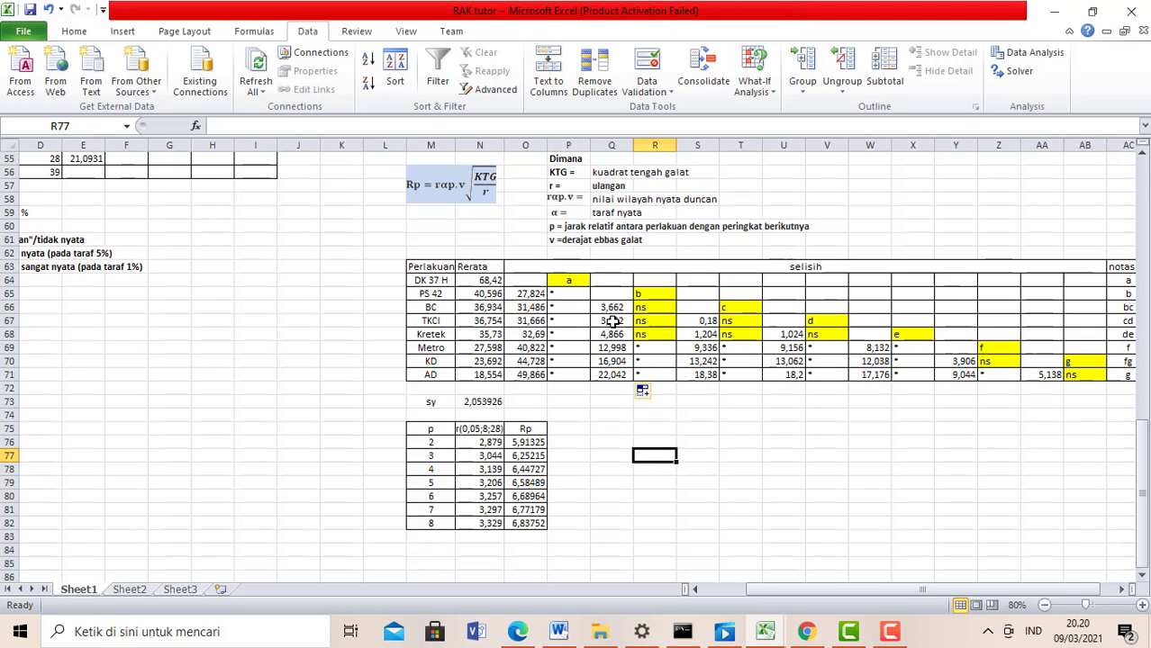
Step: Compare the selisih values in Q66, Q67 and Q68 with the Rp for p 2, 3 and 4 in O76:O78
left_click(612, 307)
left_click(526, 443)
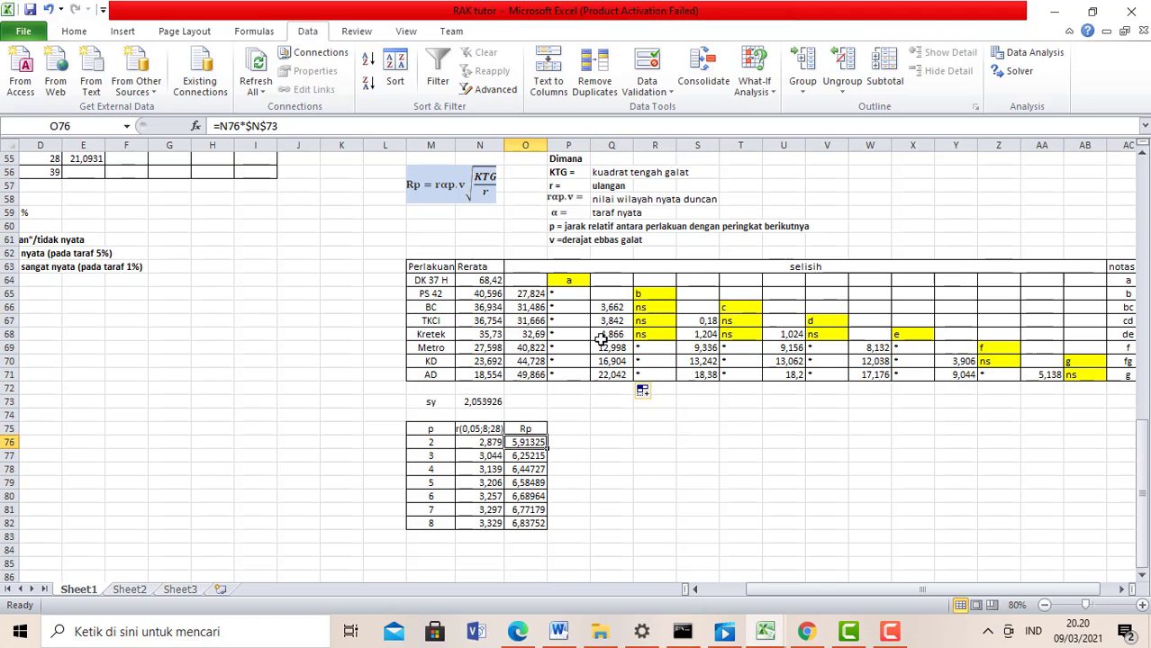
left_click(620, 321)
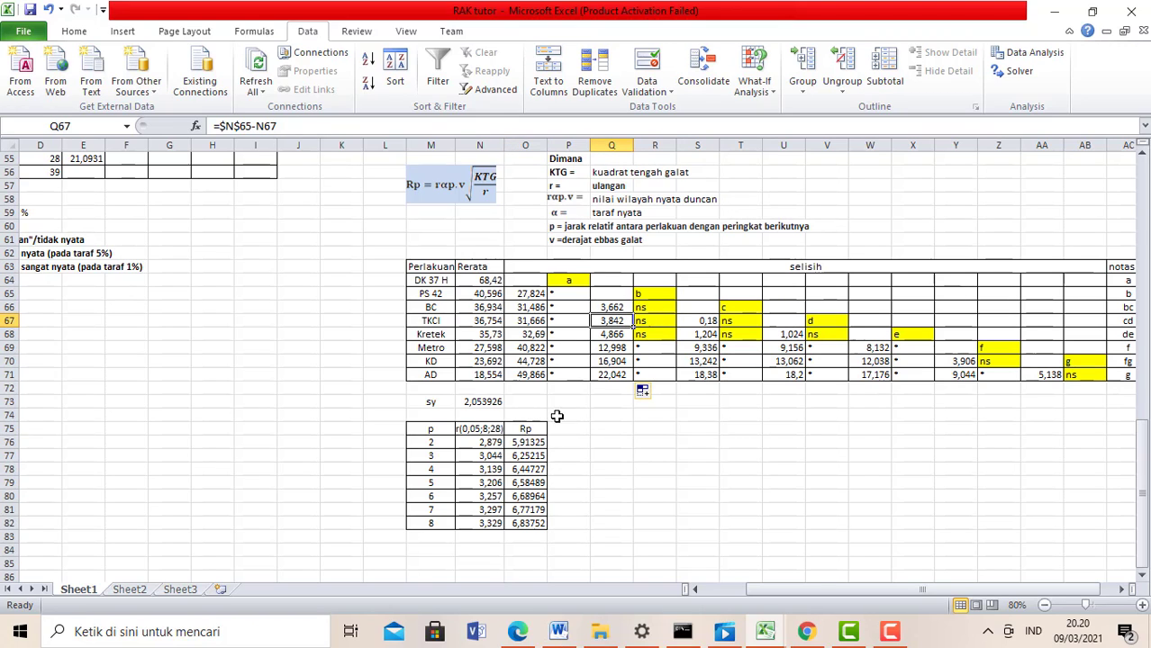
left_click(532, 456)
left_click(619, 334)
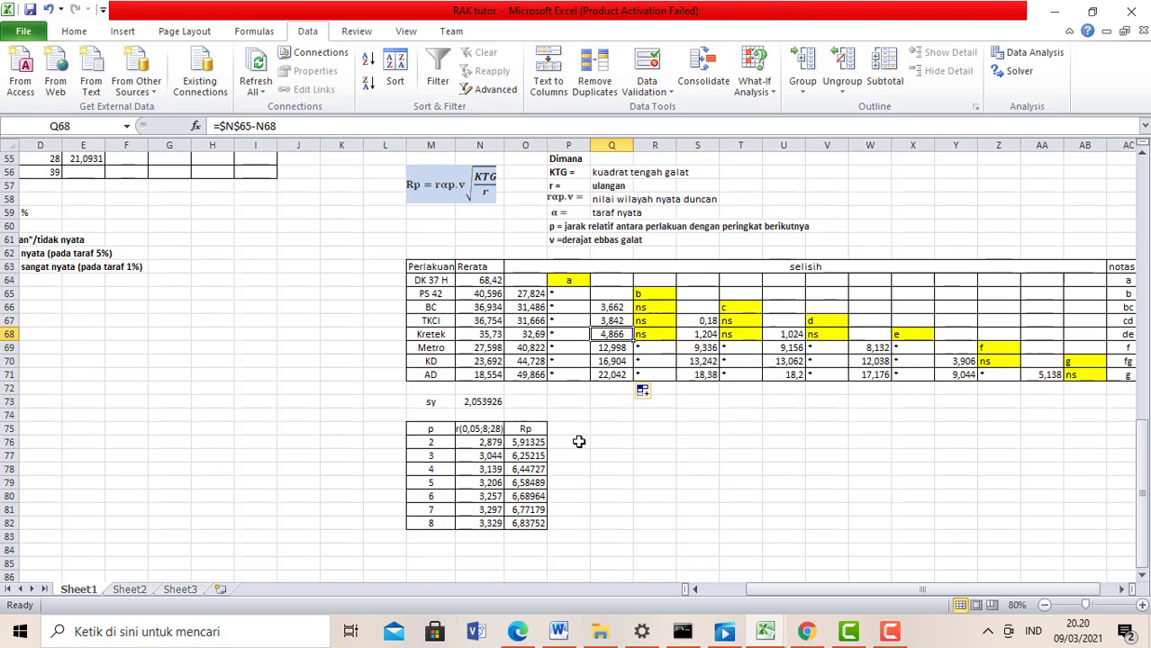
left_click(532, 470)
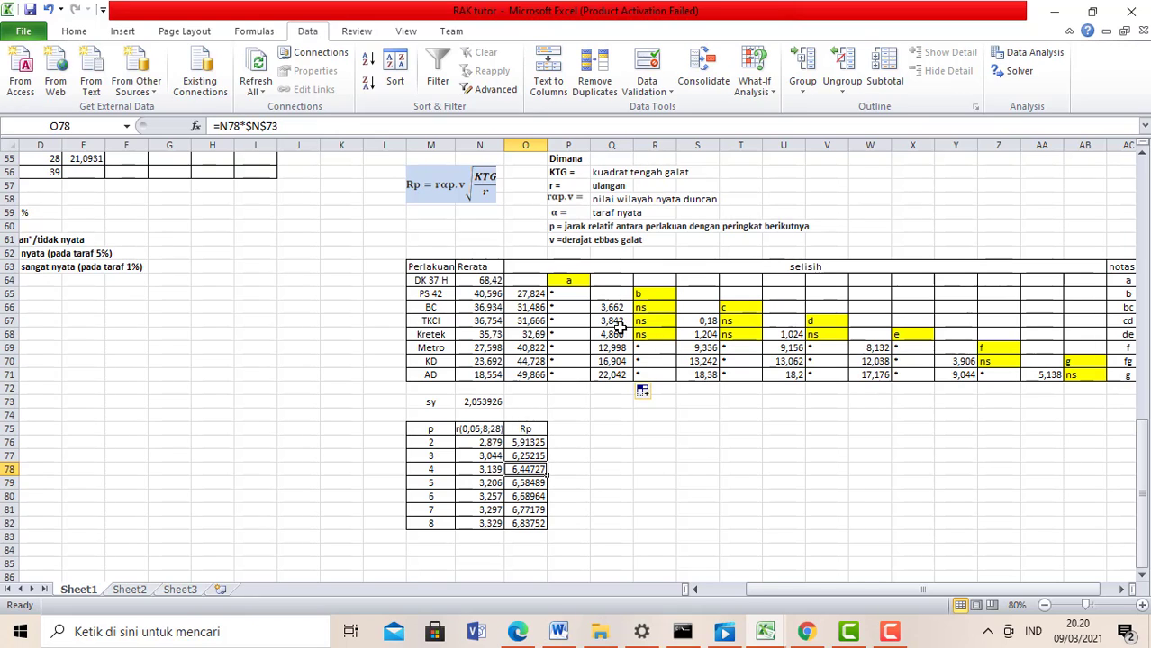
Step: Review the significance marks in R66:R68 and the notation letter above them in R65
left_click(644, 310)
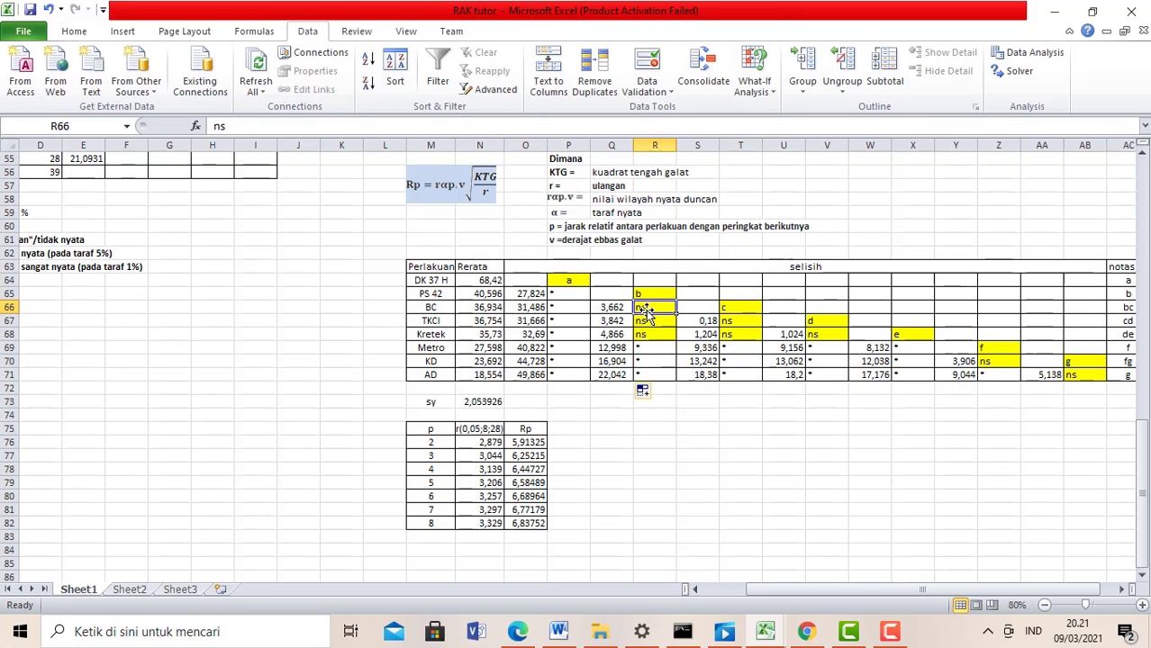
left_click(650, 322)
left_click(651, 334)
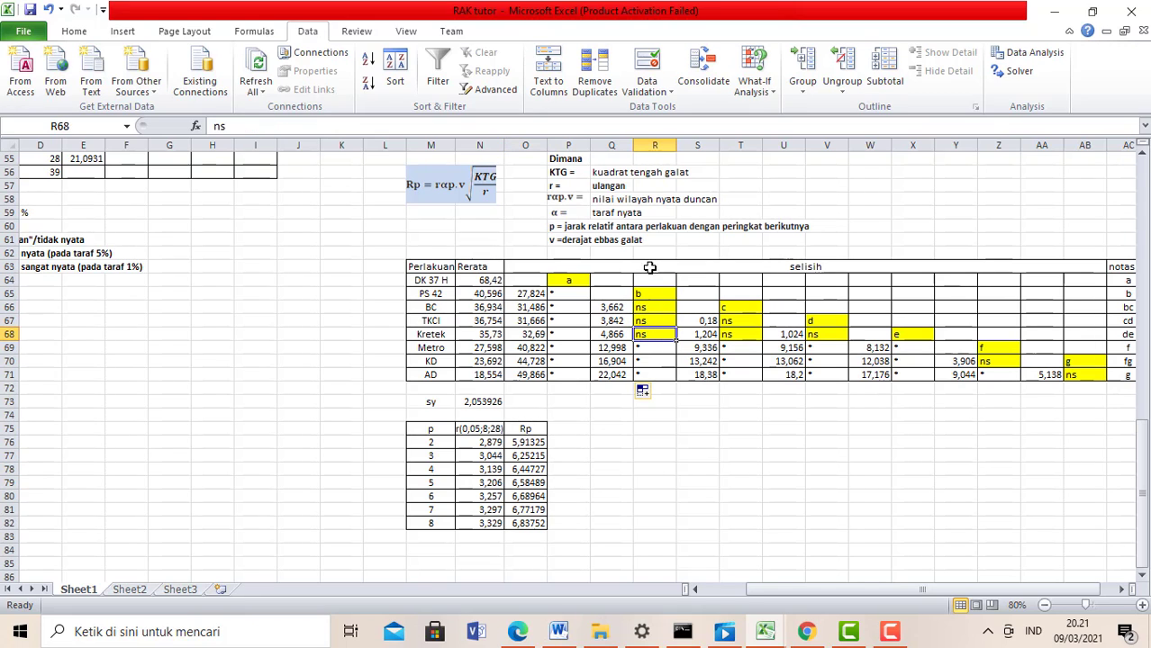
left_click(657, 297)
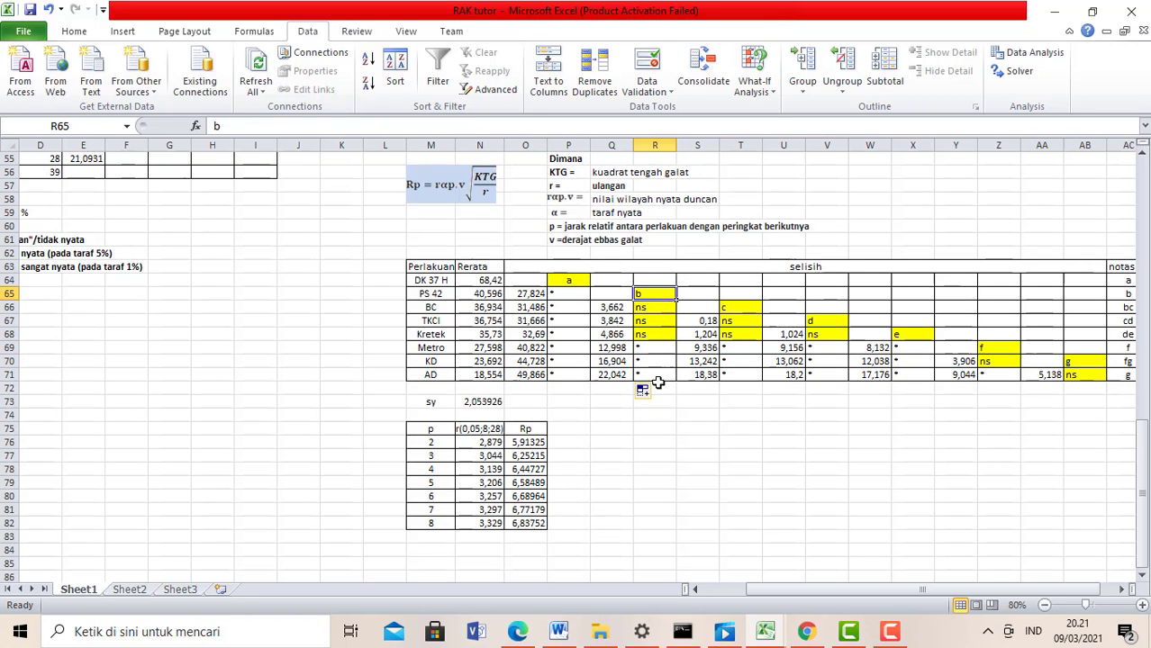
left_click(656, 418)
left_click(615, 494)
Step: Compare the Kretek mark in R68 with the Metro mark in R69, checking against the Rp values
left_click(652, 335)
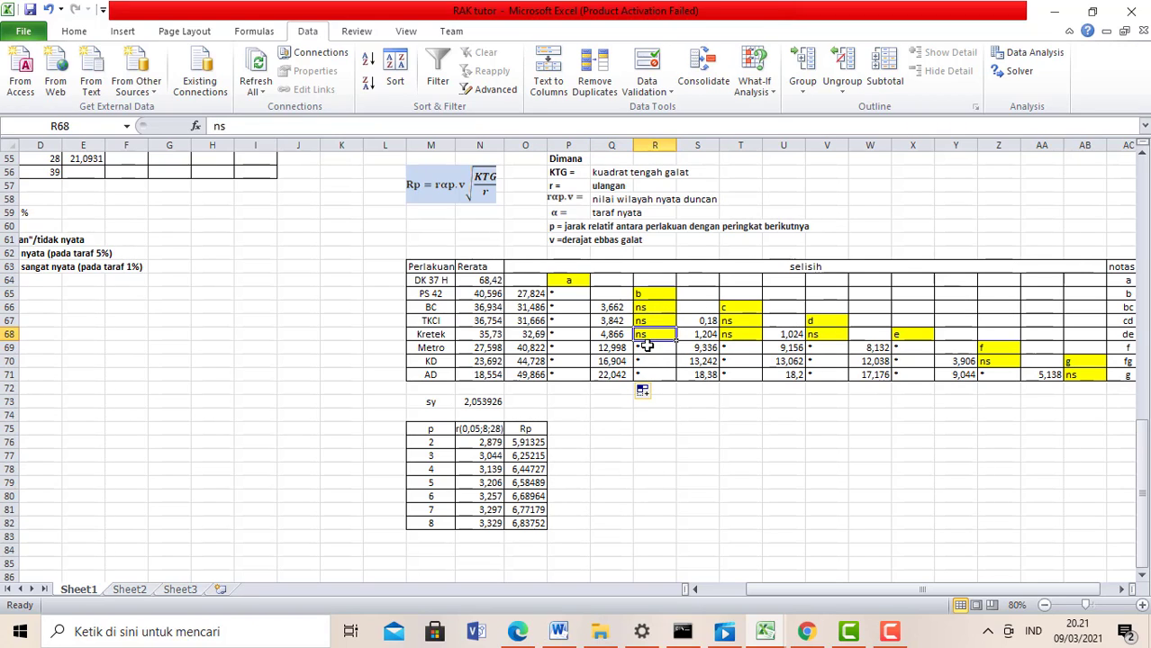
left_click(643, 348)
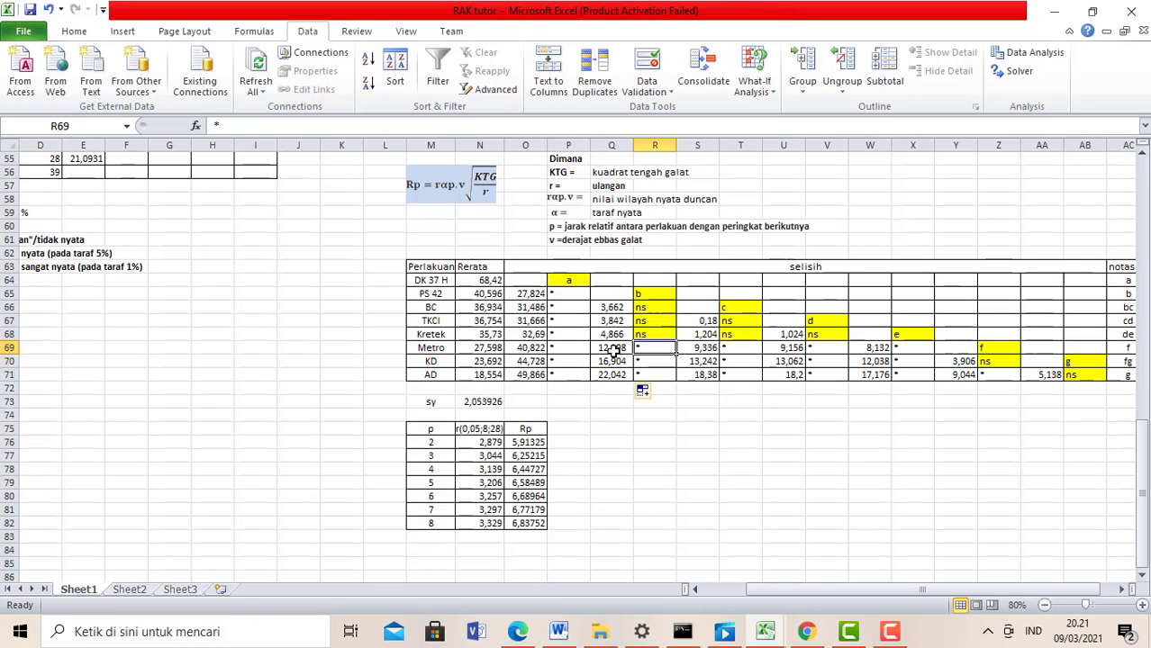
left_click(538, 475)
left_click(655, 349)
Step: Inspect the TKCI selisih formula in S67 and the letter and marks in T66:T68
left_click(701, 322)
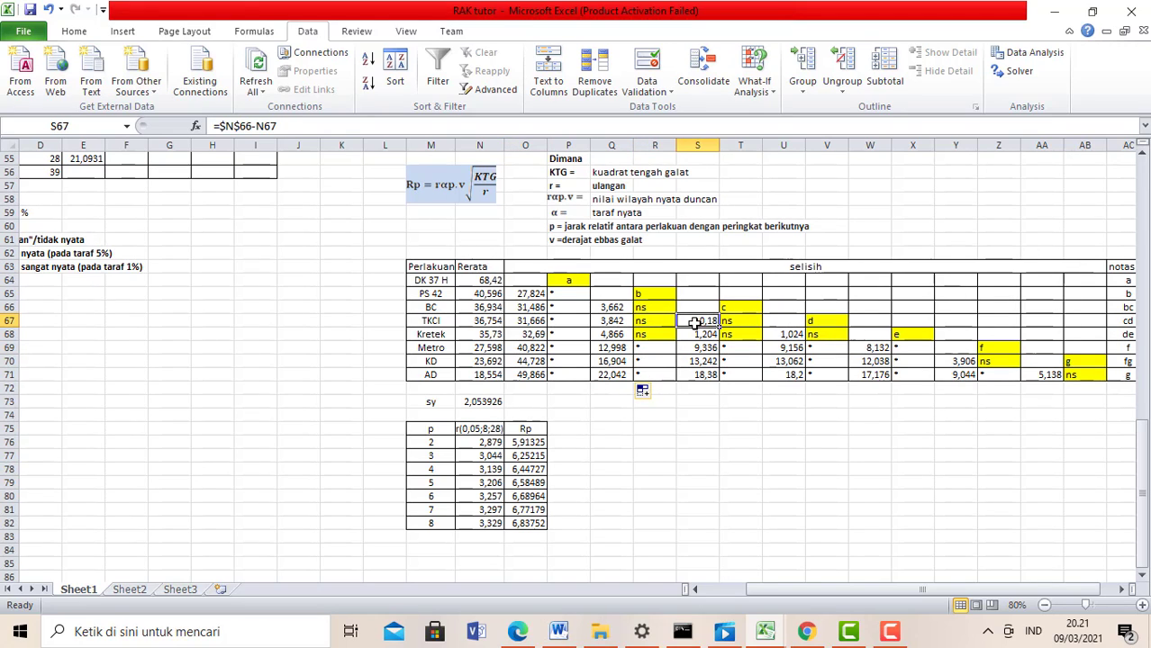
left_click(581, 294)
left_click(729, 314)
left_click(776, 344)
left_click(752, 331)
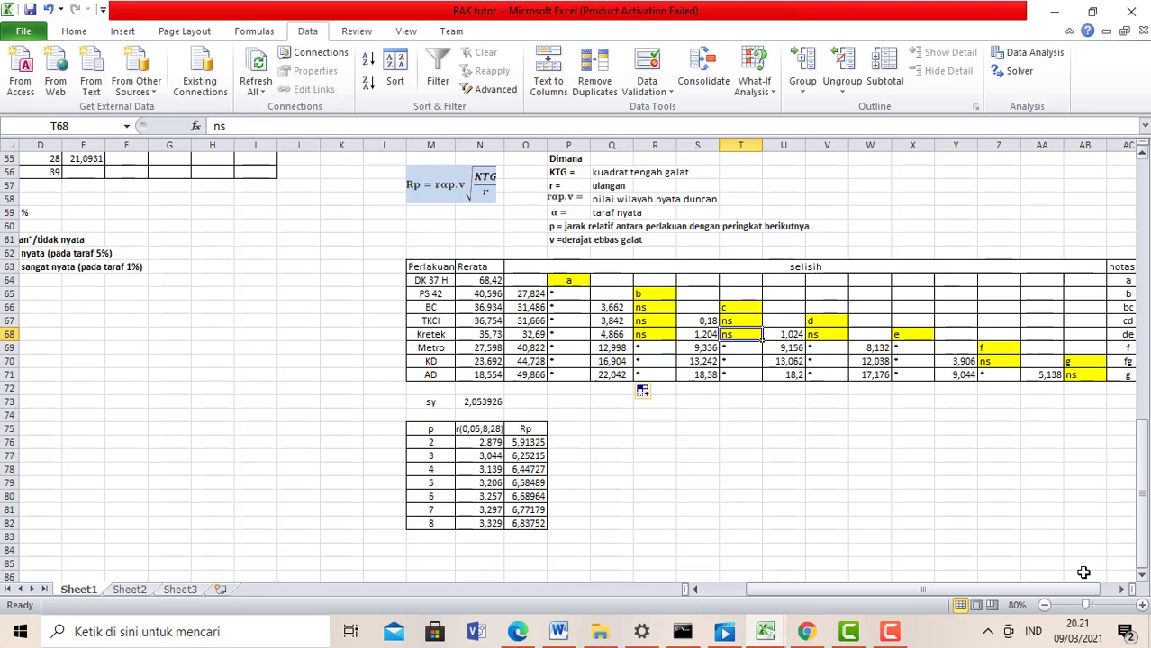
Step: Examine the marks and letters across the selisih table alongside the notasi column, from PS 42 through Kretek
left_click_drag(1078, 595, 1078, 596)
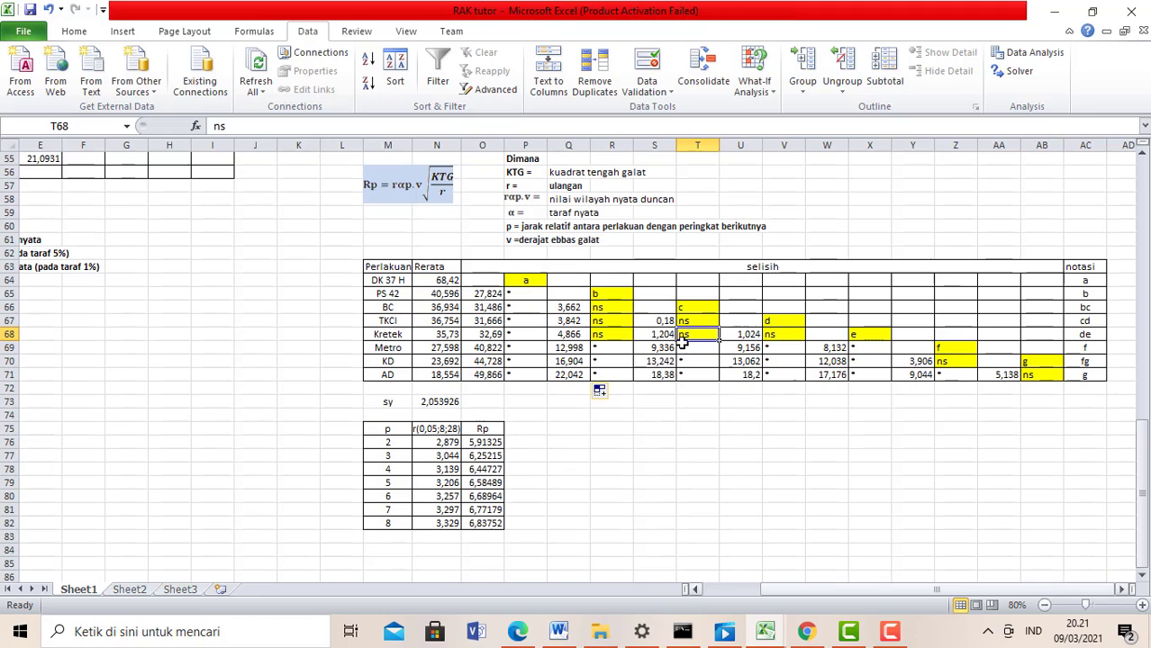
left_click(541, 304)
left_click(568, 347)
left_click(513, 297)
left_click(594, 310)
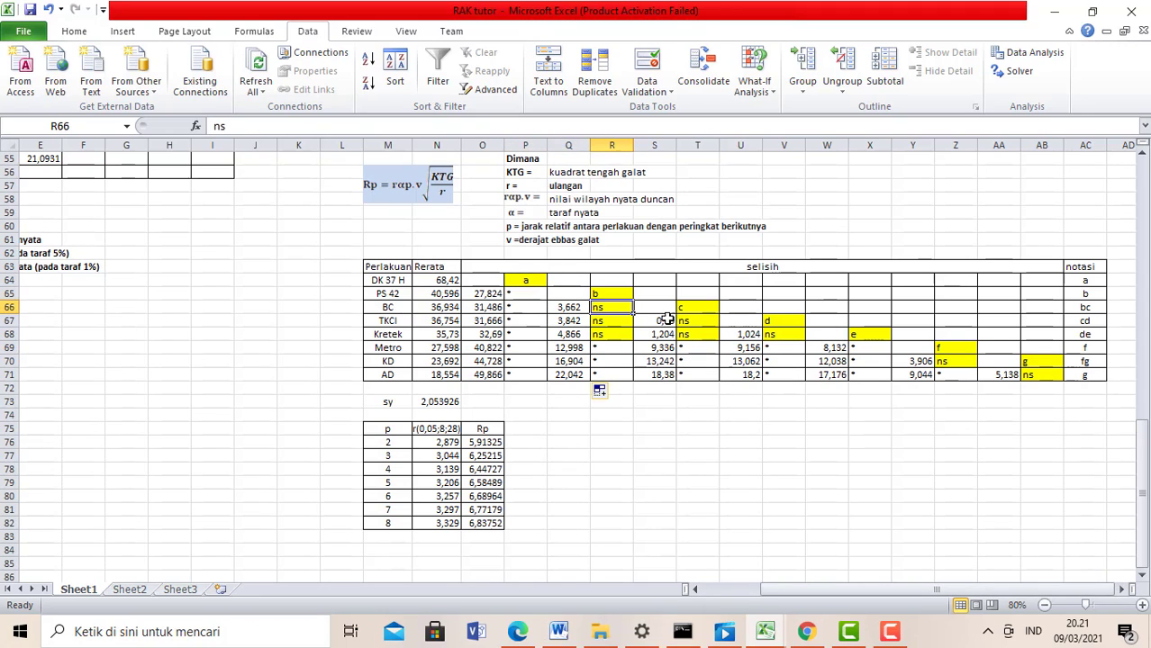
left_click(687, 331)
left_click(663, 319)
Step: Compare the selisih values in U68:U70 with the Rp in O76 and check the Metro mark in V69
left_click(748, 333)
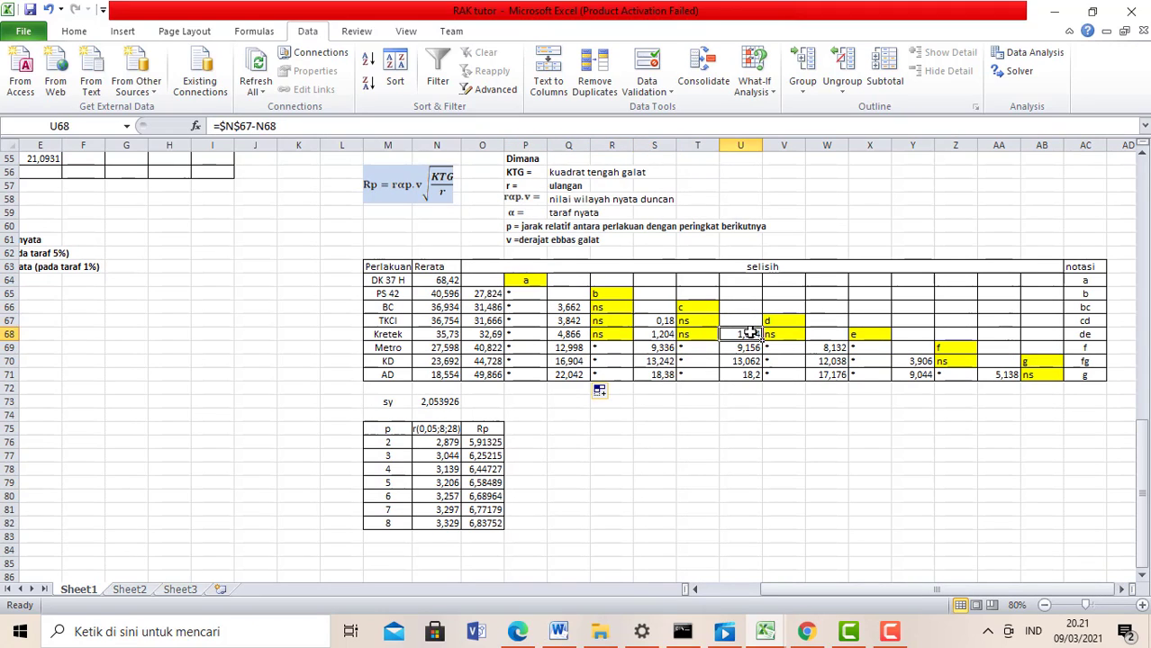
left_click(489, 439)
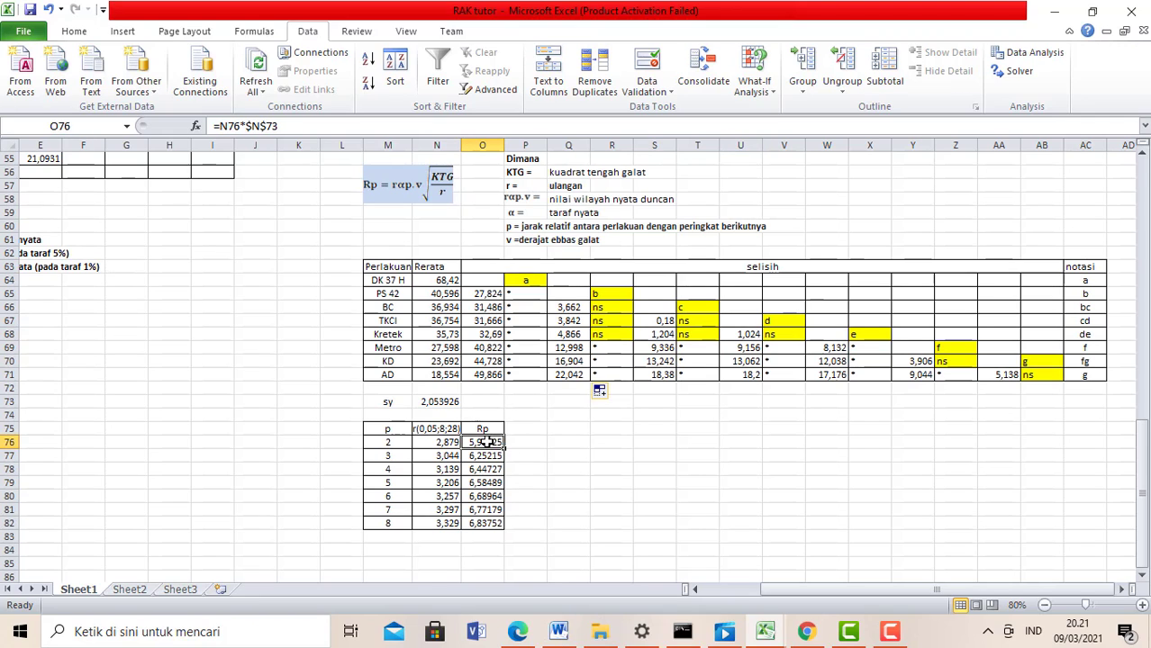
left_click(754, 360)
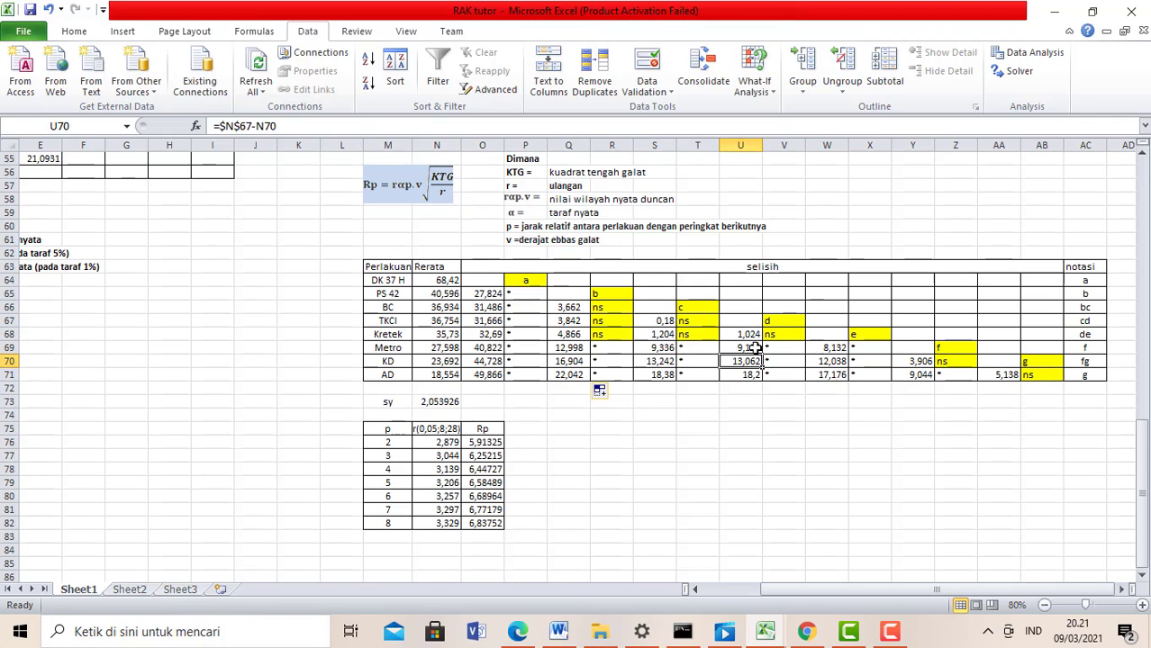
left_click(754, 348)
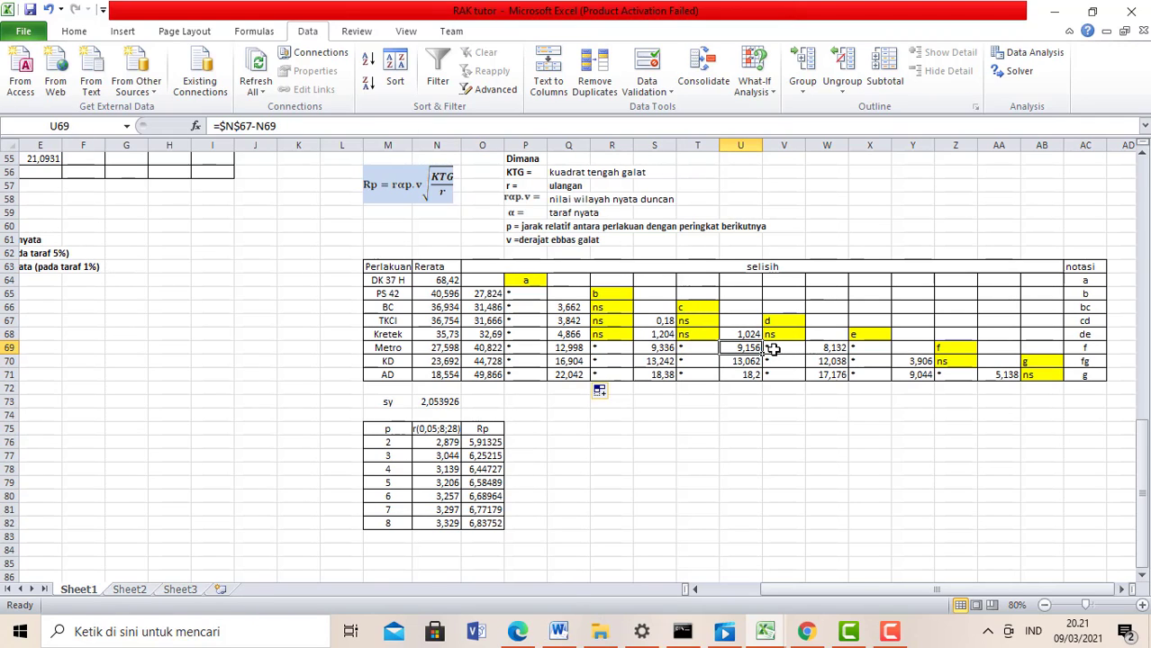
left_click(772, 349)
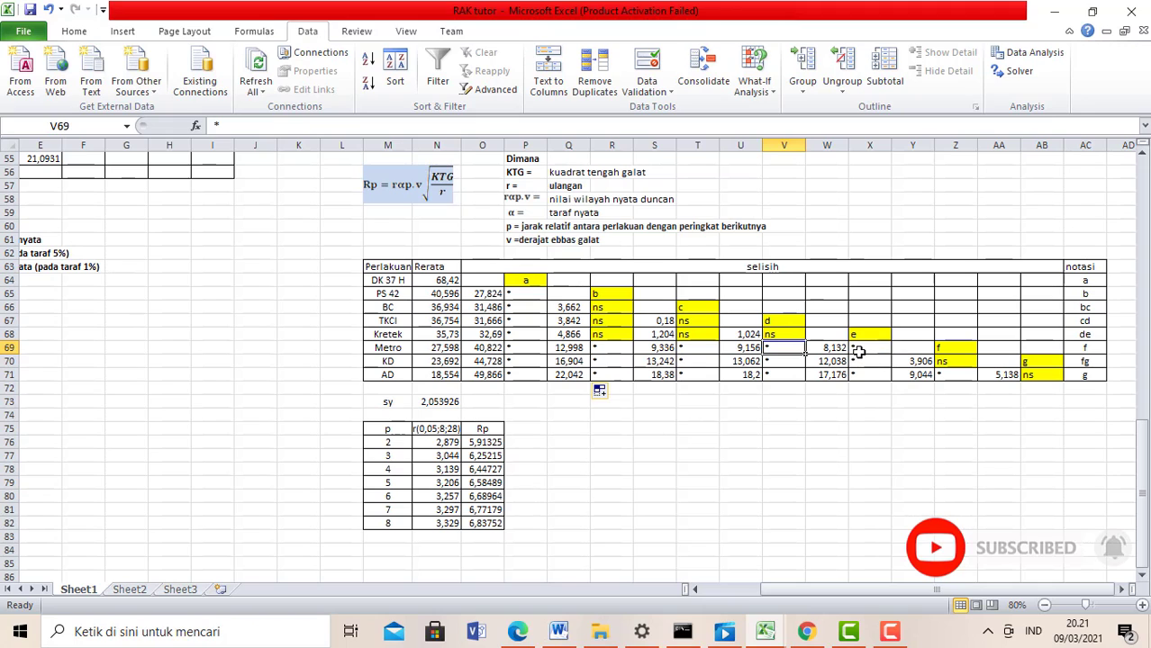
Step: Check the Metro selisih in W69 and its mark in X69 against the letter in X68 and the mark in T69
left_click(858, 351)
left_click(835, 354)
left_click(850, 349)
left_click(861, 333)
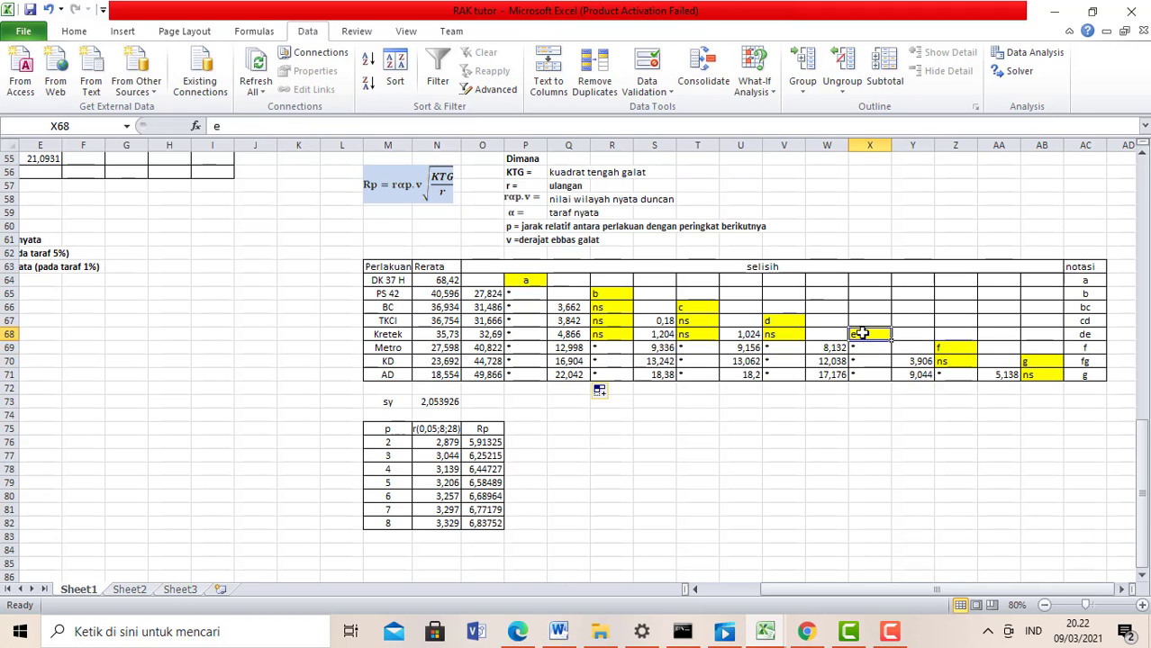
left_click(856, 353)
left_click(689, 349)
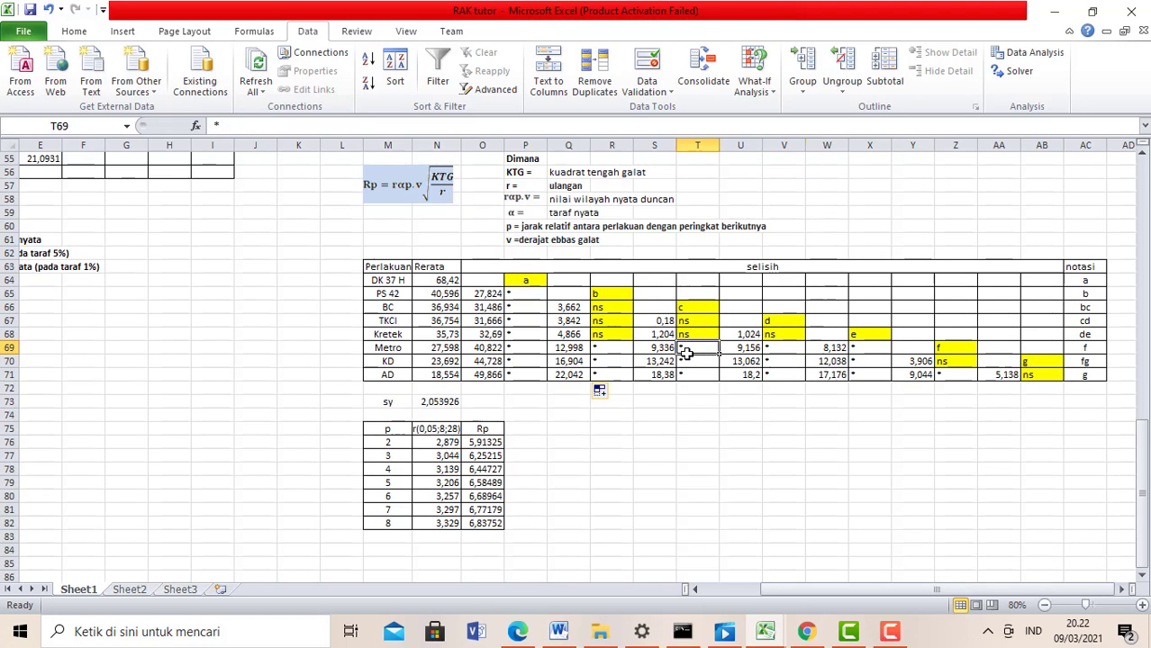
Step: Compare the Metro selisih in W69 with the Rp in O76 and fill the * mark from X69 down through X71
left_click(844, 335)
left_click(863, 351)
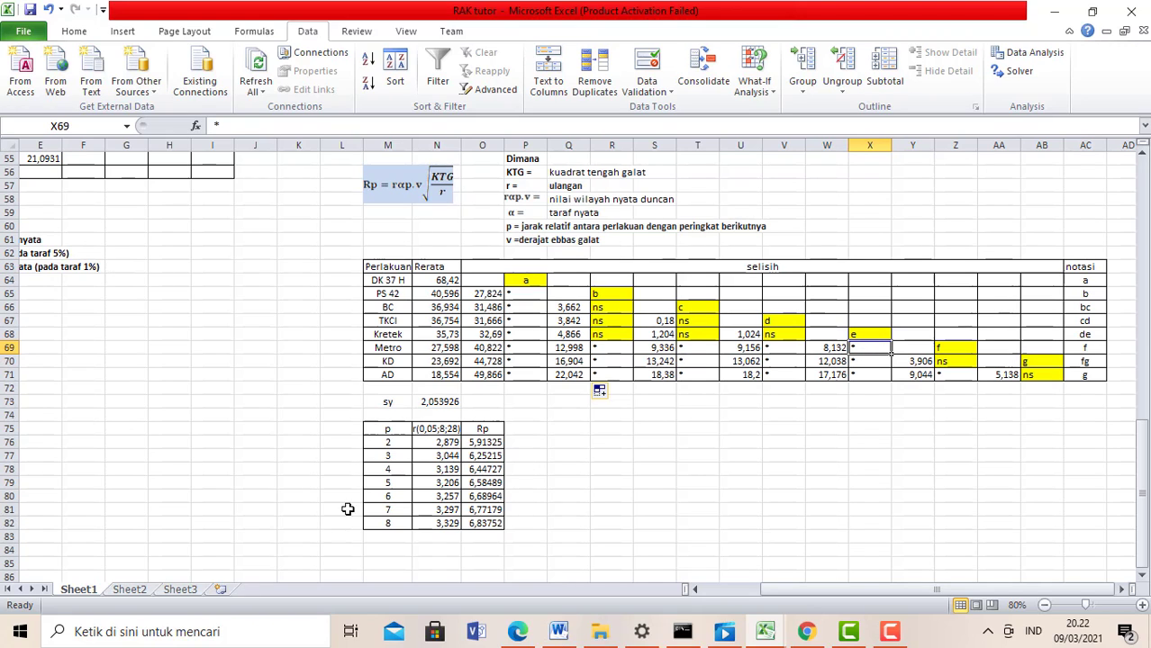
left_click(476, 443)
left_click(836, 346)
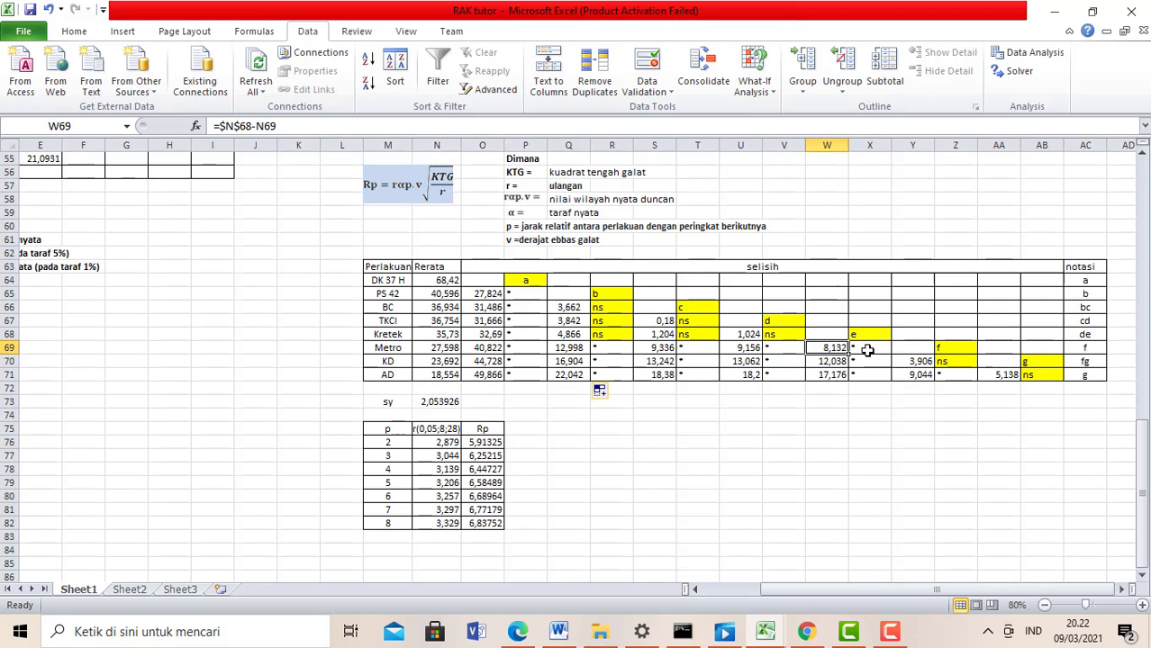
left_click(866, 351)
left_click_drag(891, 354, 887, 380)
Step: Check the letter in Z69 and the KD selisih formula in Y70 against the selisih values in the PS 42 and TKCI rows
left_click(953, 401)
left_click(950, 349)
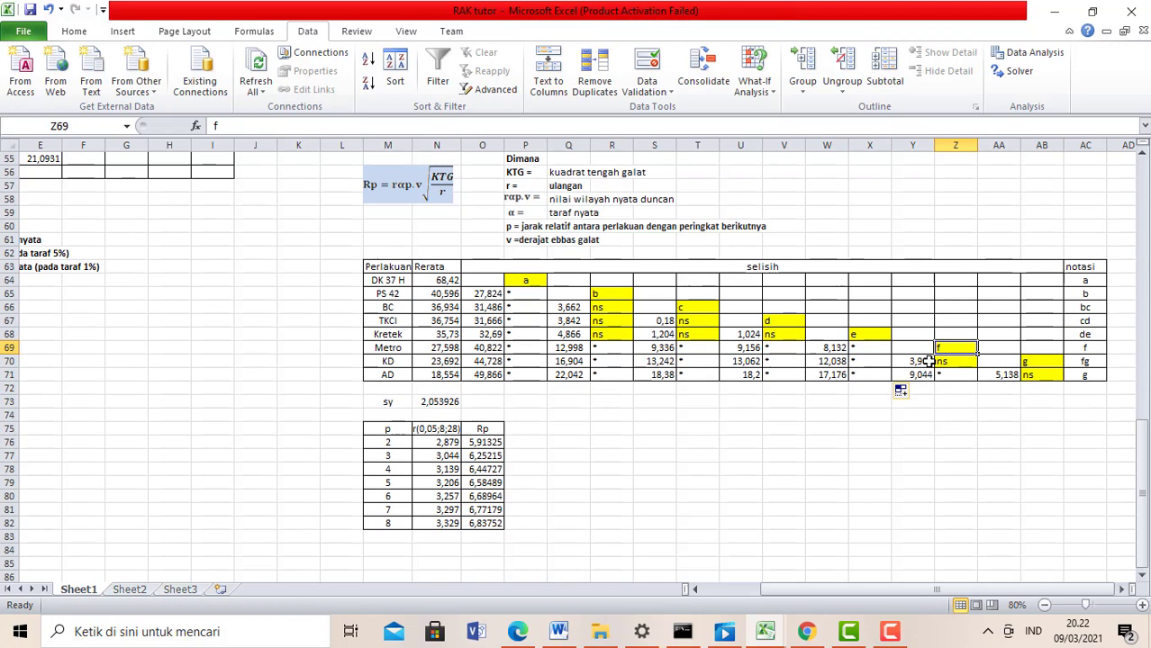
left_click(928, 361)
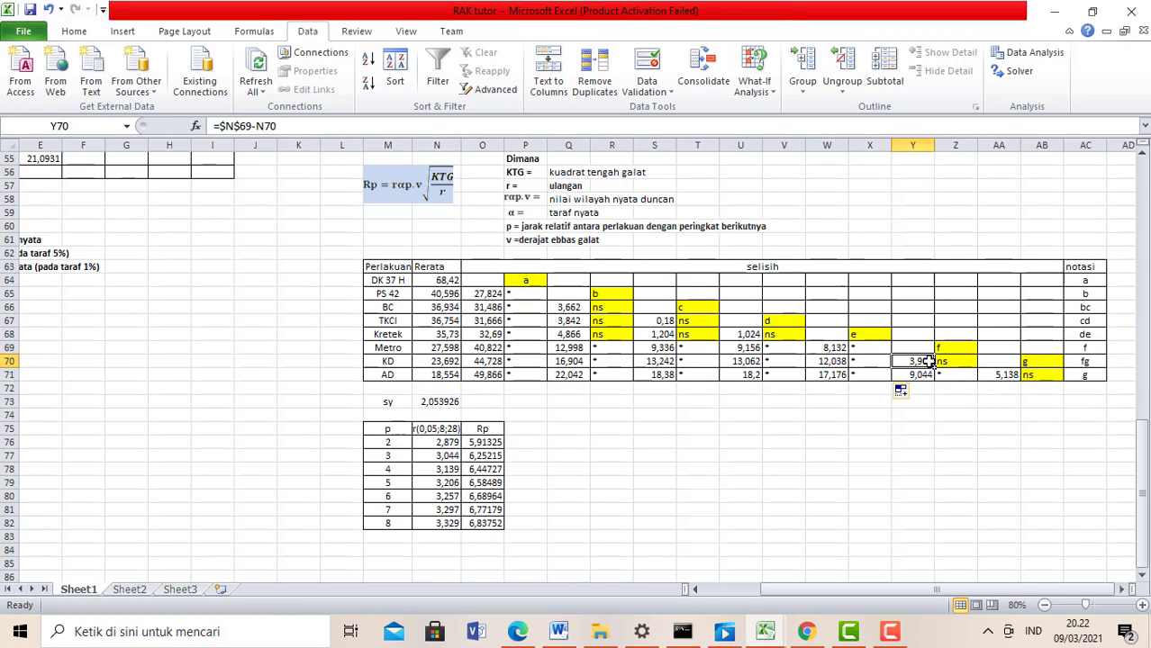
left_click(500, 298)
left_click(571, 319)
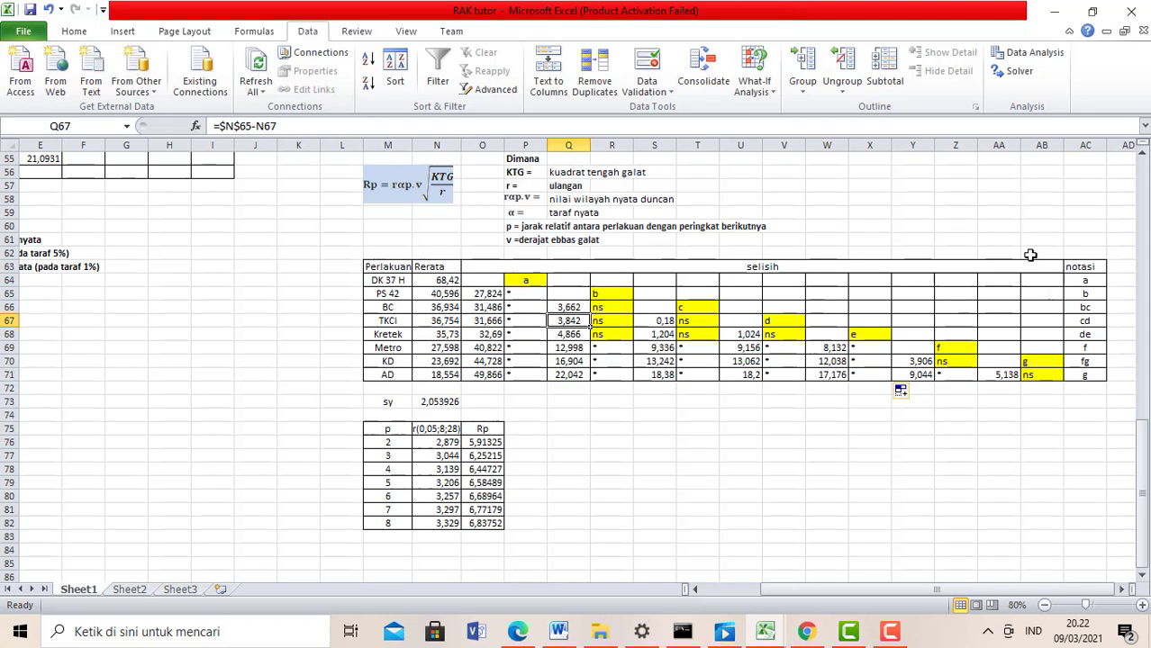
Step: Clear the contents of the notasi column for all eight treatments, AC64:AC71
left_click(1085, 280)
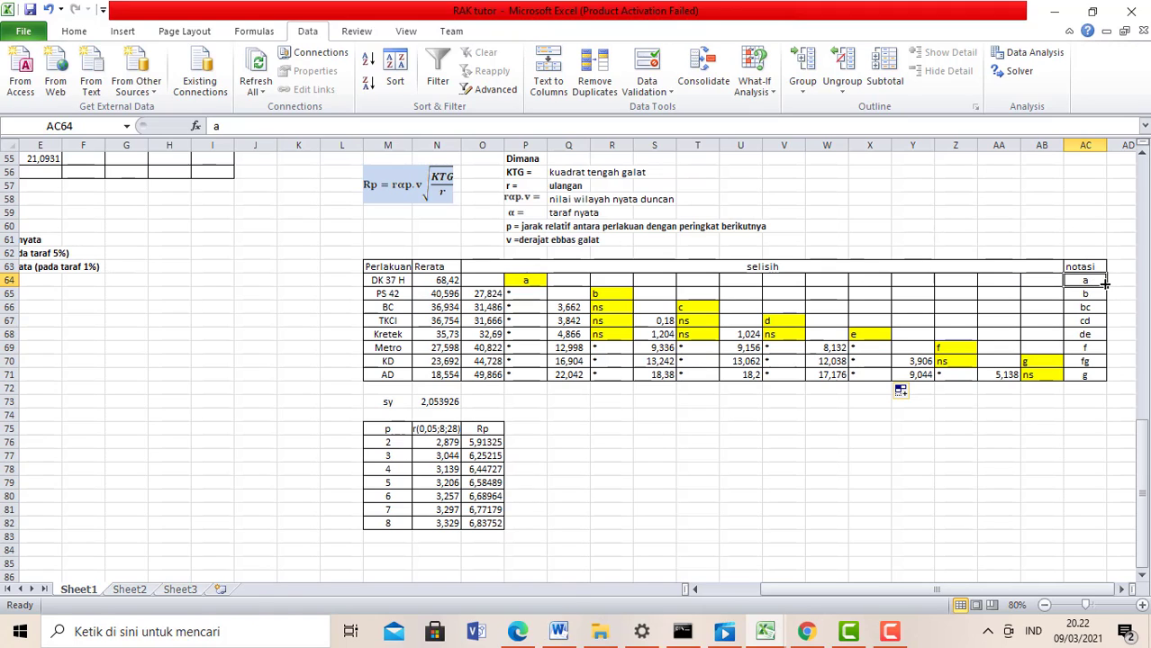
left_click_drag(1106, 287, 1101, 374)
right_click(1080, 331)
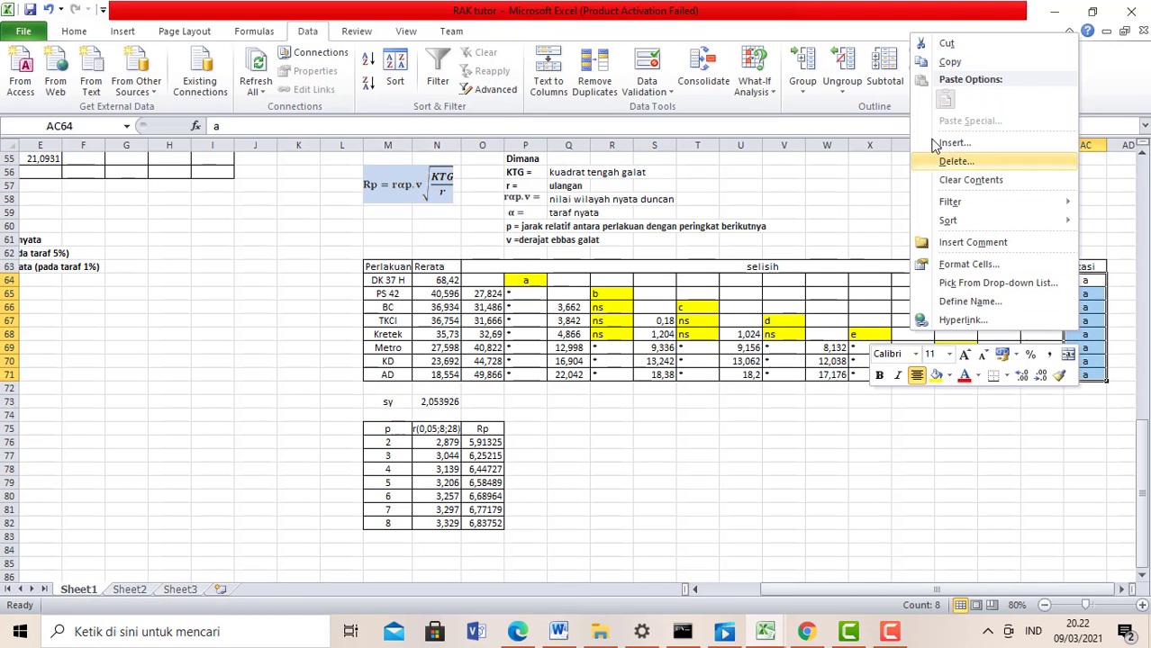
left_click(982, 176)
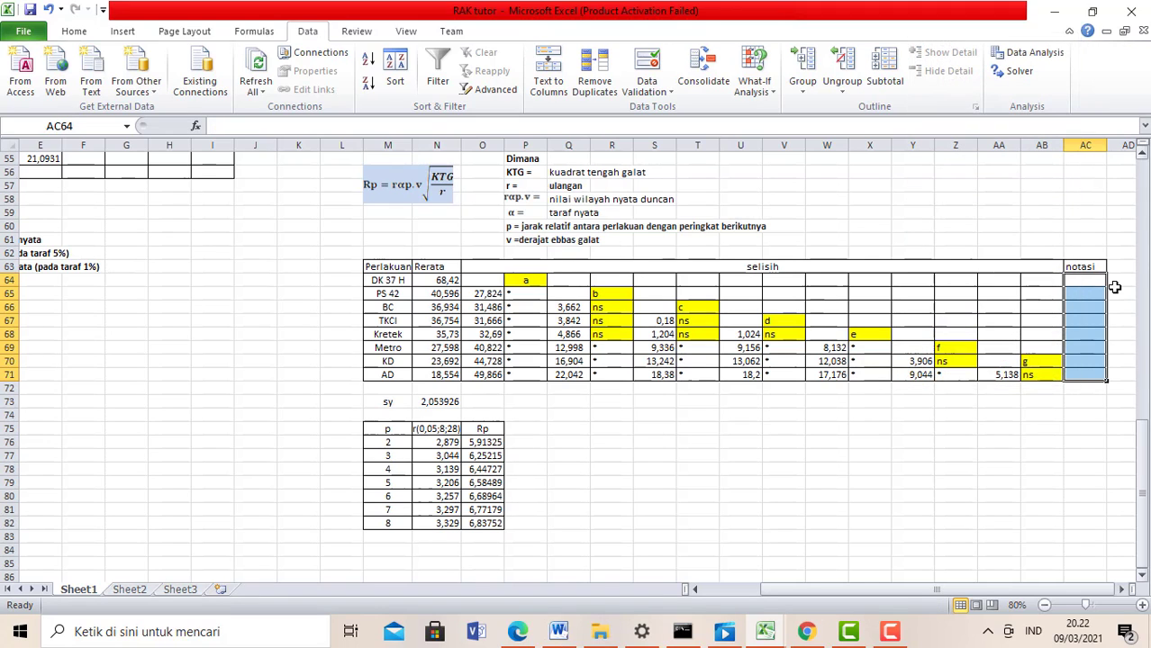
Step: Enter the notasi letter a for DK 37 H in AC64 and b for PS 42 in AC65
left_click(1092, 280)
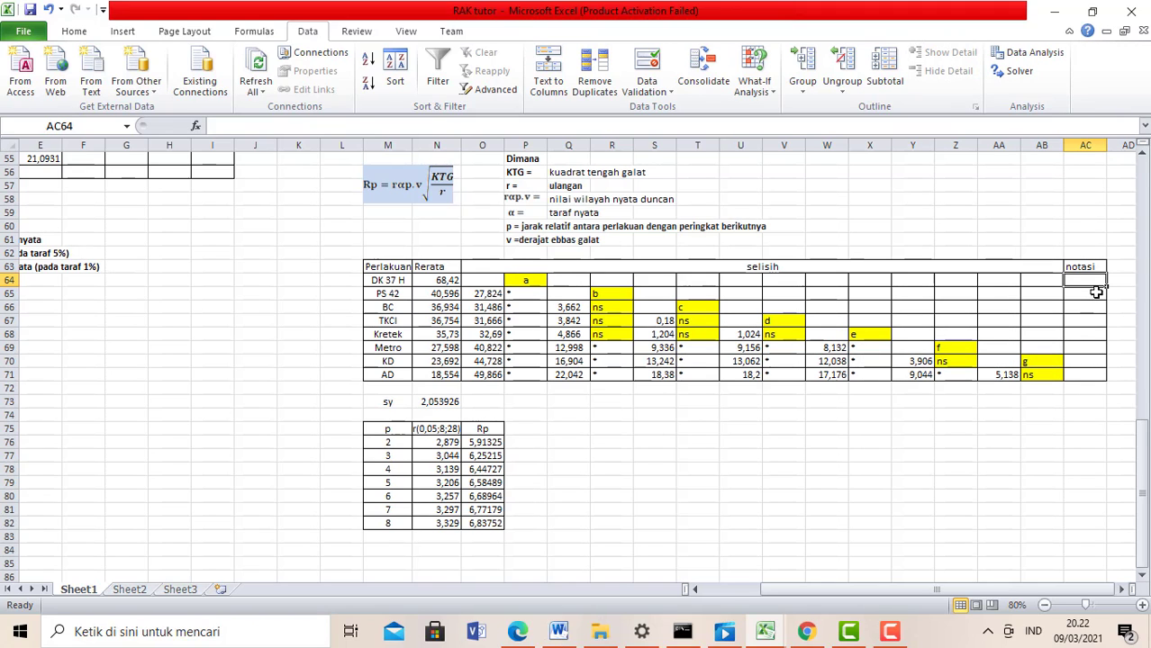
left_click_drag(526, 279, 1073, 281)
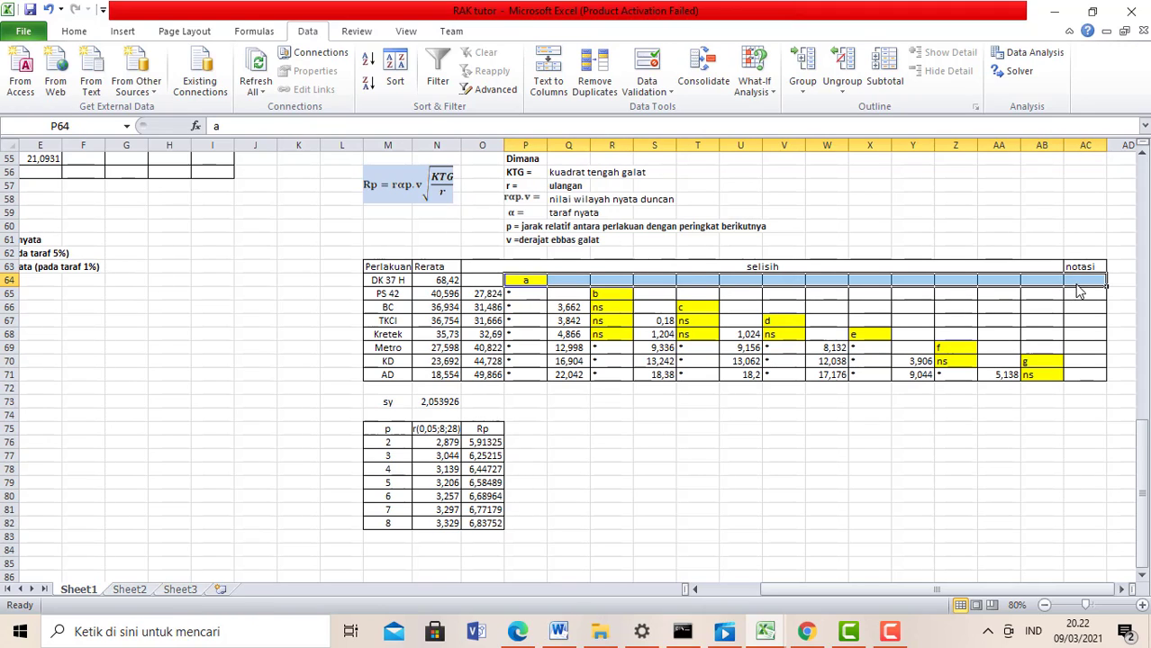
left_click(1081, 279)
type("a")
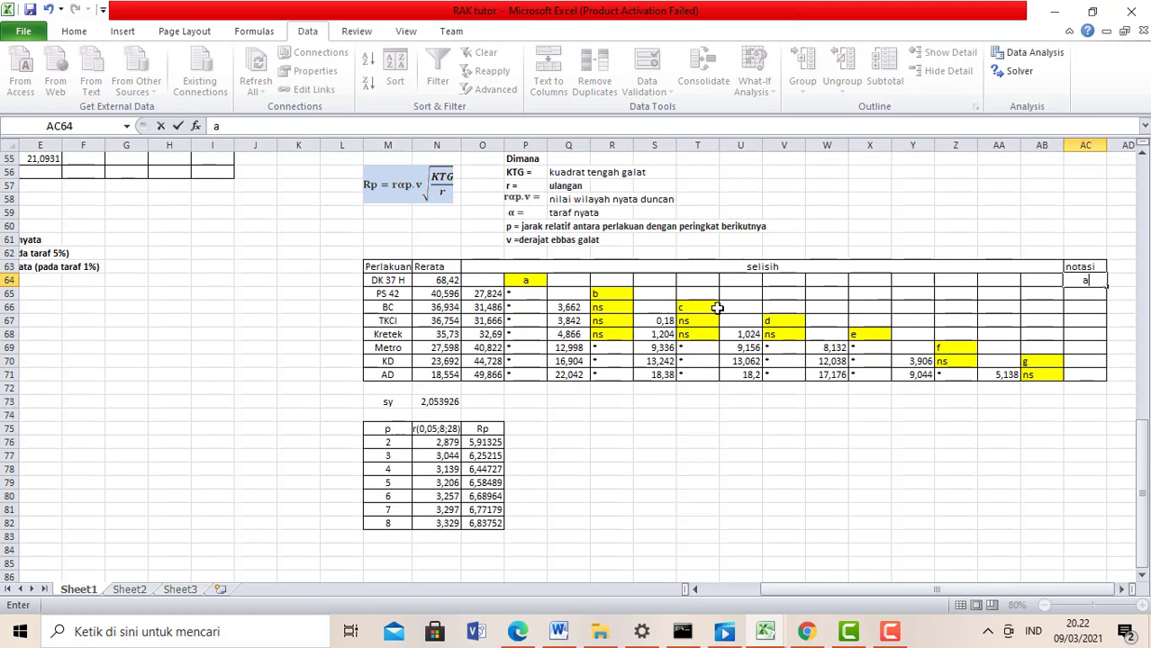
left_click(1091, 296)
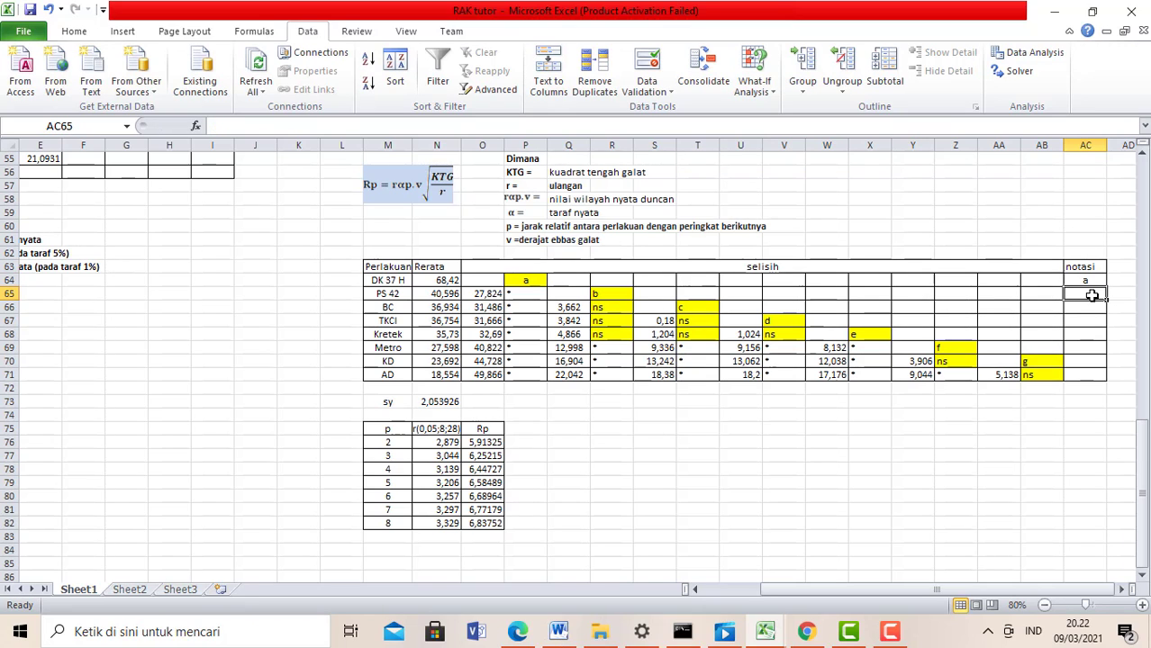
type("b")
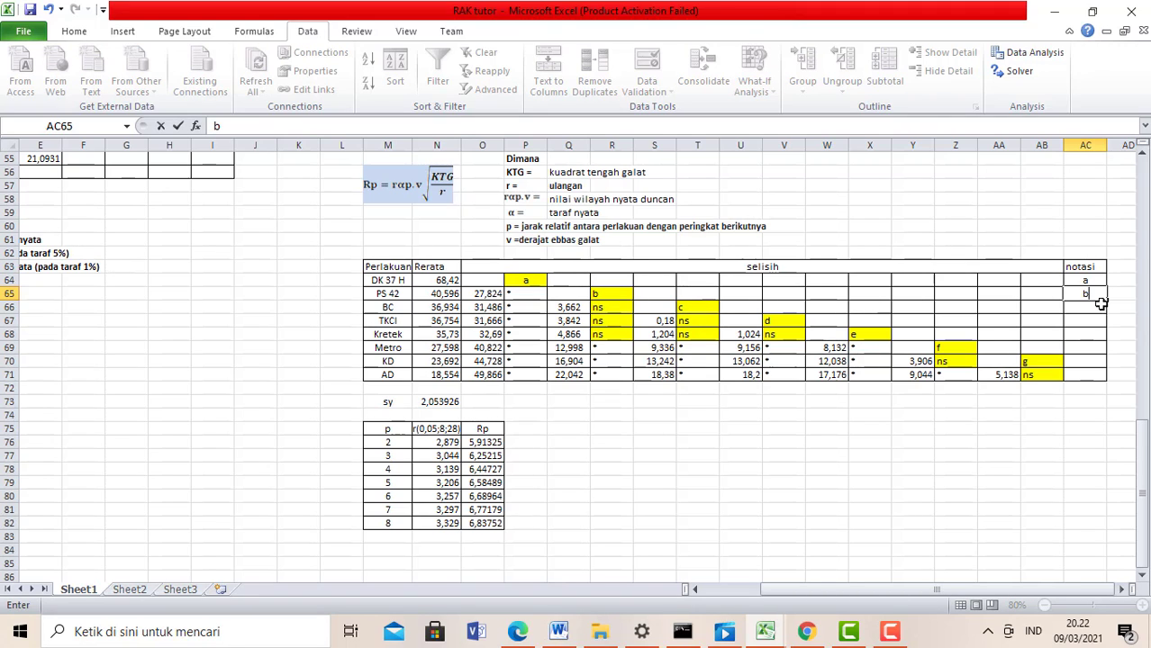
Step: Enter the notasi letters bc for BC, cd for TKCI and de for Kretek in AC66:AC68
left_click(1095, 308)
type("b")
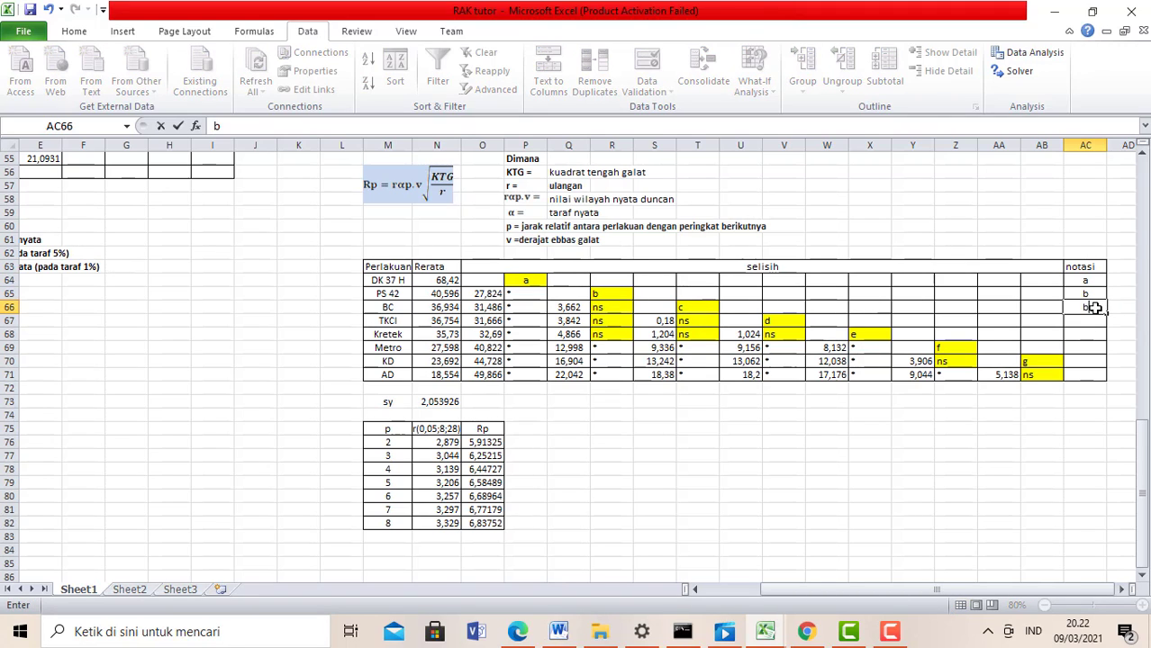
type("c")
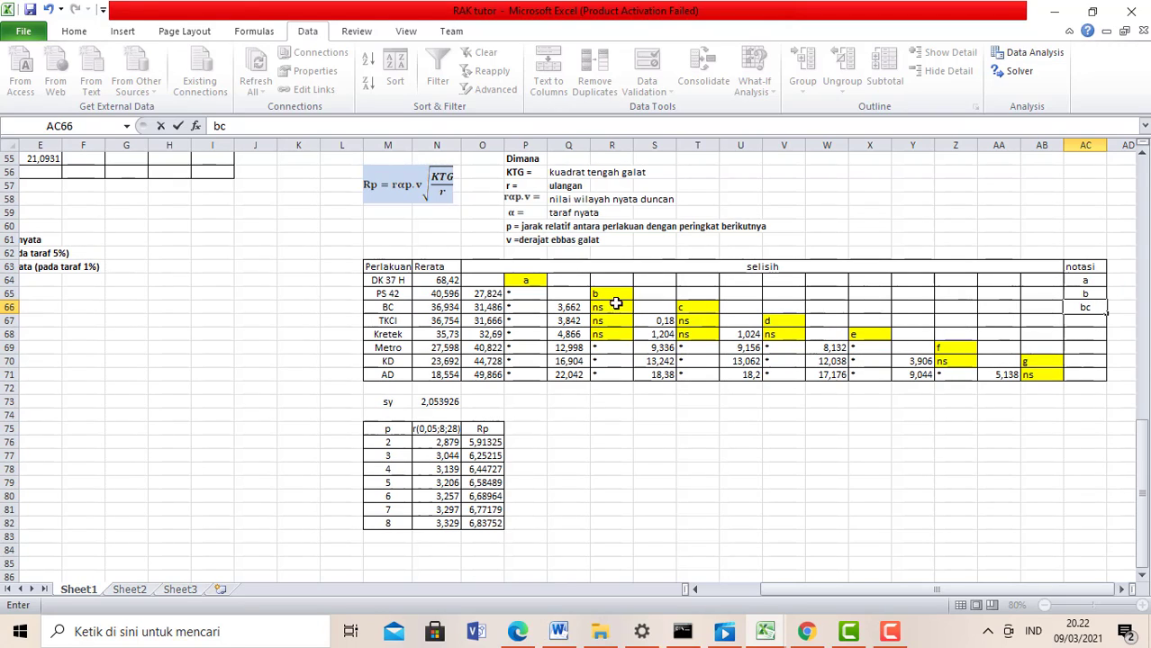
left_click(1079, 319)
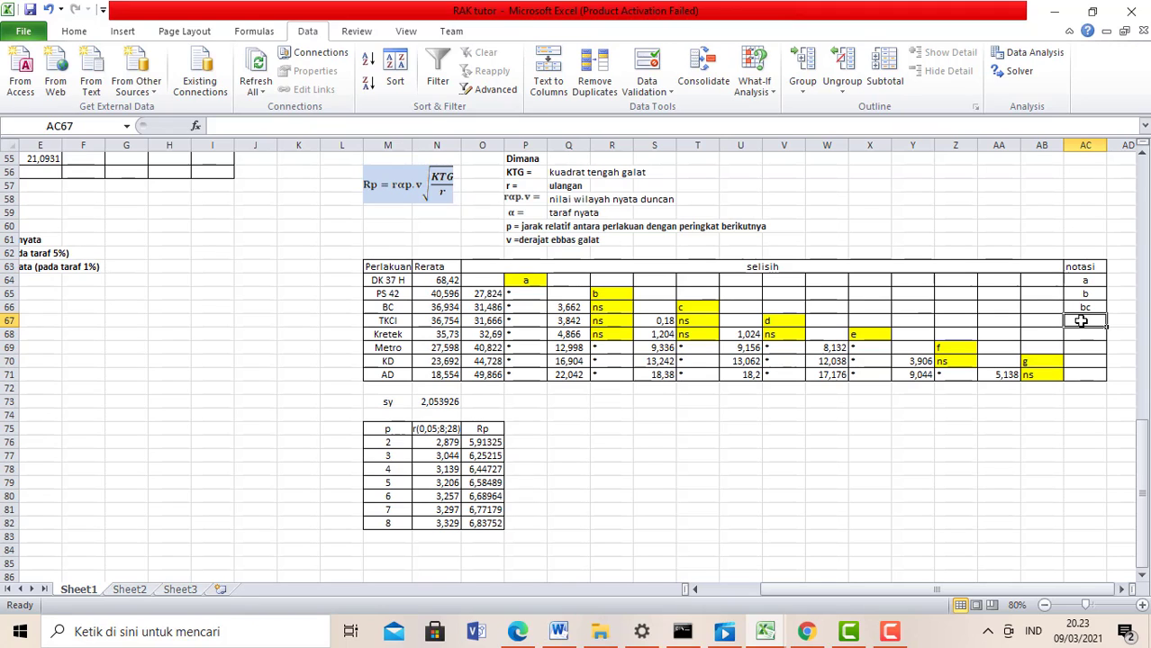
type("cd")
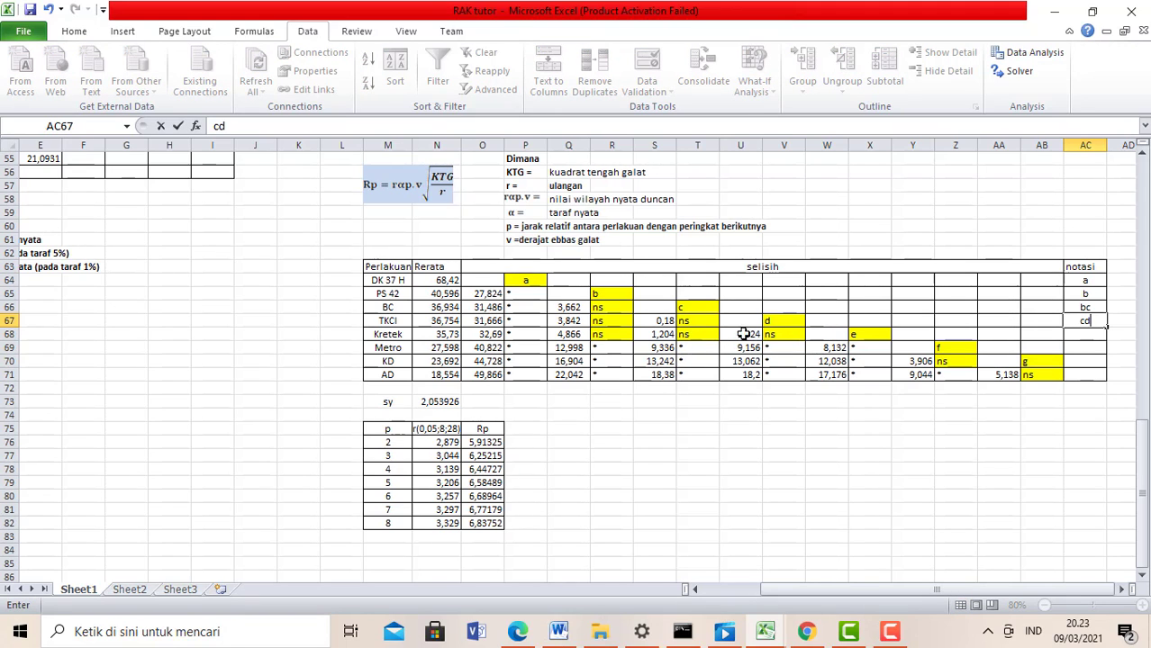
left_click(1078, 335)
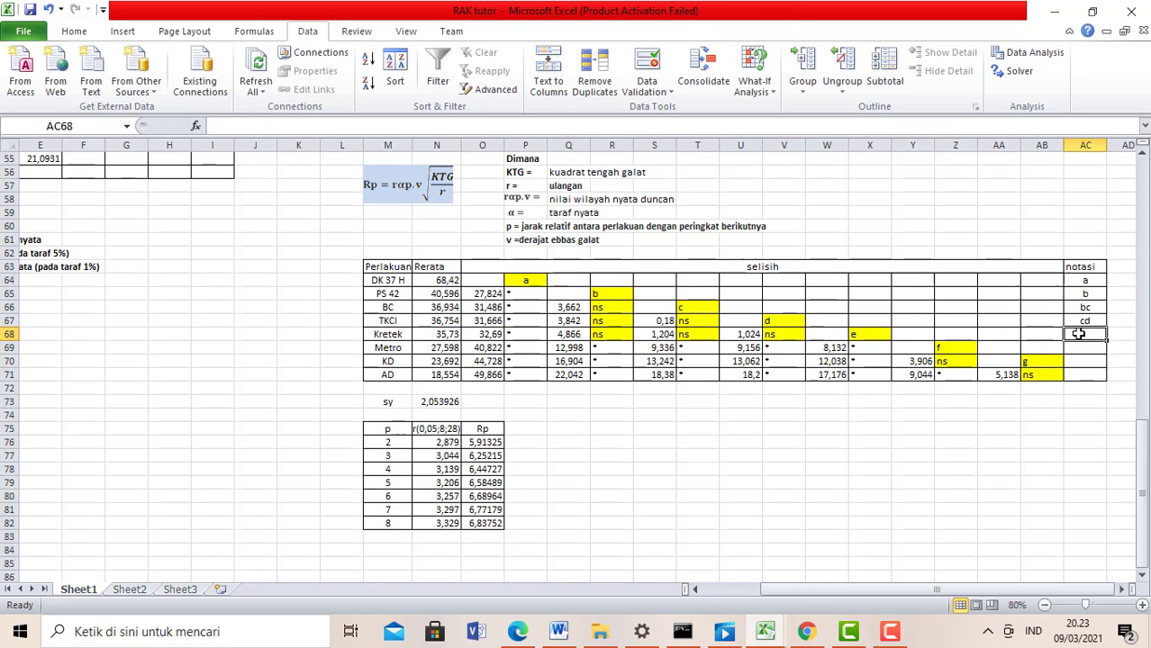
type("de")
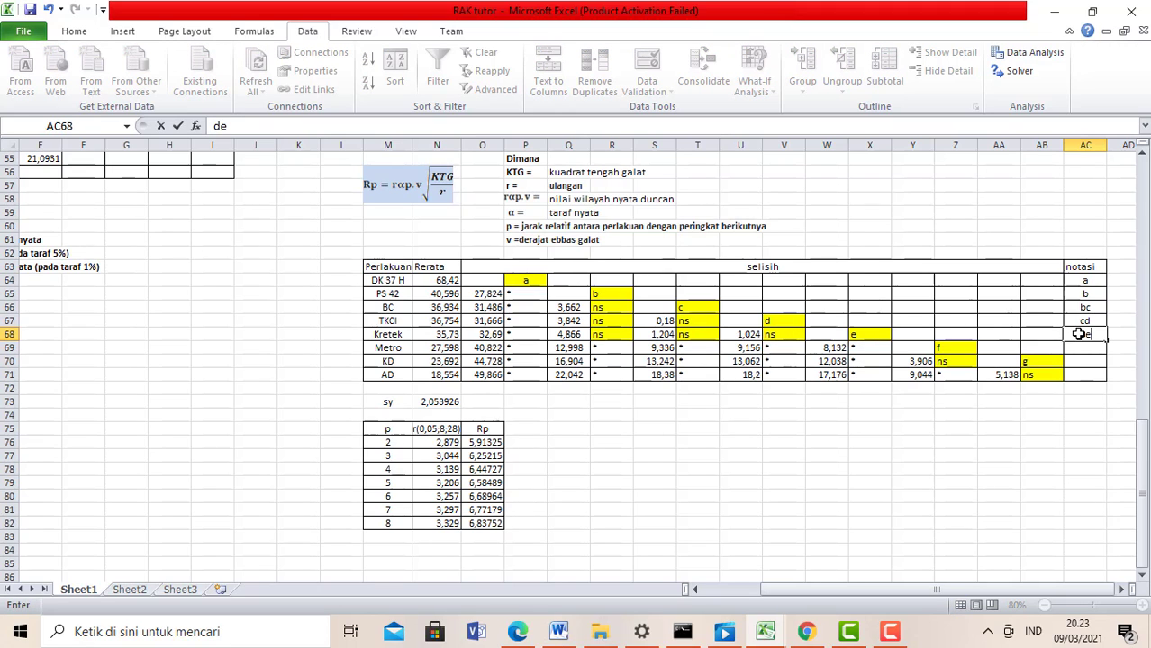
Step: Enter the notasi letters f for Metro, fg for KD and g for AD in AC69:AC71
left_click(1095, 349)
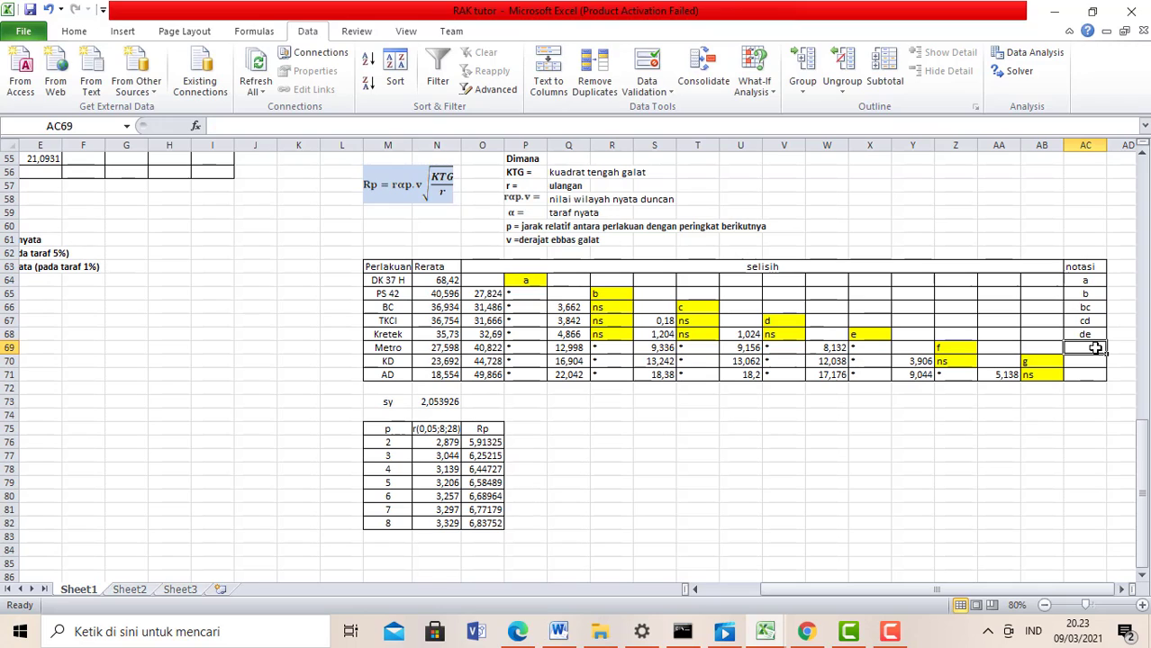
type("f")
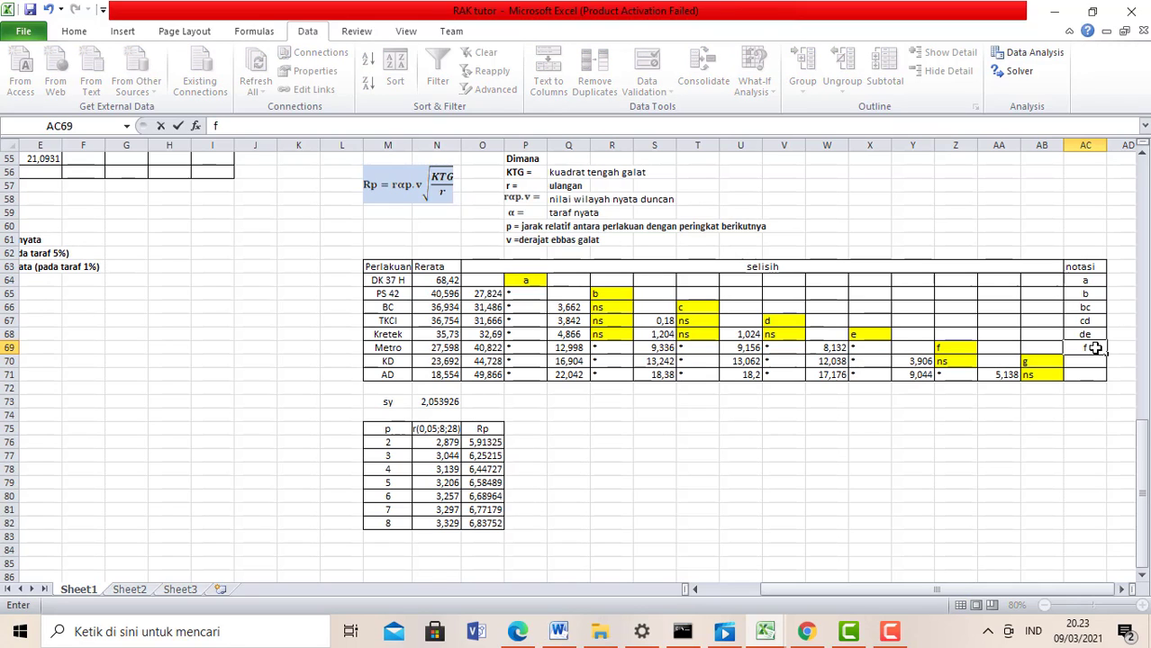
left_click(1091, 361)
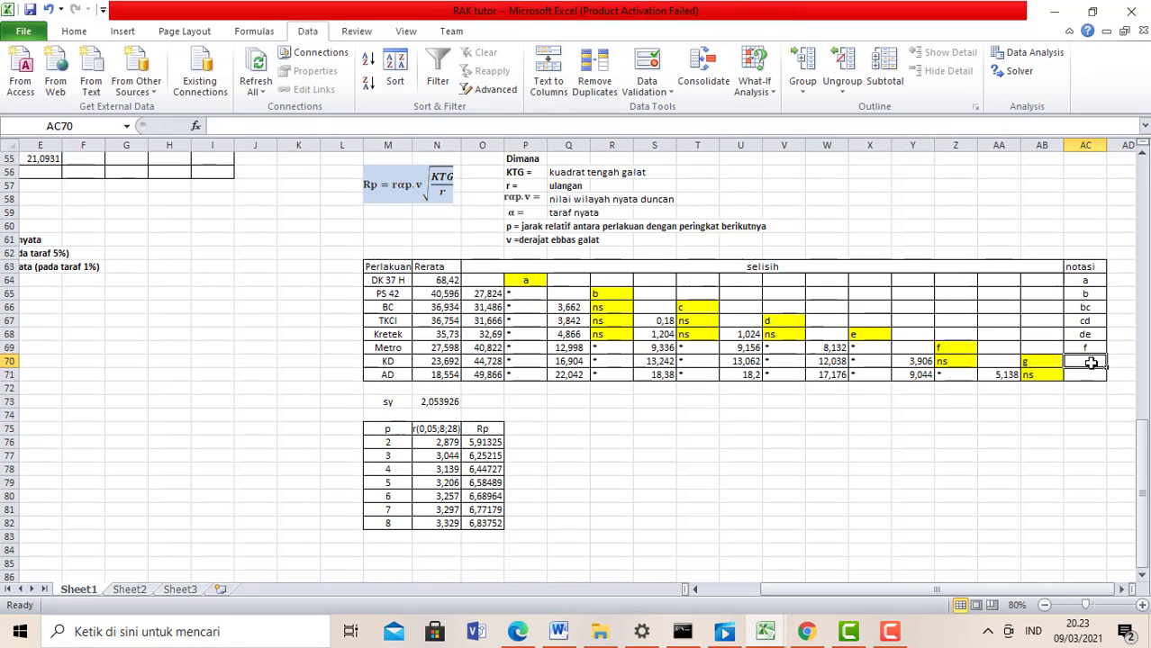
type("fg")
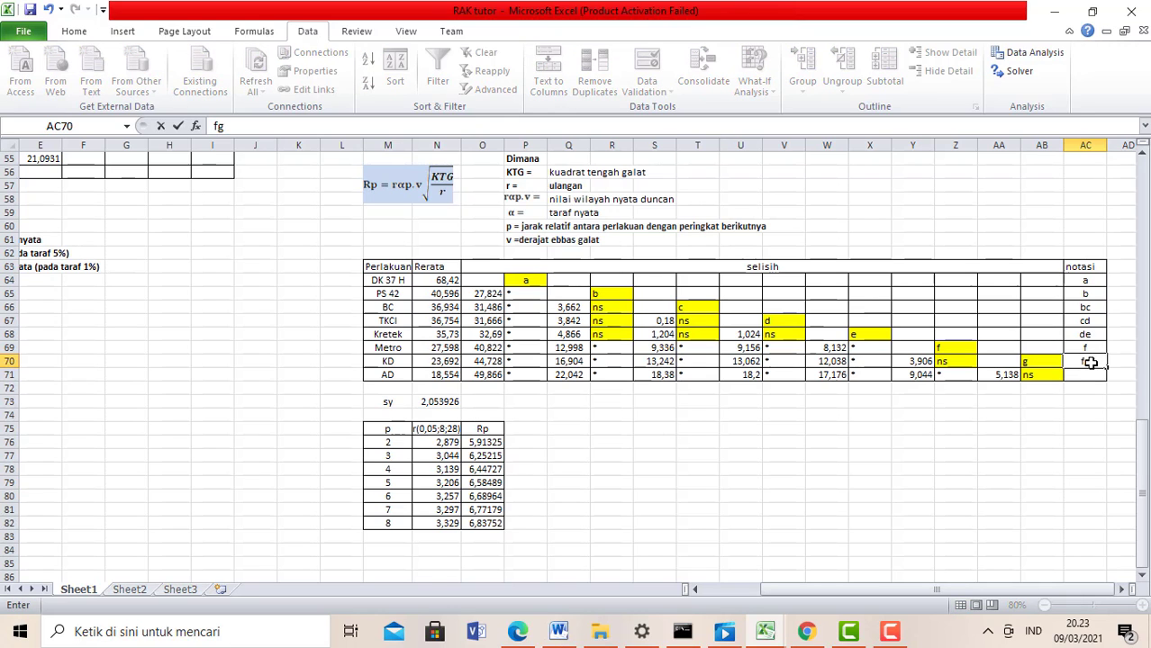
left_click(1093, 376)
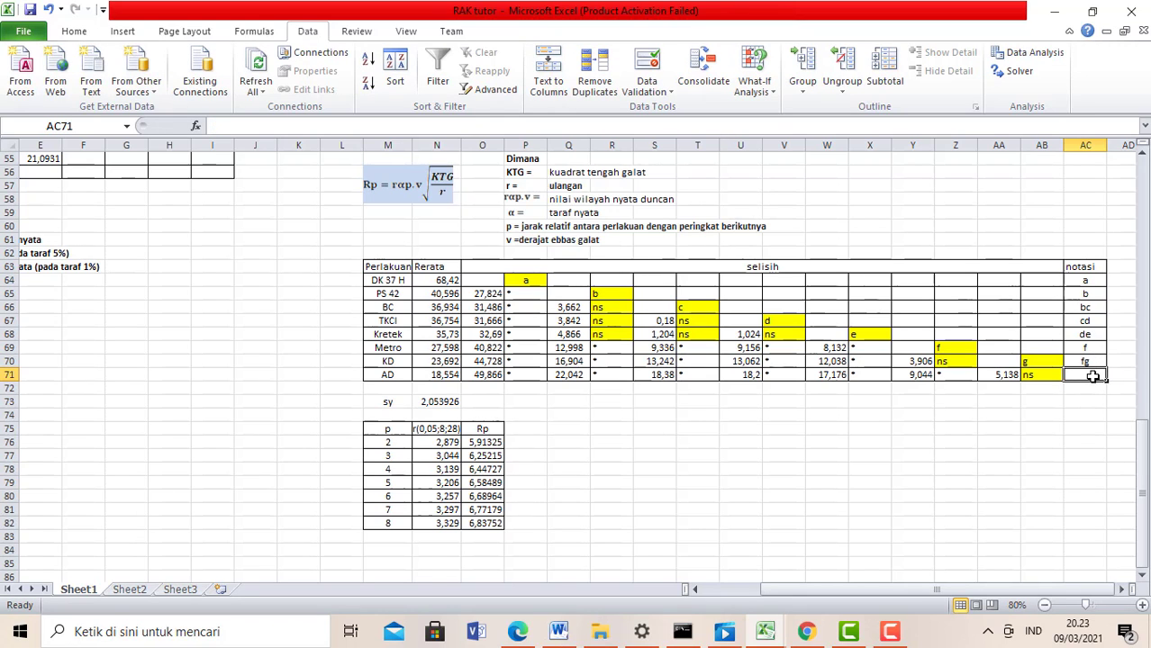
type("g")
Step: Compare the double-letter notations in AC66:AC68 with the single letters for Metro in AC69 and AD in AC71
scroll(876, 426, "down", 2)
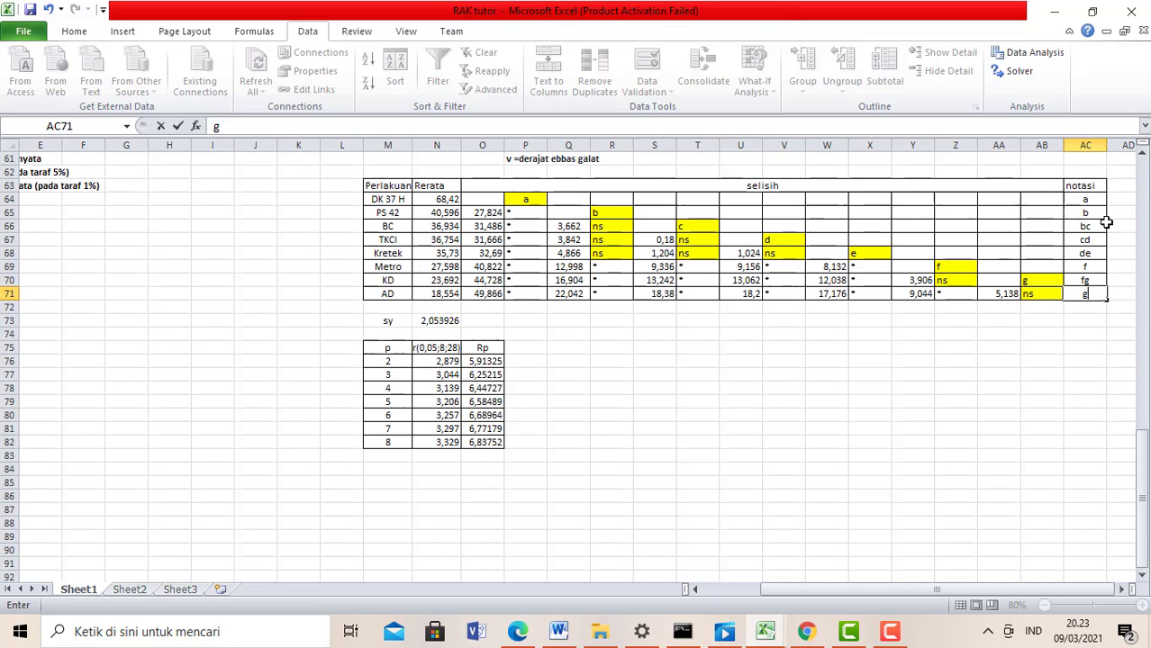
left_click_drag(1094, 226, 1101, 254)
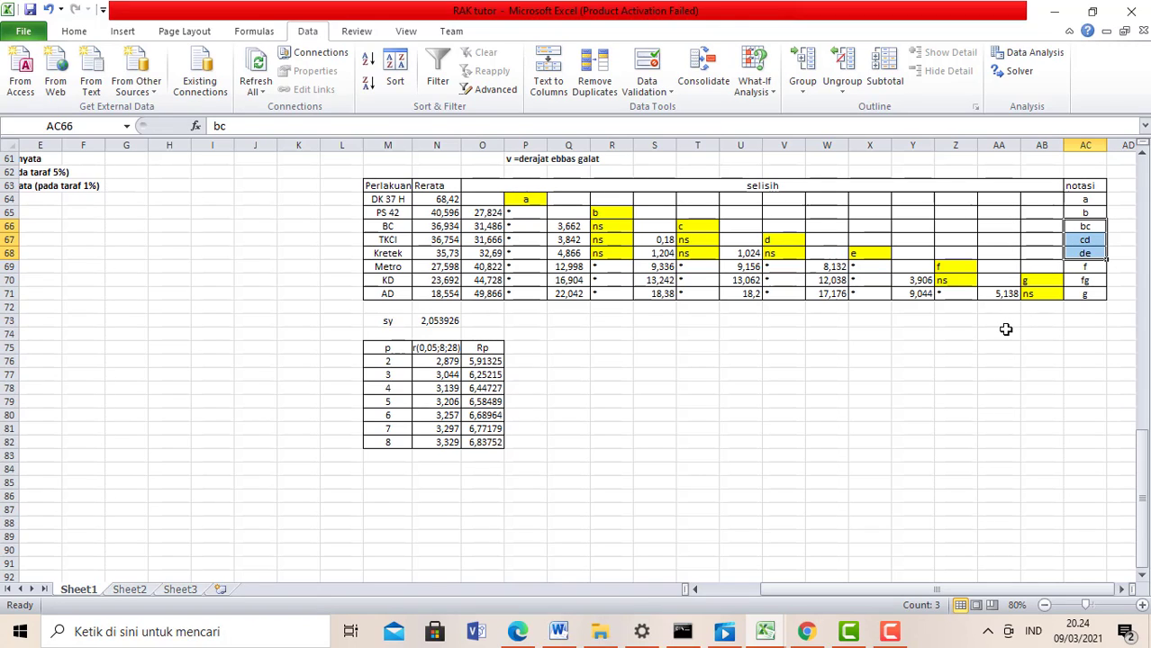
left_click(1042, 321)
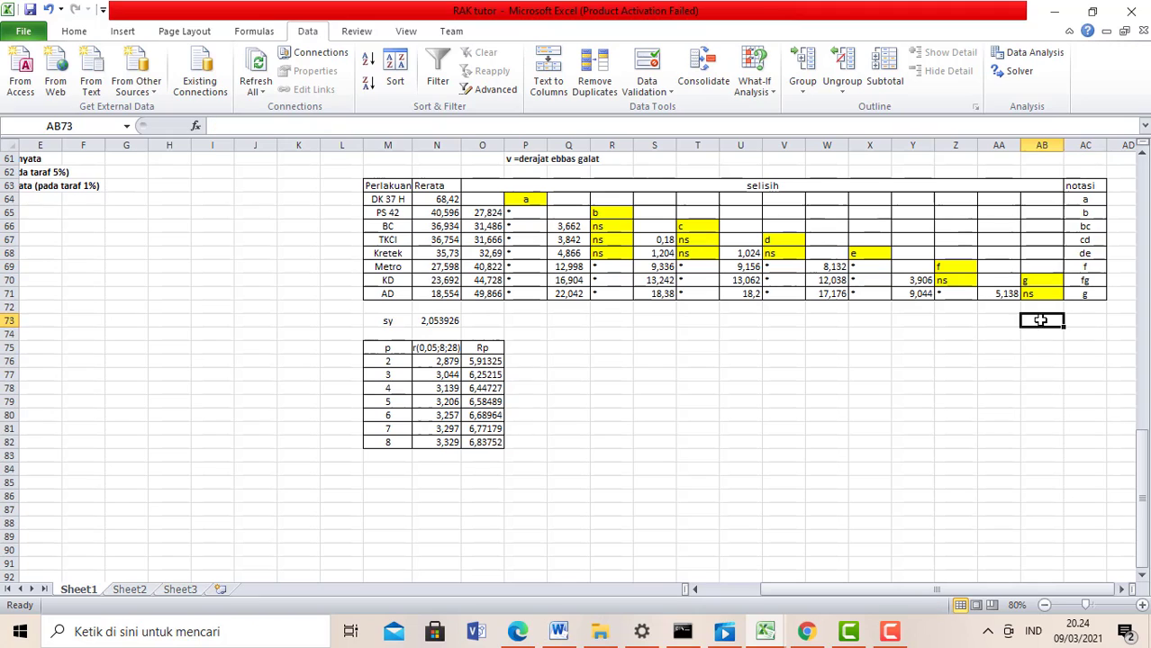
left_click(998, 388)
left_click(1092, 226)
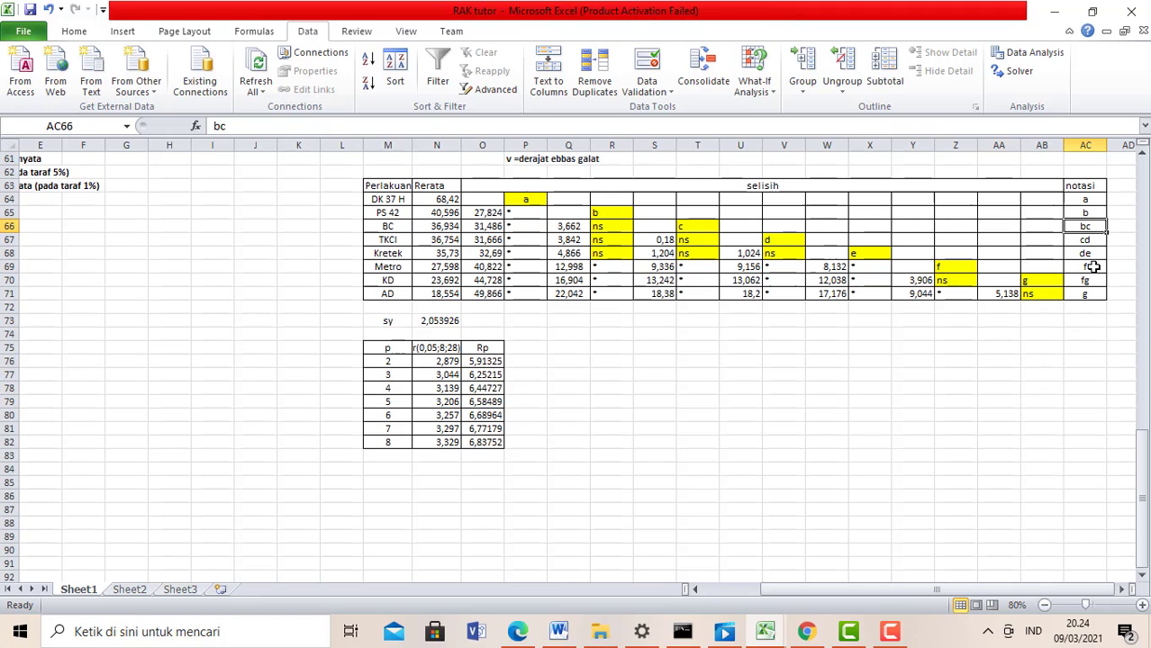
left_click(1092, 267)
left_click(1090, 293)
left_click(1089, 267)
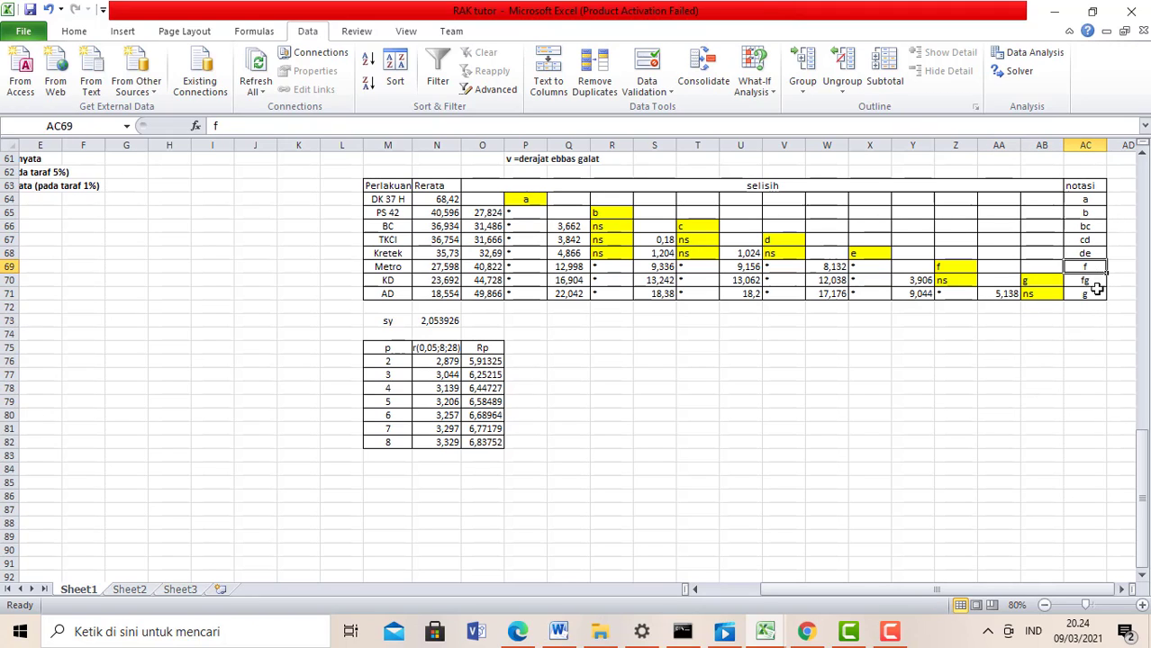
left_click(1090, 293)
Step: Compare the notasi letters of DK 37 H and PS 42 with those of KD, AD, Metro and BC
left_click(1089, 200)
left_click(1090, 213)
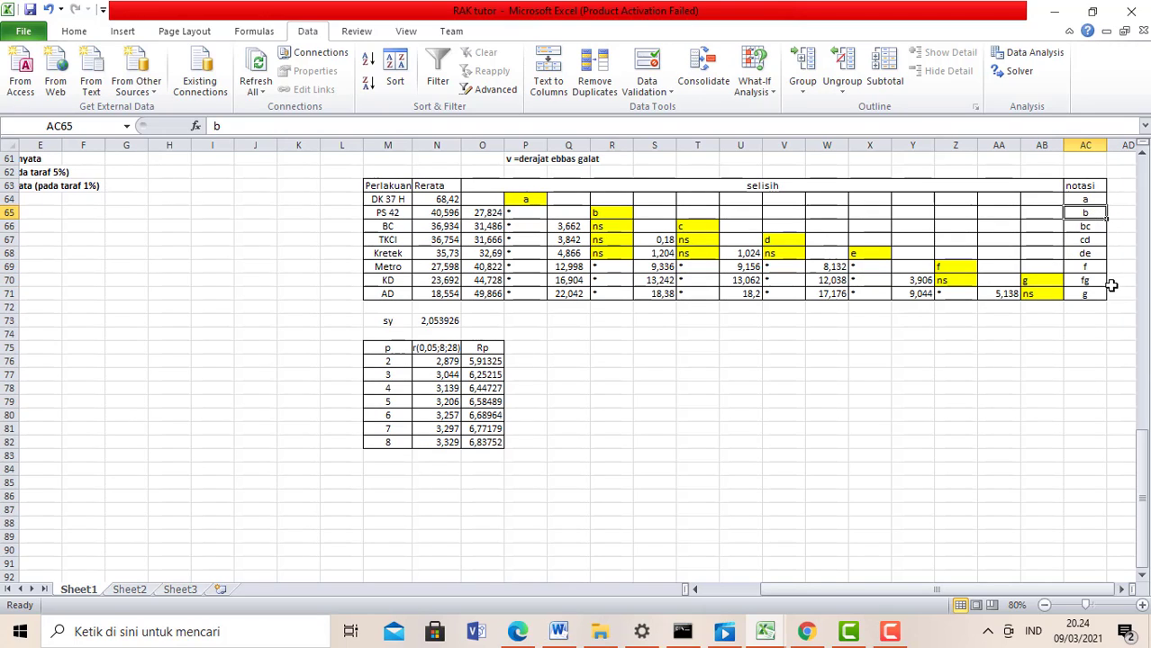
left_click(1100, 276)
left_click(1089, 294)
left_click(1090, 267)
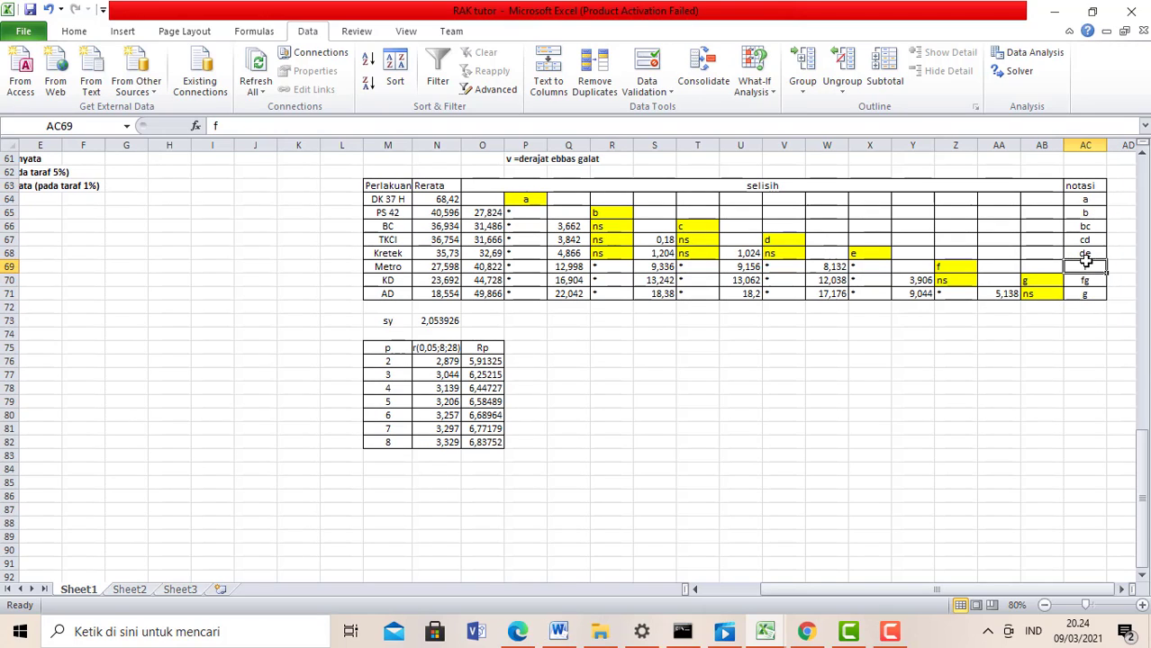
left_click(1092, 226)
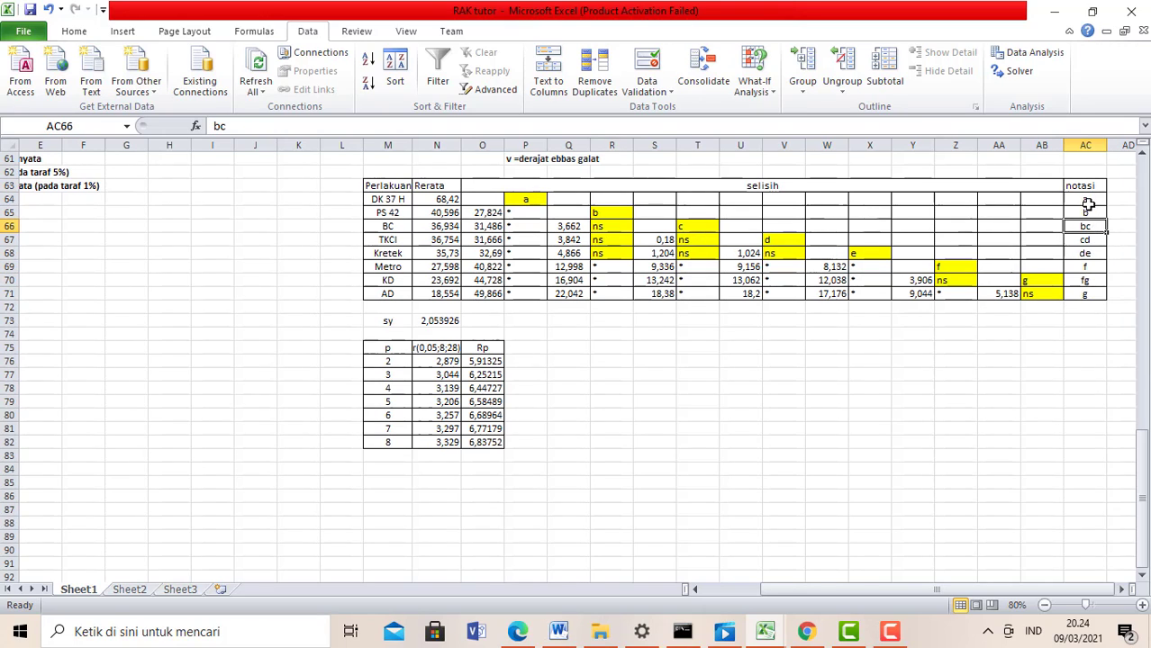
Step: Compare the notasi of DK 37 H in AC64 with that of AD in AC71 and check the Rerata of DK 37 H
left_click(1088, 200)
left_click(1088, 294)
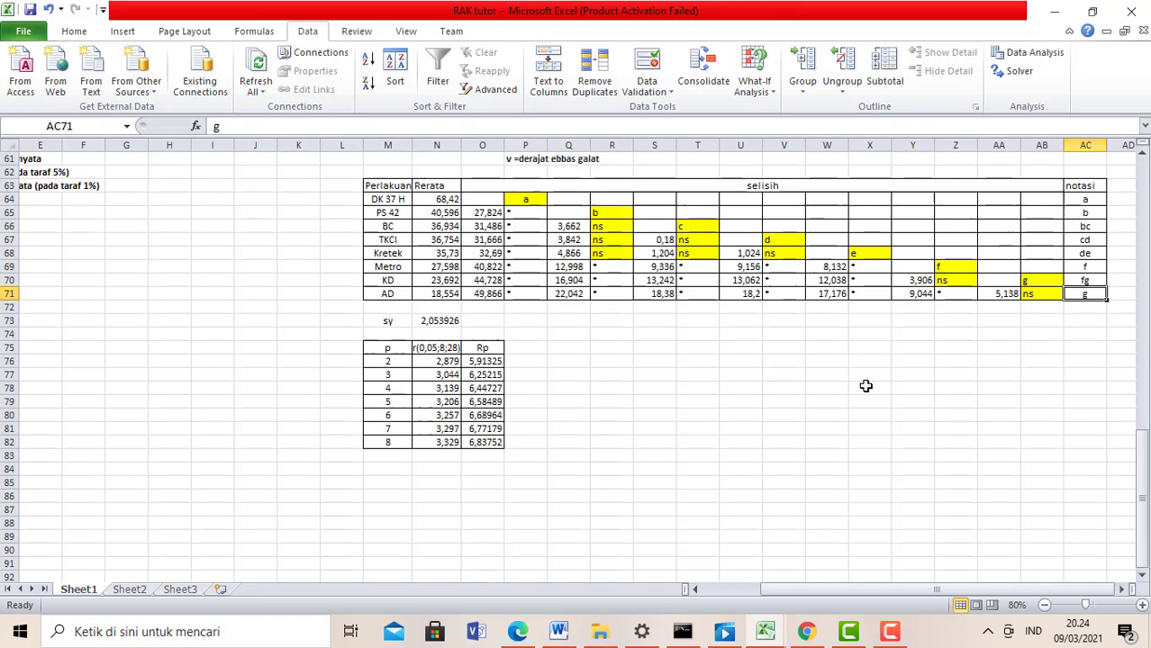
left_click(385, 200)
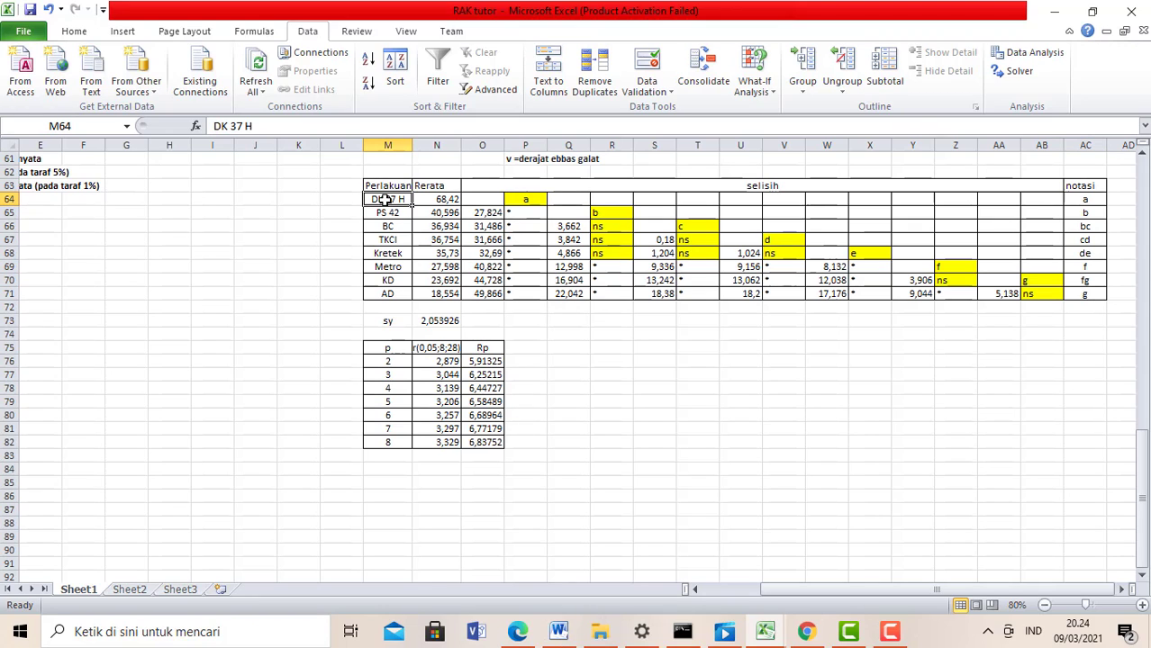
left_click(457, 201)
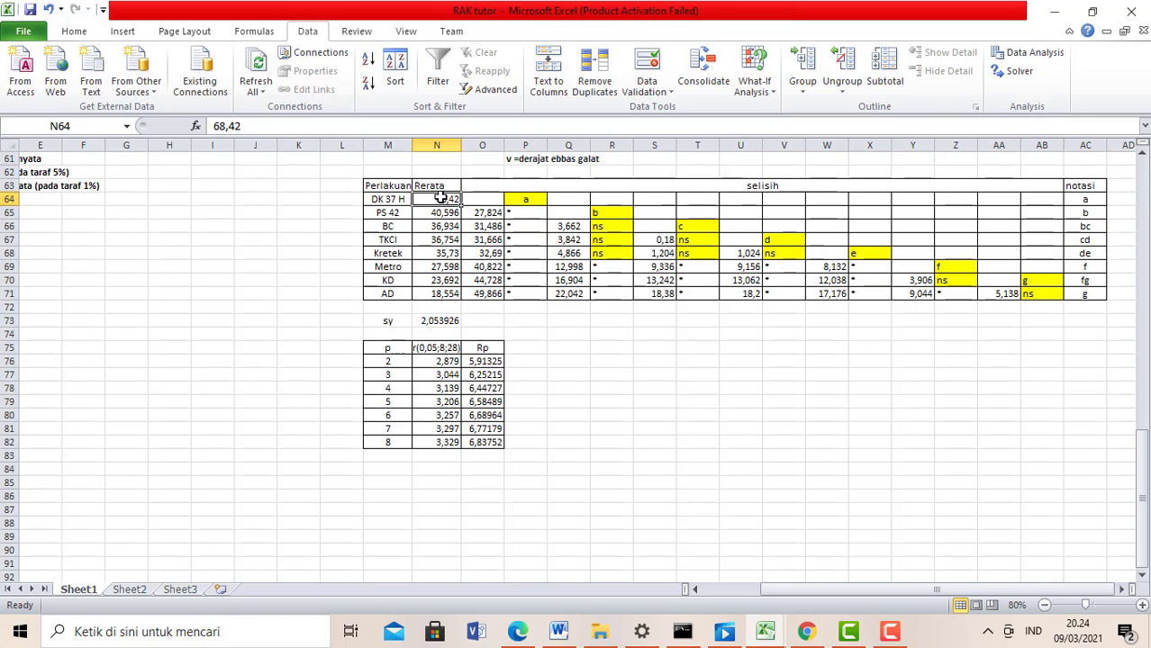
Step: Highlight the treatment name DK 37 H in M64 with a yellow fill
left_click(397, 208)
left_click(398, 200)
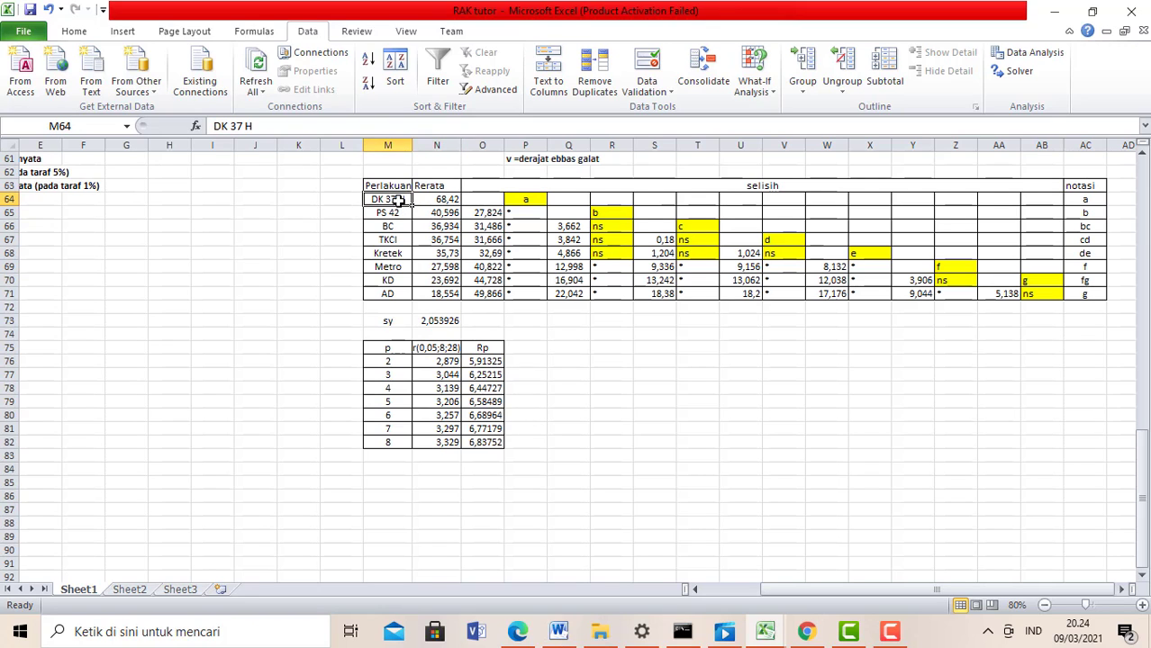
scroll(186, 93, "up", 4)
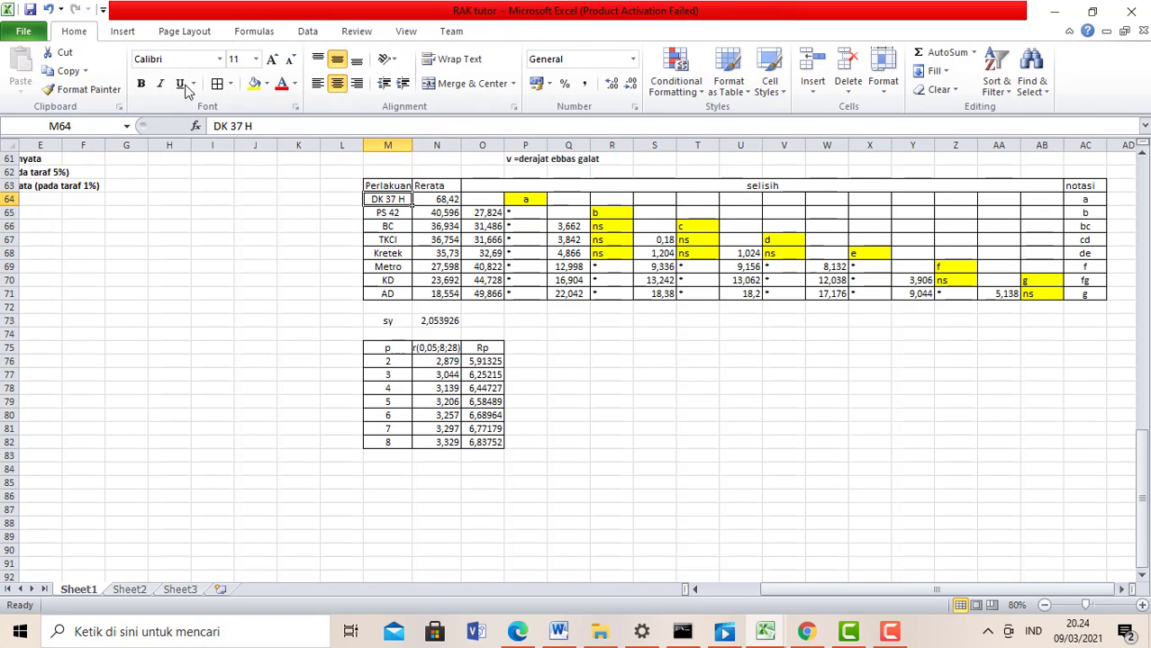
left_click(253, 83)
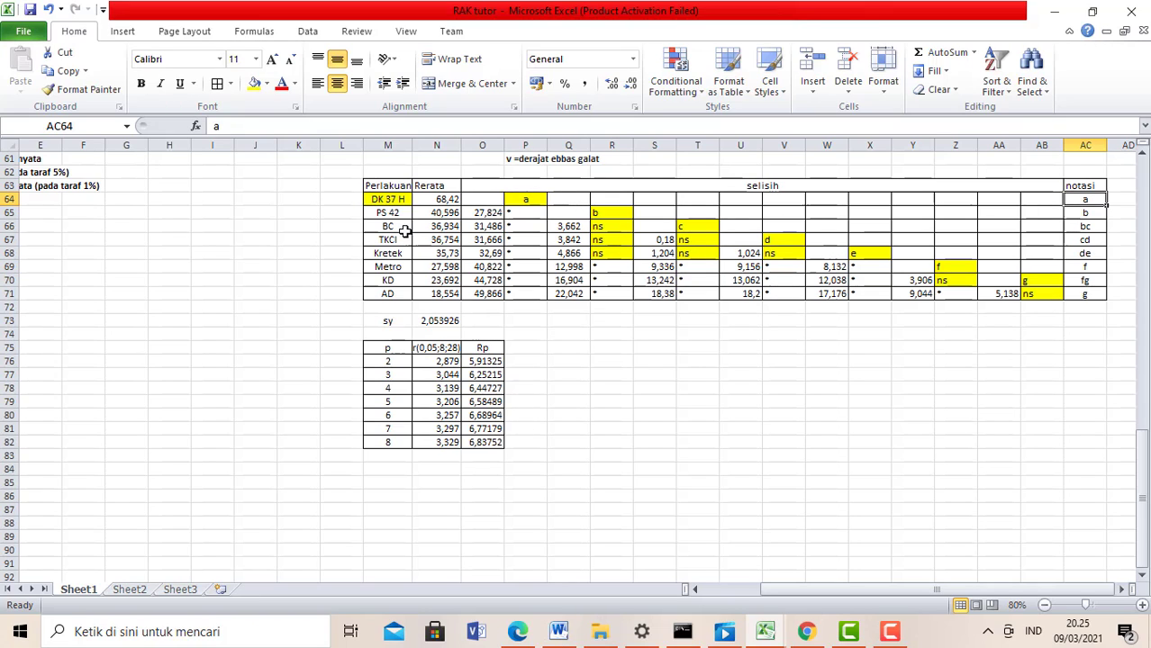
left_click(450, 200)
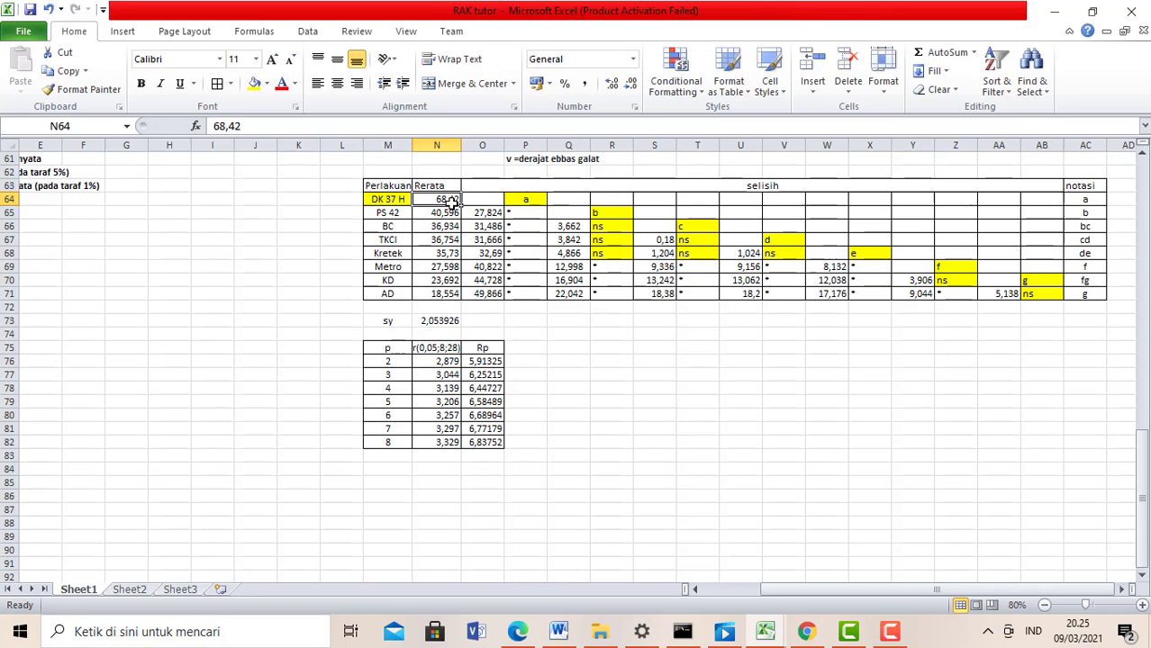
left_click(608, 359)
left_click(597, 456)
left_click(437, 497)
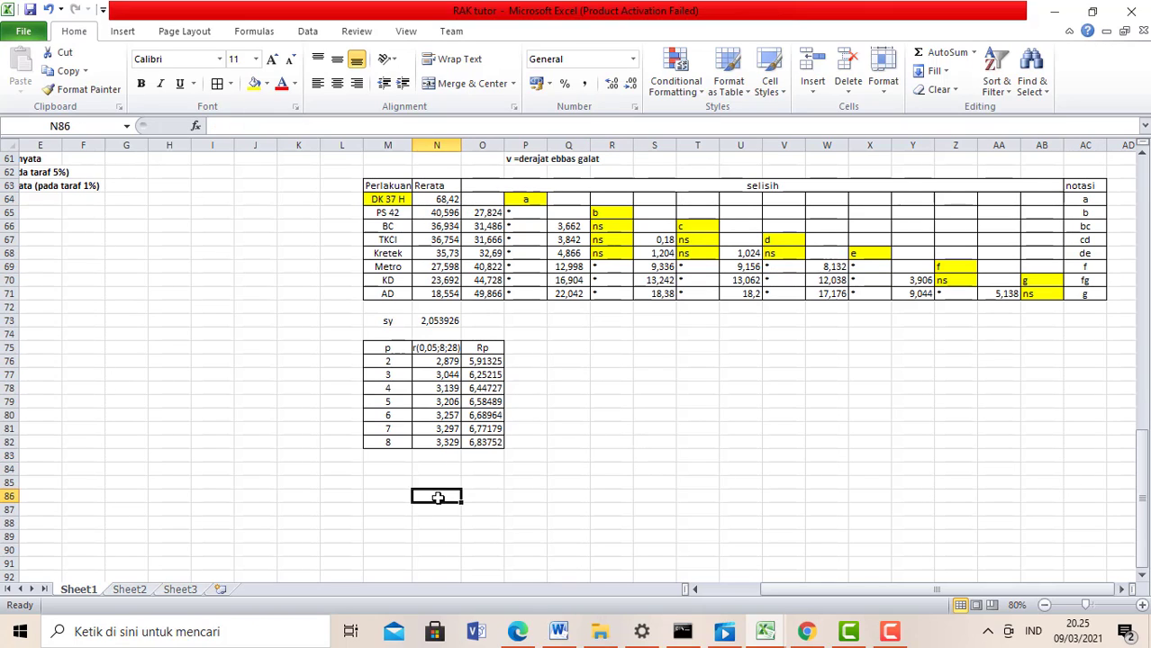
left_click(401, 469)
left_click(426, 482)
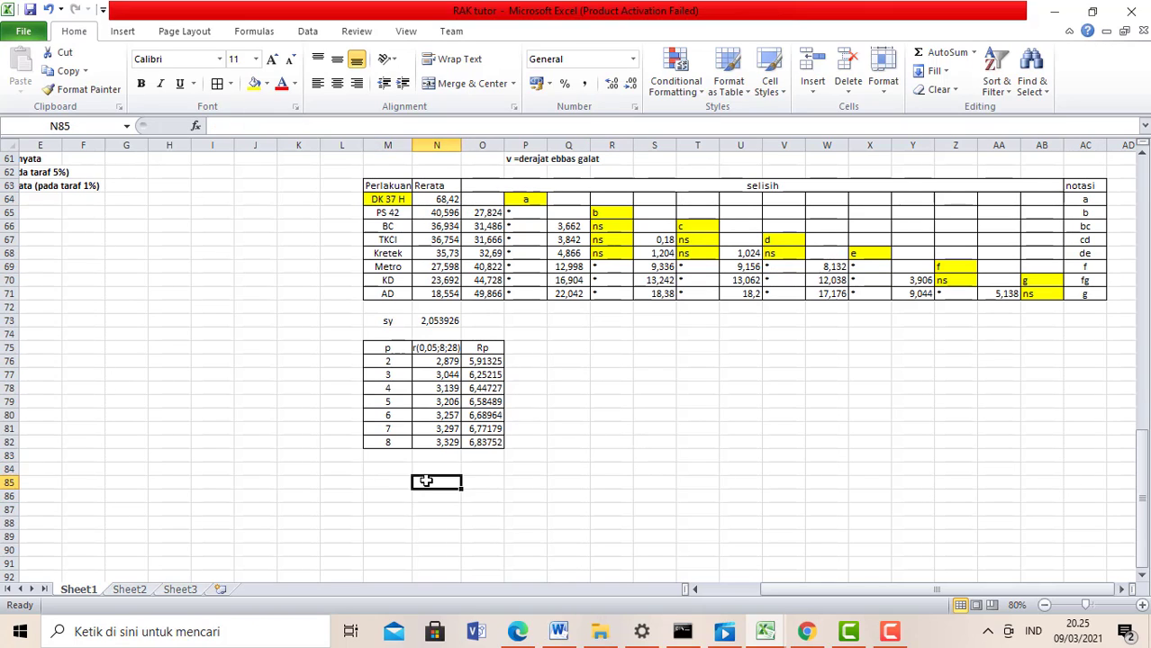
left_click(379, 483)
left_click(393, 466)
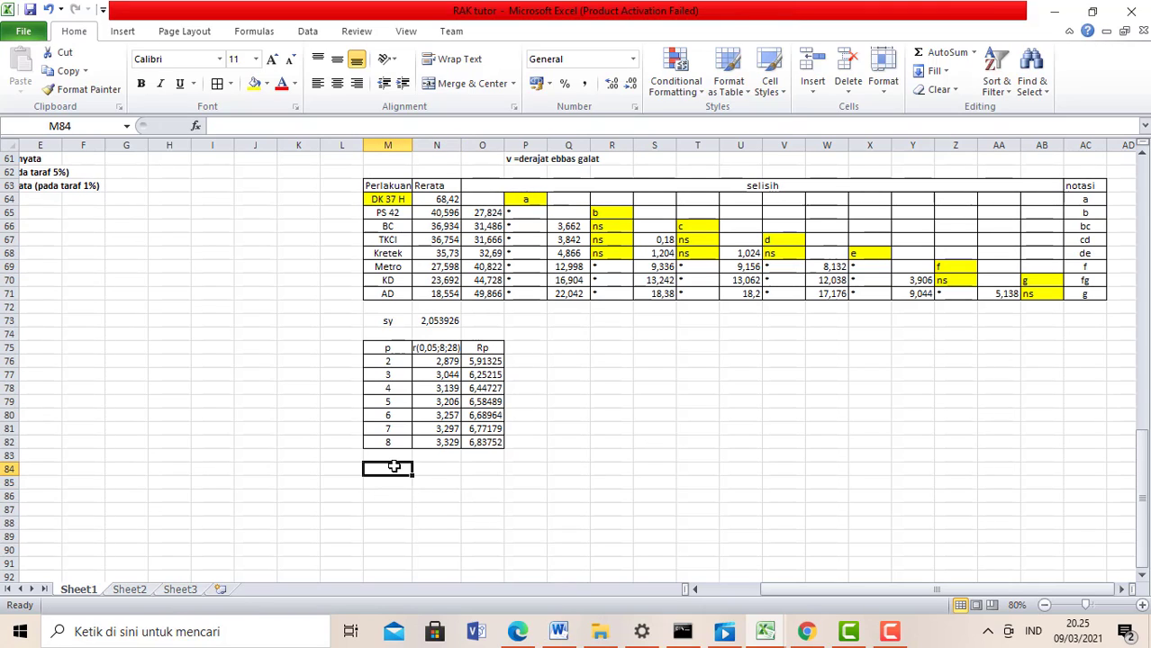
left_click(441, 472)
left_click(386, 468)
left_click(445, 471)
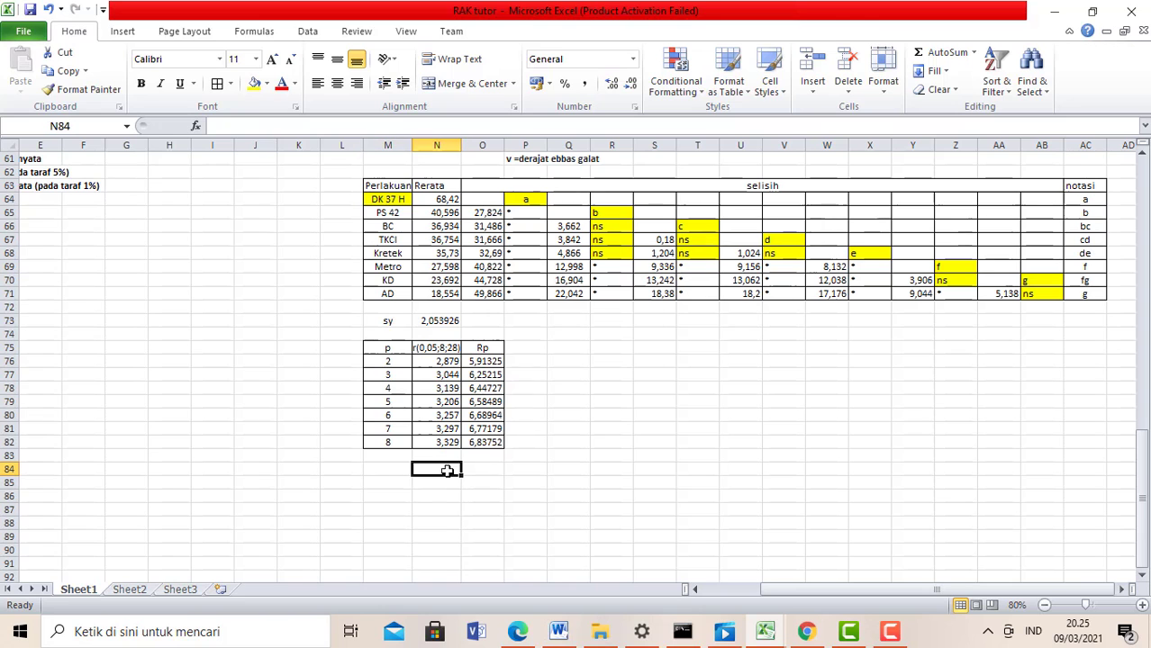
left_click_drag(1145, 464, 1142, 487)
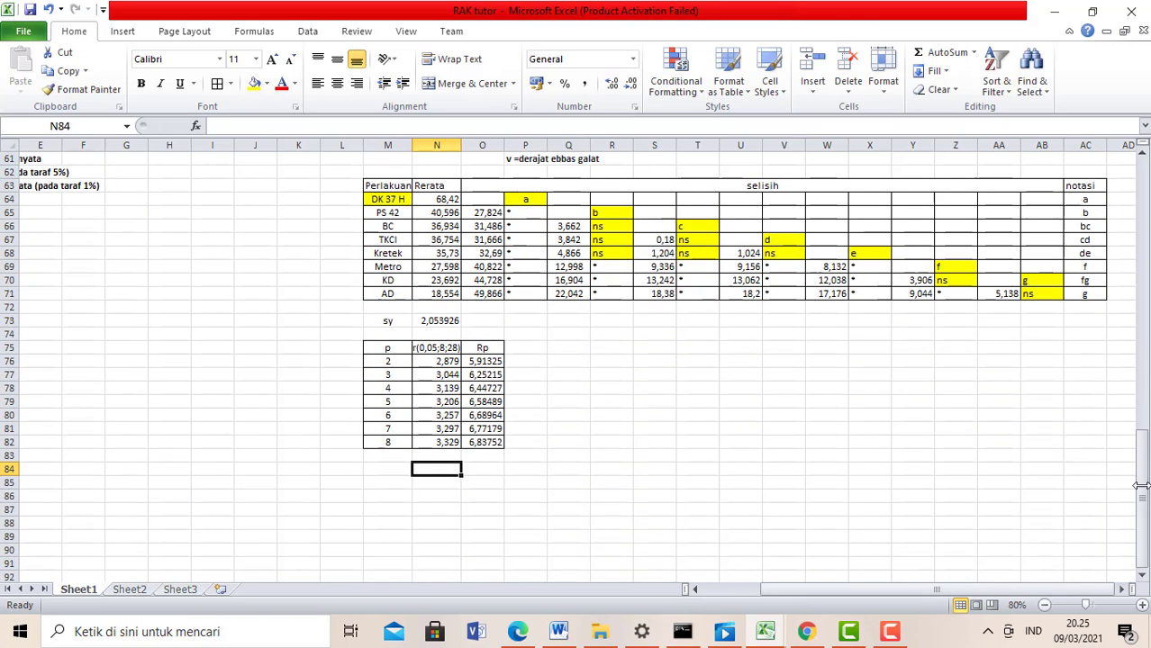
left_click(392, 470)
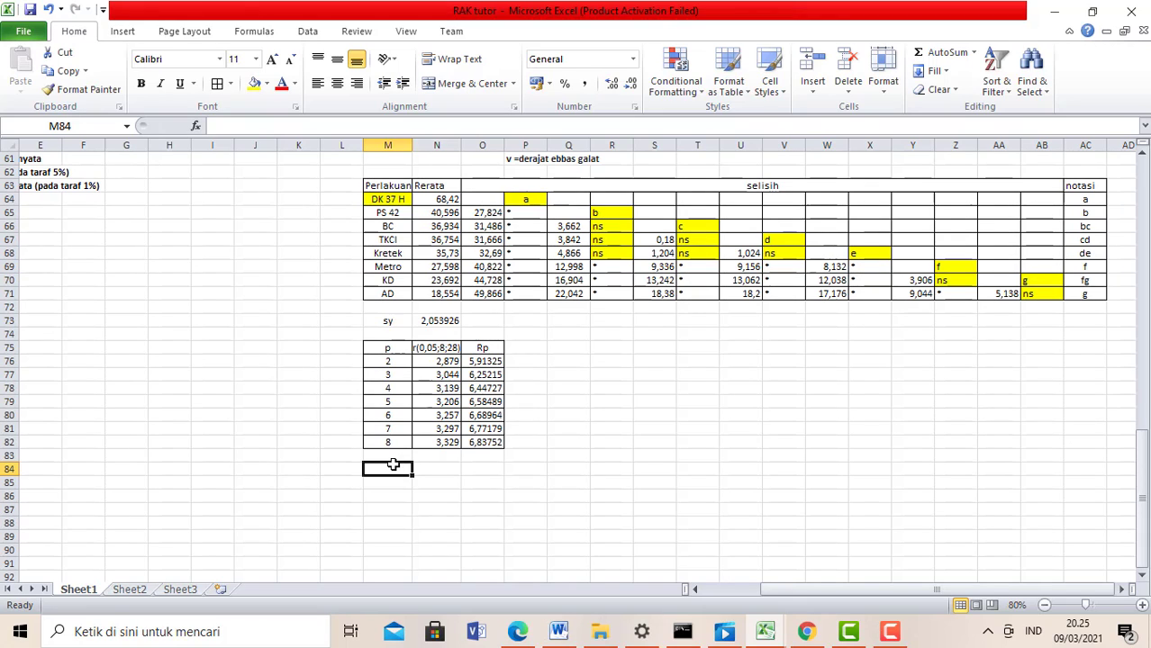